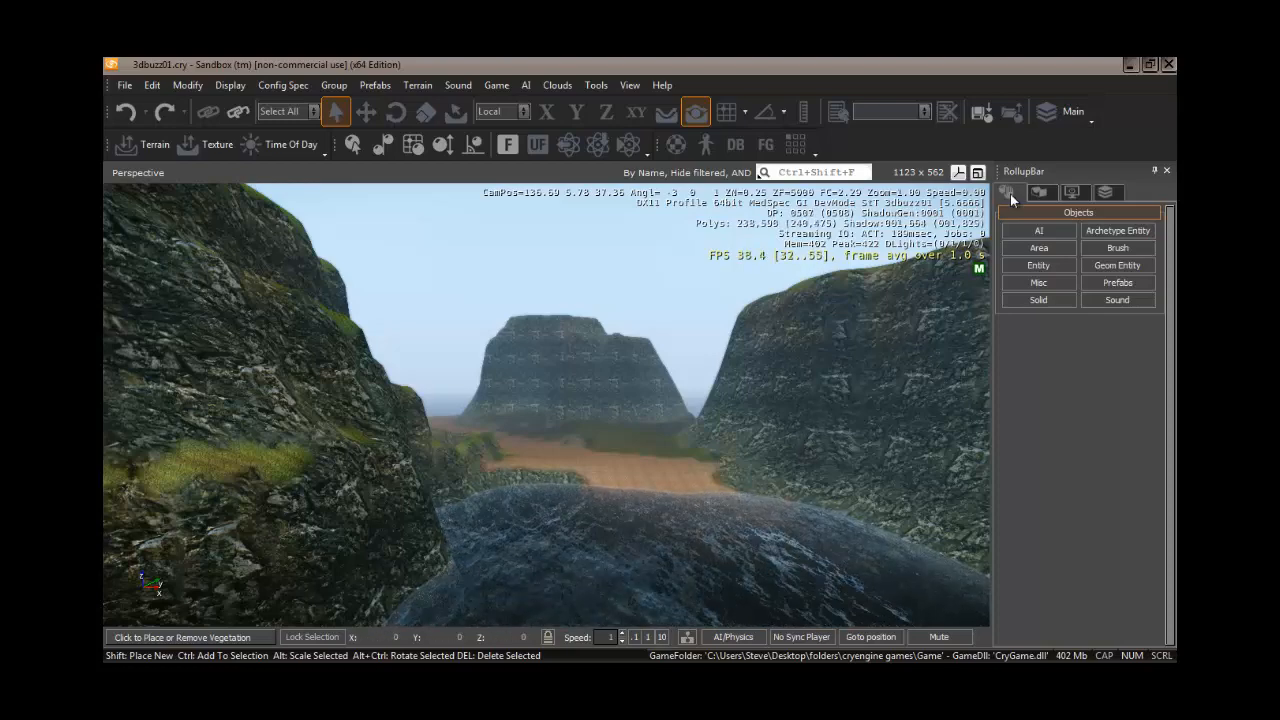
- Open the terrain Vegetation tool and add a new vegetation category named Woods
{"action": "left_click", "coordinate": [1041, 190]}
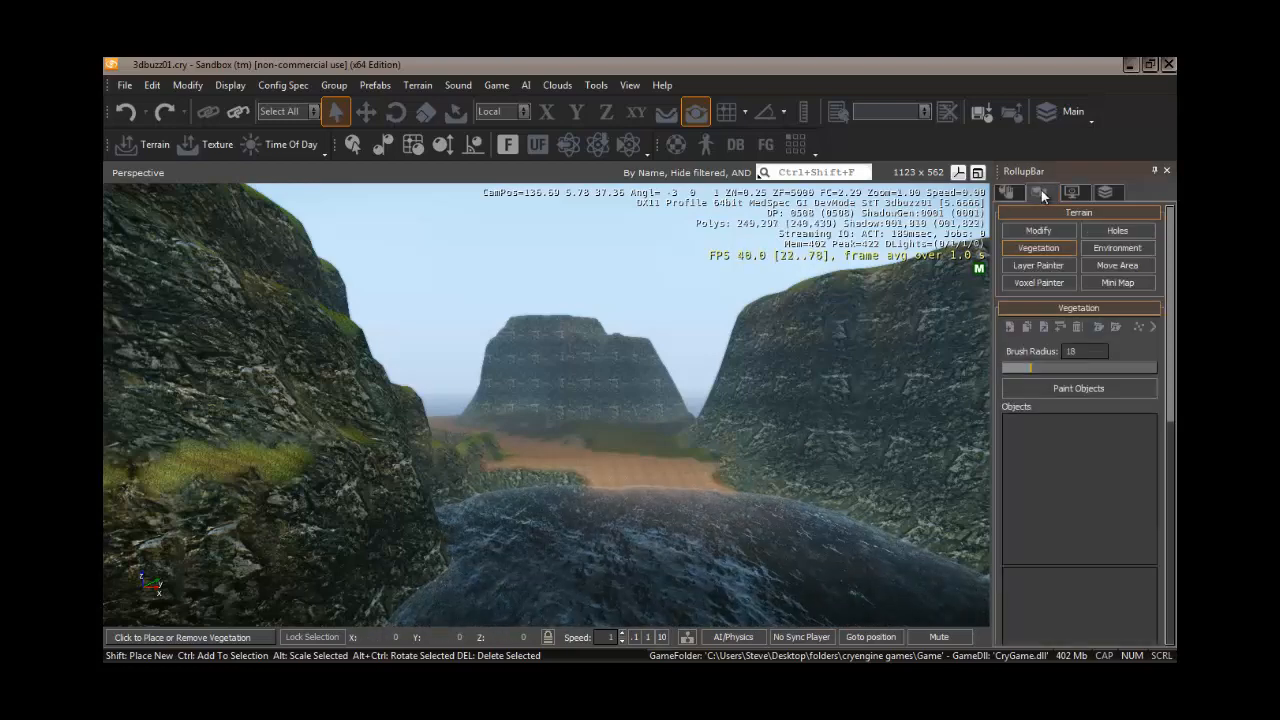
{"action": "left_click", "coordinate": [1040, 247]}
{"action": "left_click", "coordinate": [1040, 247]}
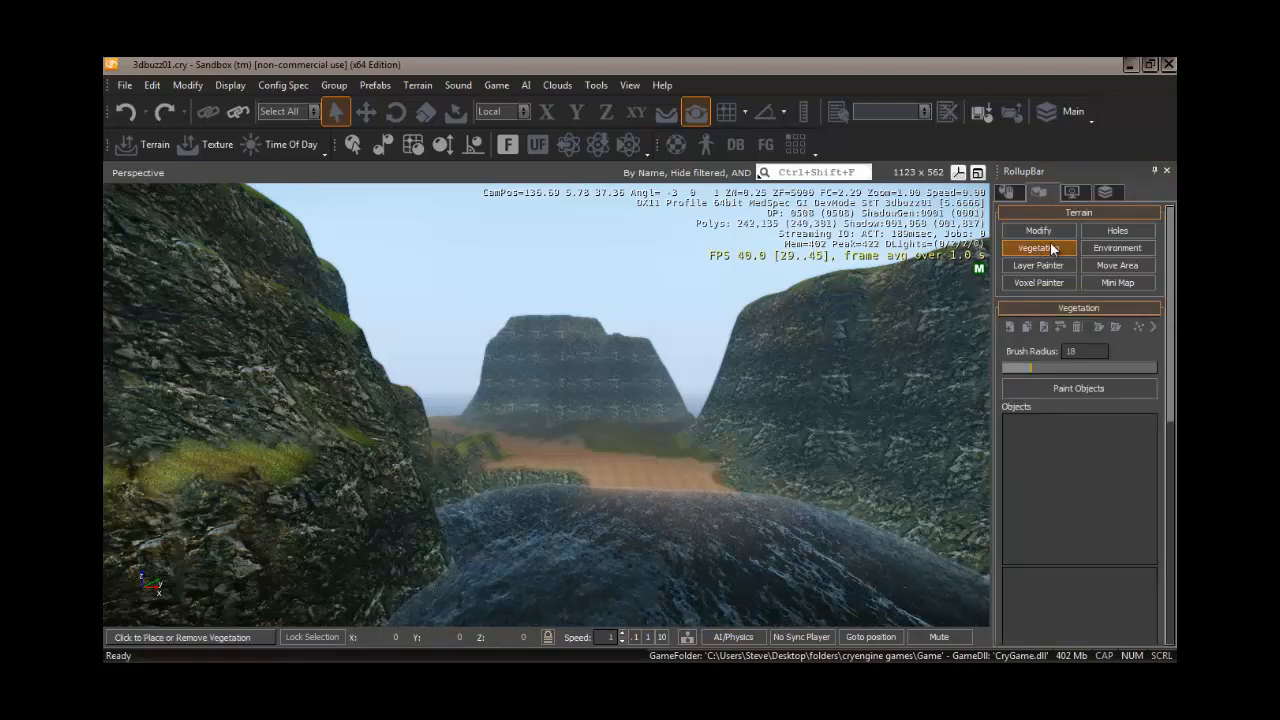
{"action": "left_click", "coordinate": [1060, 328]}
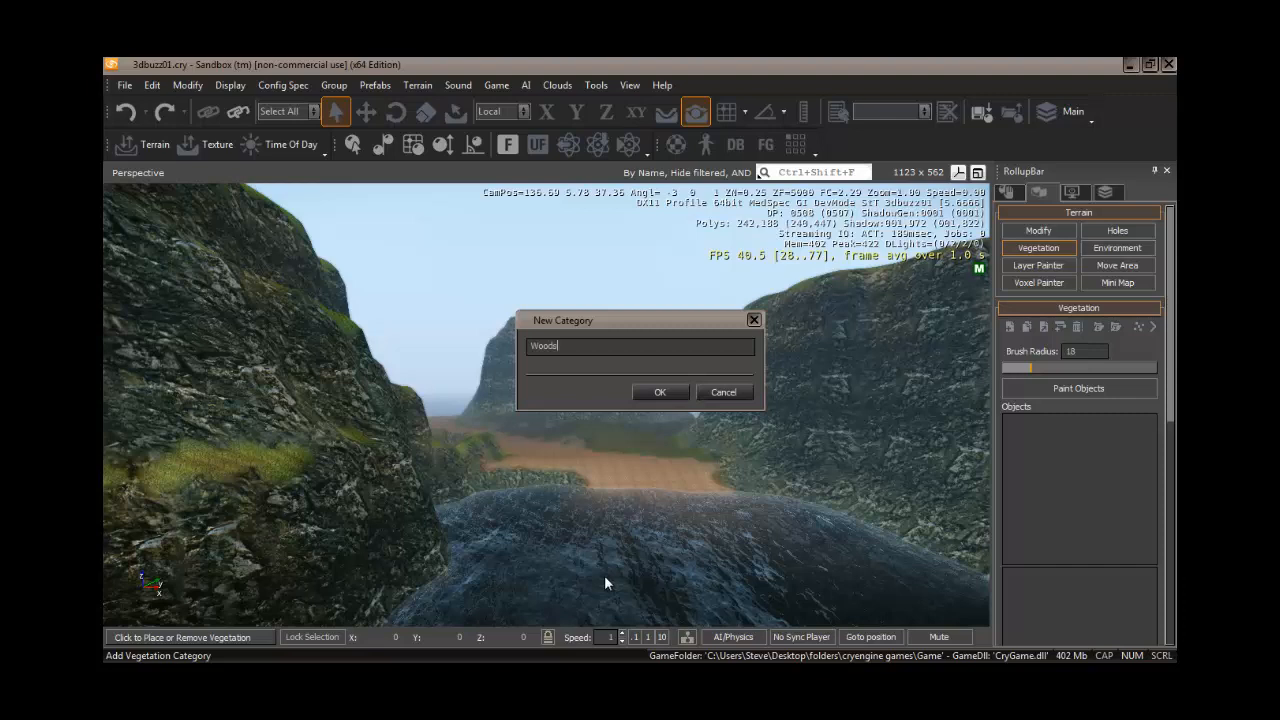
{"action": "key", "text": "Return"}
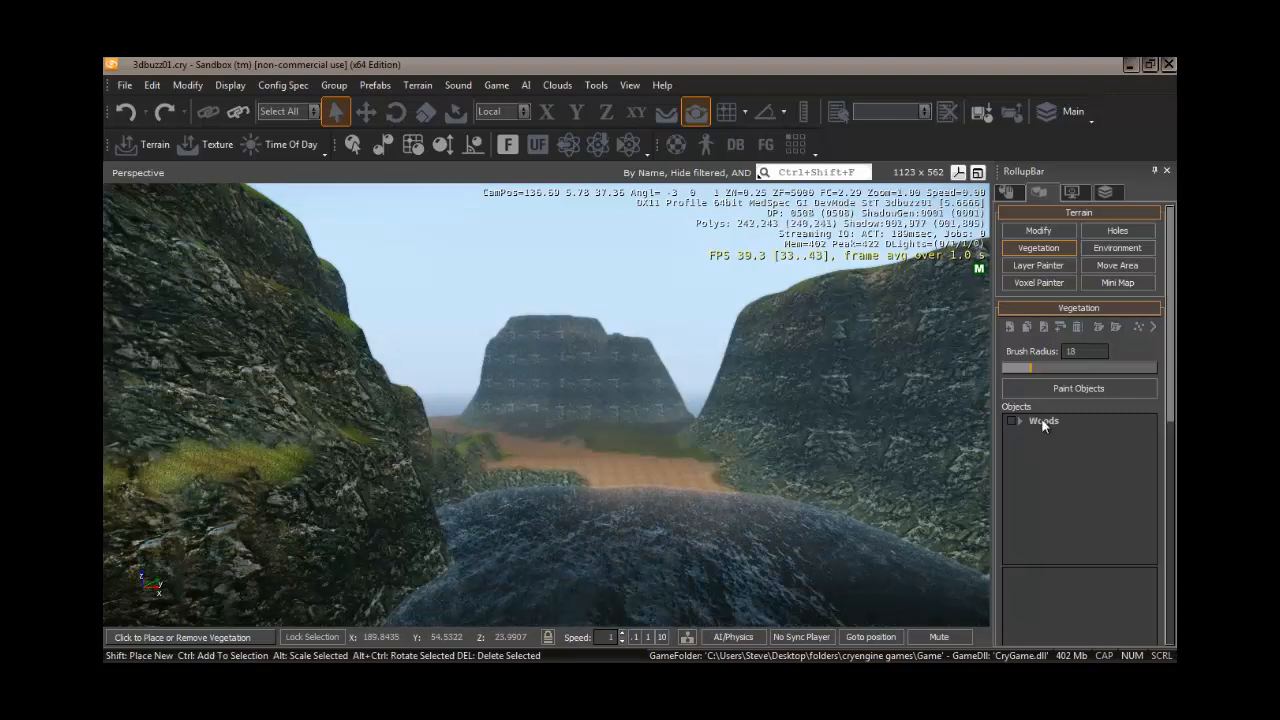
- Add bigpatch_medium.cgf from Objects/Natural/ground_plants/grass as a vegetation object in the Woods category
{"action": "left_click", "coordinate": [1042, 421]}
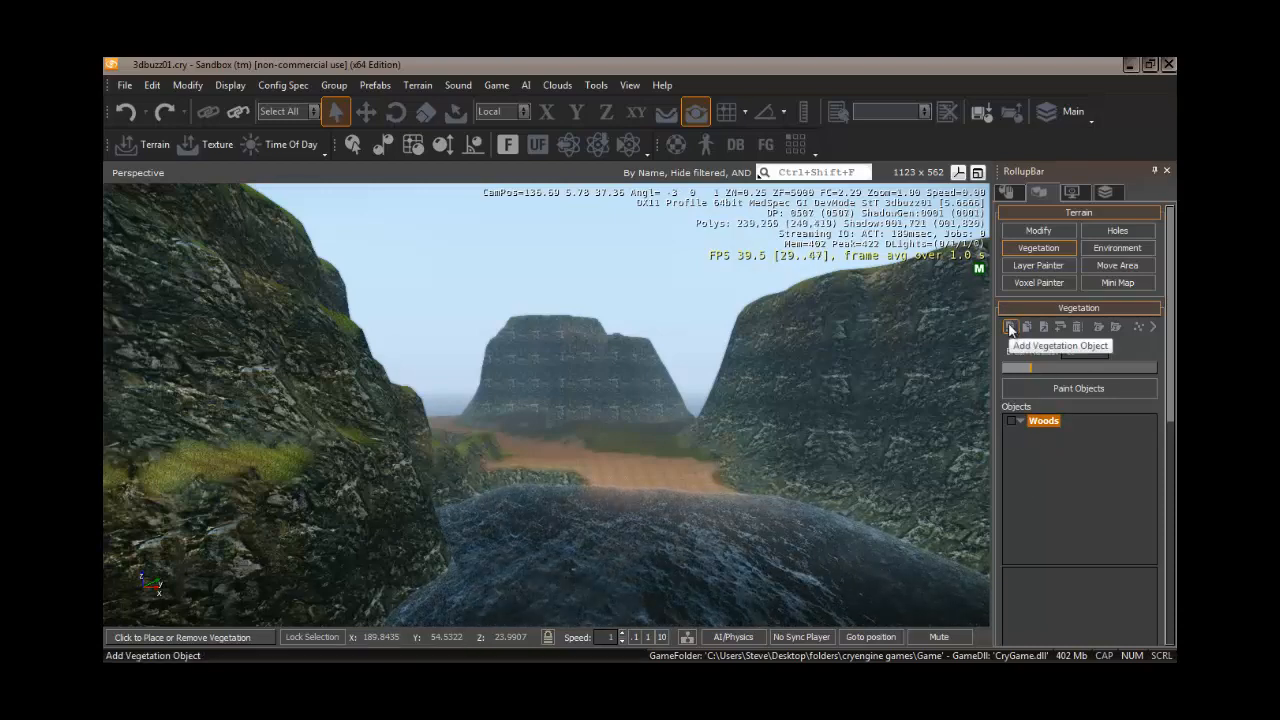
{"action": "left_click", "coordinate": [1010, 327]}
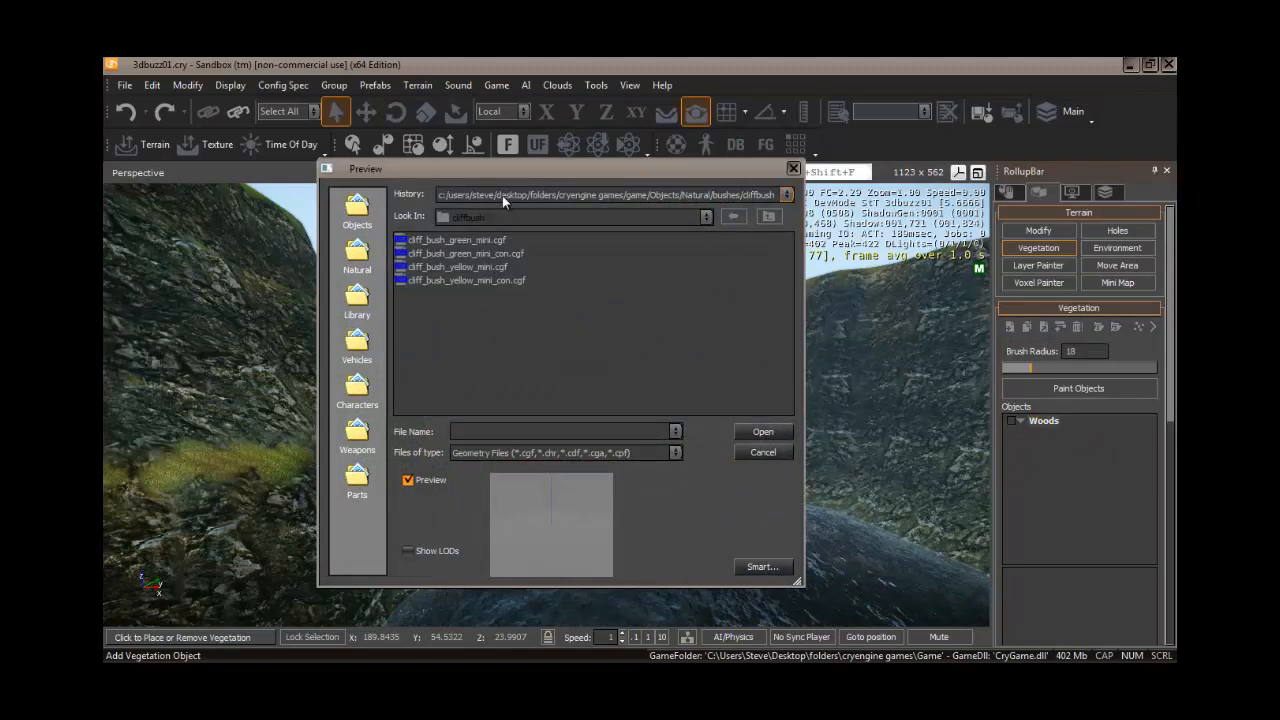
{"action": "left_click", "coordinate": [358, 212]}
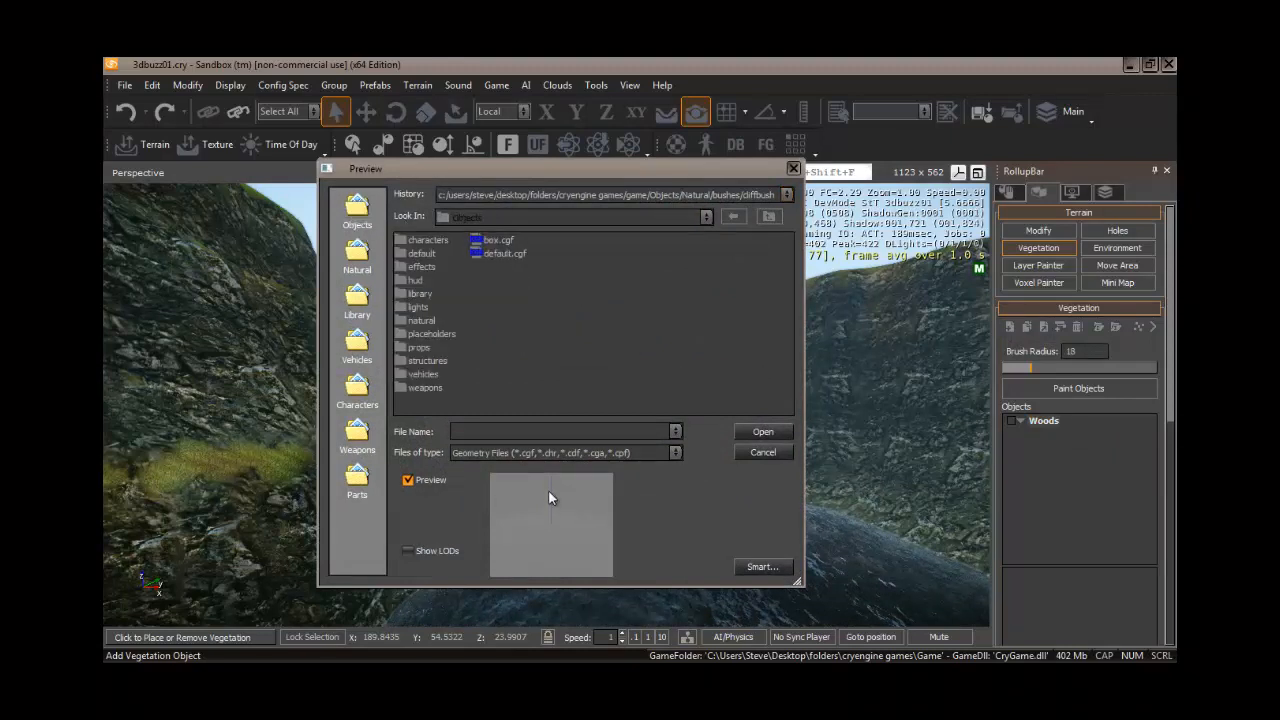
{"action": "left_click_drag", "start_coordinate": [539, 168], "coordinate": [492, 137]}
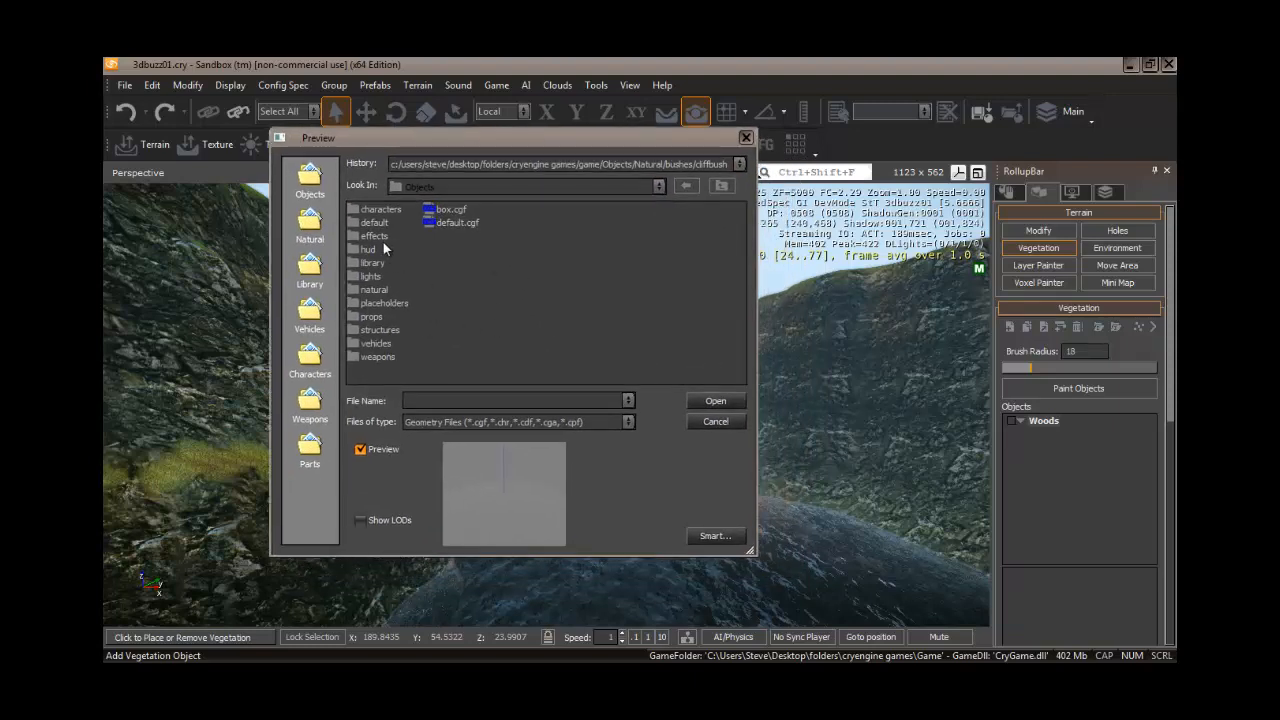
{"action": "left_click", "coordinate": [310, 222]}
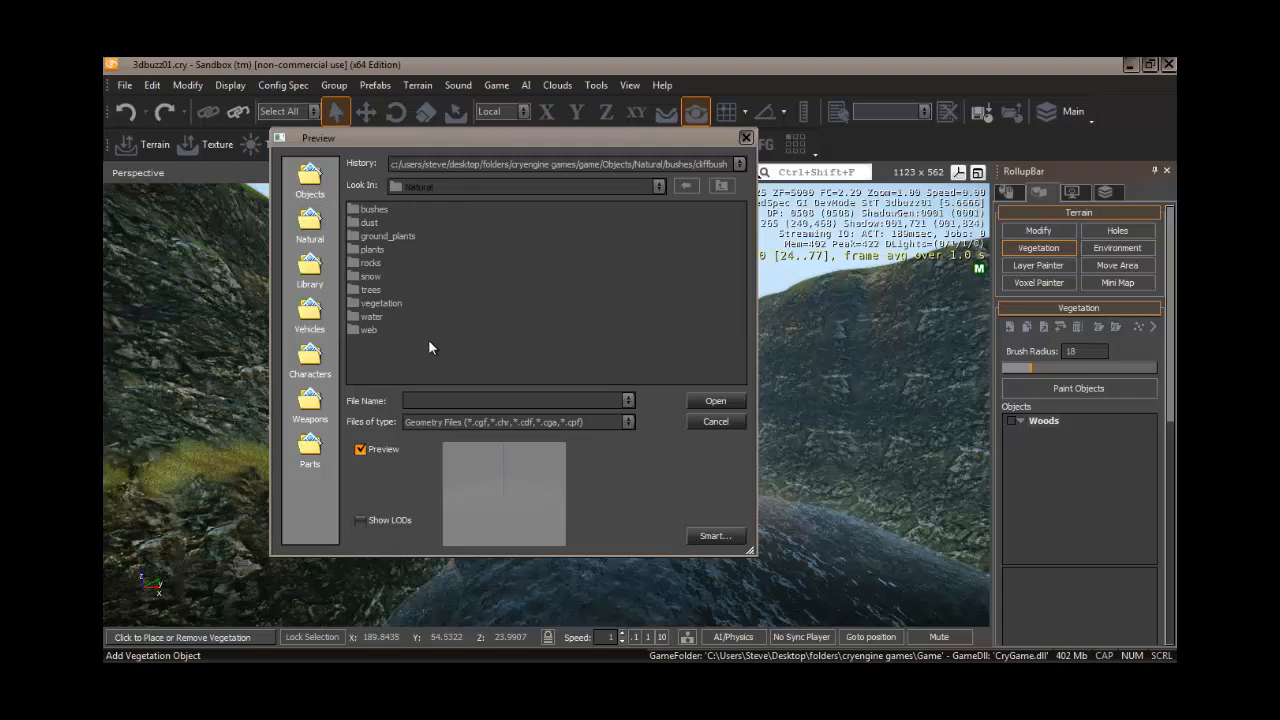
{"action": "double_click", "coordinate": [395, 236]}
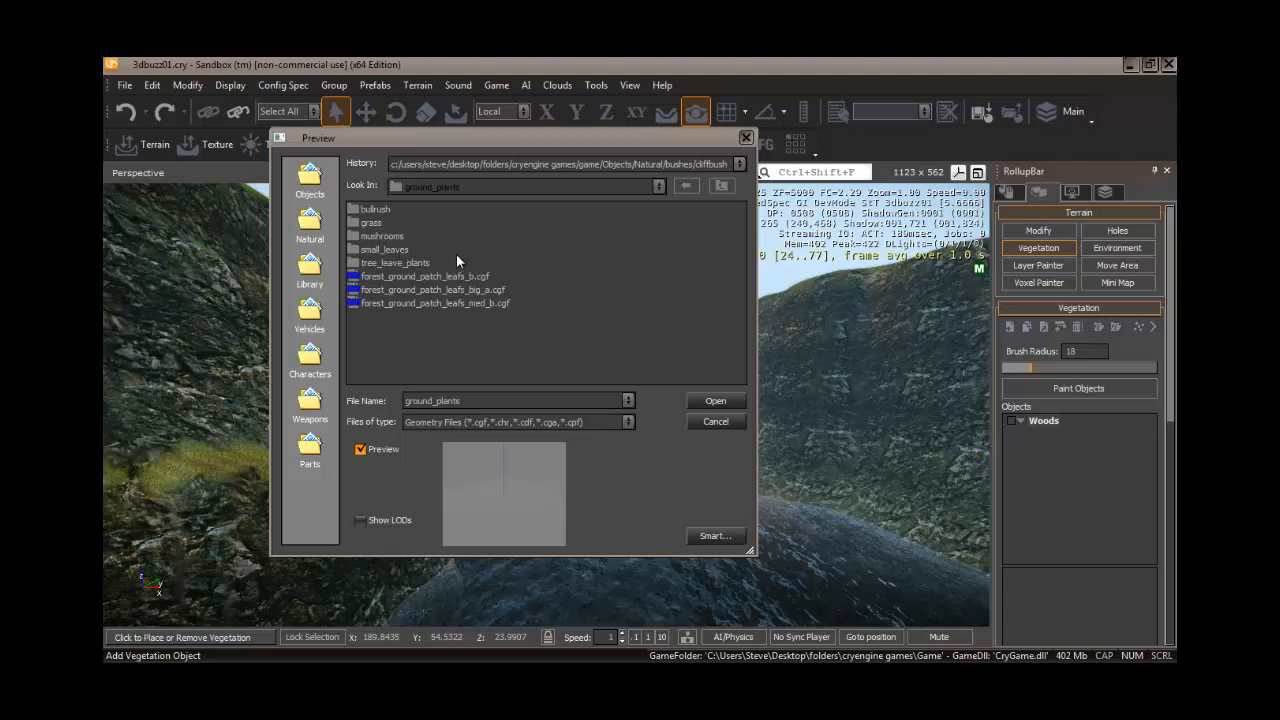
{"action": "double_click", "coordinate": [373, 224]}
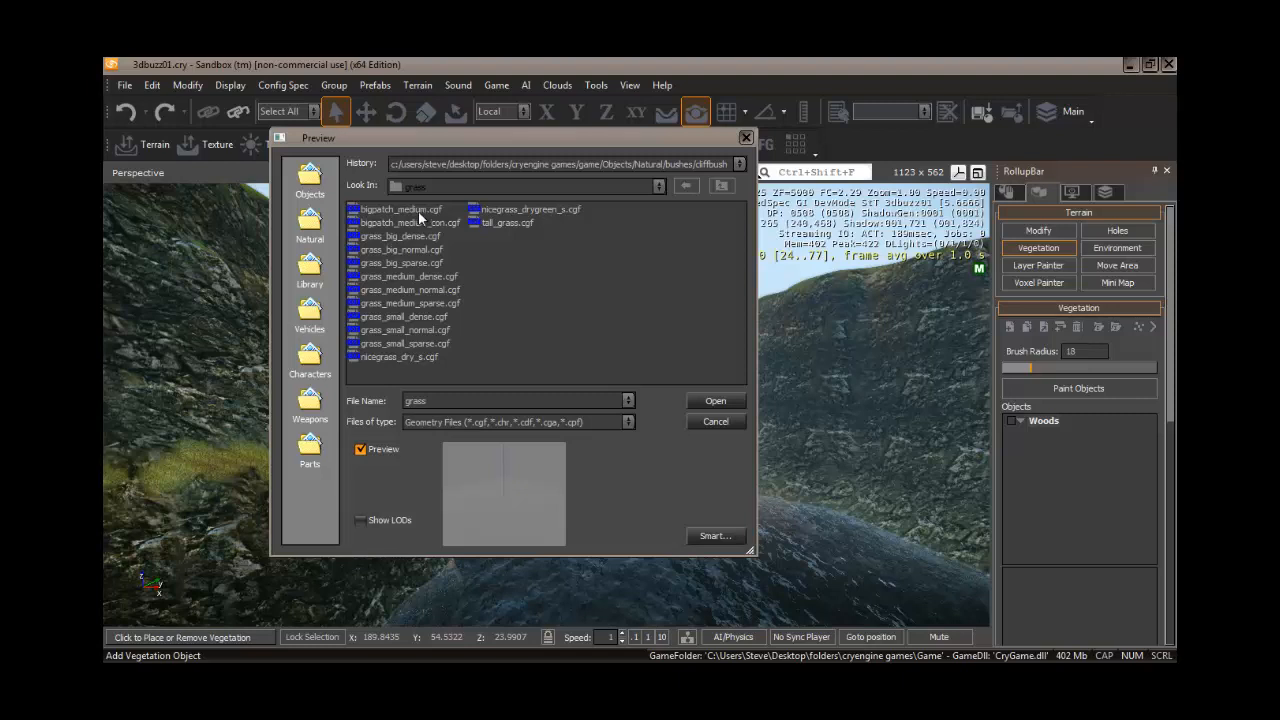
{"action": "left_click", "coordinate": [415, 210]}
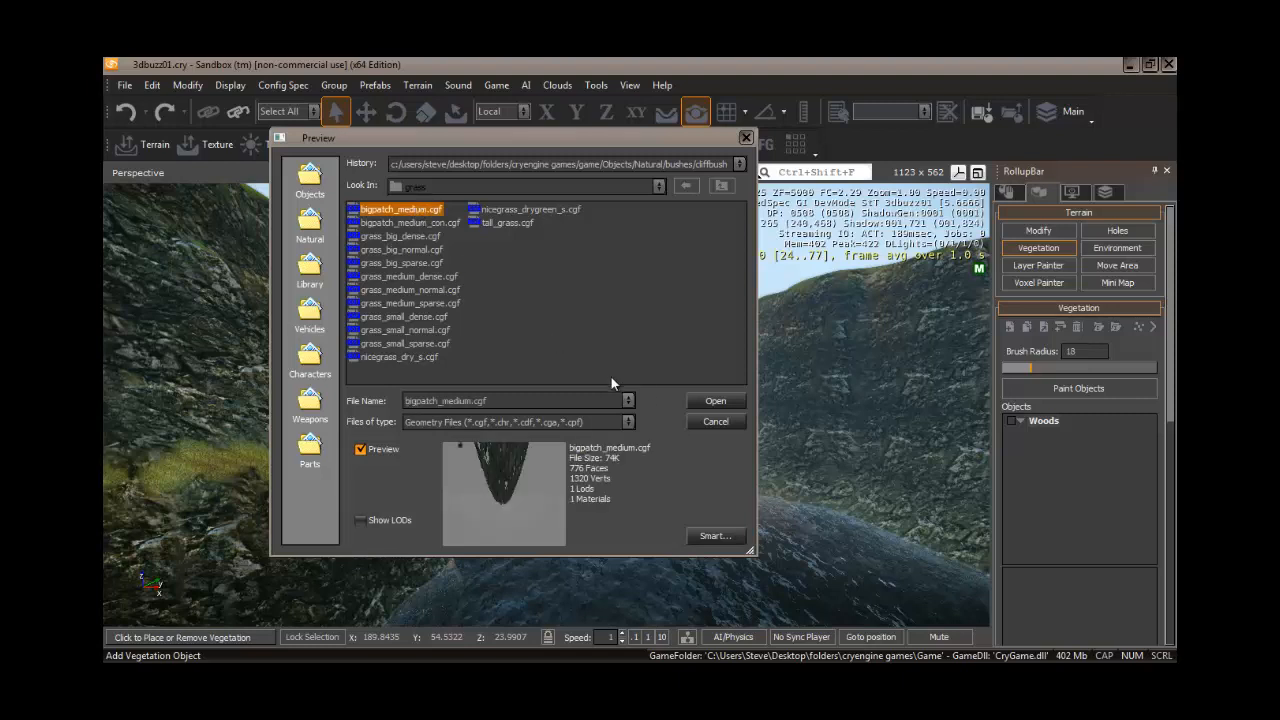
{"action": "left_click", "coordinate": [716, 402]}
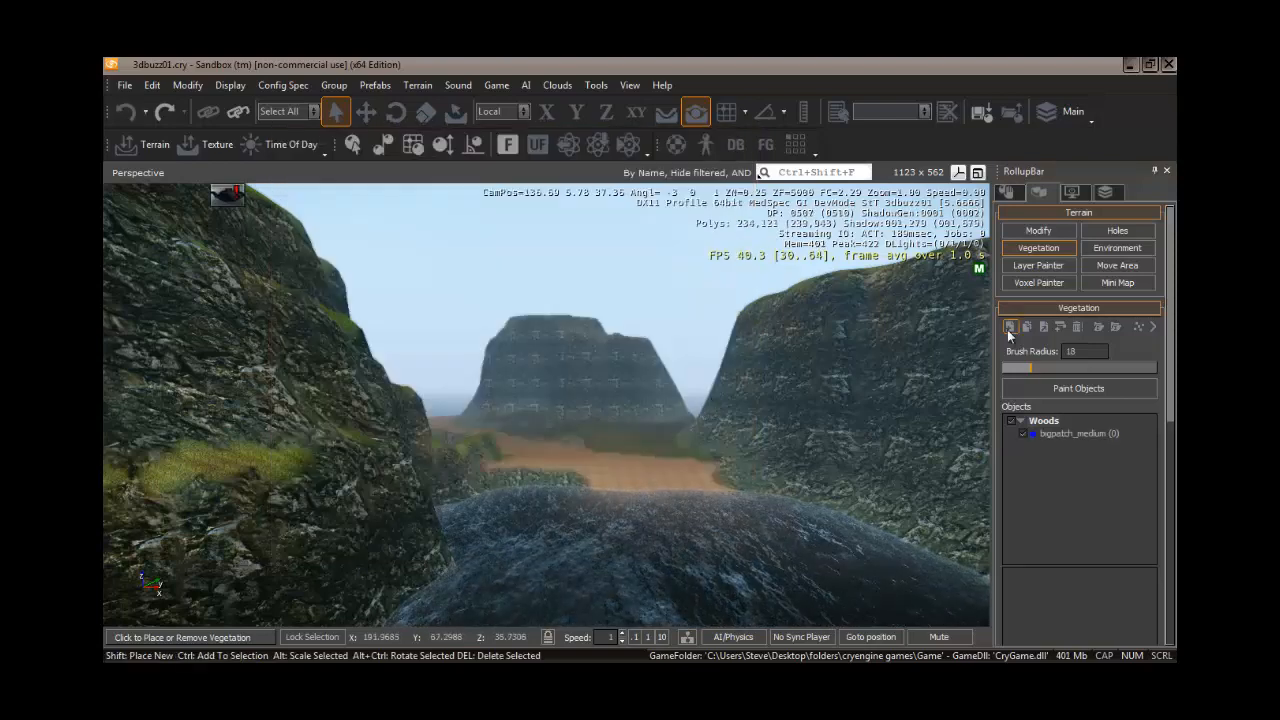
- Add cliff_bush_yellow_mini.cgf from Natural/bushes/cliffbush as another vegetation object in Woods
{"action": "left_click", "coordinate": [1009, 327]}
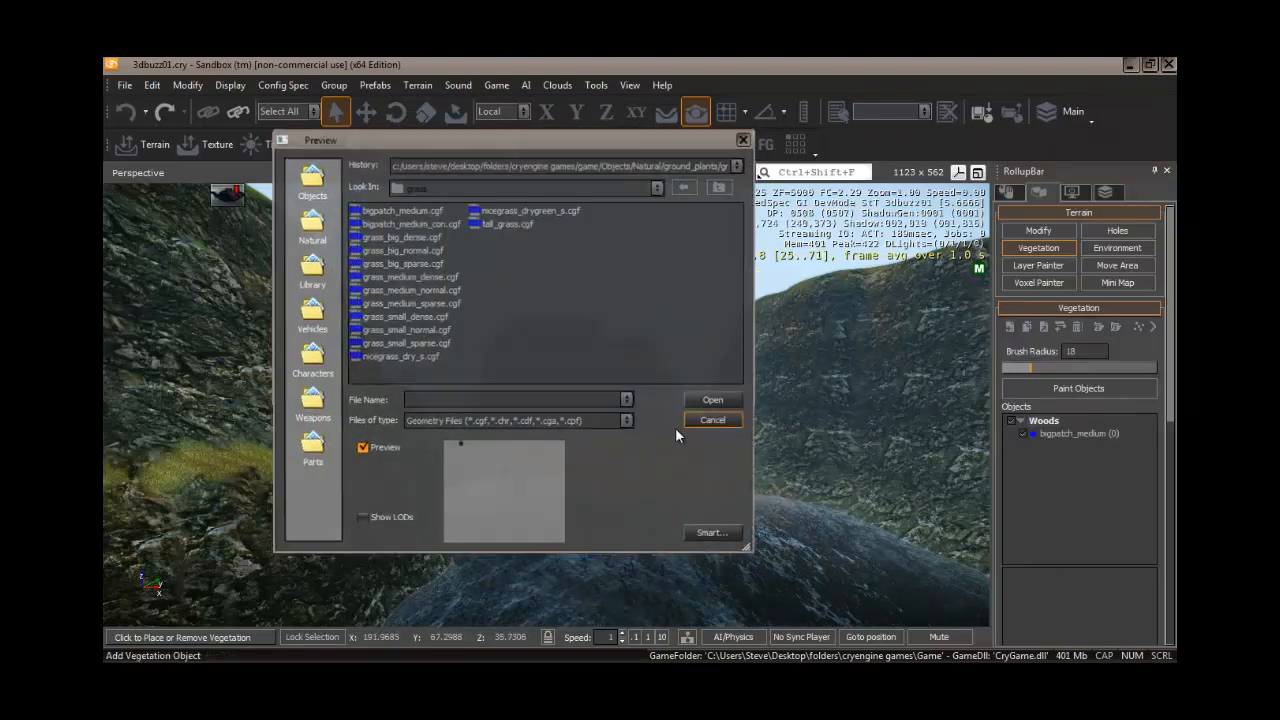
{"action": "left_click", "coordinate": [310, 222]}
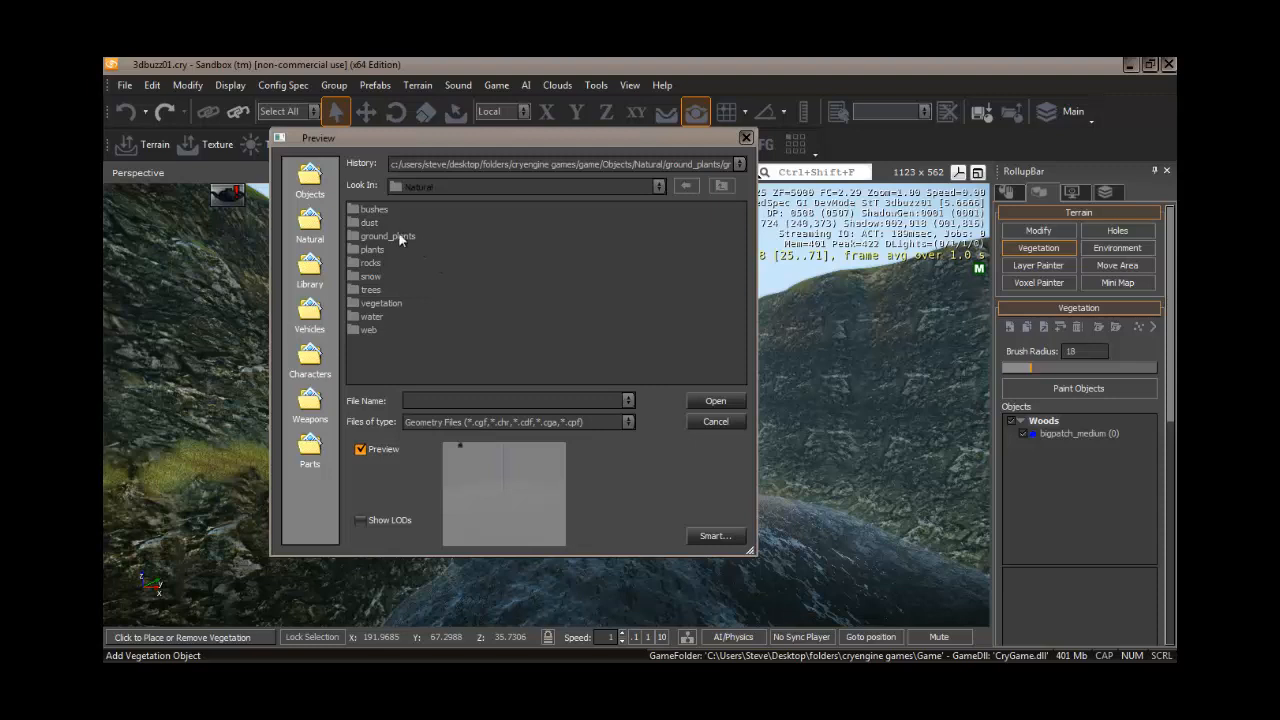
{"action": "double_click", "coordinate": [374, 210]}
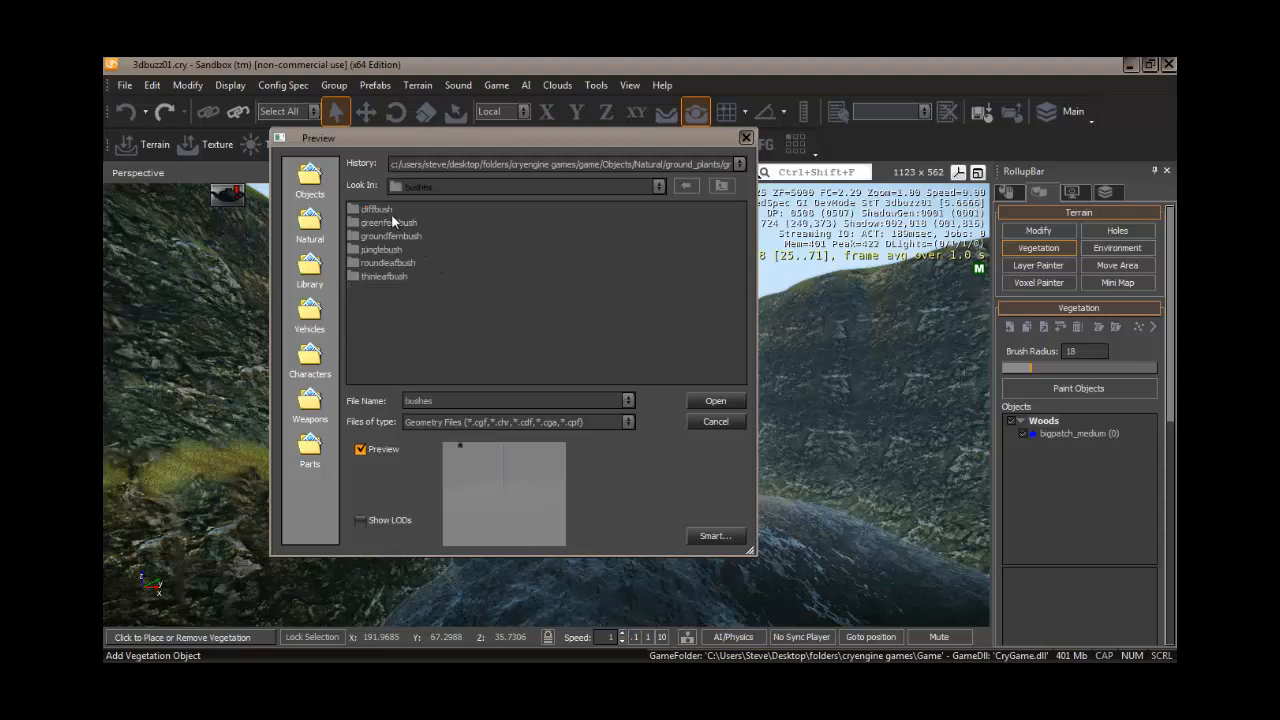
{"action": "double_click", "coordinate": [380, 210]}
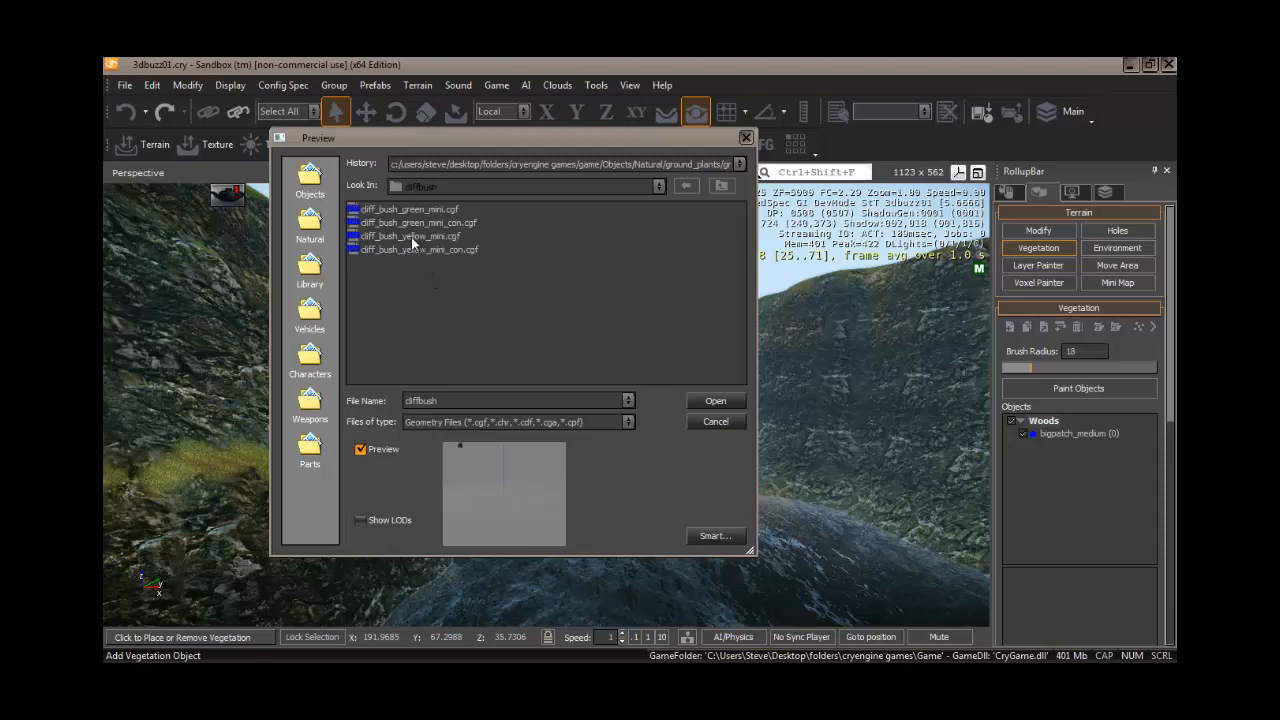
{"action": "left_click", "coordinate": [411, 236]}
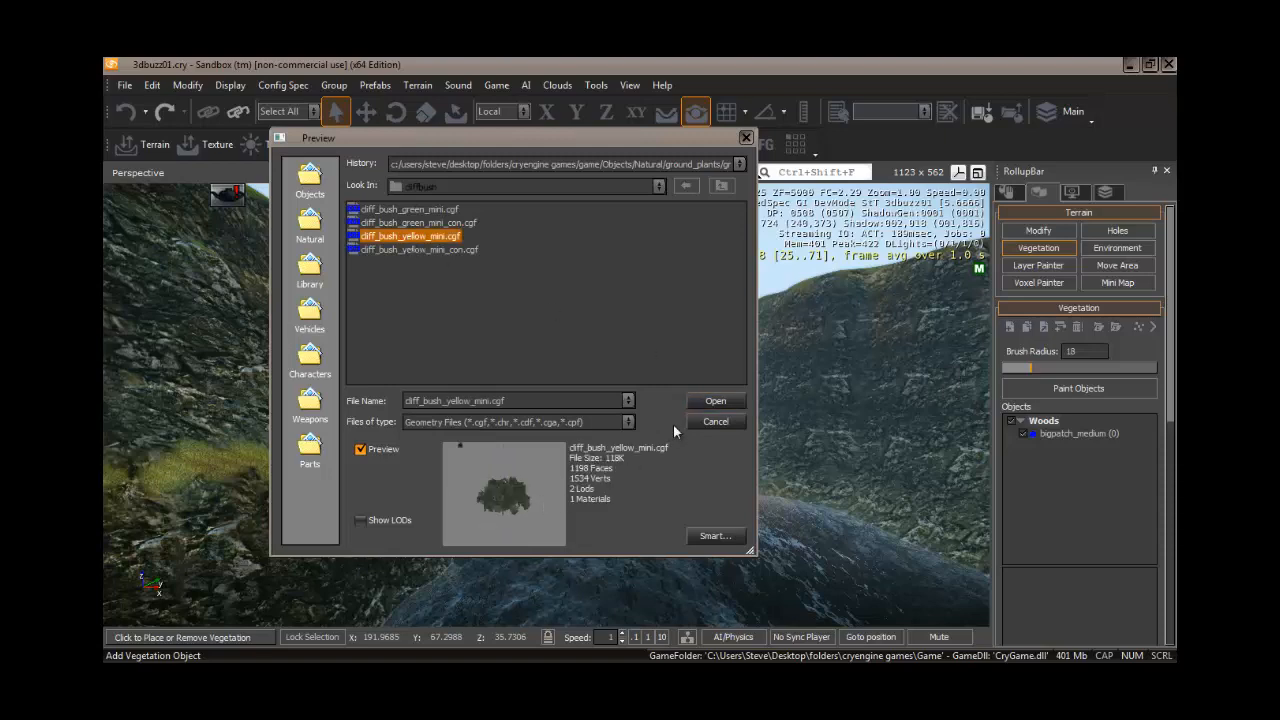
{"action": "left_click", "coordinate": [706, 402]}
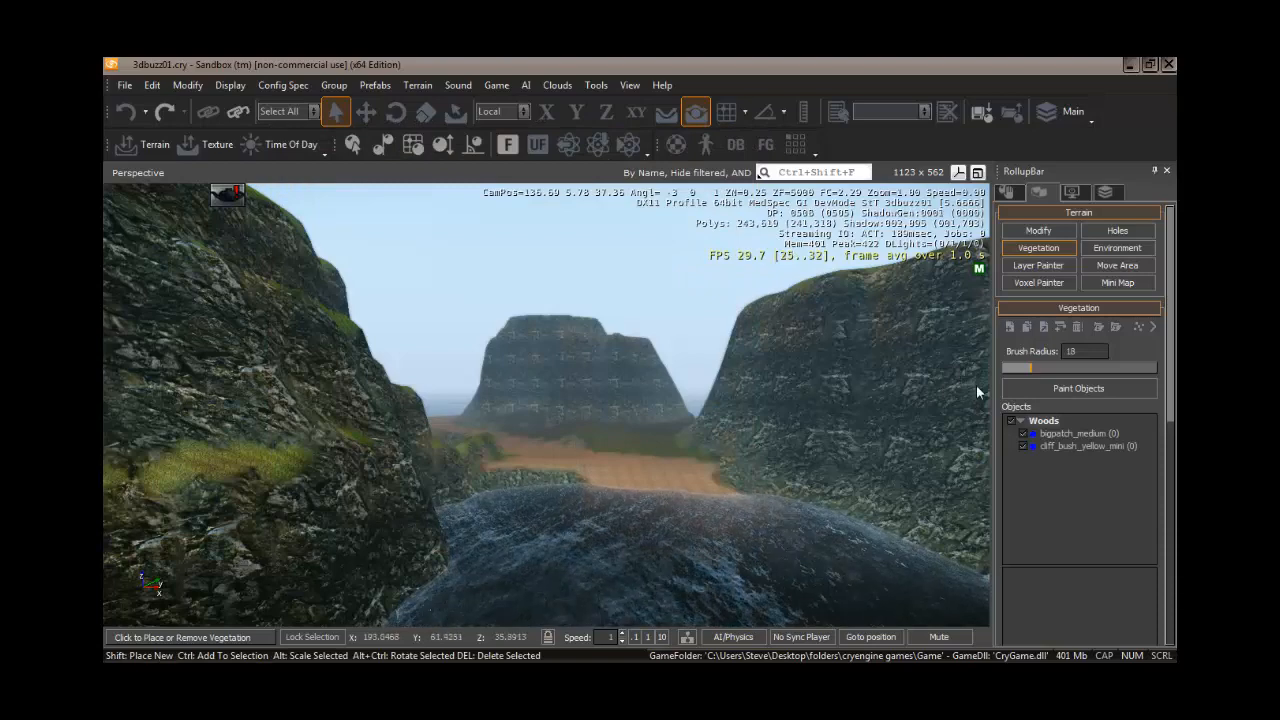
- Add river_tree_b.cgf from Natural/trees/river_tree as a third vegetation object in Woods
{"action": "left_click", "coordinate": [1010, 327]}
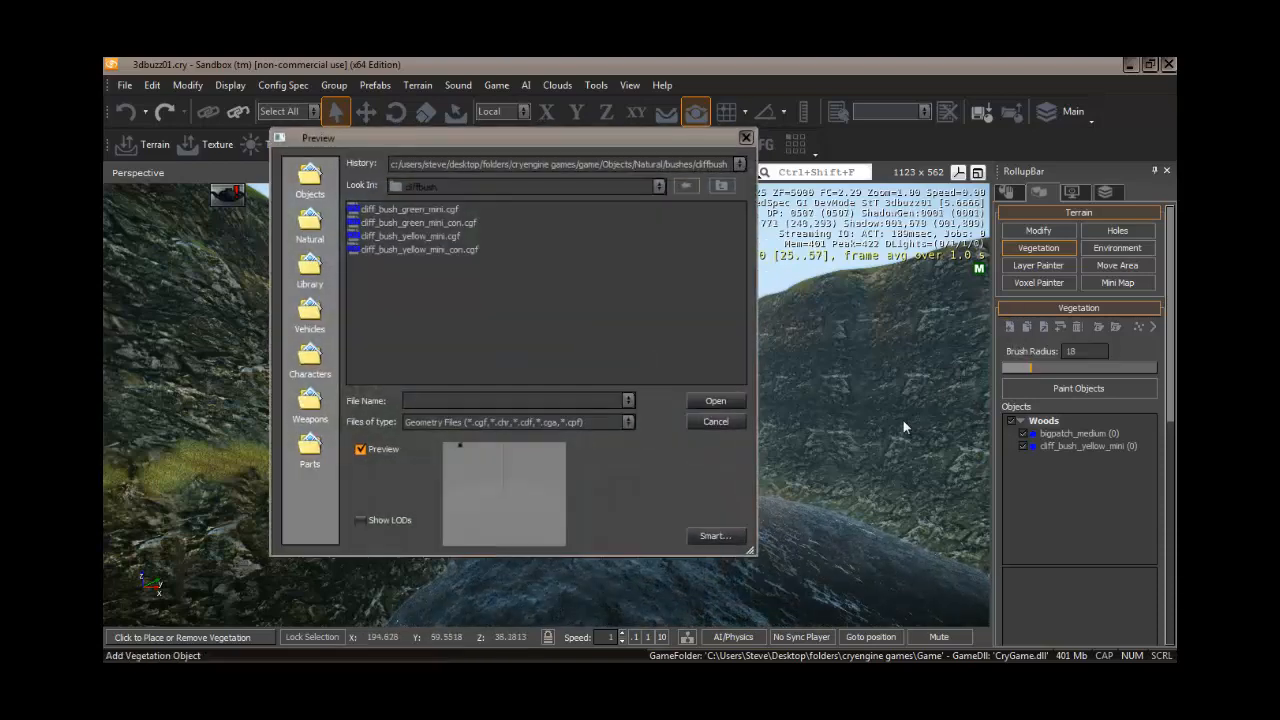
{"action": "left_click", "coordinate": [302, 231]}
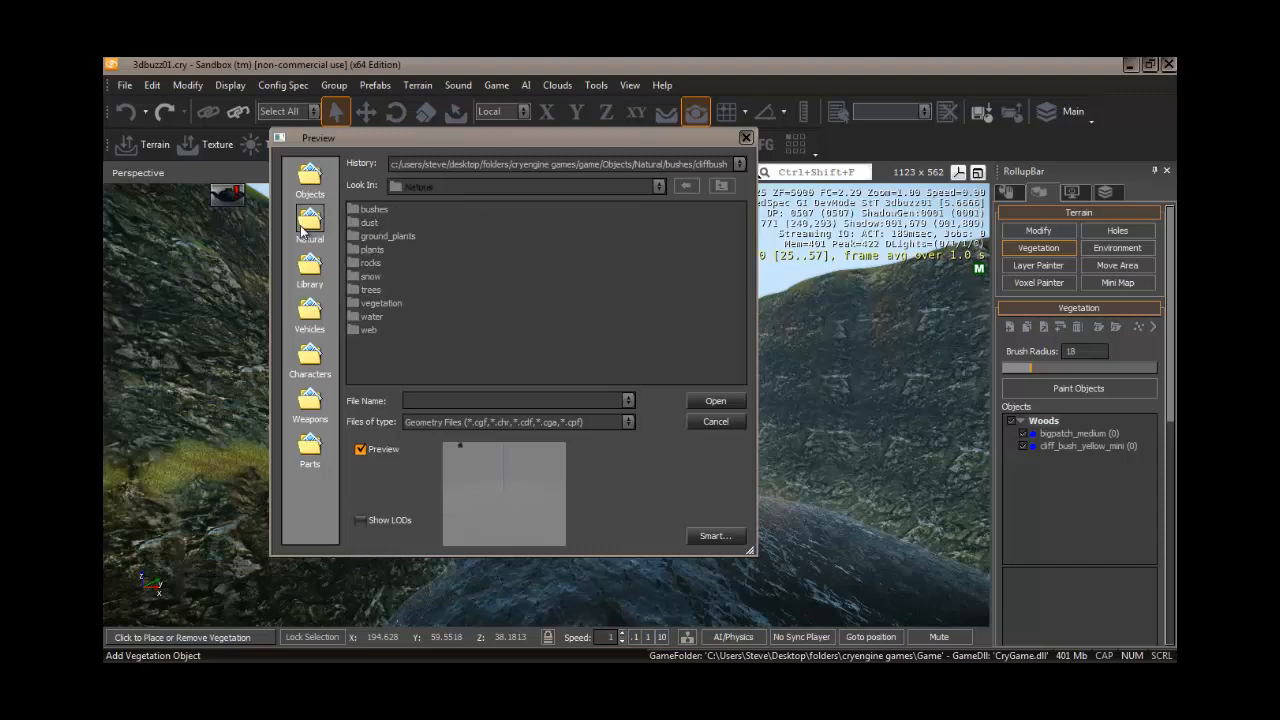
{"action": "double_click", "coordinate": [367, 288]}
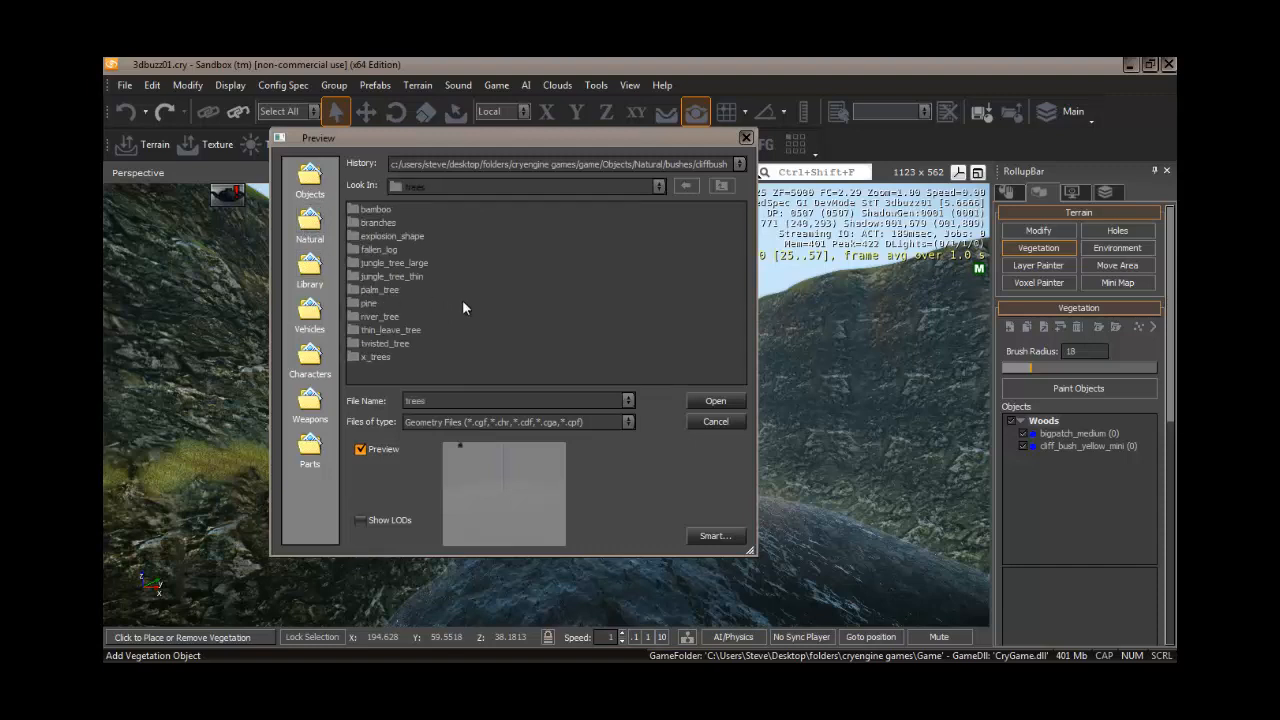
{"action": "double_click", "coordinate": [380, 317]}
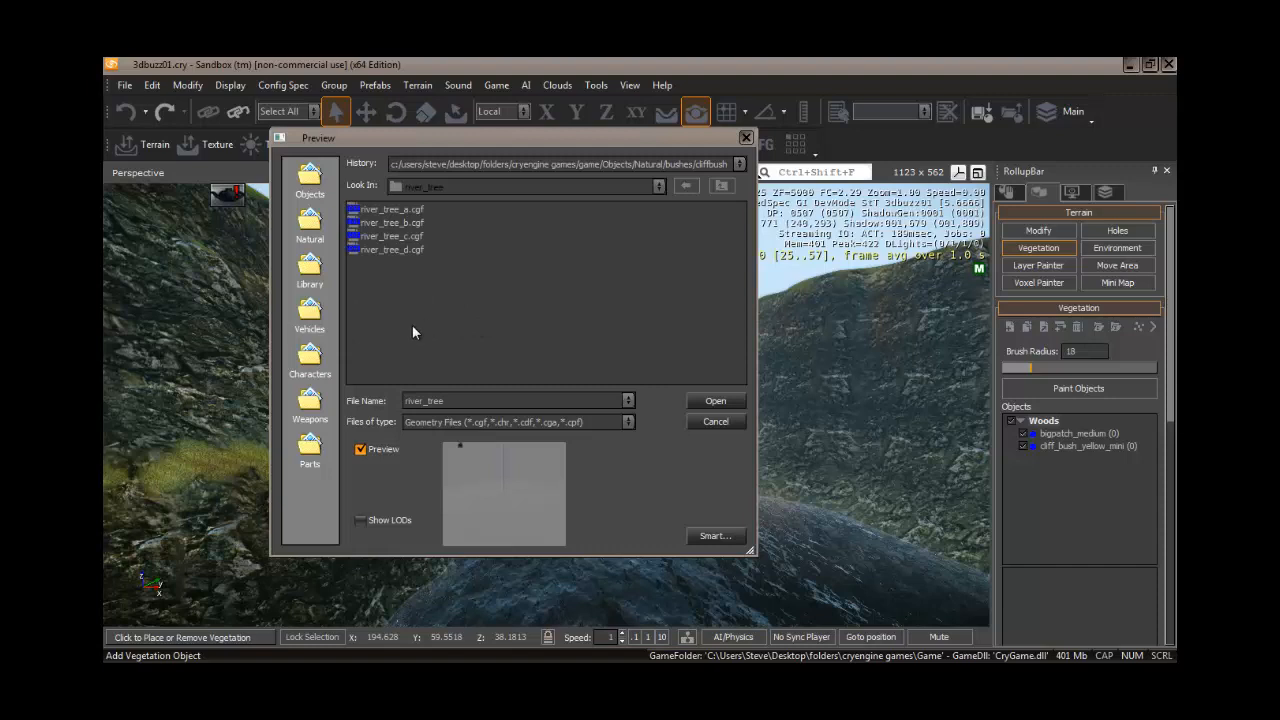
{"action": "left_click", "coordinate": [397, 224]}
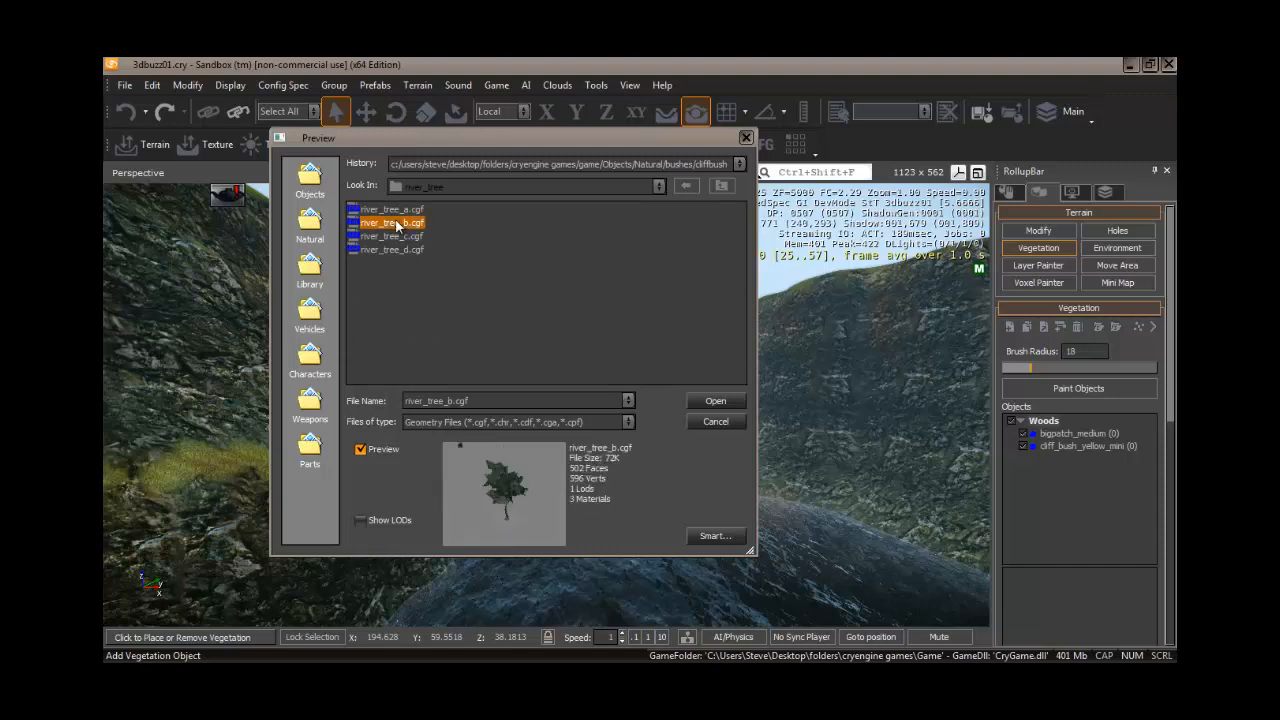
{"action": "left_click", "coordinate": [713, 401]}
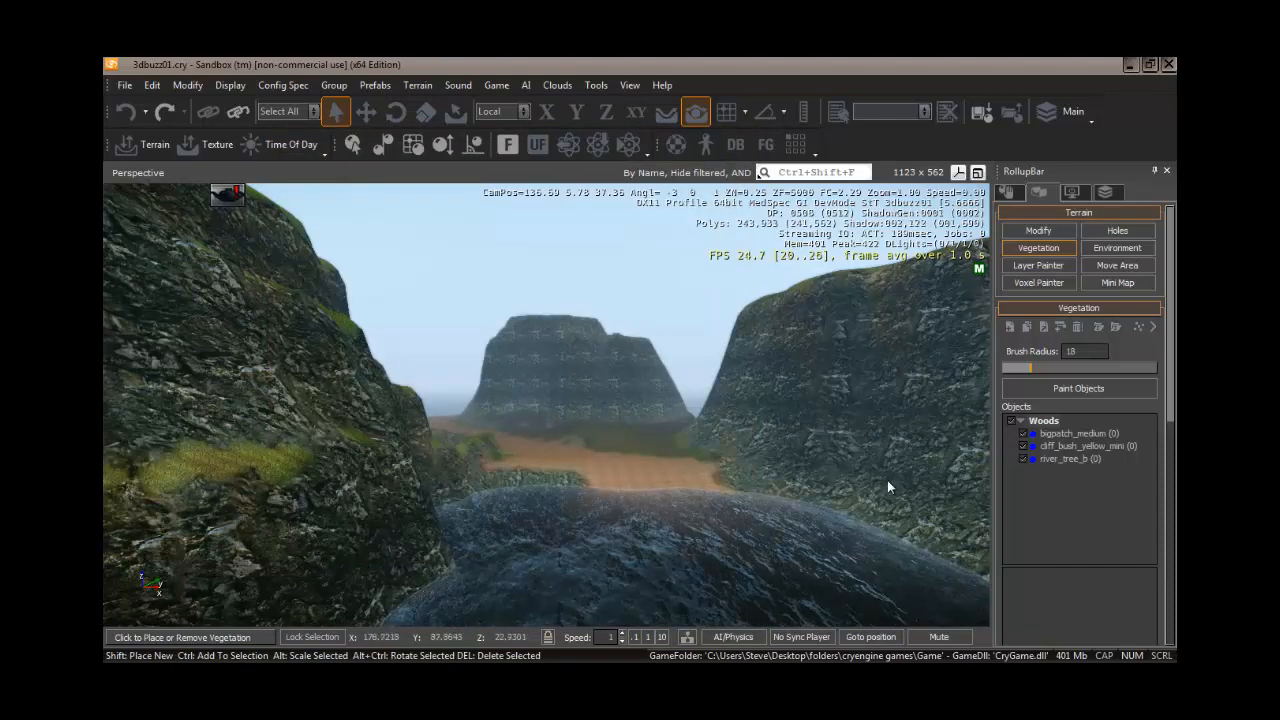
- Select the bigpatch_medium vegetation object and set its Size property to 0.8
{"action": "left_click", "coordinate": [1045, 422]}
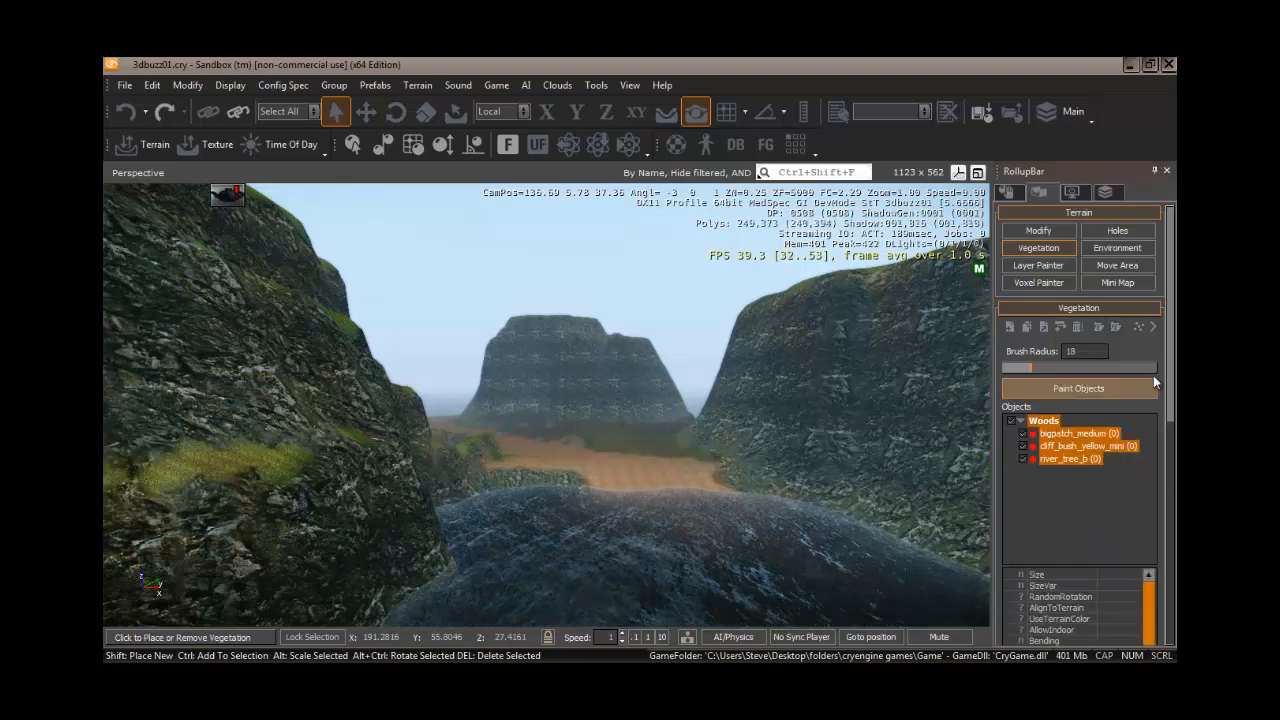
{"action": "left_click_drag", "start_coordinate": [1168, 350], "coordinate": [1174, 485]}
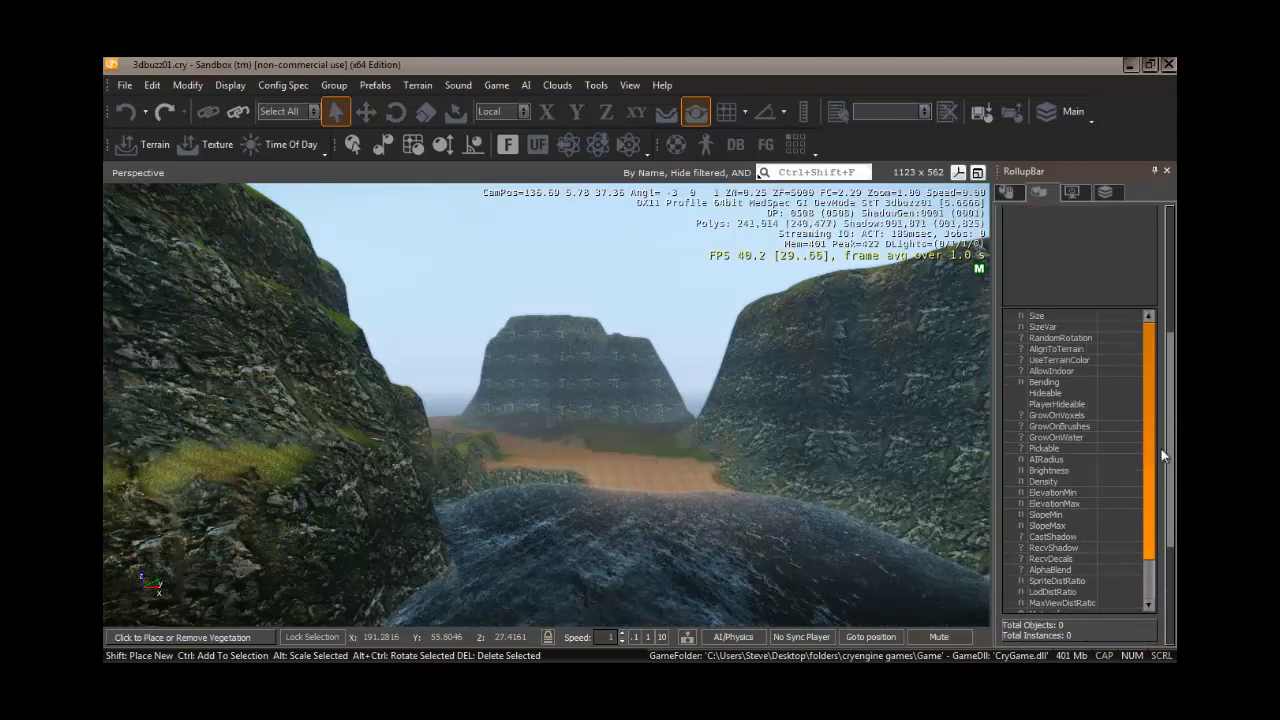
{"action": "left_click_drag", "start_coordinate": [1170, 455], "coordinate": [1171, 330]}
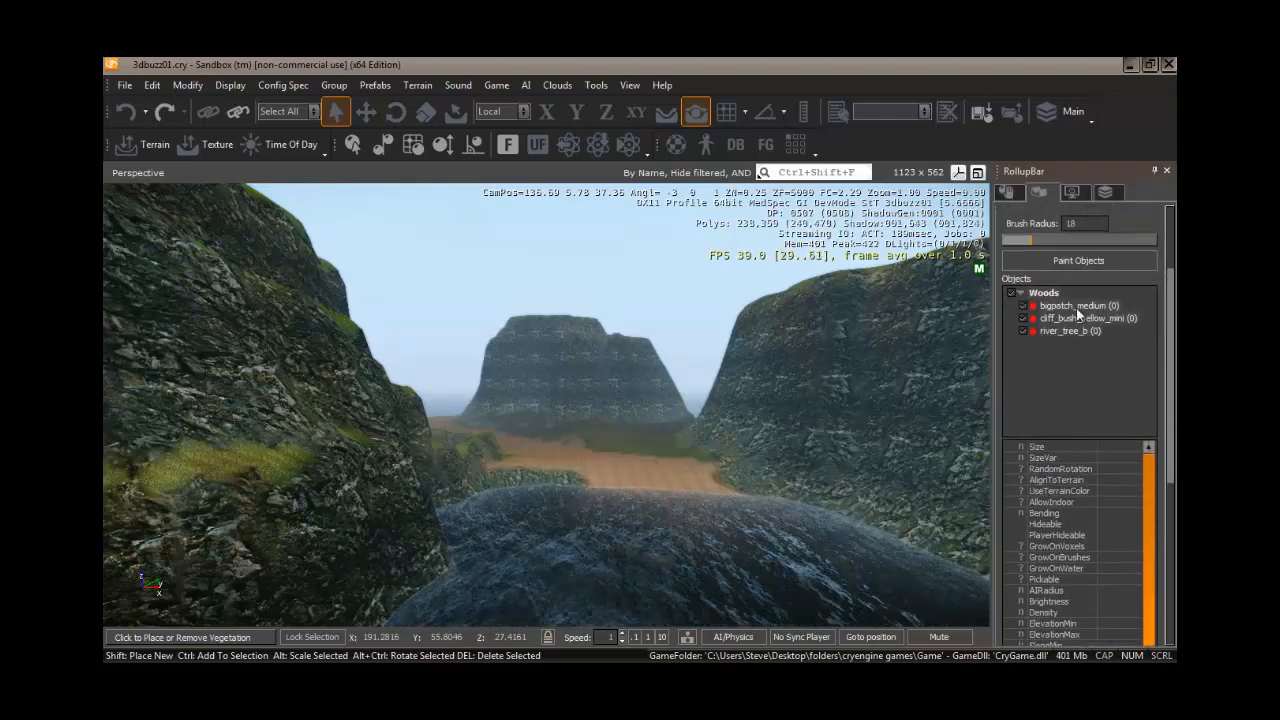
{"action": "left_click", "coordinate": [1074, 306]}
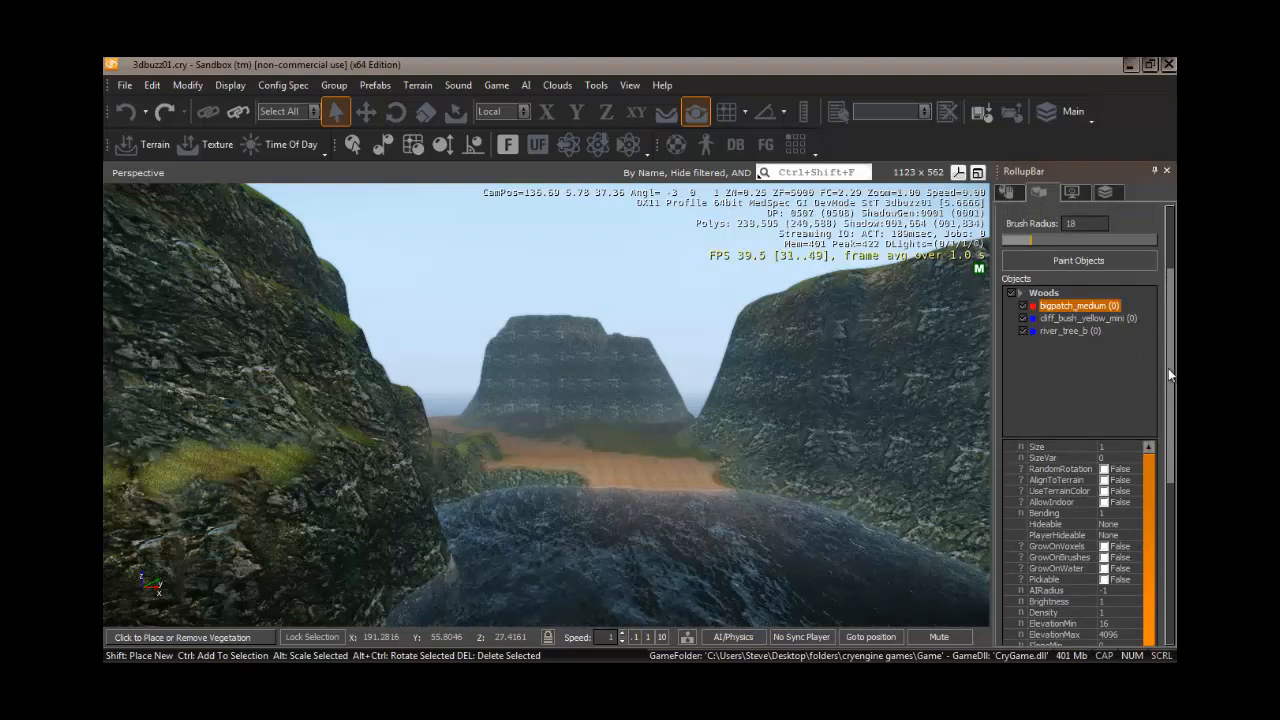
{"action": "left_click_drag", "start_coordinate": [1172, 370], "coordinate": [1174, 393]}
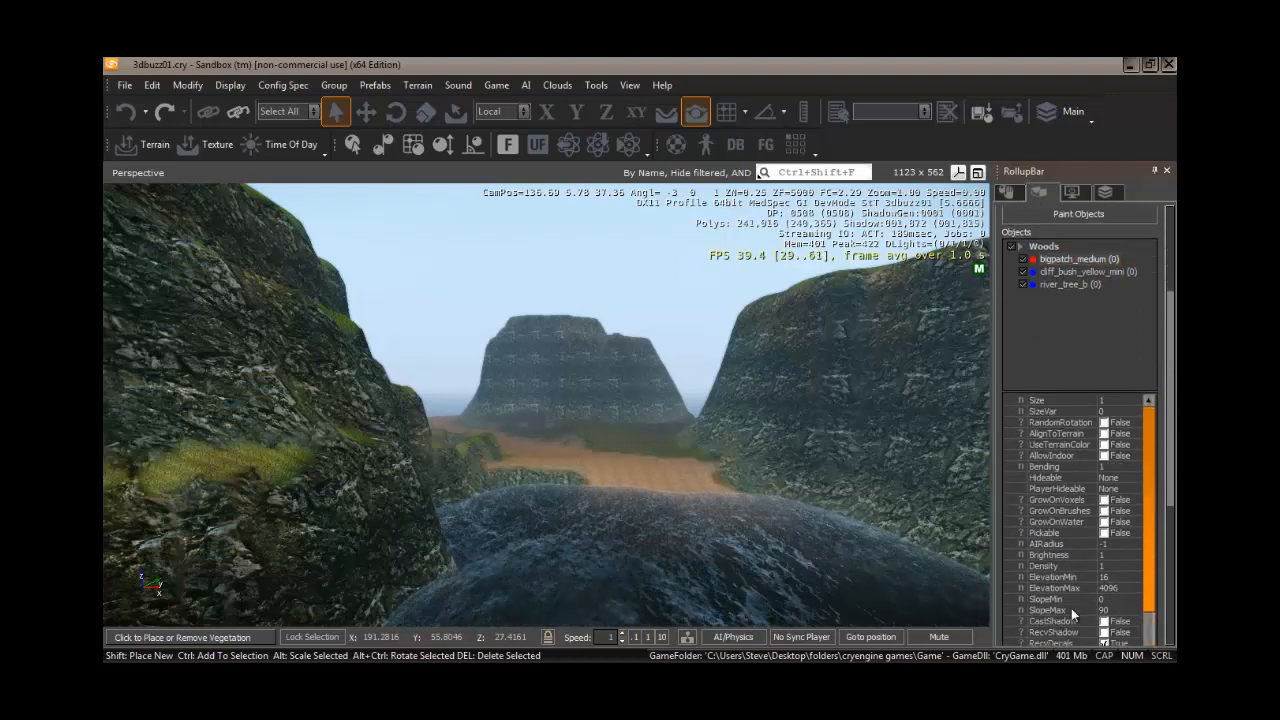
{"action": "left_click_drag", "start_coordinate": [1172, 394], "coordinate": [1173, 437]}
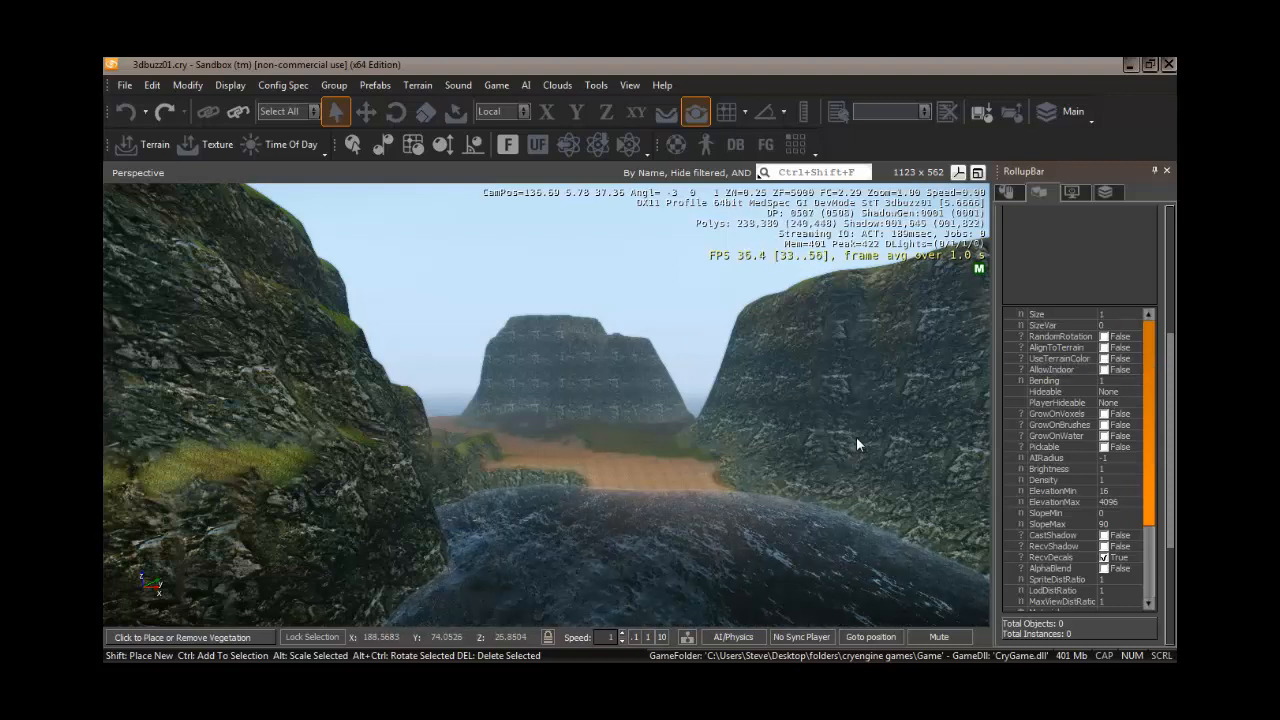
{"action": "left_click", "coordinate": [1109, 312]}
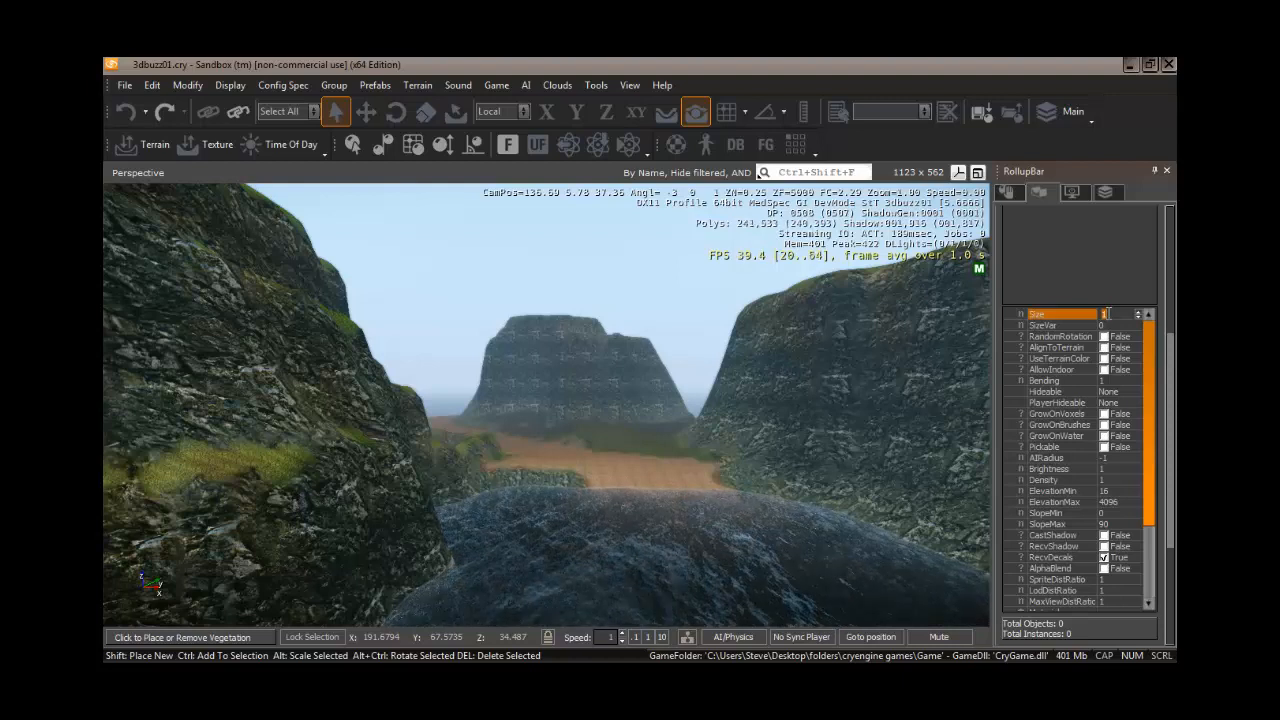
{"action": "type", "text": ".8"}
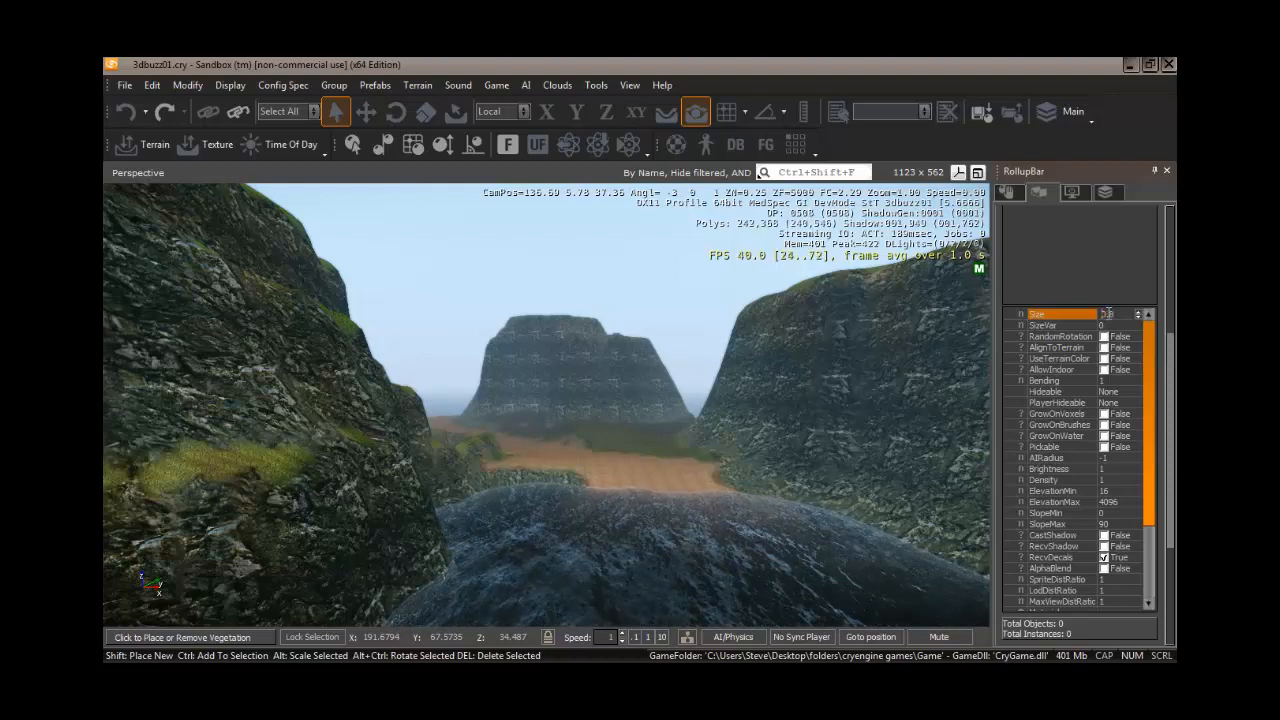
{"action": "key", "text": "Return"}
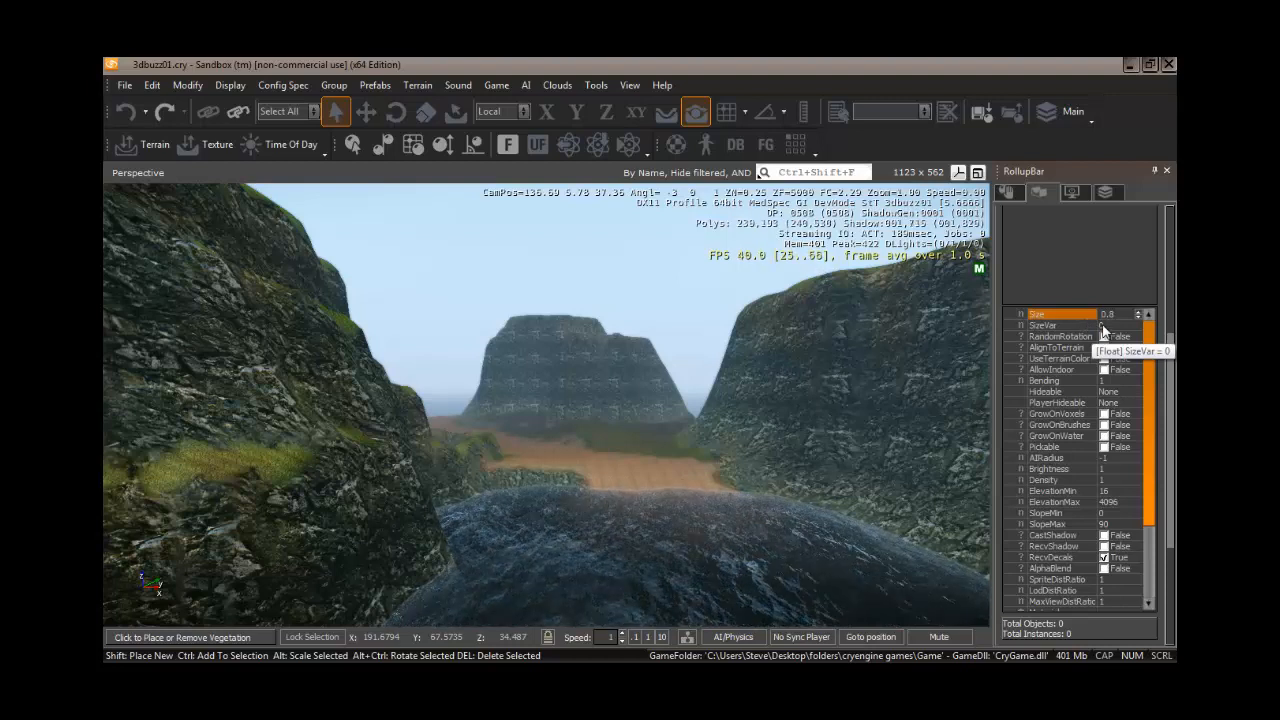
- Set the grass object's SizeVar to 0.2 and enable RandomRotation
{"action": "left_click", "coordinate": [1045, 326]}
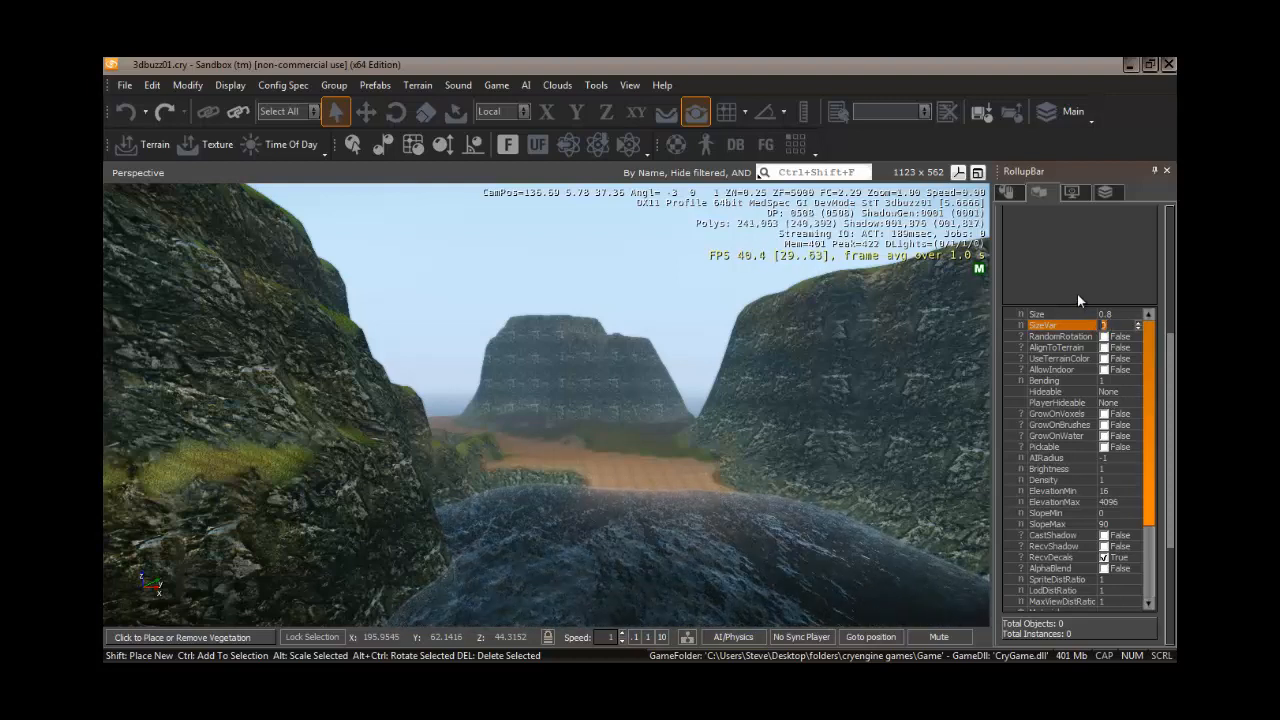
{"action": "type", "text": "2"}
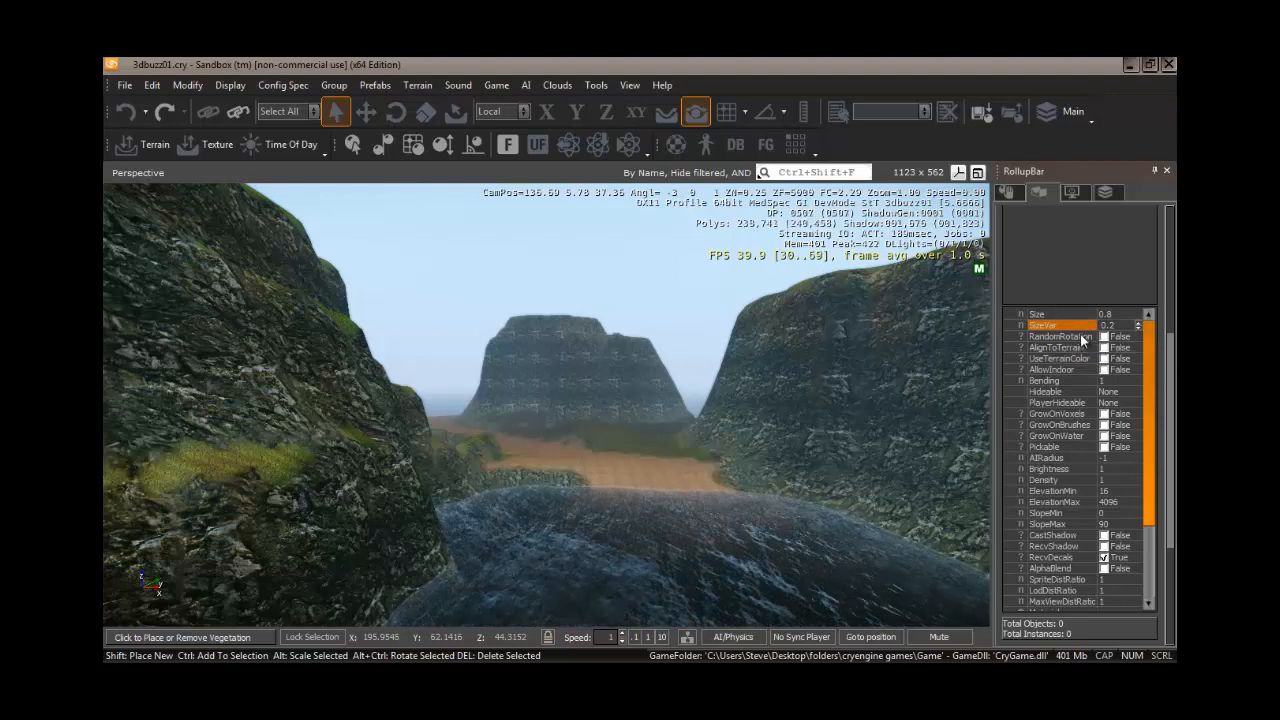
{"action": "left_click", "coordinate": [1104, 337]}
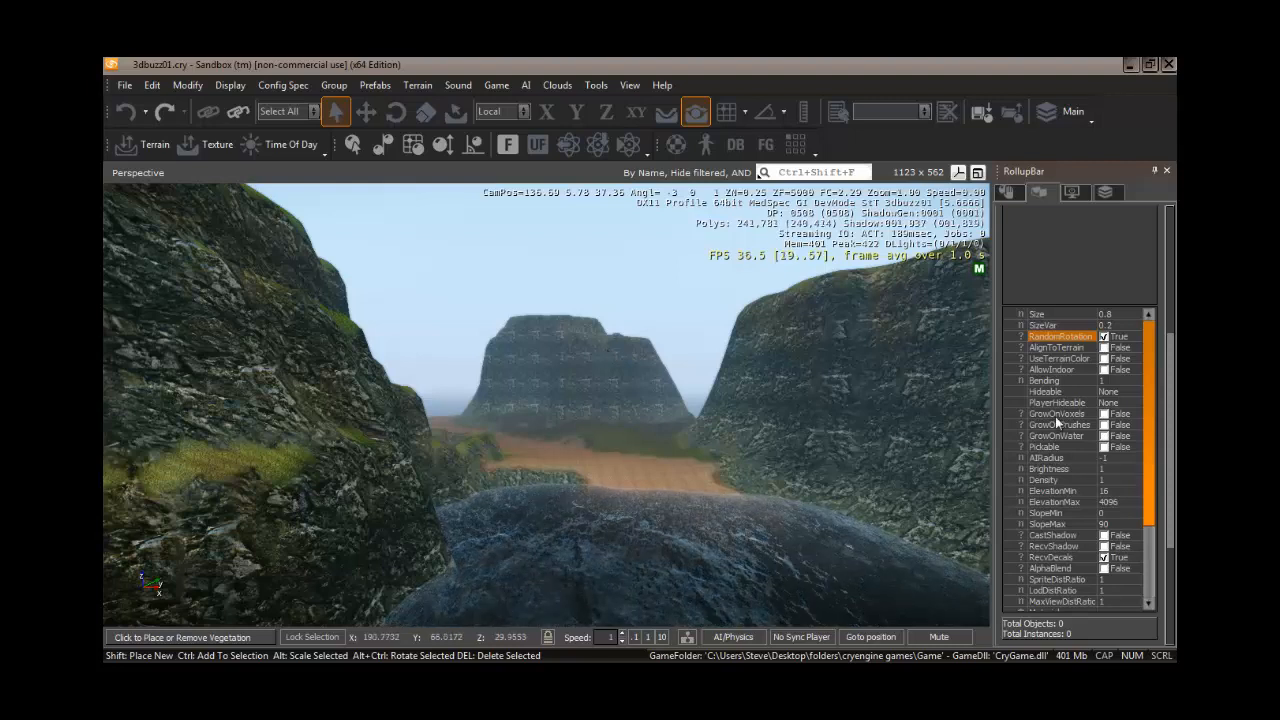
- Enable GrowOnBrushes for the grass object, leaving GrowOnVoxels off
{"action": "left_click", "coordinate": [1084, 414]}
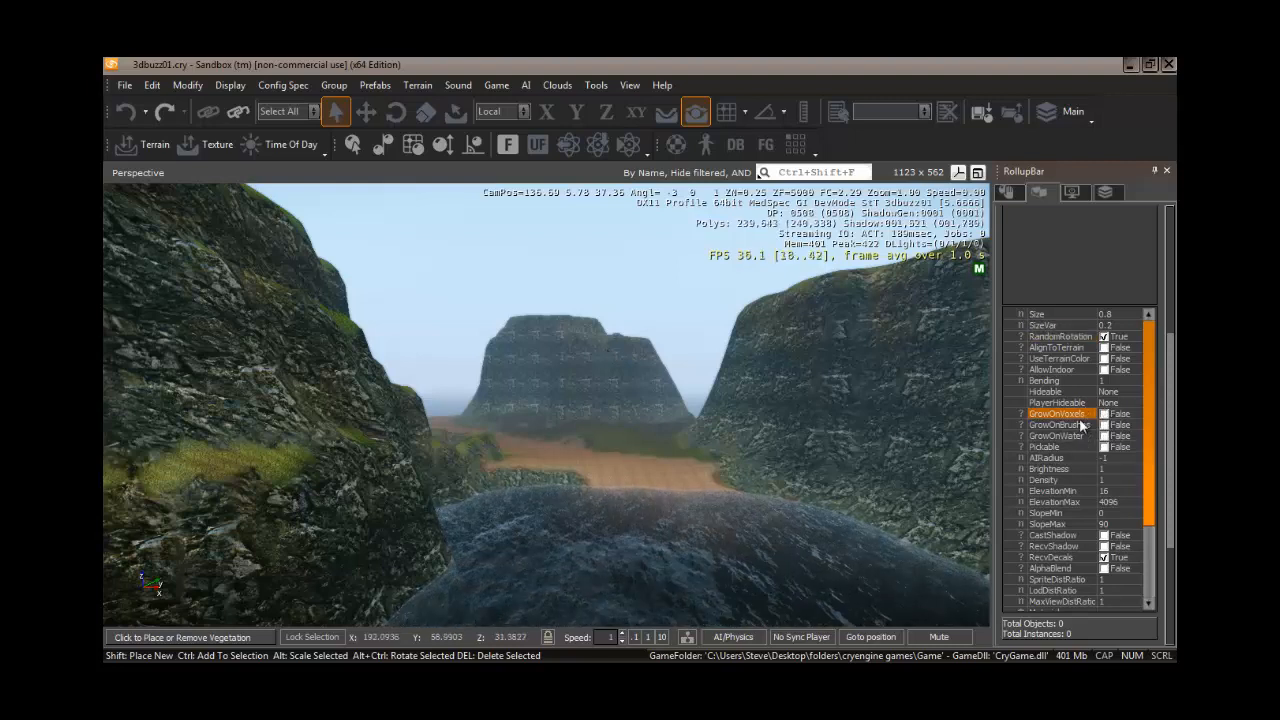
{"action": "double_click", "coordinate": [1078, 423]}
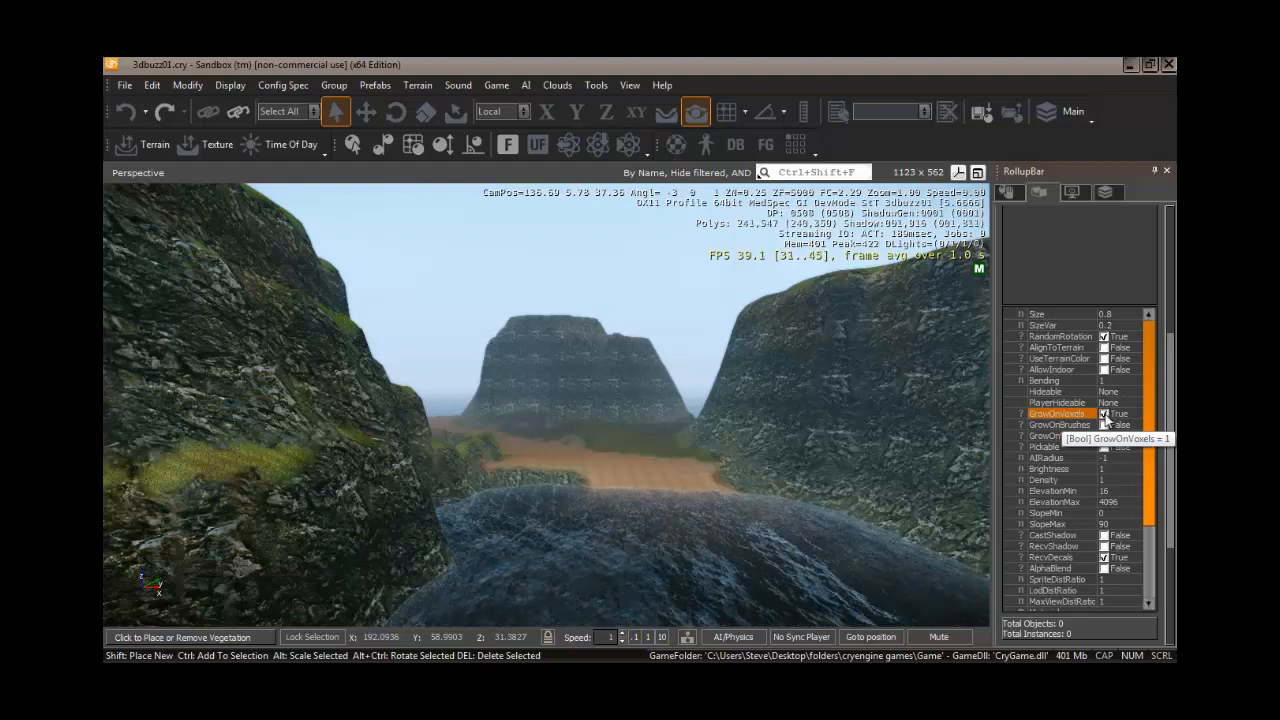
{"action": "left_click", "coordinate": [1104, 414]}
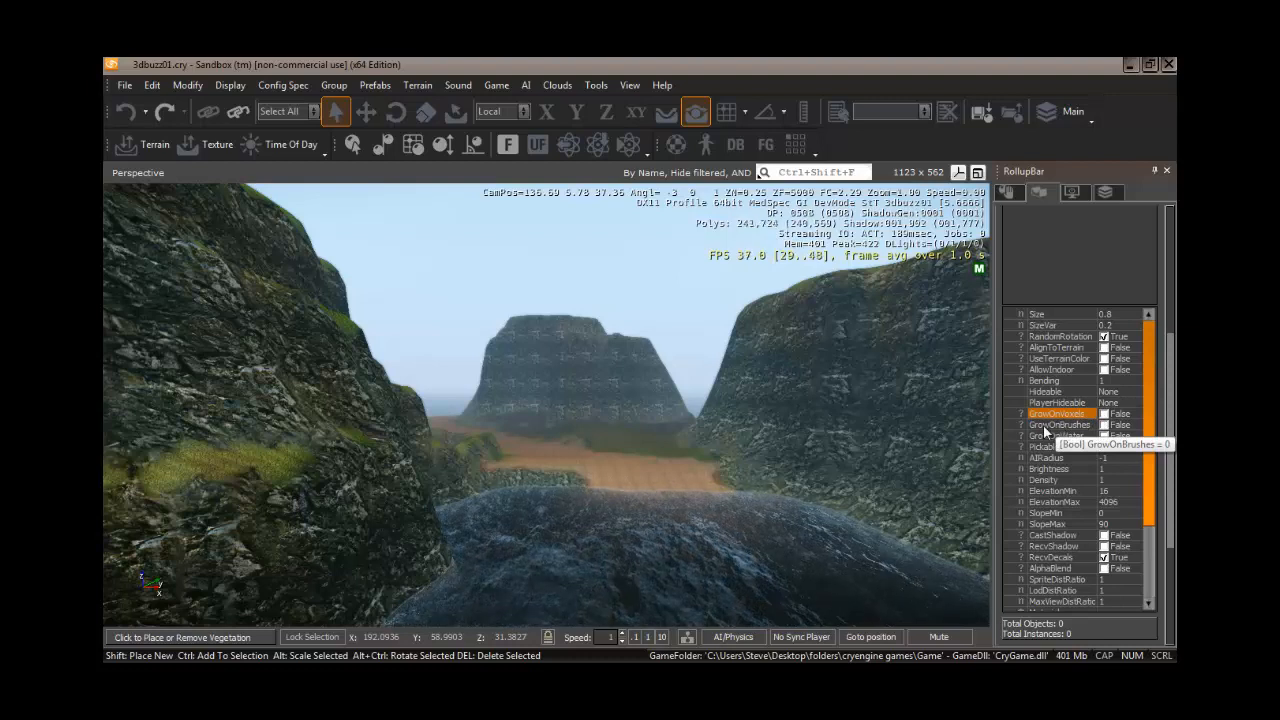
{"action": "left_click", "coordinate": [1105, 427]}
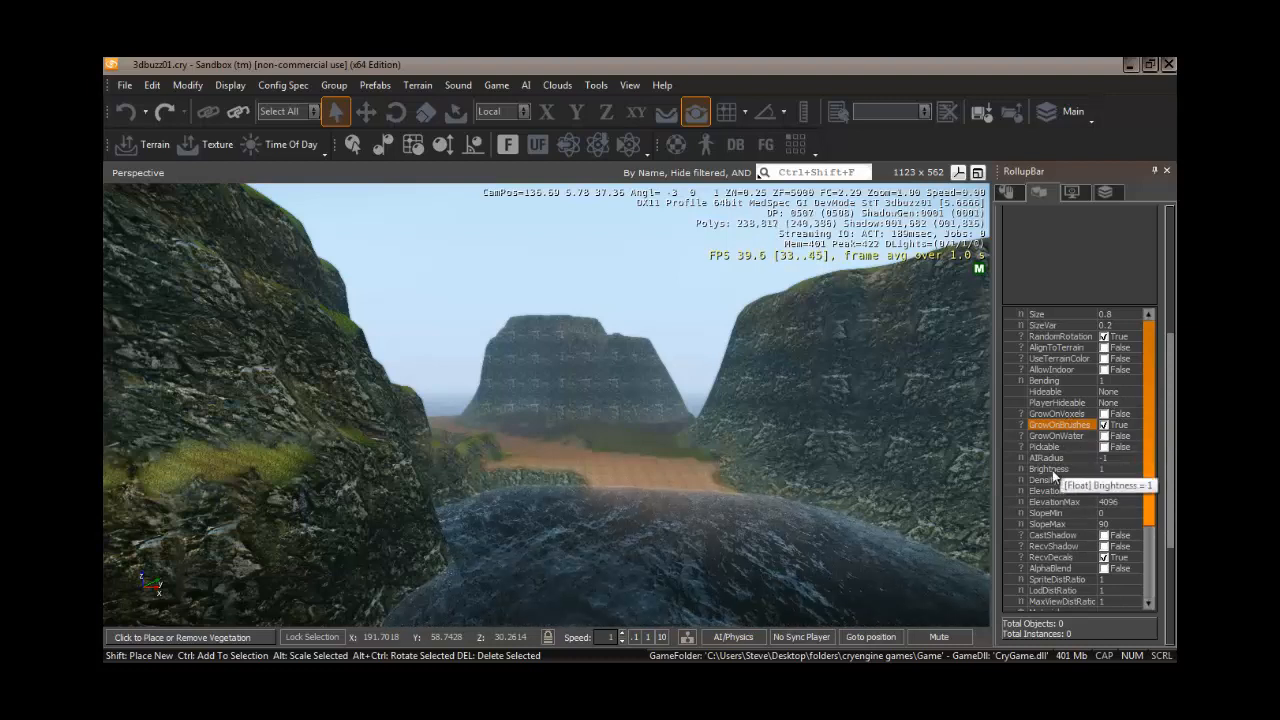
{"action": "left_click", "coordinate": [1106, 469]}
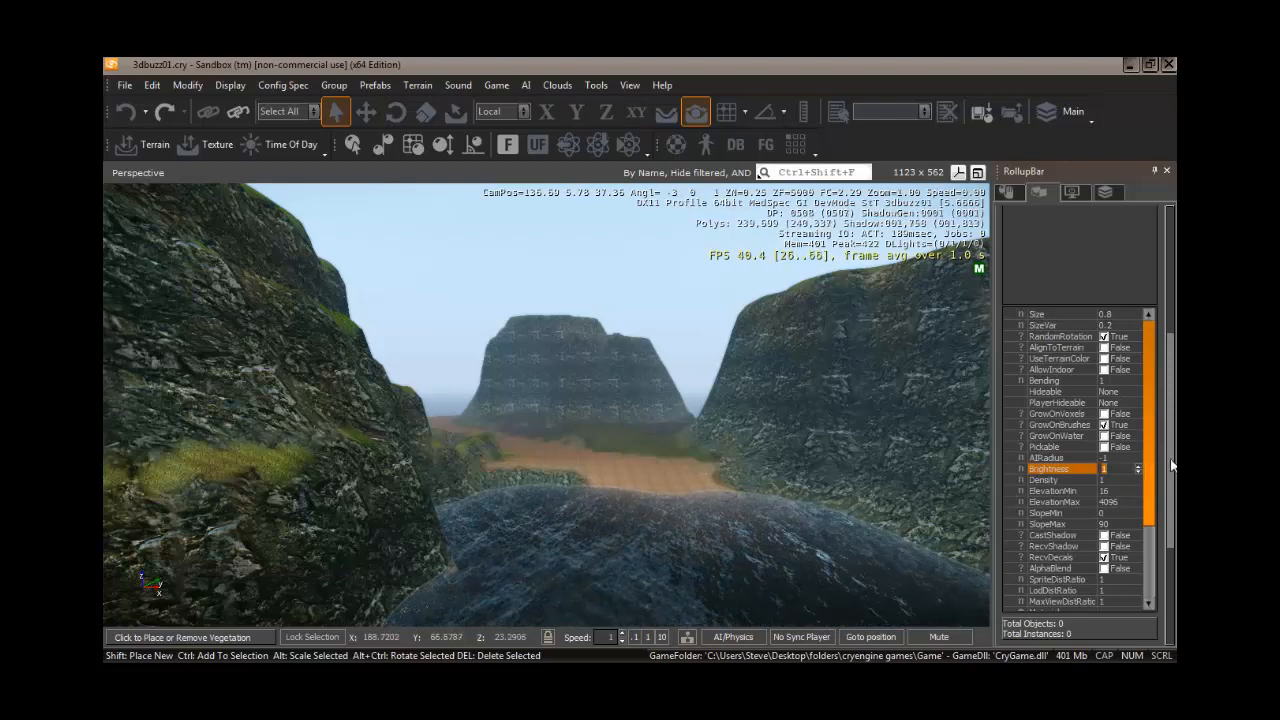
- Inspect the Grass texture layer's altitude and slope settings in the Layer Painter
{"action": "scroll", "coordinate": [1165, 462], "scroll_direction": "up", "scroll_amount": 5}
{"action": "scroll", "coordinate": [1080, 420], "scroll_direction": "up", "scroll_amount": 2}
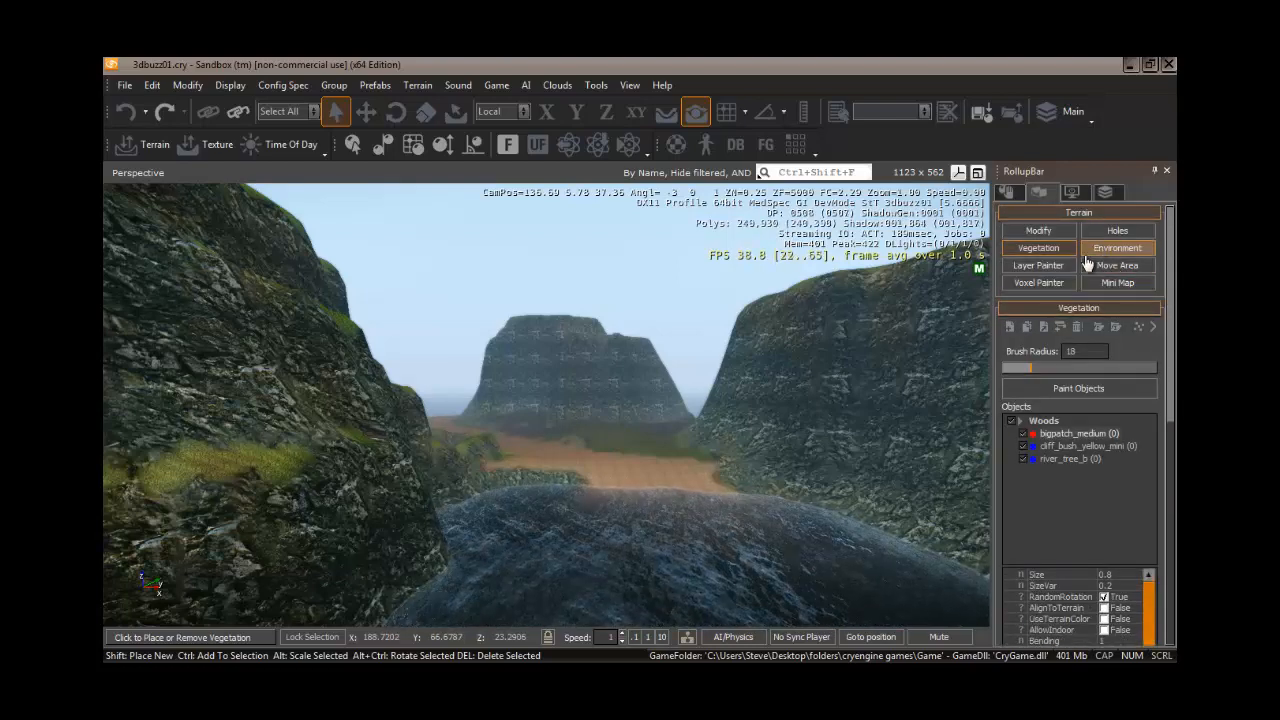
{"action": "left_click", "coordinate": [1047, 265]}
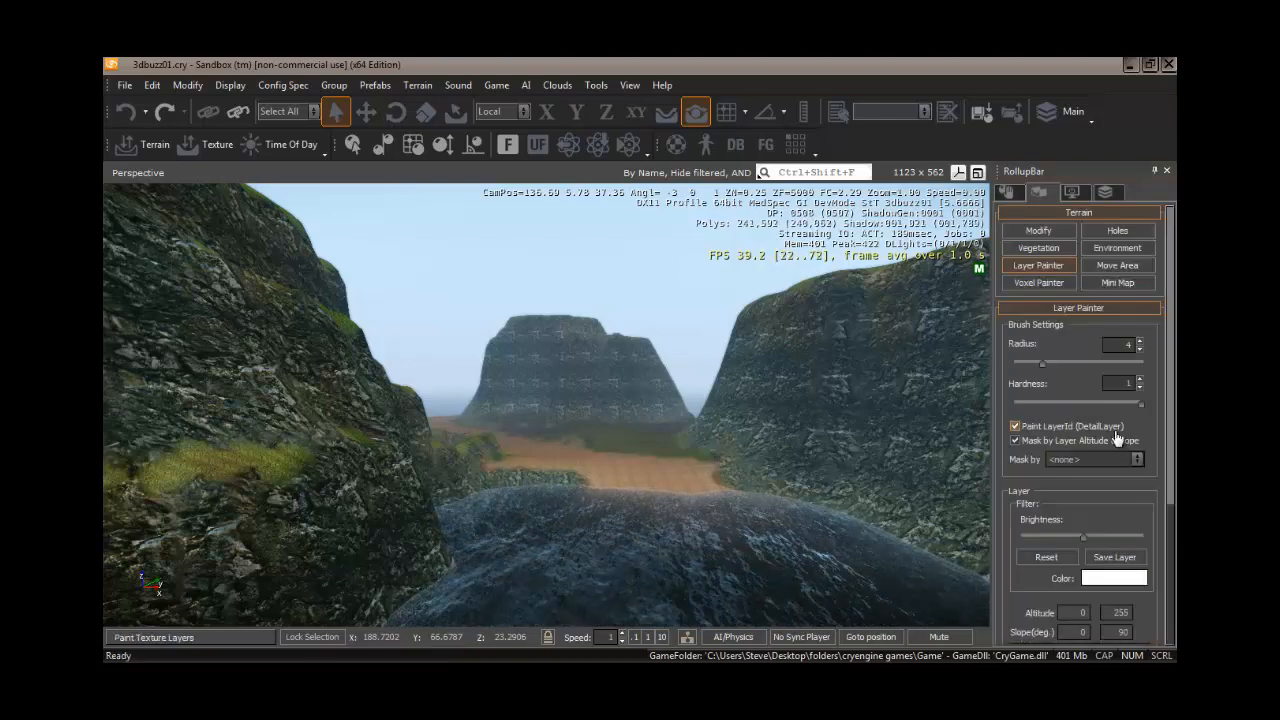
{"action": "scroll", "coordinate": [1167, 509], "scroll_direction": "down", "scroll_amount": 5}
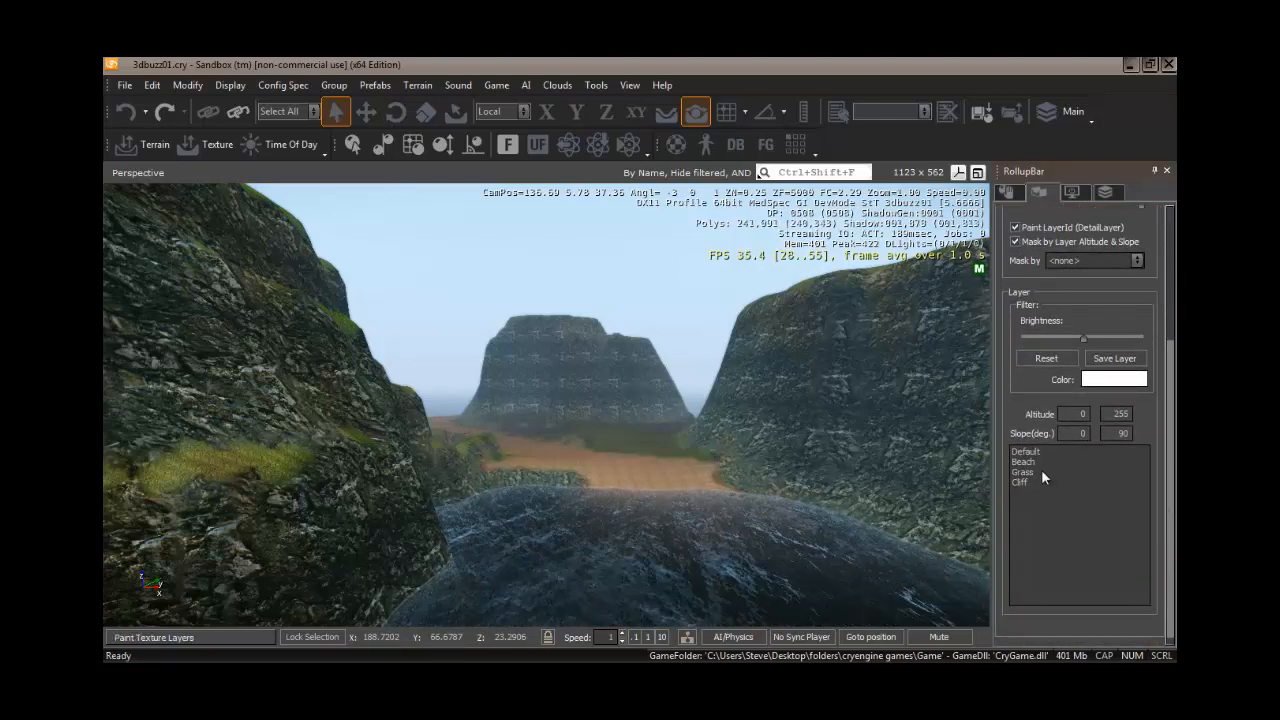
{"action": "left_click", "coordinate": [1041, 472]}
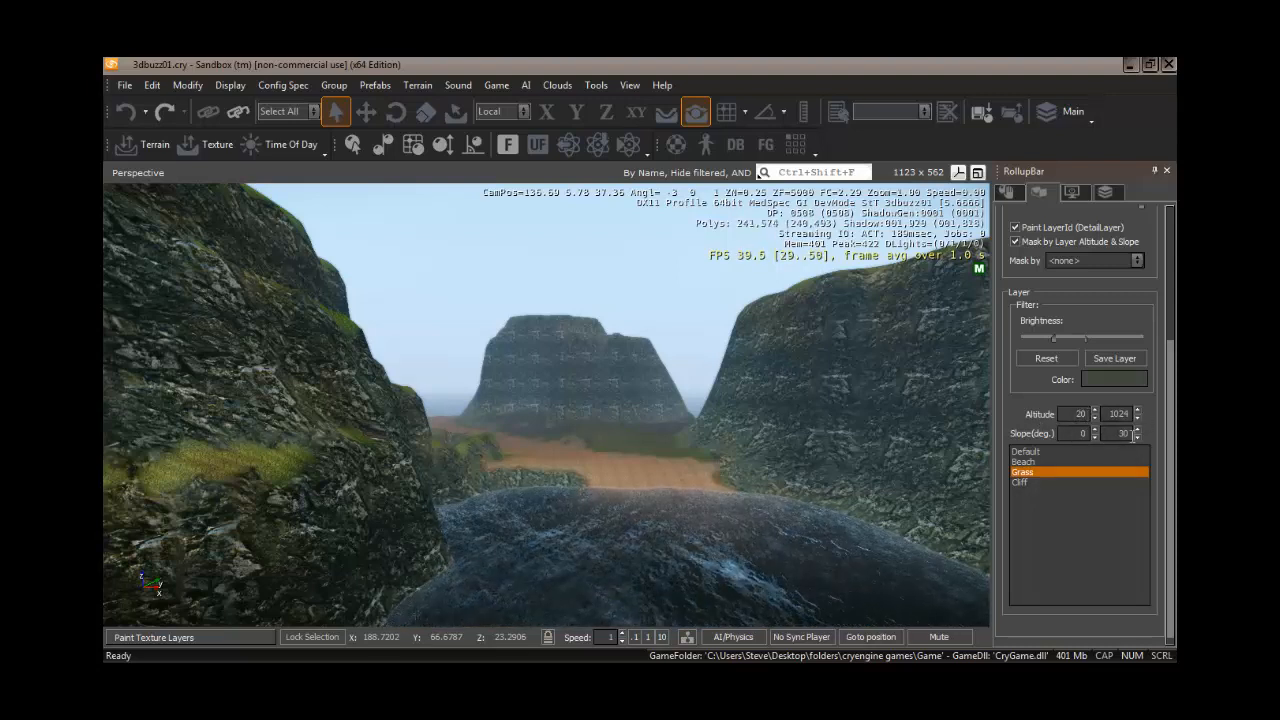
{"action": "scroll", "coordinate": [1172, 390], "scroll_direction": "up", "scroll_amount": 5}
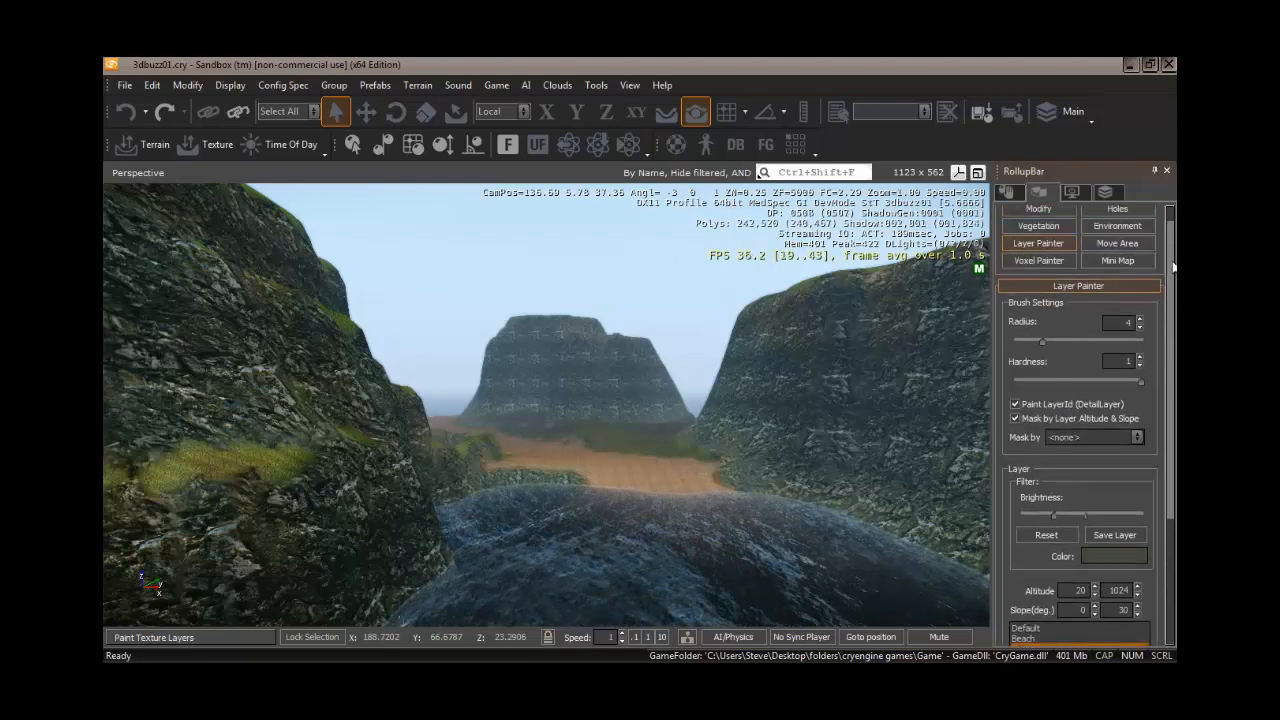
- Select all objects in the Woods category and set SlopeMax to 30 and ElevationMin to 20
{"action": "left_click", "coordinate": [1038, 247]}
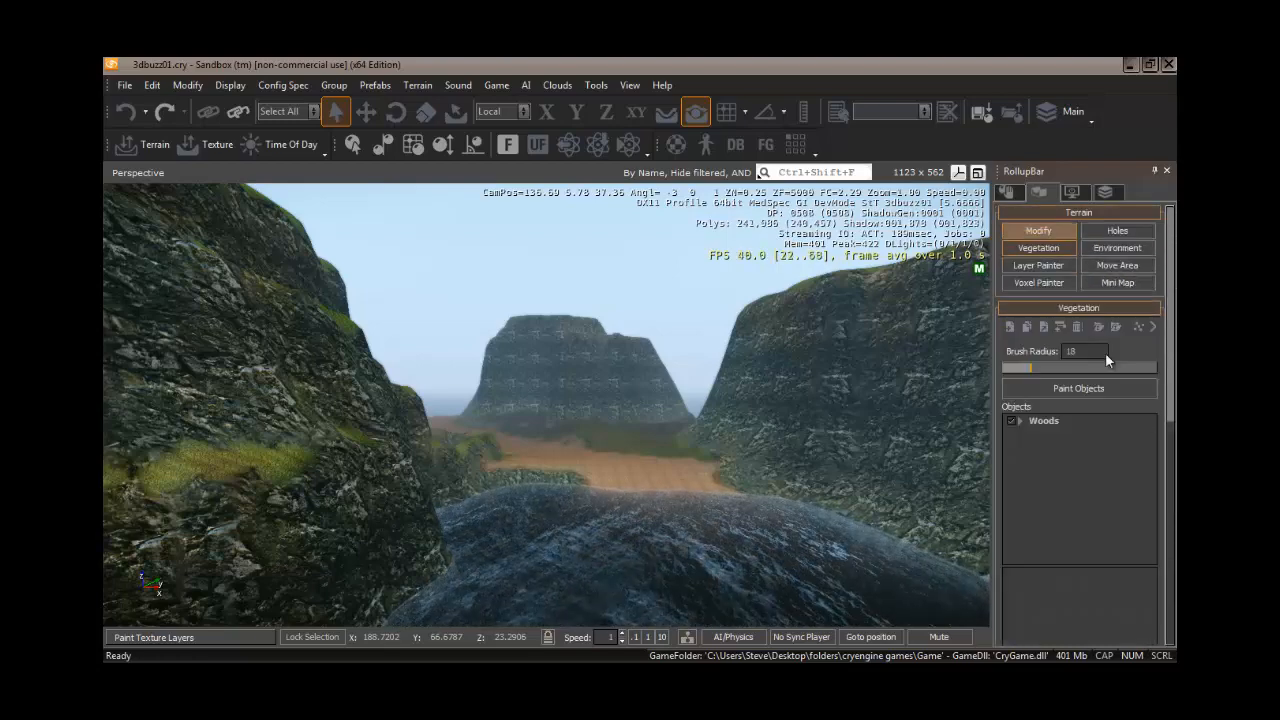
{"action": "left_click", "coordinate": [1045, 421]}
{"action": "double_click", "coordinate": [1043, 423]}
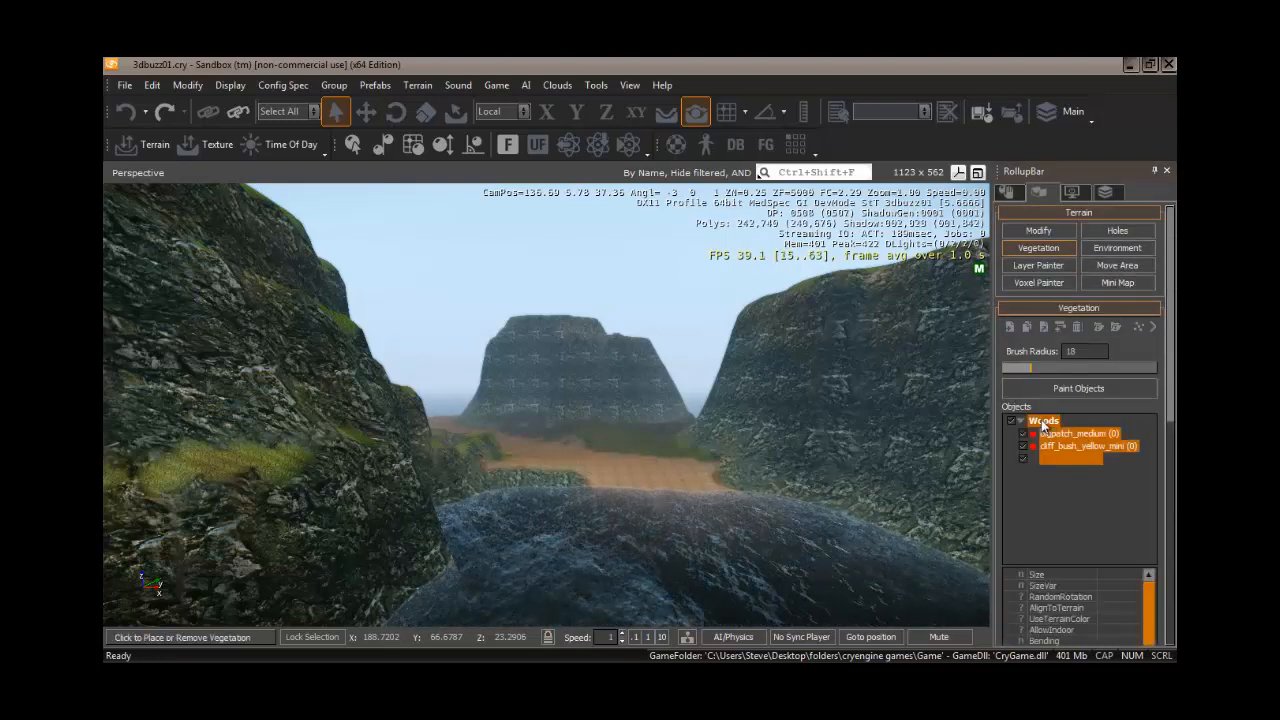
{"action": "left_click_drag", "start_coordinate": [1173, 400], "coordinate": [1172, 450]}
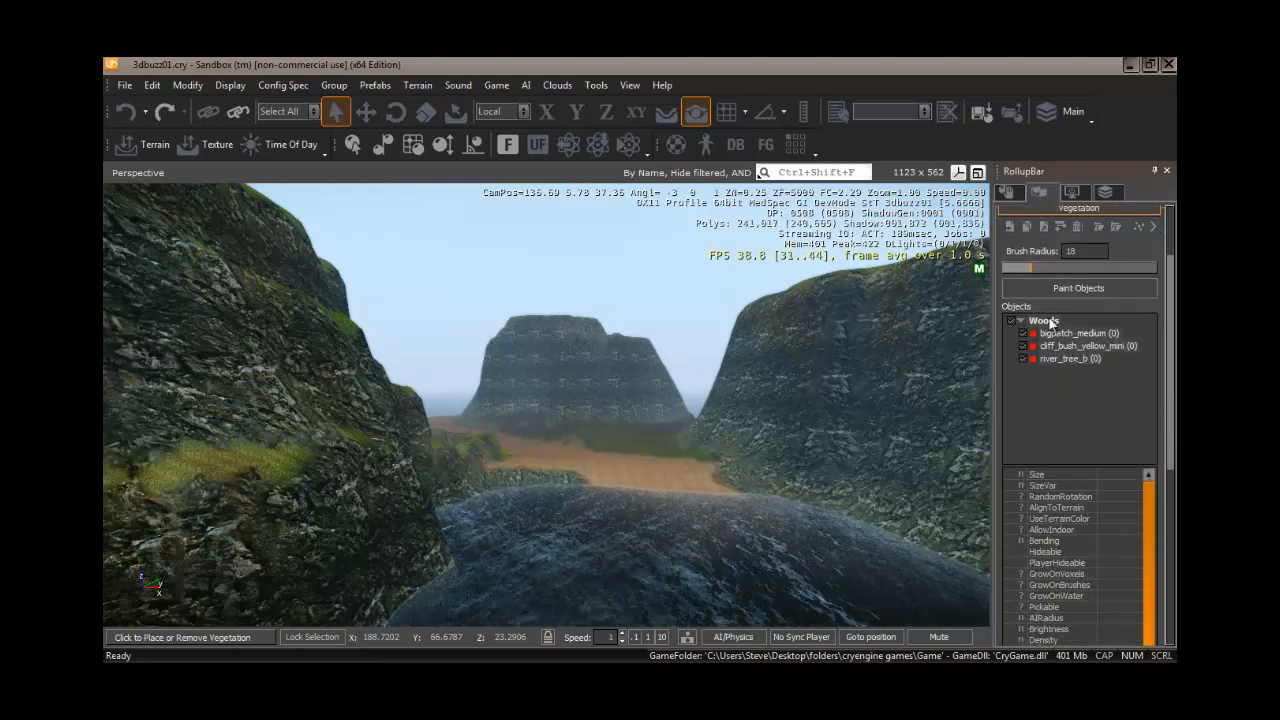
{"action": "left_click_drag", "start_coordinate": [1174, 351], "coordinate": [1175, 443]}
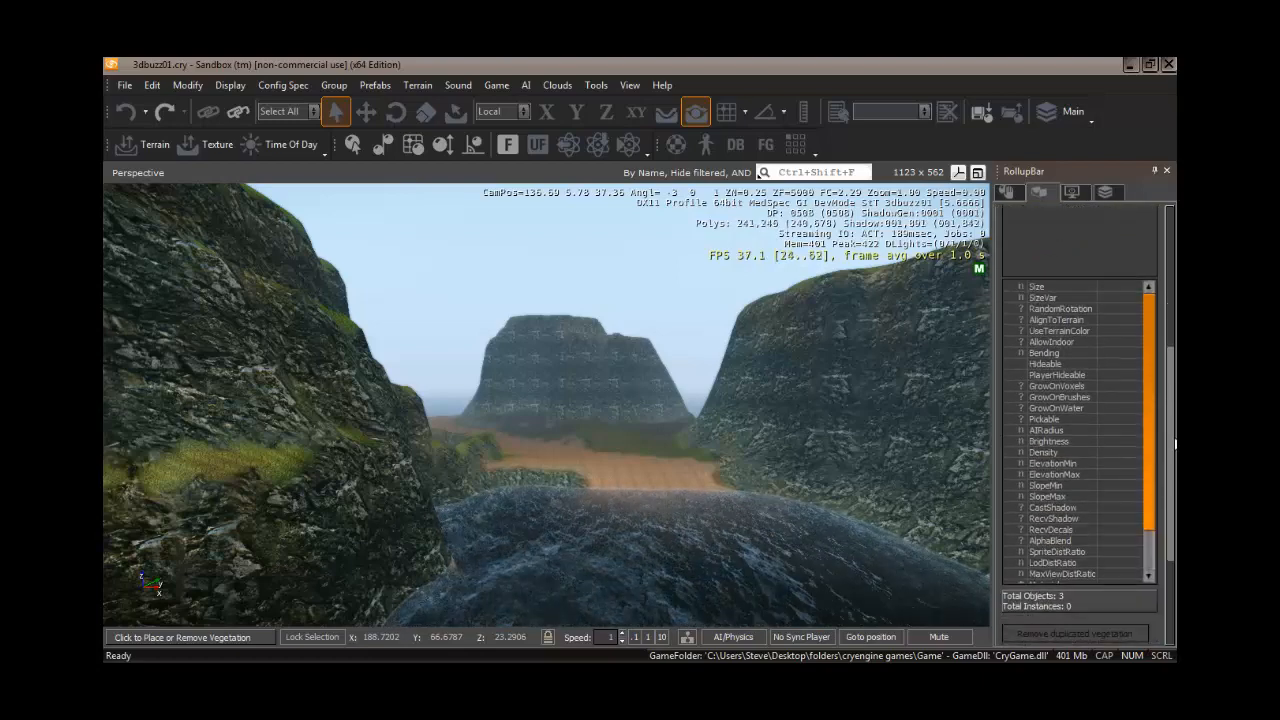
{"action": "left_click", "coordinate": [1061, 497]}
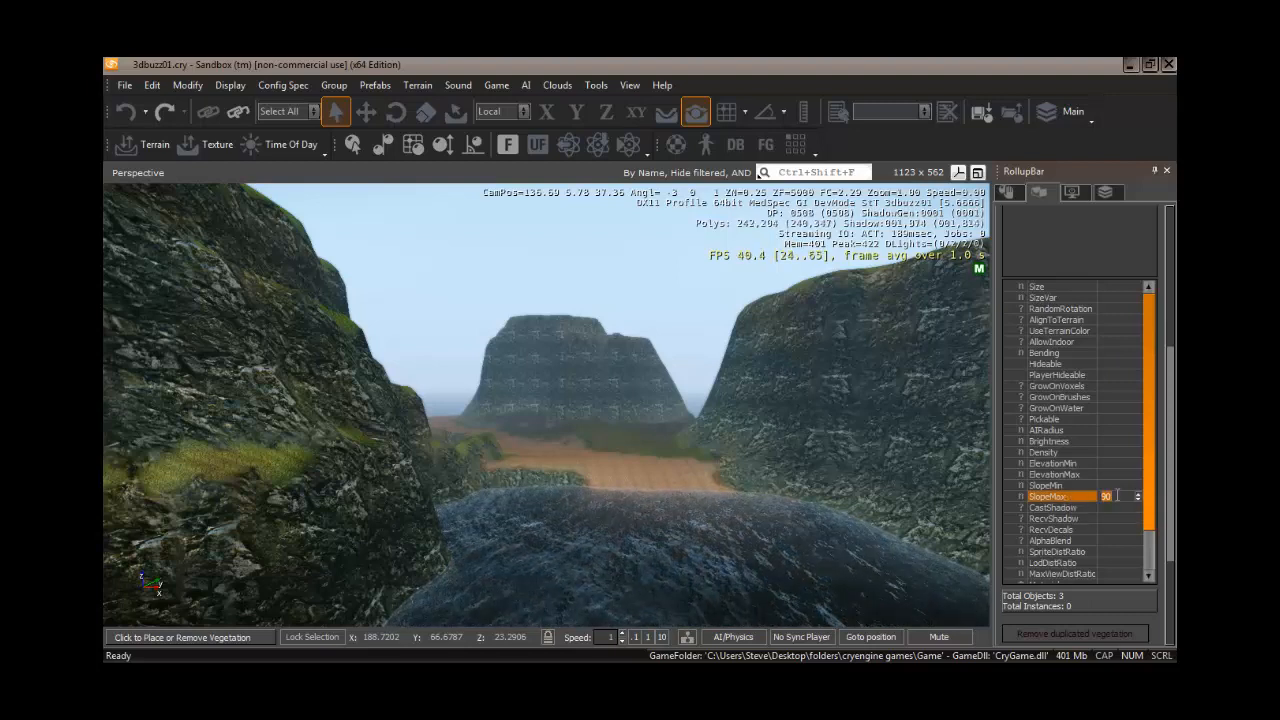
{"action": "type", "text": "30"}
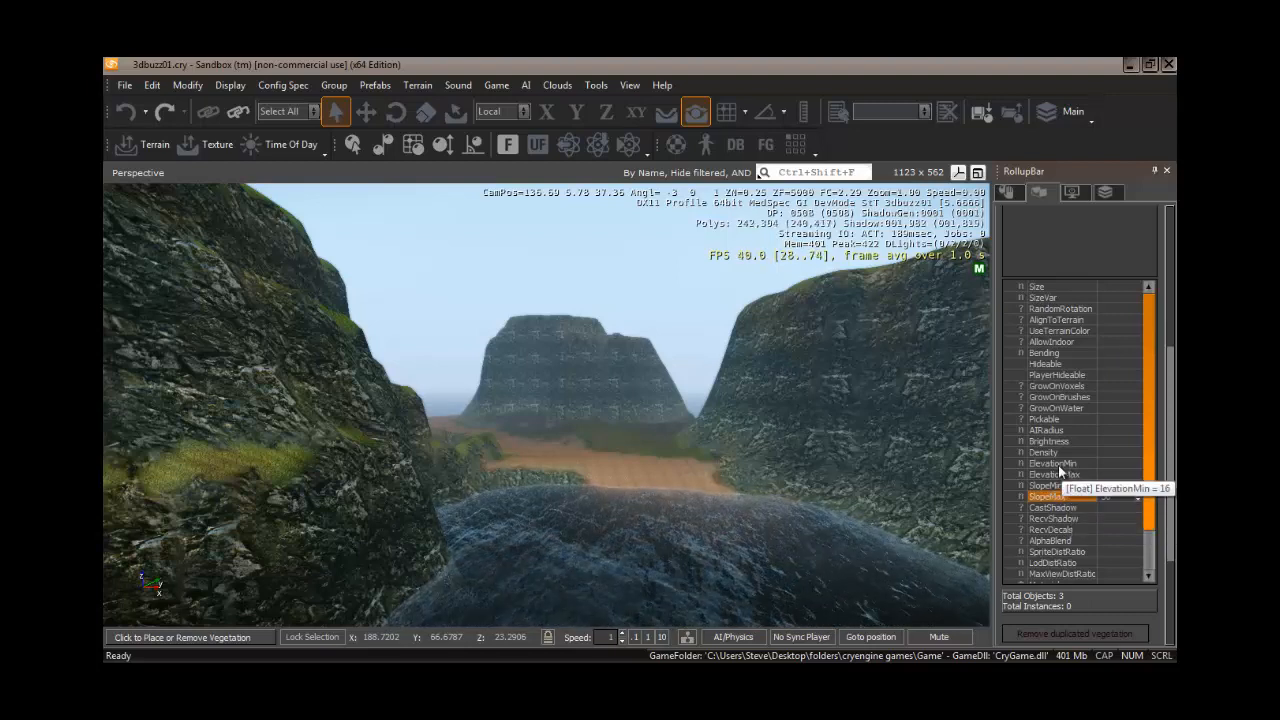
{"action": "left_click", "coordinate": [1107, 463]}
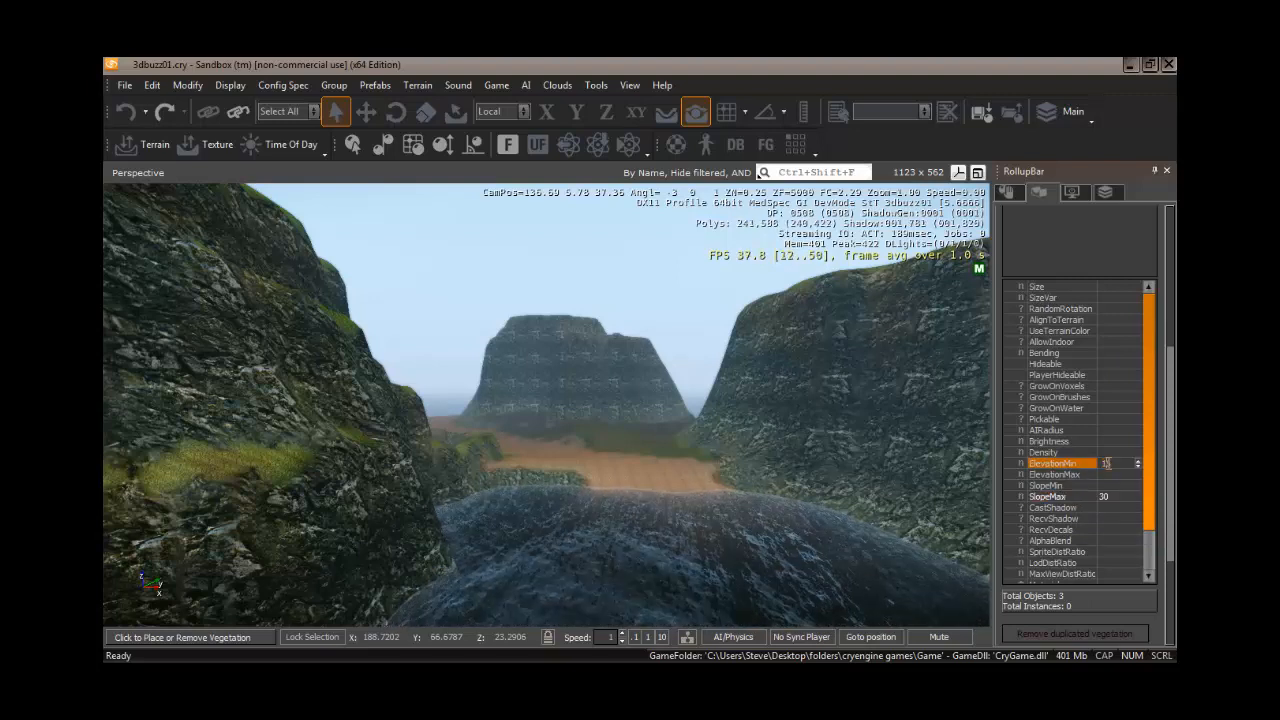
{"action": "type", "text": "2"}
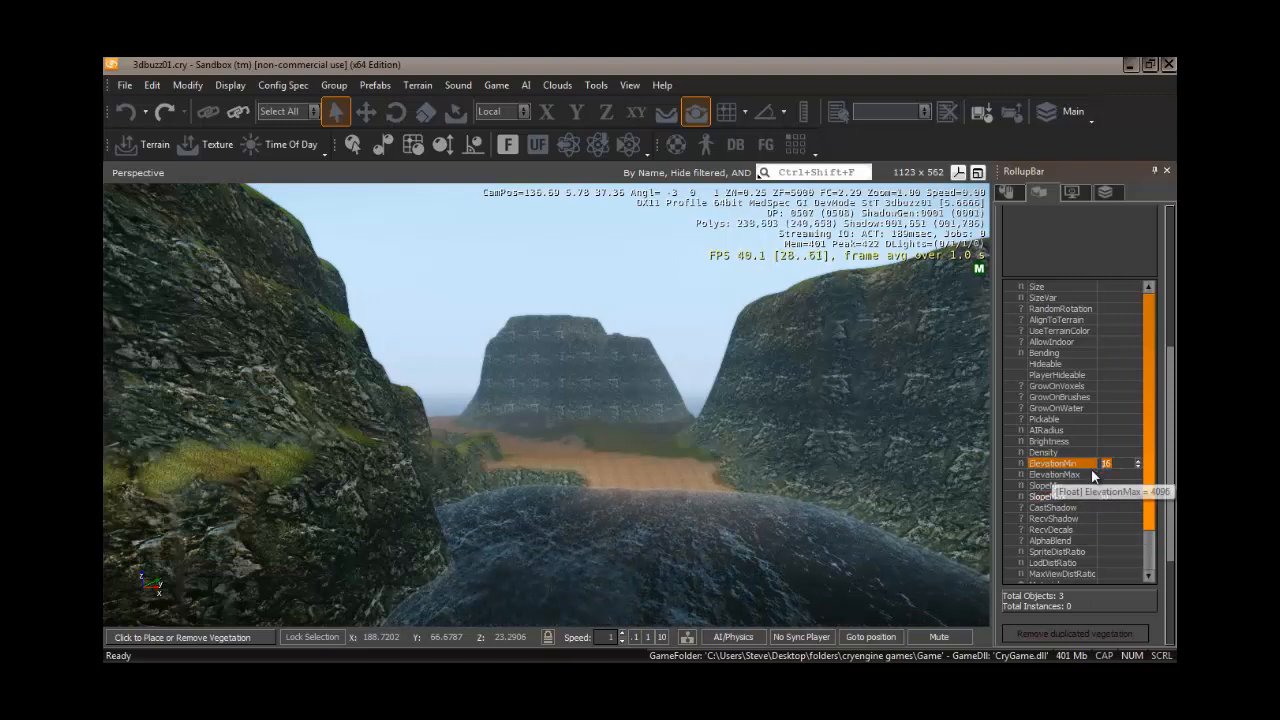
{"action": "type", "text": "0"}
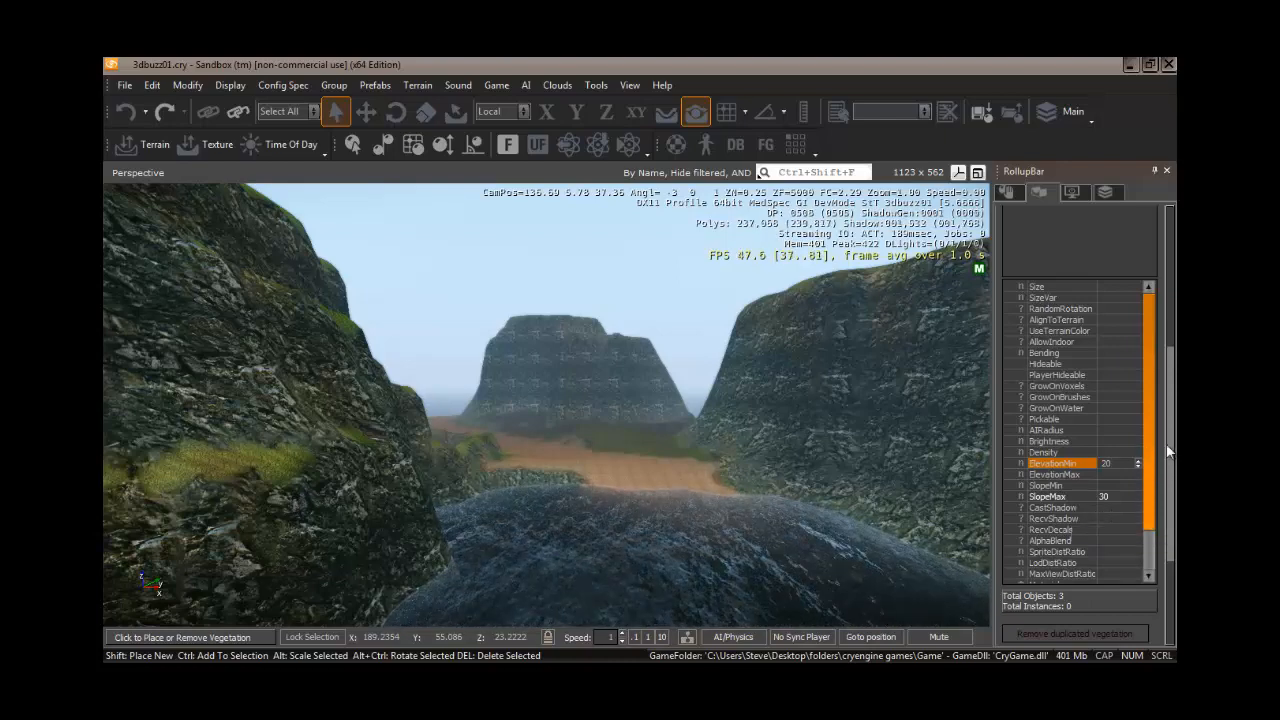
- Select river_tree_b and enable its CastShadow and RecvShadow properties
{"action": "left_click_drag", "start_coordinate": [1165, 455], "coordinate": [1165, 395]}
{"action": "left_click", "coordinate": [1068, 292]}
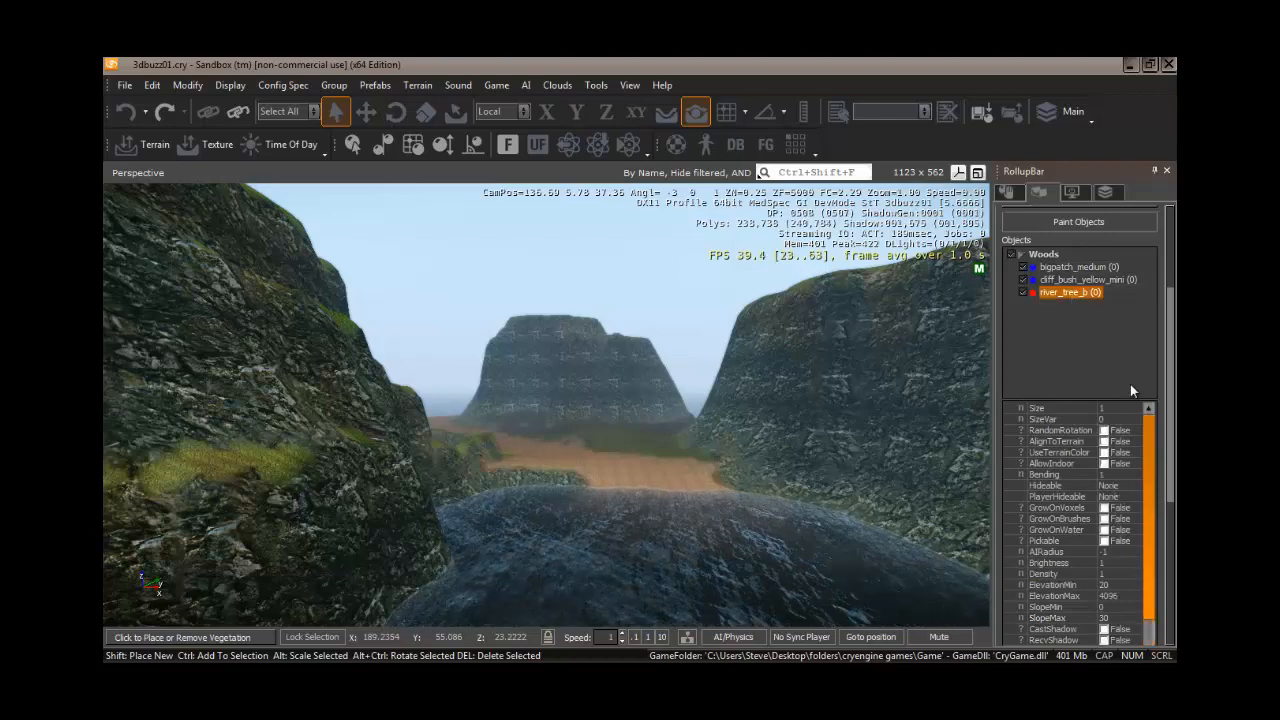
{"action": "mouse_move", "coordinate": [1172, 458]}
{"action": "left_mouse_down"}
{"action": "mouse_move", "coordinate": [1175, 527]}
{"action": "mouse_move", "coordinate": [1168, 414]}
{"action": "left_mouse_up"}
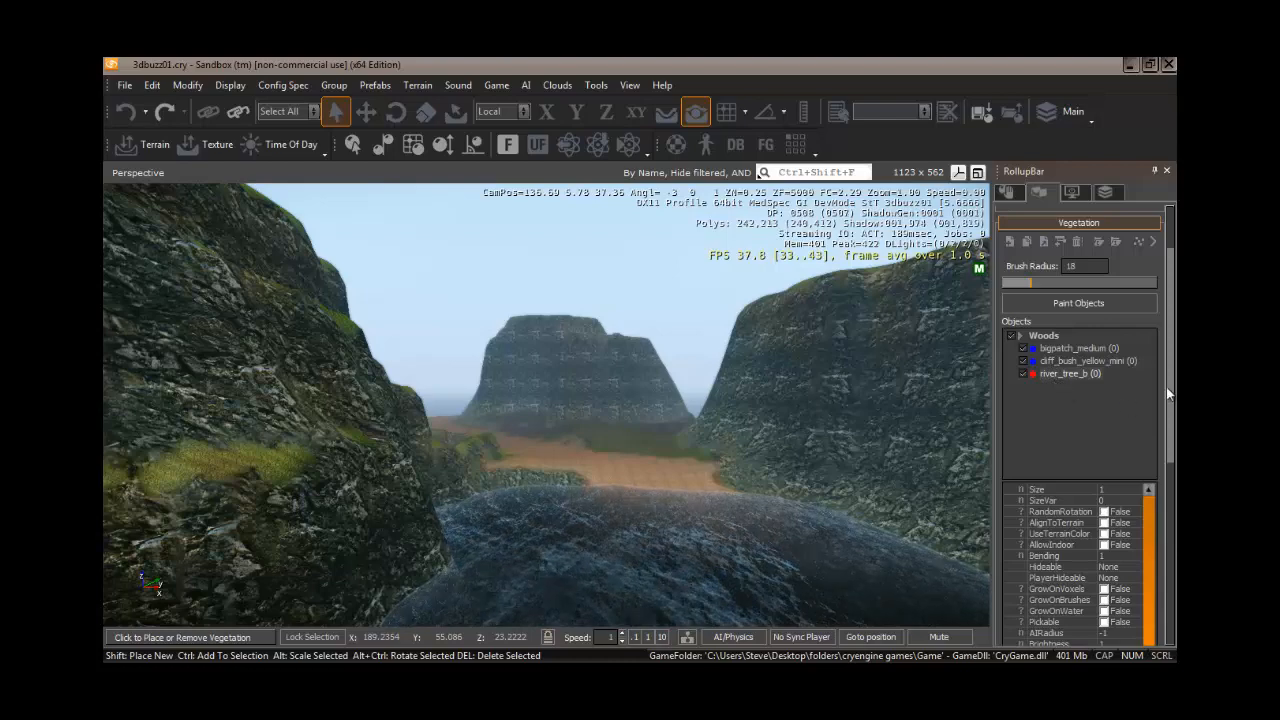
{"action": "left_click_drag", "start_coordinate": [1175, 393], "coordinate": [1175, 487]}
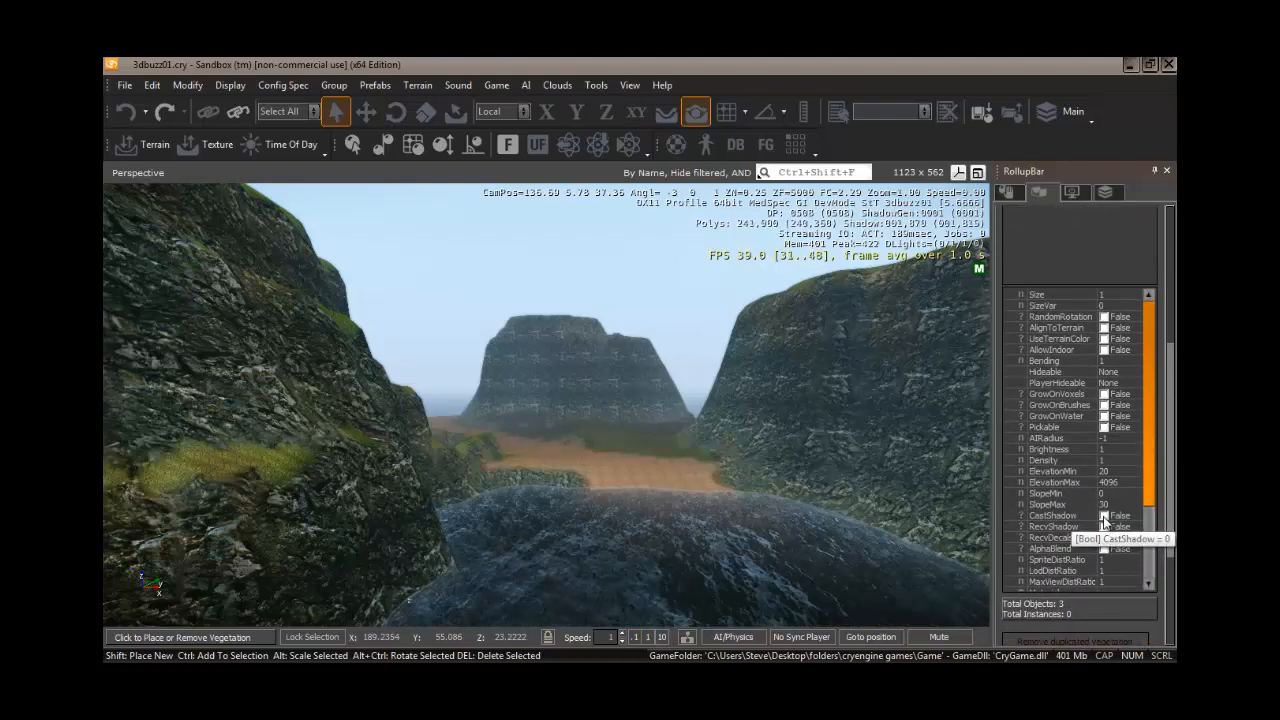
{"action": "left_click", "coordinate": [1104, 516]}
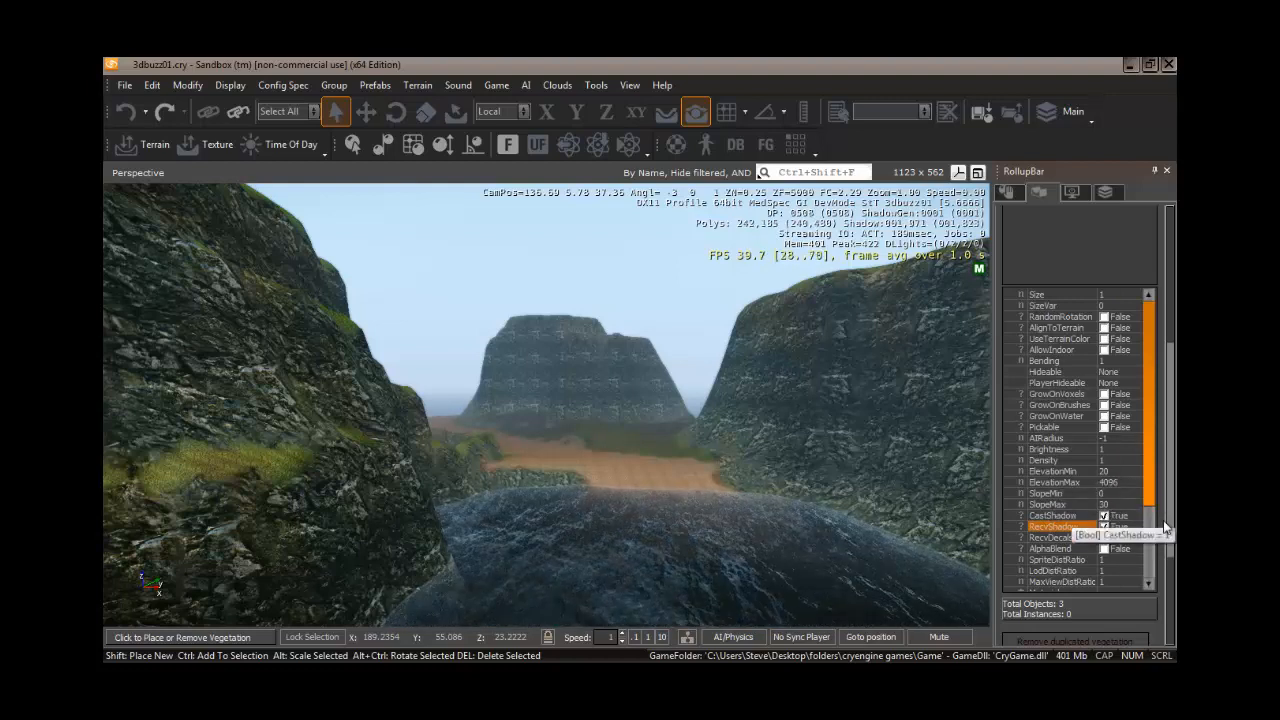
{"action": "mouse_move", "coordinate": [1167, 514]}
{"action": "left_mouse_down"}
{"action": "mouse_move", "coordinate": [1172, 408]}
{"action": "mouse_move", "coordinate": [1170, 524]}
{"action": "left_mouse_up"}
{"action": "left_click", "coordinate": [1040, 353]}
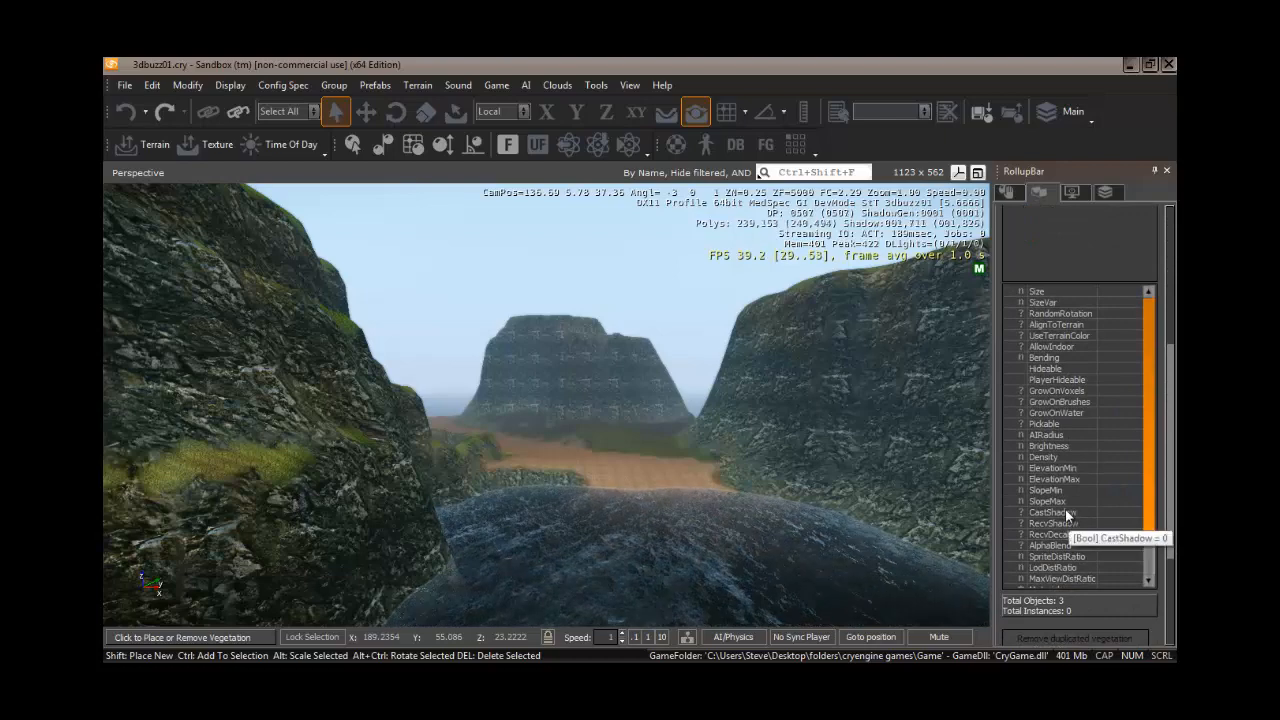
{"action": "left_click", "coordinate": [1065, 511]}
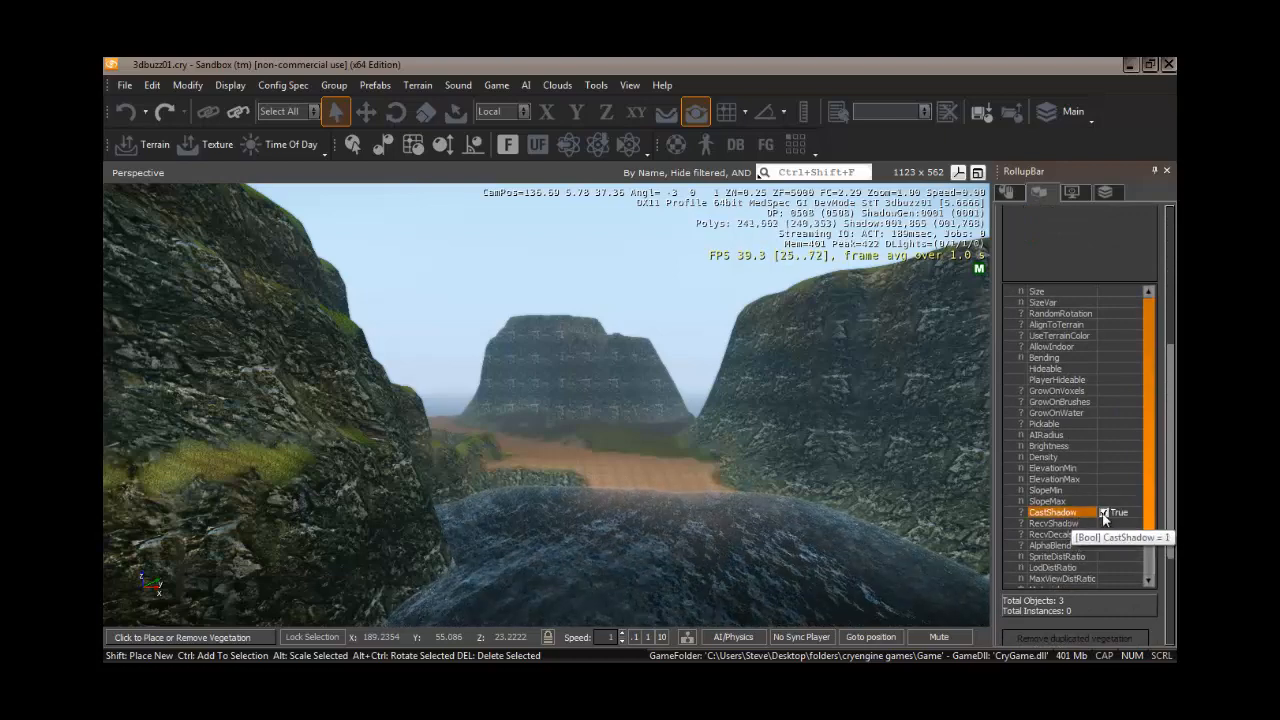
{"action": "left_click", "coordinate": [1066, 524]}
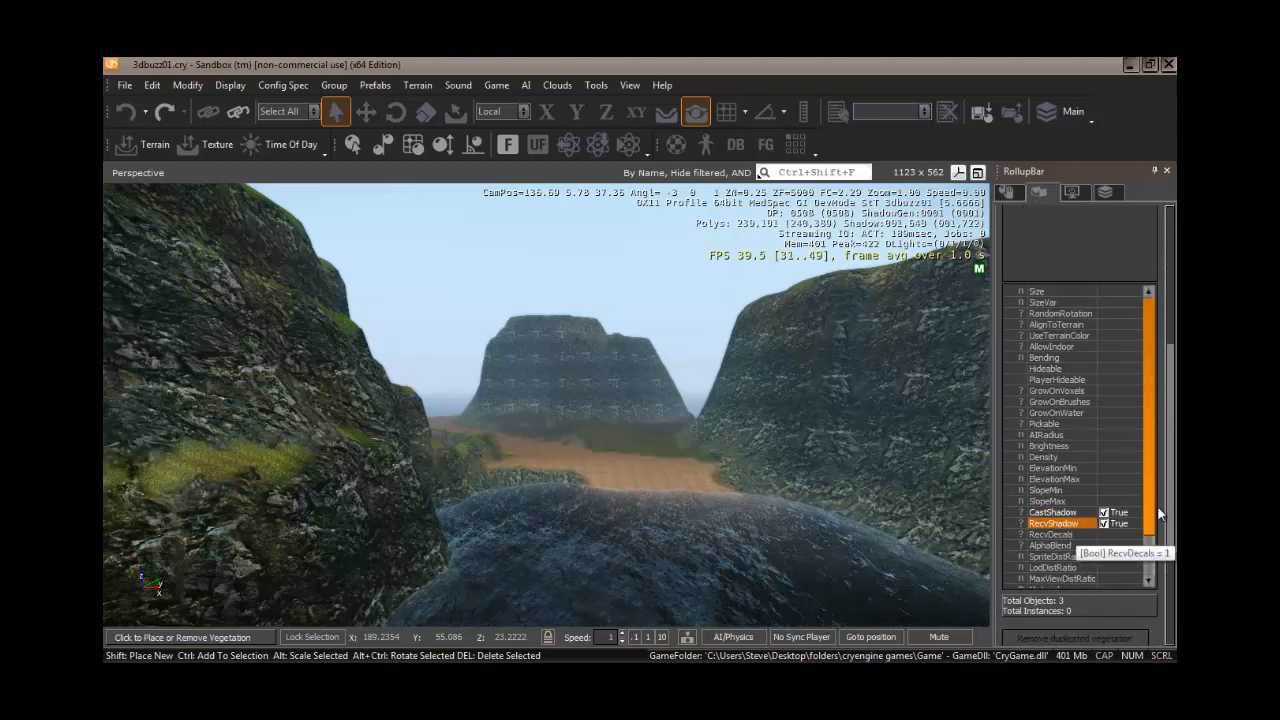
- Set the vegetation brush radius to 35 and activate Paint Objects mode
{"action": "left_click_drag", "start_coordinate": [1150, 478], "coordinate": [1149, 532]}
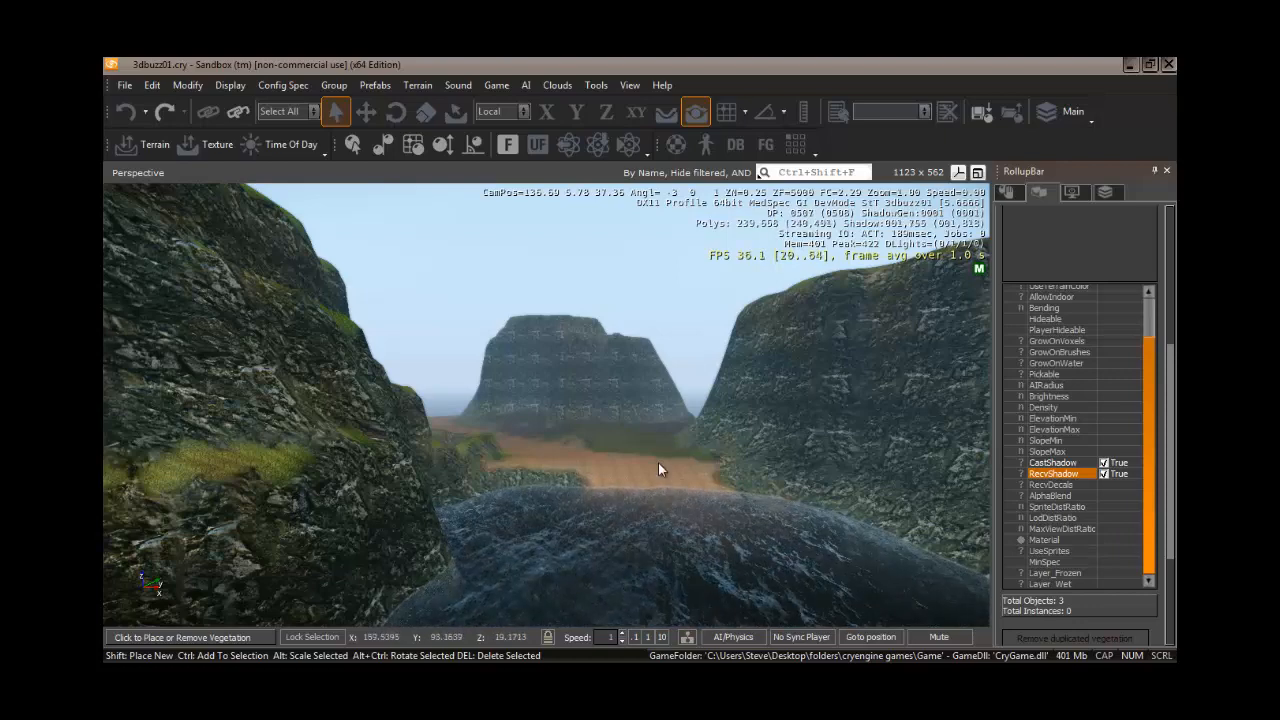
{"action": "scroll", "coordinate": [1174, 297], "scroll_direction": "up", "scroll_amount": 5}
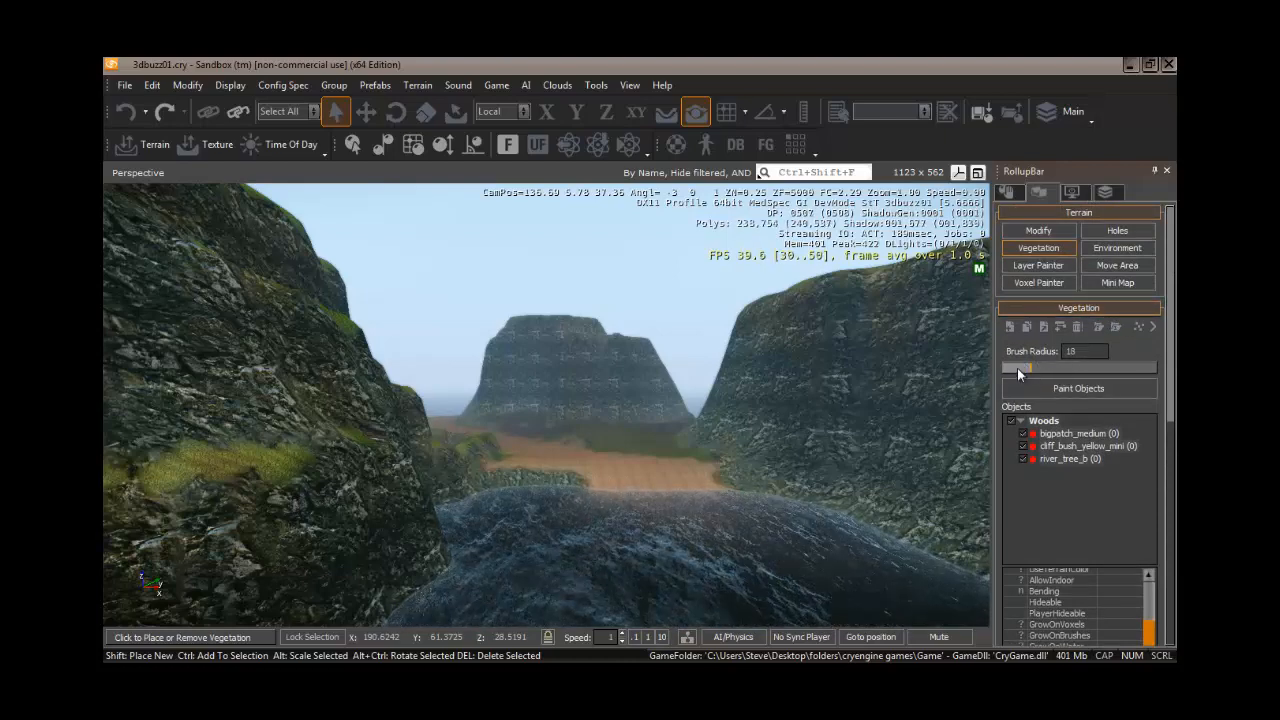
{"action": "left_click_drag", "start_coordinate": [1022, 370], "coordinate": [1057, 366]}
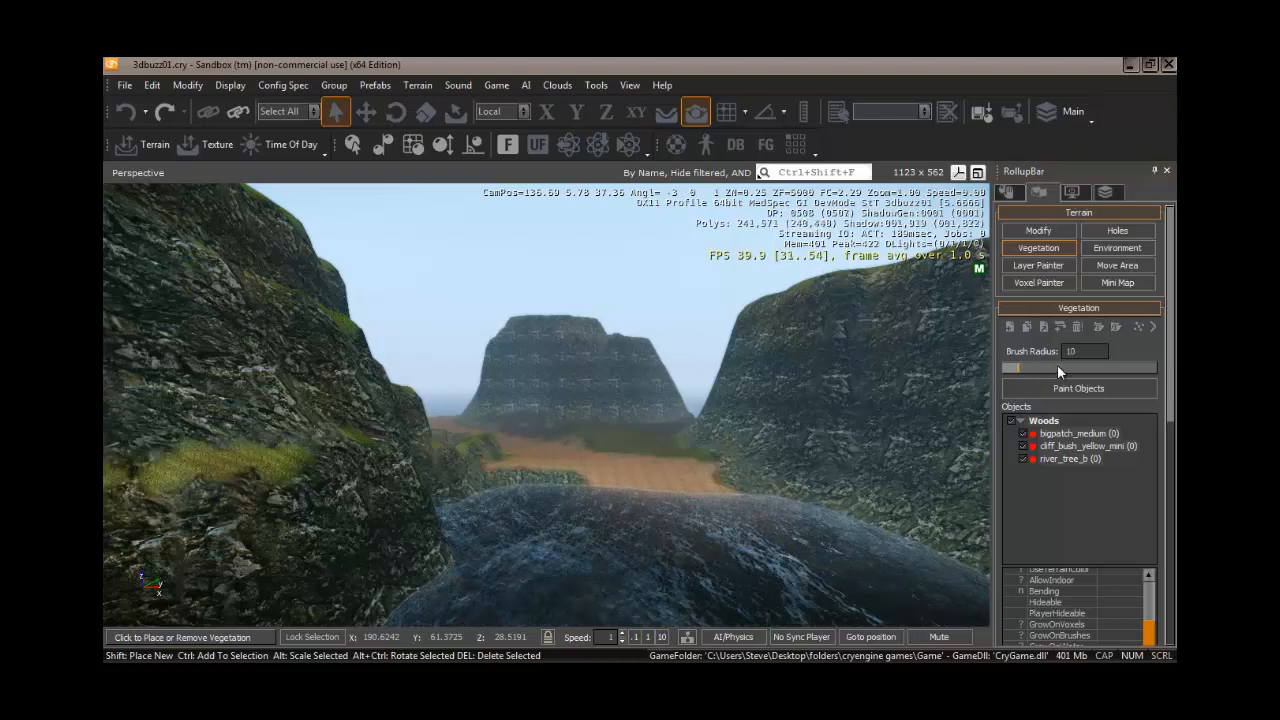
{"action": "left_click", "coordinate": [1102, 367]}
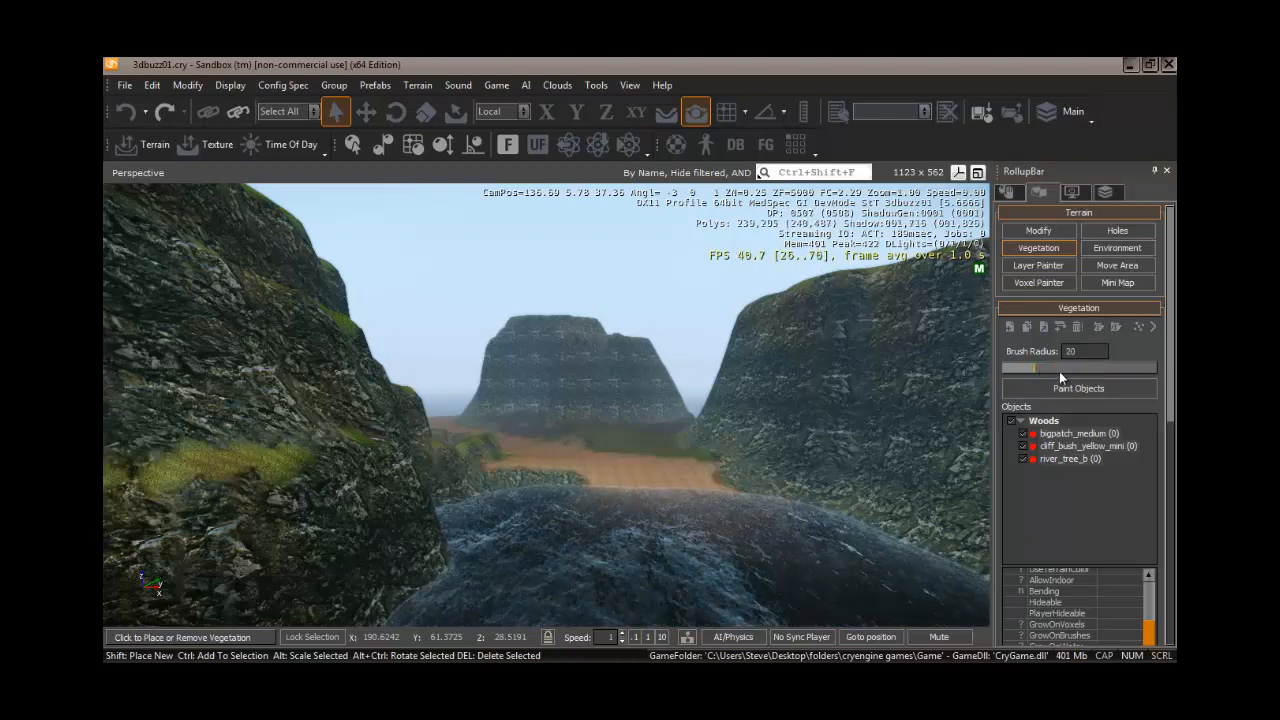
{"action": "left_click", "coordinate": [1059, 369]}
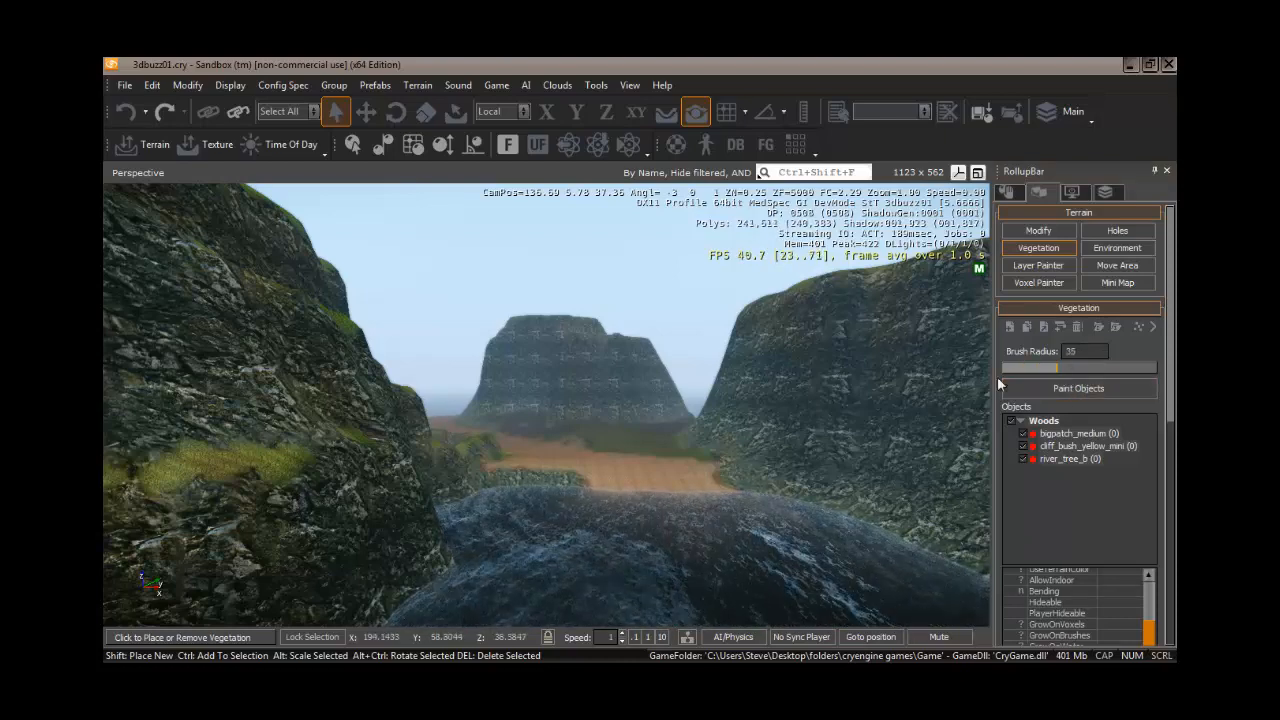
{"action": "left_click", "coordinate": [1081, 386]}
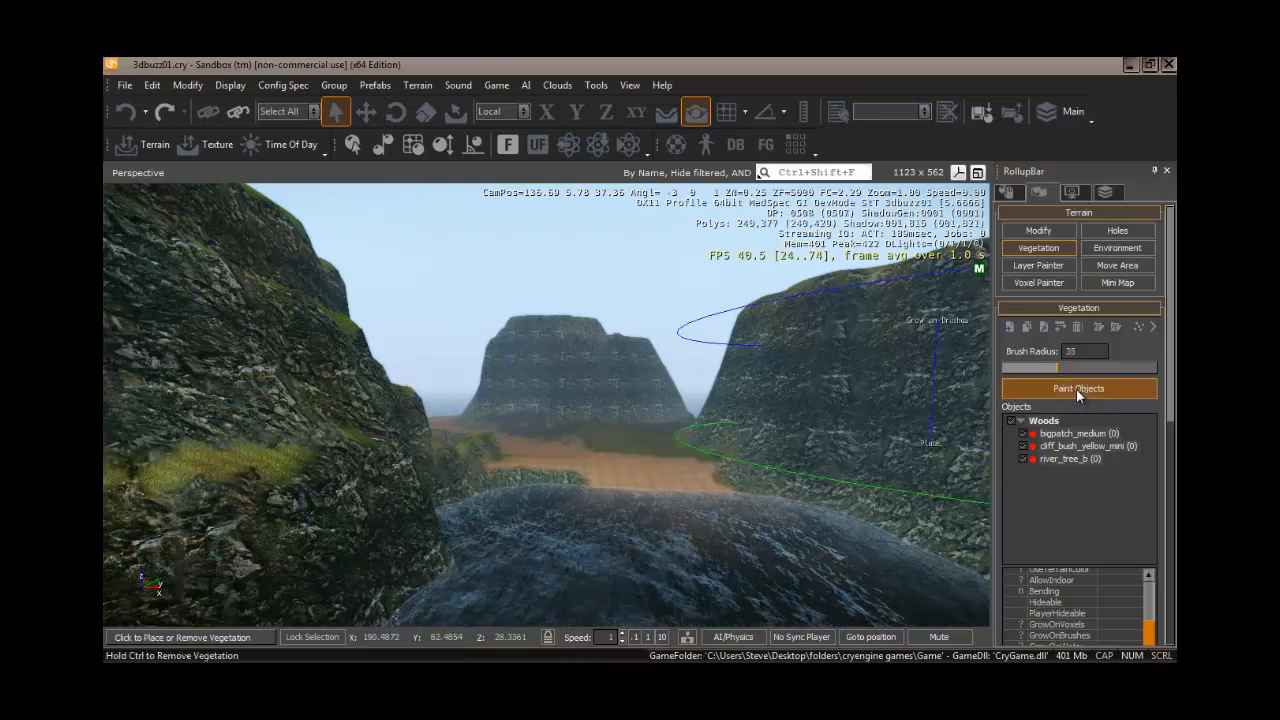
- Place a single river_tree_b instance on the path with a brush radius of 1, then remove it
{"action": "left_click", "coordinate": [1052, 459]}
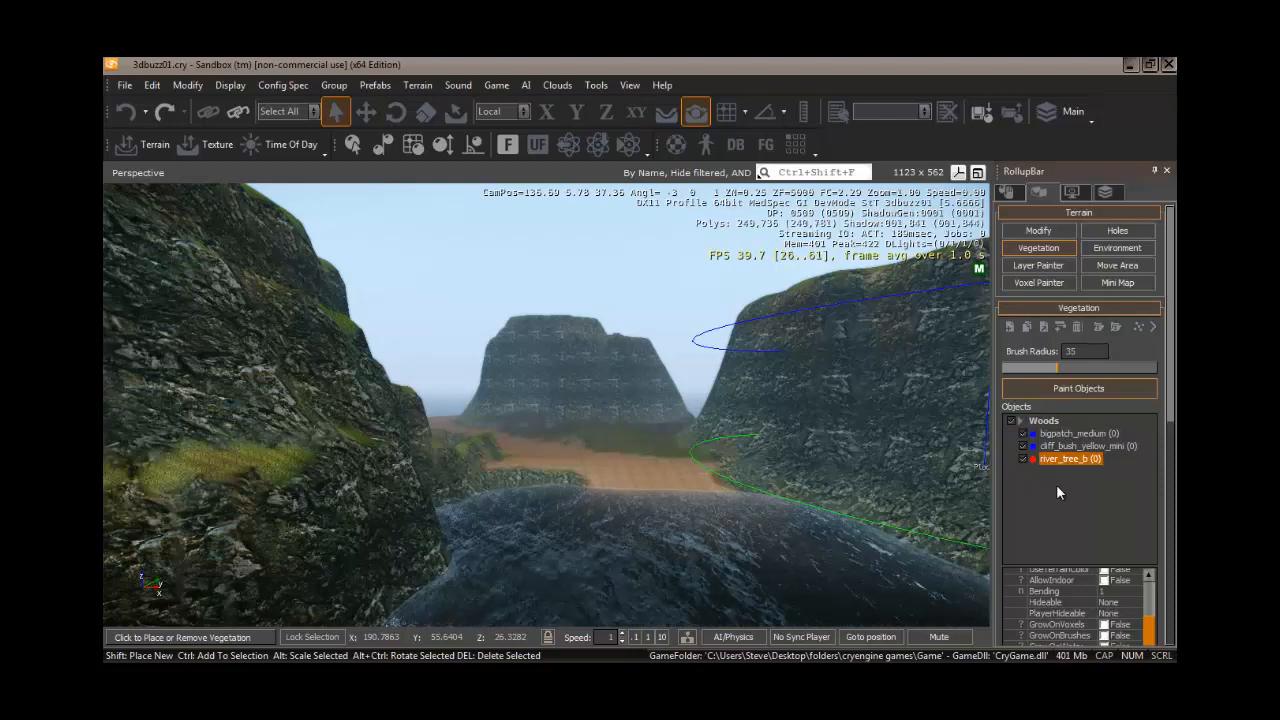
{"action": "left_click", "coordinate": [1006, 369]}
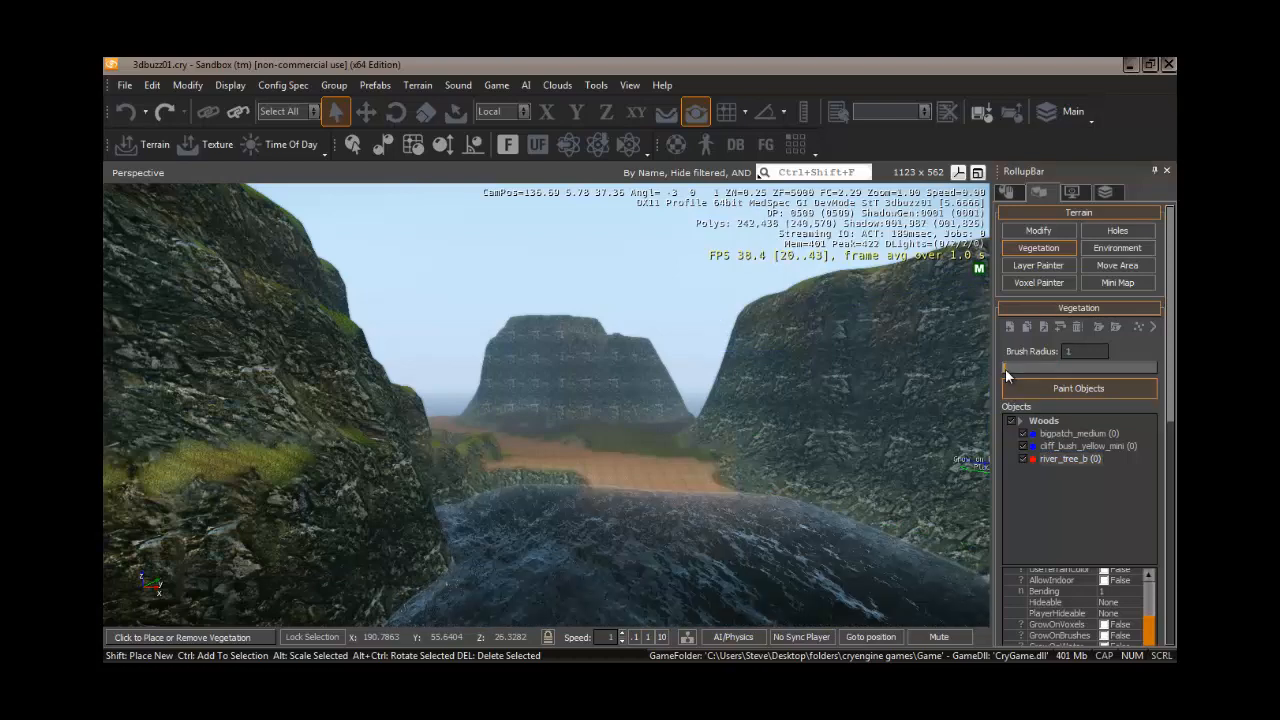
{"action": "left_click", "coordinate": [674, 452]}
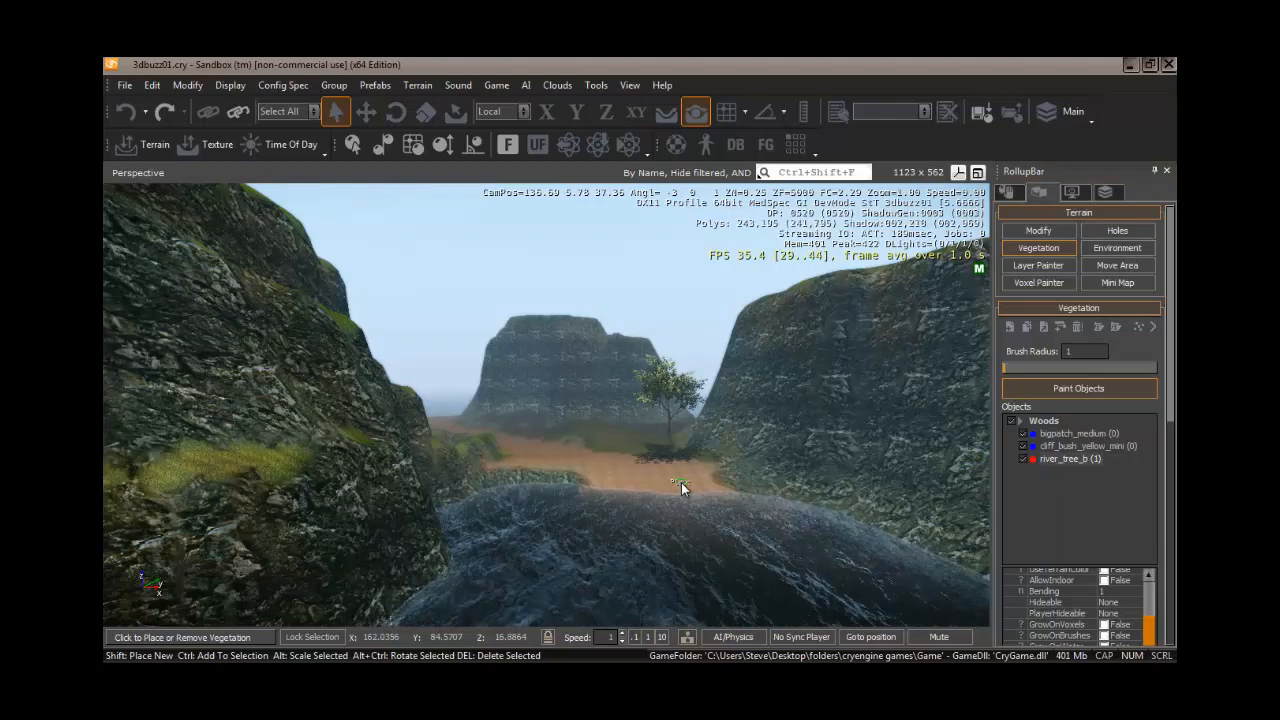
{"action": "left_click", "coordinate": [679, 478], "text": "ctrl"}
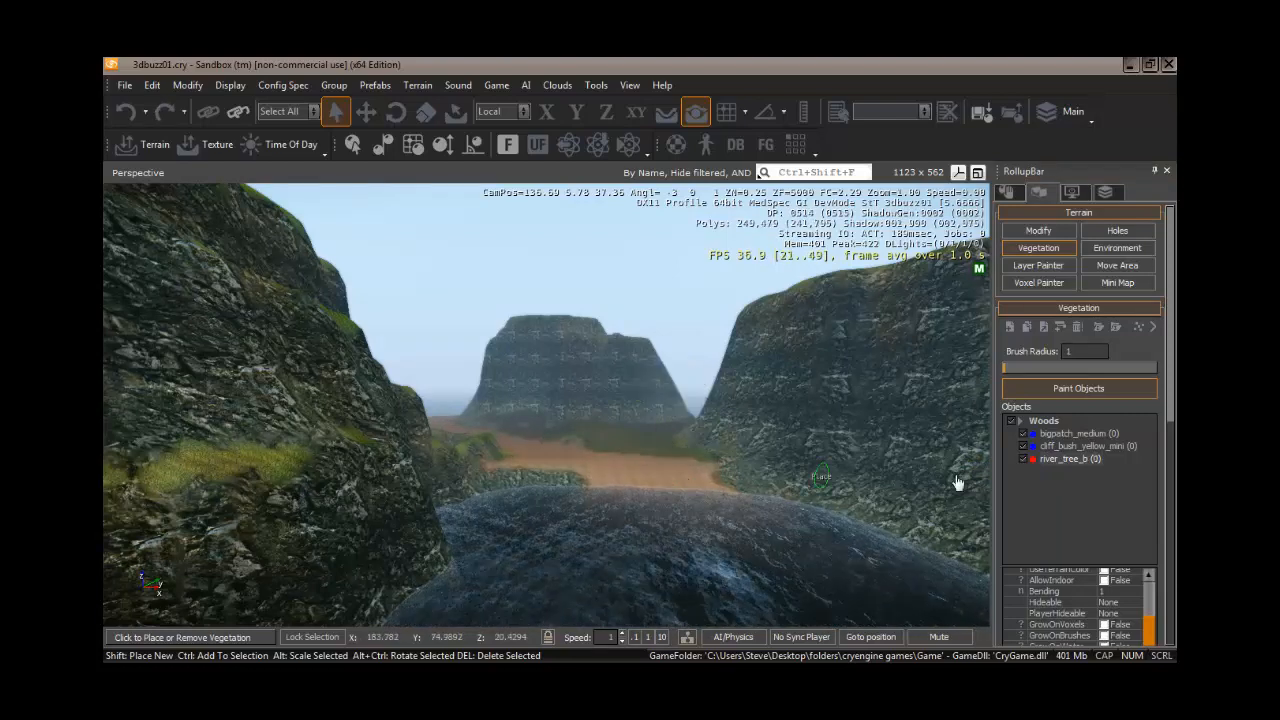
- Select the whole Woods category, set the brush radius to 13, and paint vegetation along the valley path
{"action": "left_click", "coordinate": [1042, 420]}
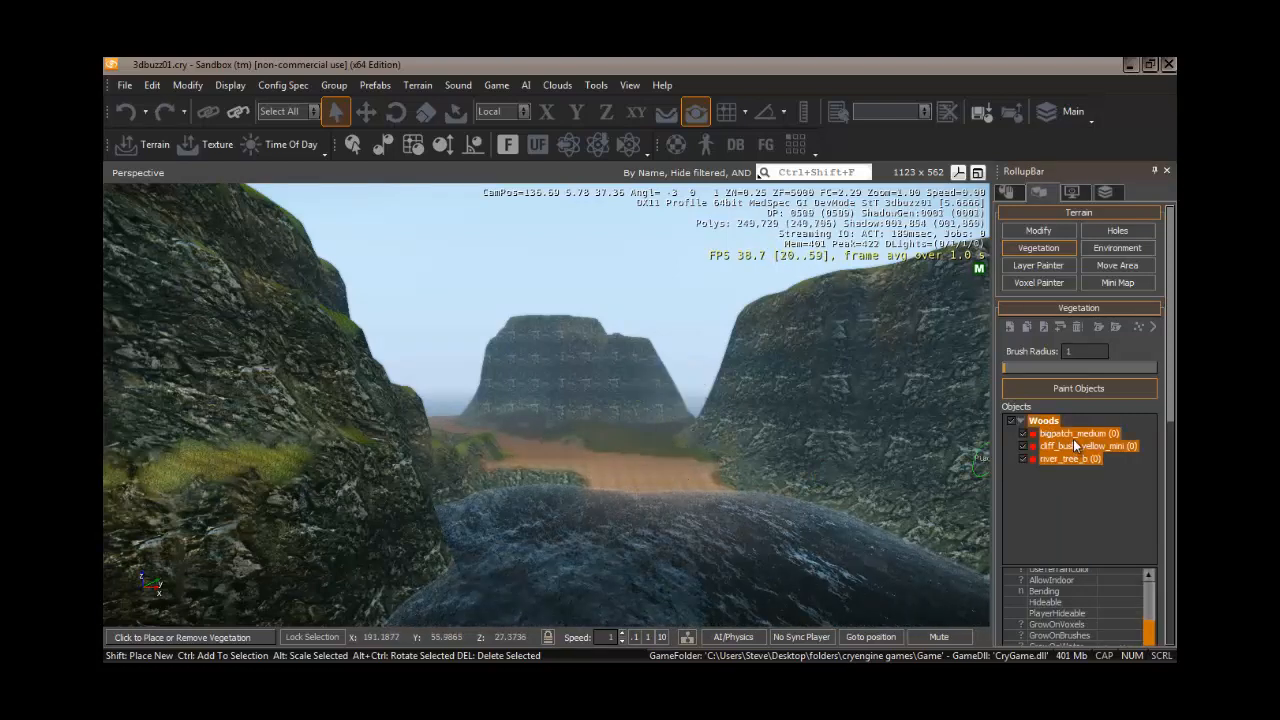
{"action": "left_click_drag", "start_coordinate": [1004, 367], "coordinate": [1024, 368]}
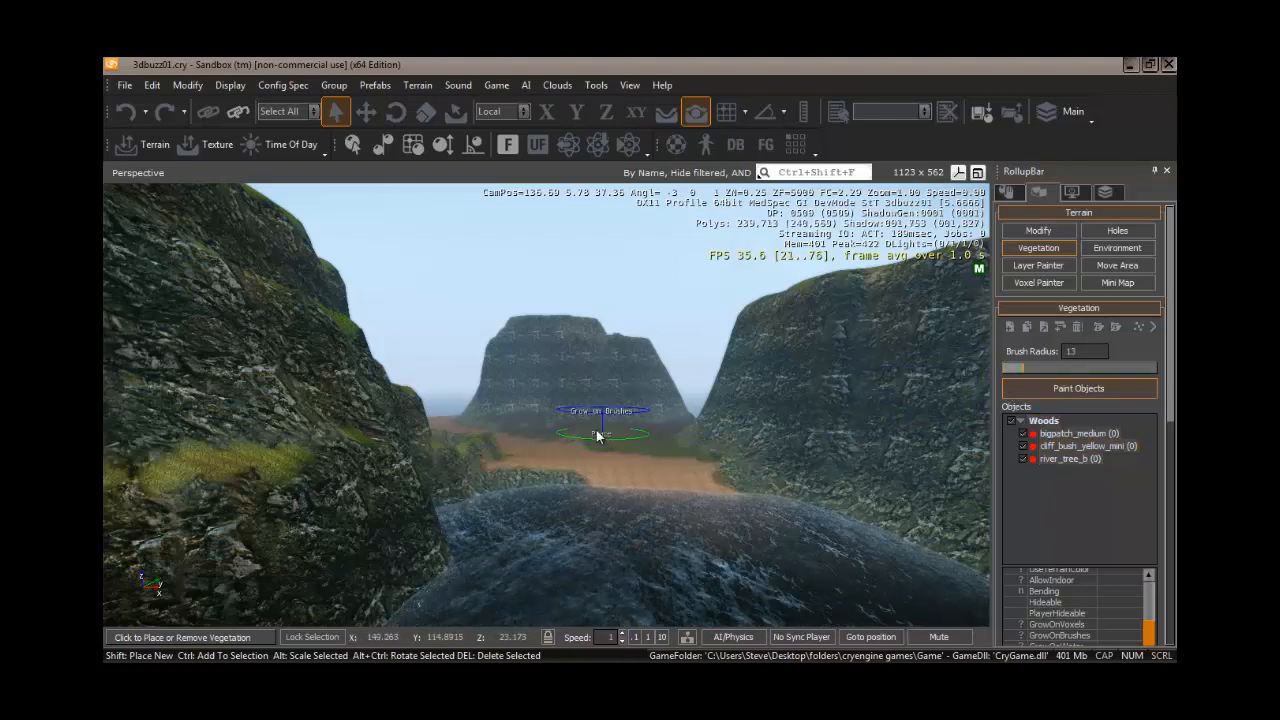
{"action": "left_click", "coordinate": [510, 423]}
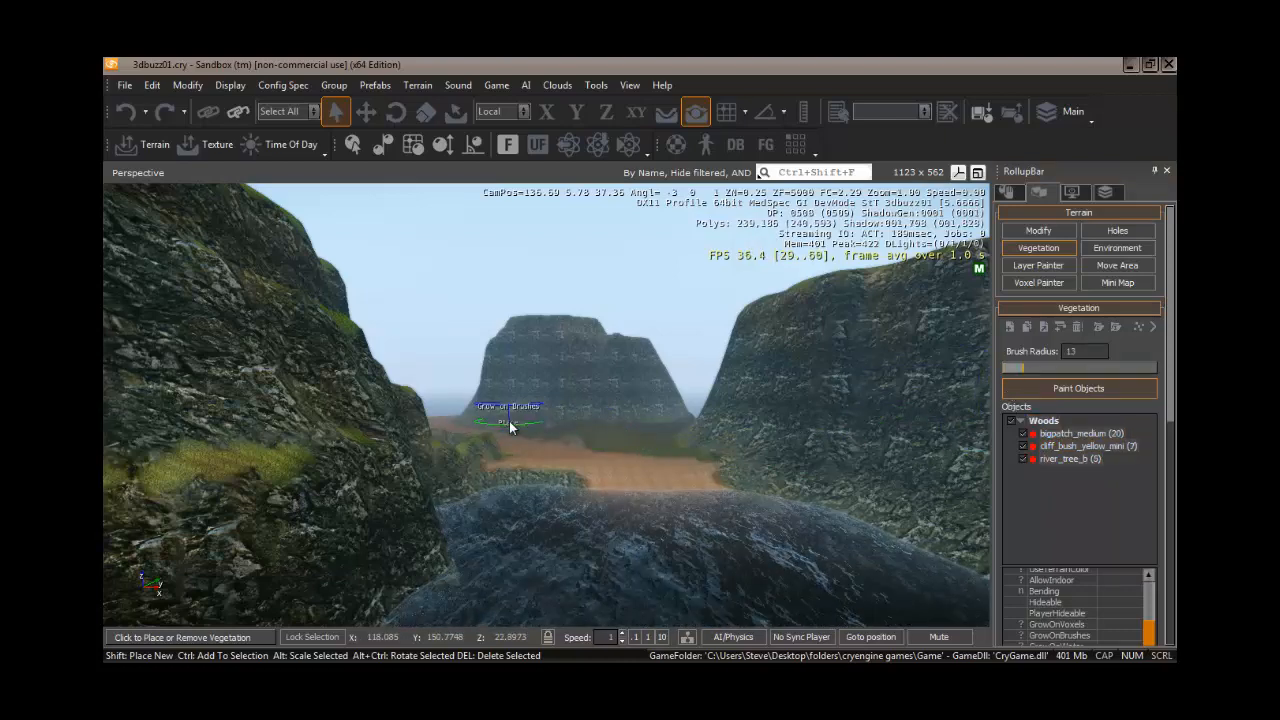
{"action": "left_click_drag", "start_coordinate": [559, 428], "coordinate": [675, 448]}
- Paint more woods vegetation across the valley floor, then remove all painted instances
{"action": "key", "text": "w"}
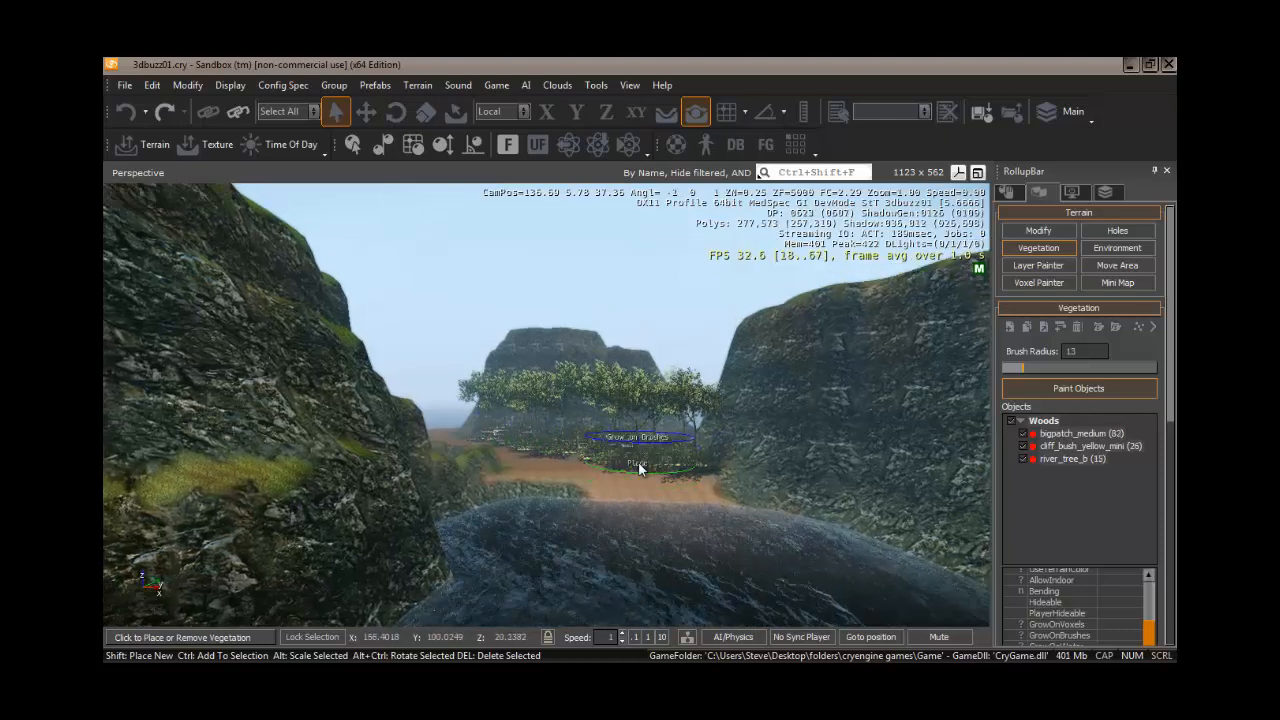
{"action": "mouse_move", "coordinate": [640, 468]}
{"action": "right_mouse_down"}
{"action": "mouse_move", "coordinate": [620, 473]}
{"action": "mouse_move", "coordinate": [640, 468]}
{"action": "mouse_move", "coordinate": [636, 480]}
{"action": "right_mouse_up"}
{"action": "key", "text": "w"}
{"action": "key", "text": "w"}
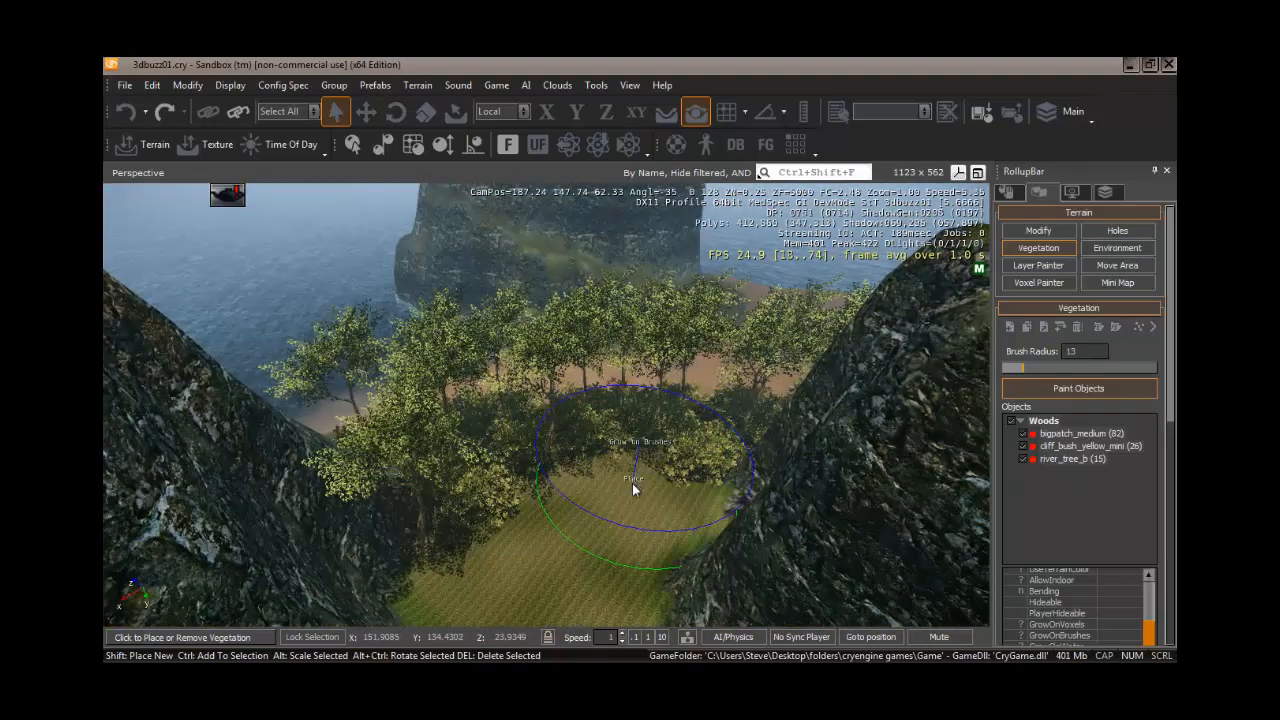
{"action": "left_click", "coordinate": [634, 487]}
{"action": "mouse_move", "coordinate": [492, 590]}
{"action": "left_mouse_down"}
{"action": "mouse_move", "coordinate": [536, 583]}
{"action": "mouse_move", "coordinate": [568, 556]}
{"action": "left_mouse_up"}
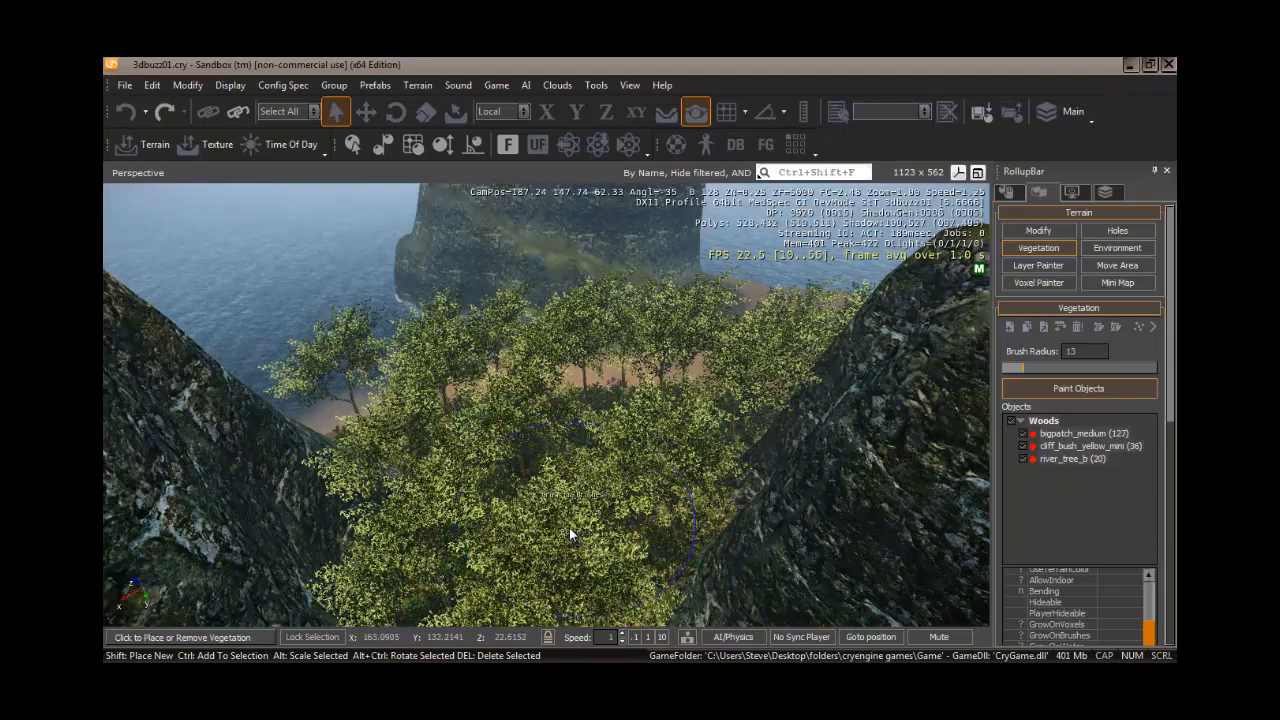
{"action": "mouse_move", "coordinate": [569, 527]}
{"action": "right_mouse_down"}
{"action": "mouse_move", "coordinate": [570, 512]}
{"action": "mouse_move", "coordinate": [601, 522]}
{"action": "mouse_move", "coordinate": [569, 524]}
{"action": "right_mouse_up"}
{"action": "key", "text": "w"}
{"action": "key", "text": "s"}
{"action": "key", "text": "w"}
{"action": "key", "text": "s"}
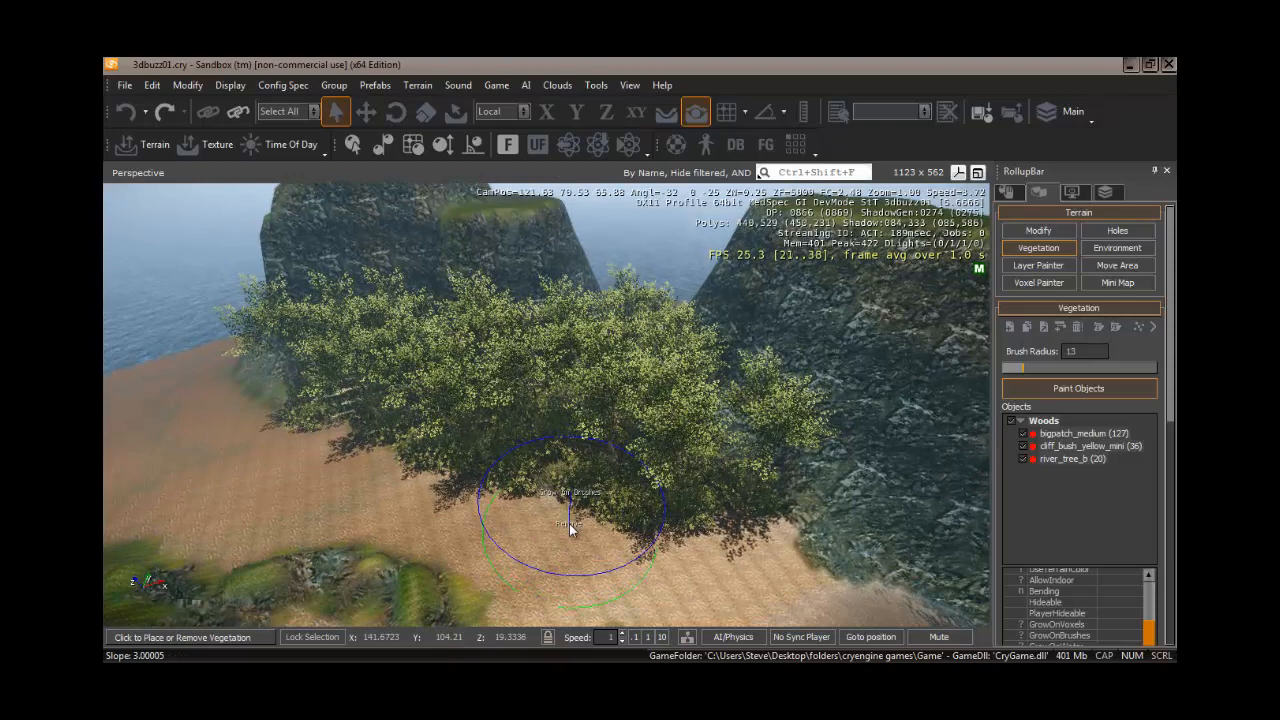
{"action": "left_click_drag", "start_coordinate": [570, 529], "coordinate": [570, 529], "text": "ctrl"}
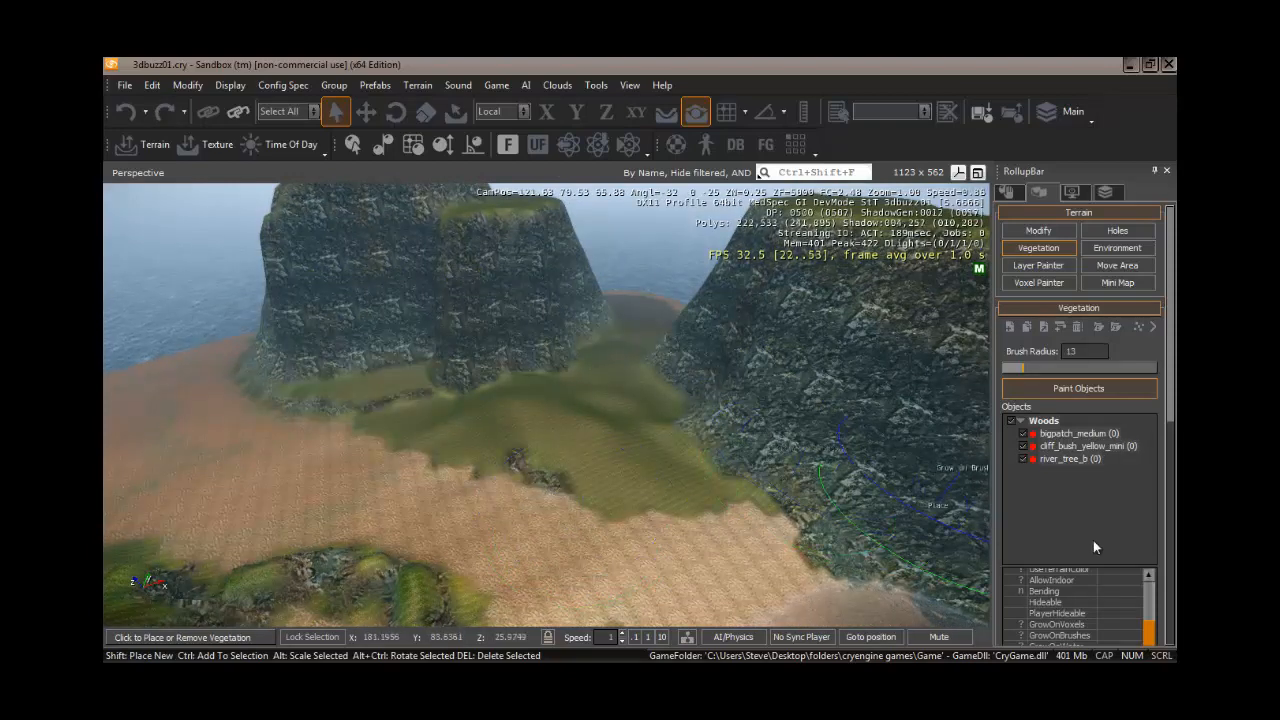
- Select bigpatch_medium and edit its Density value
{"action": "left_click_drag", "start_coordinate": [1173, 343], "coordinate": [1150, 423]}
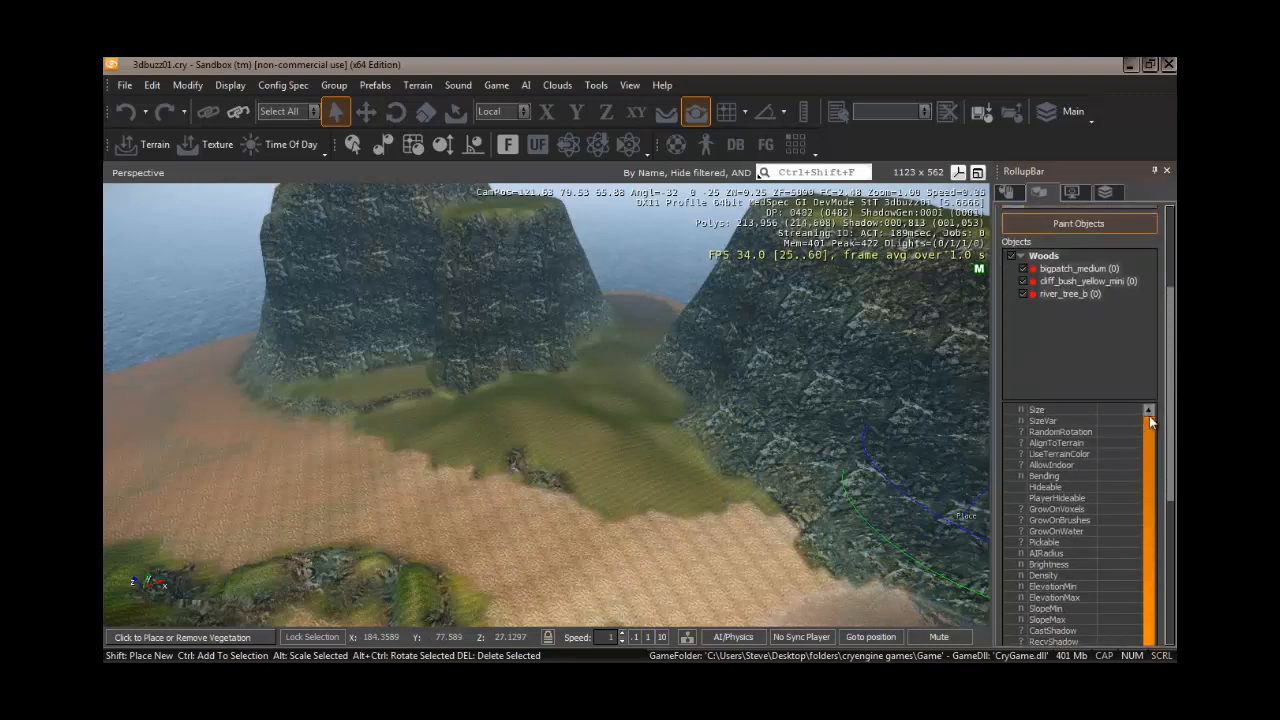
{"action": "left_click", "coordinate": [1079, 269]}
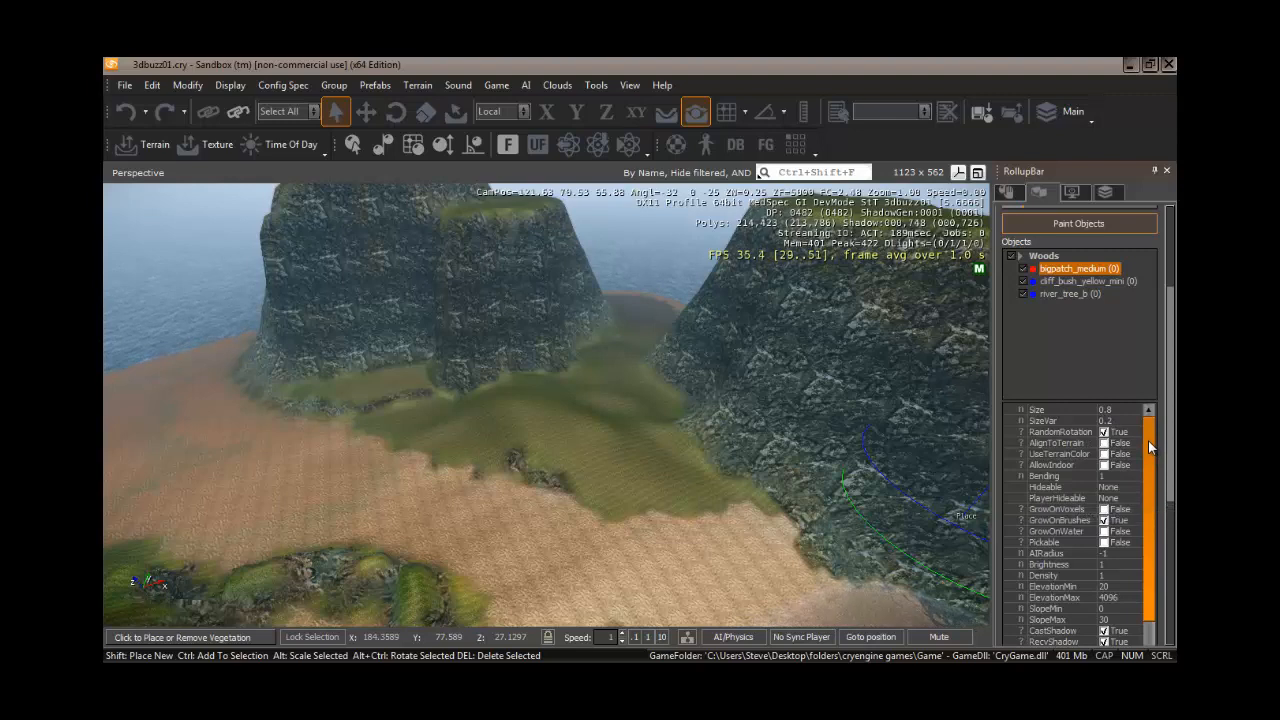
{"action": "scroll", "coordinate": [1148, 447], "scroll_direction": "down", "scroll_amount": 3}
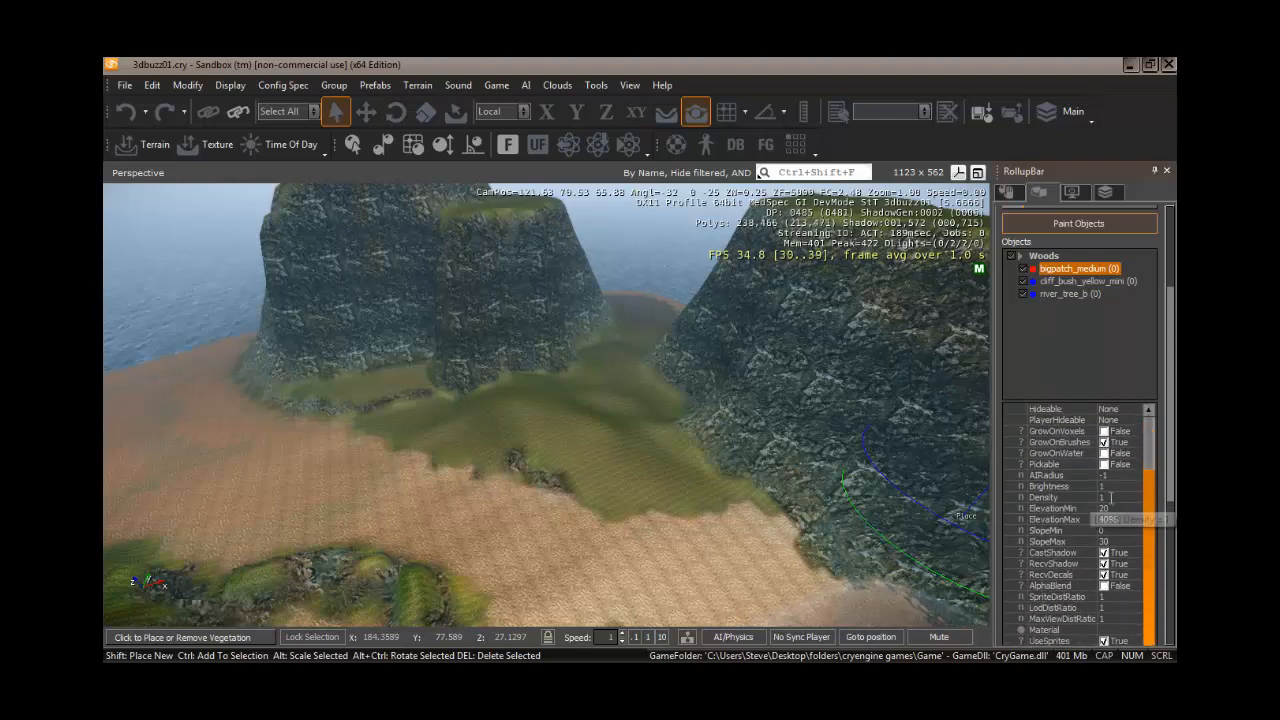
{"action": "left_click", "coordinate": [1110, 496]}
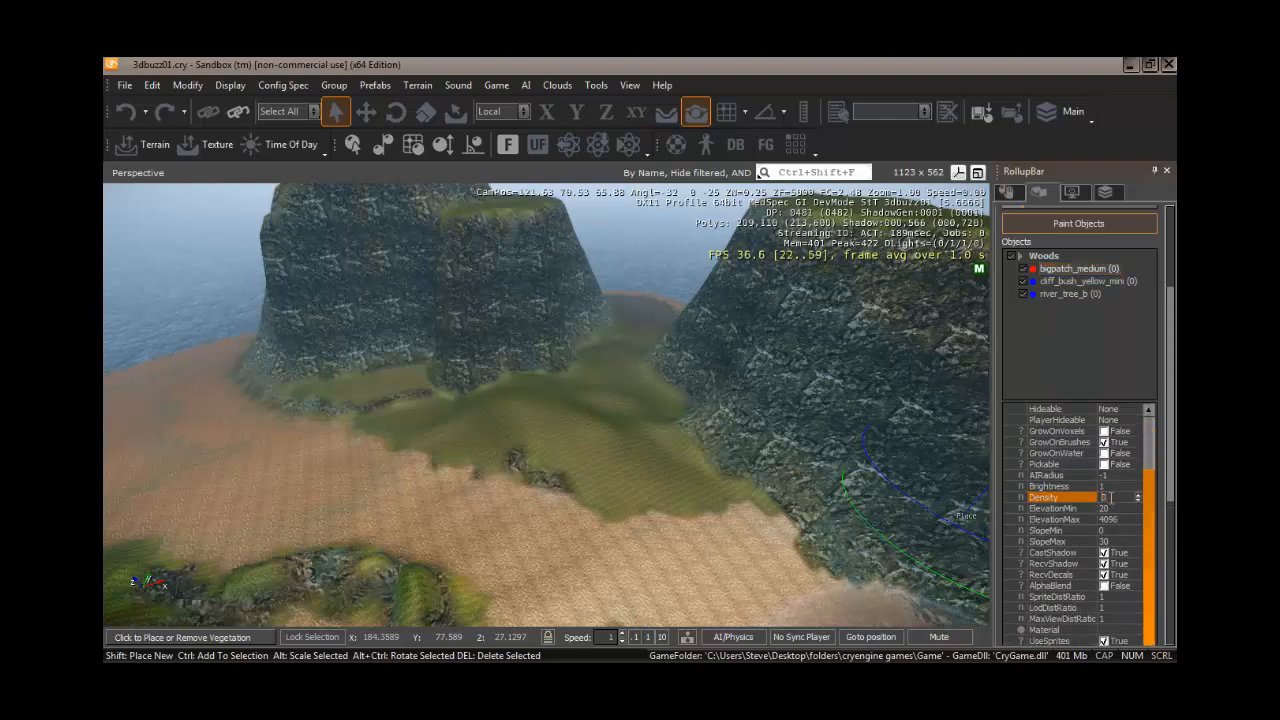
- Select cliff_bush_yellow_mini and set its Density to 5
{"action": "left_click", "coordinate": [1082, 281]}
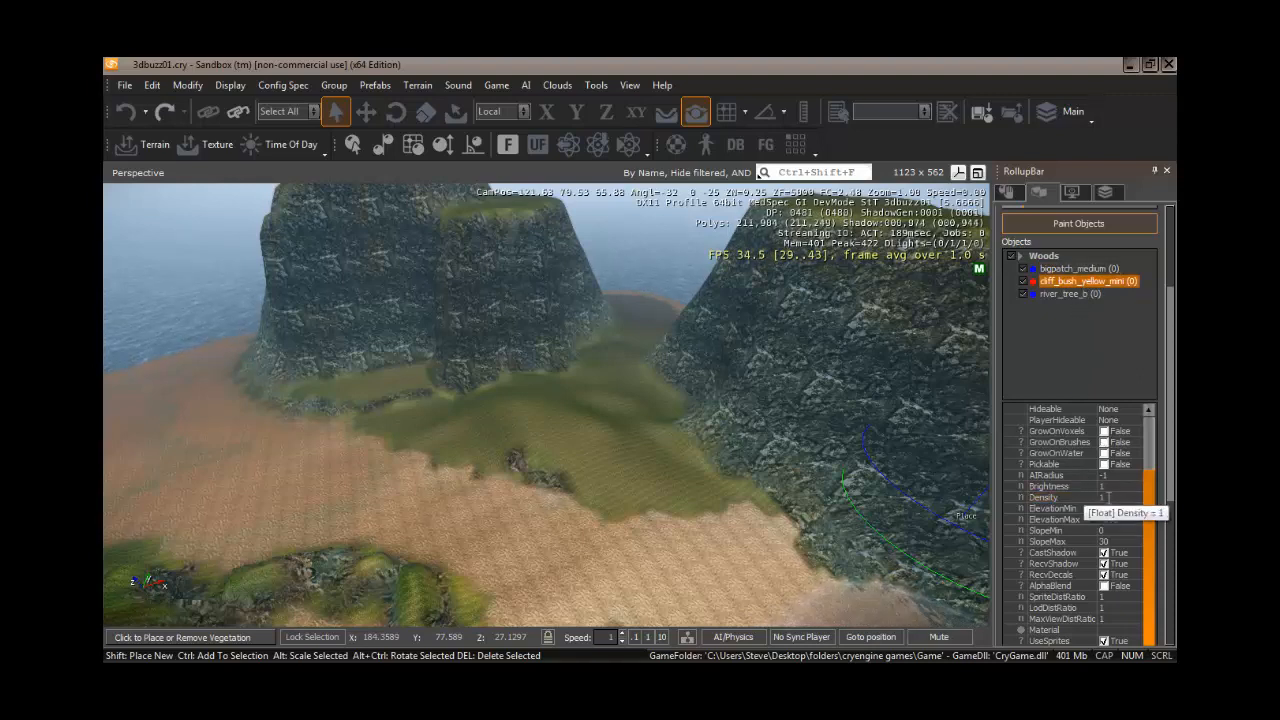
{"action": "left_click", "coordinate": [1108, 497]}
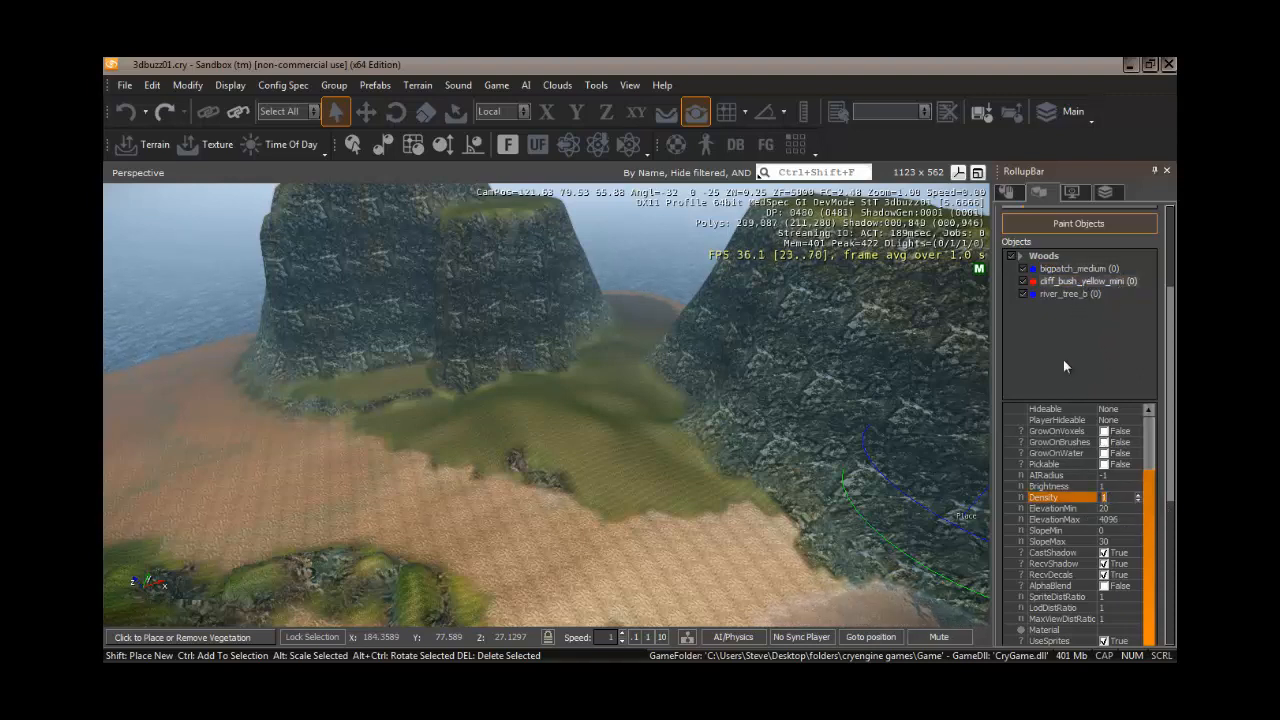
{"action": "type", "text": "5"}
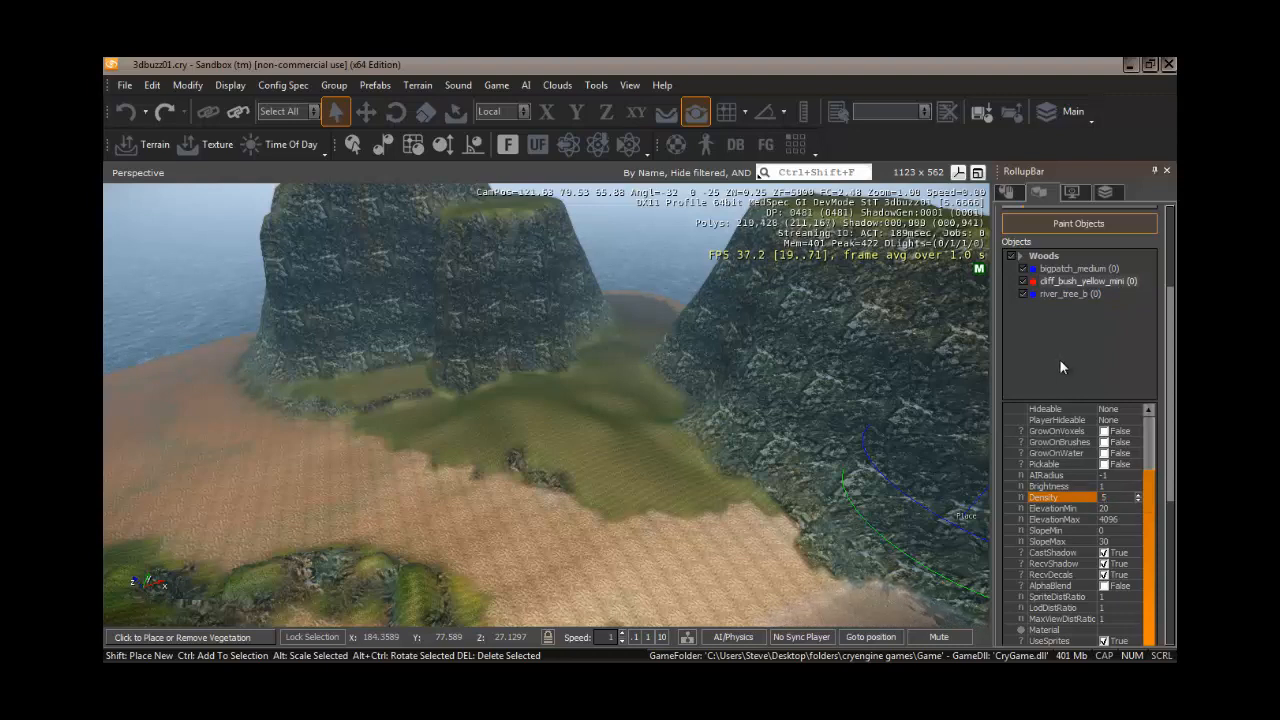
- Select river_tree_b and set its Density to 3
{"action": "left_click", "coordinate": [1073, 292]}
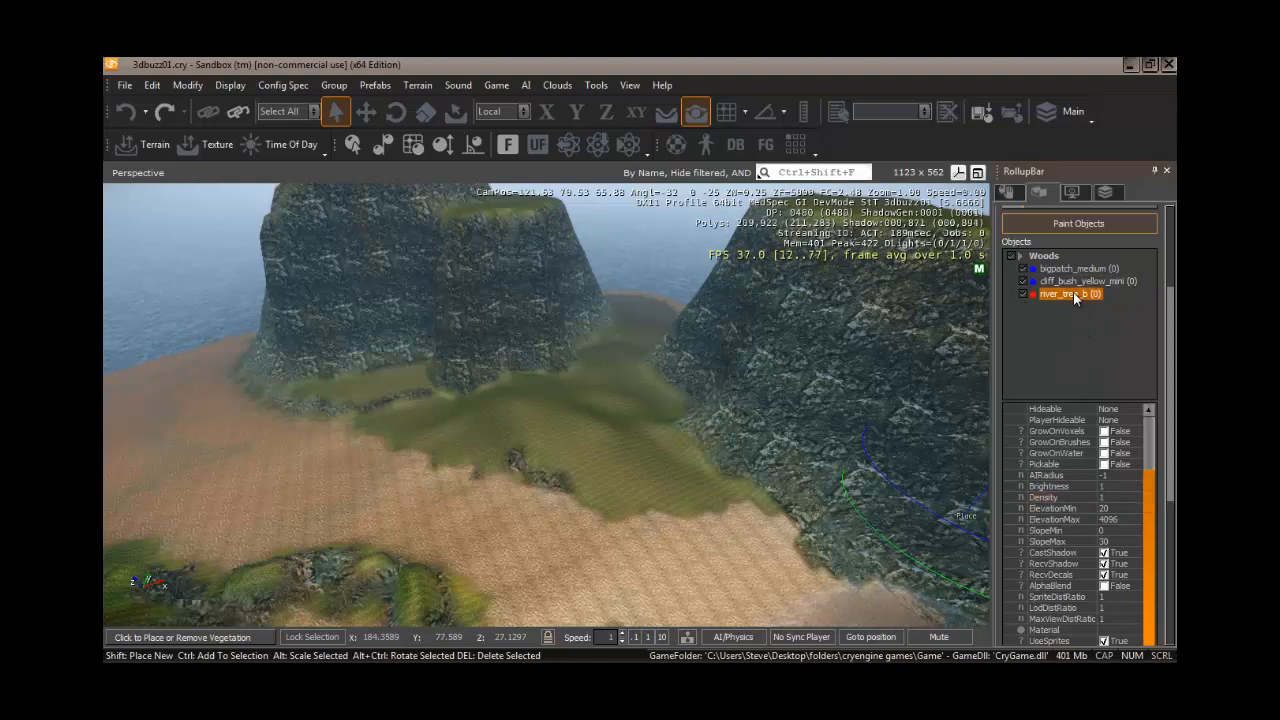
{"action": "left_click", "coordinate": [1108, 497]}
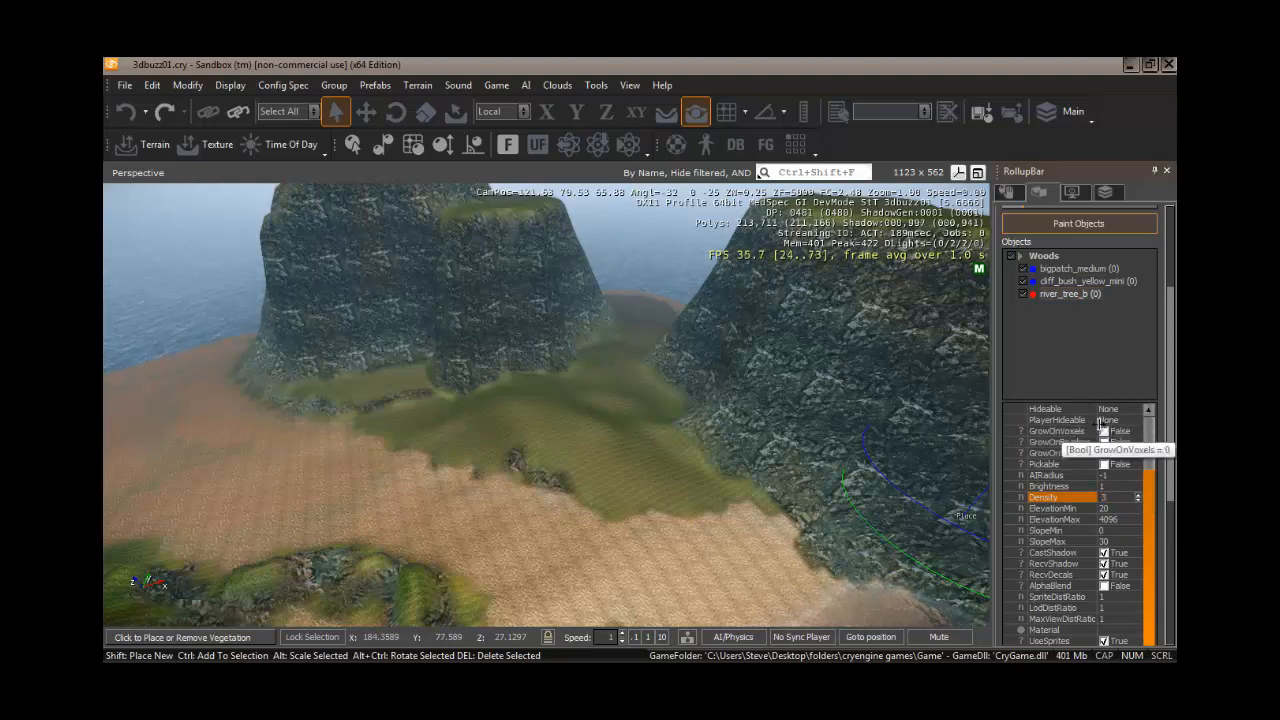
- Select the whole Woods category and paint vegetation over the grassy slope beside the rocky hill
{"action": "left_click", "coordinate": [1043, 257]}
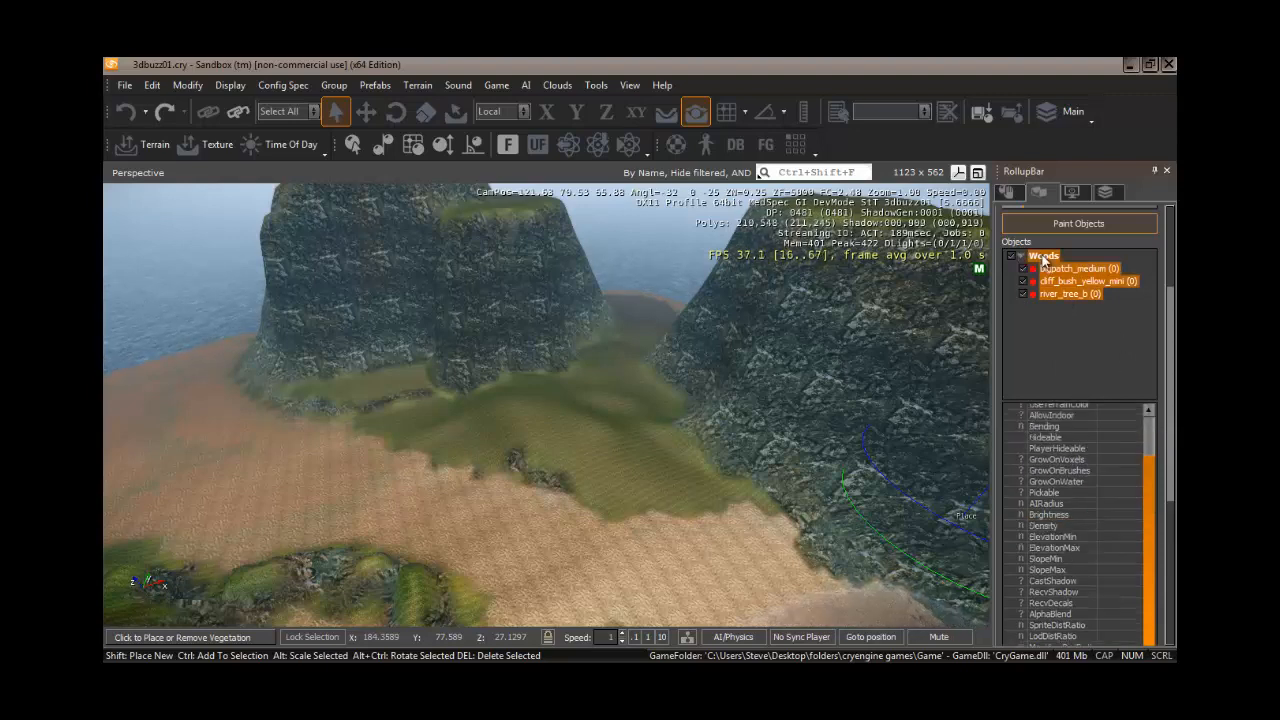
{"action": "left_click", "coordinate": [617, 449]}
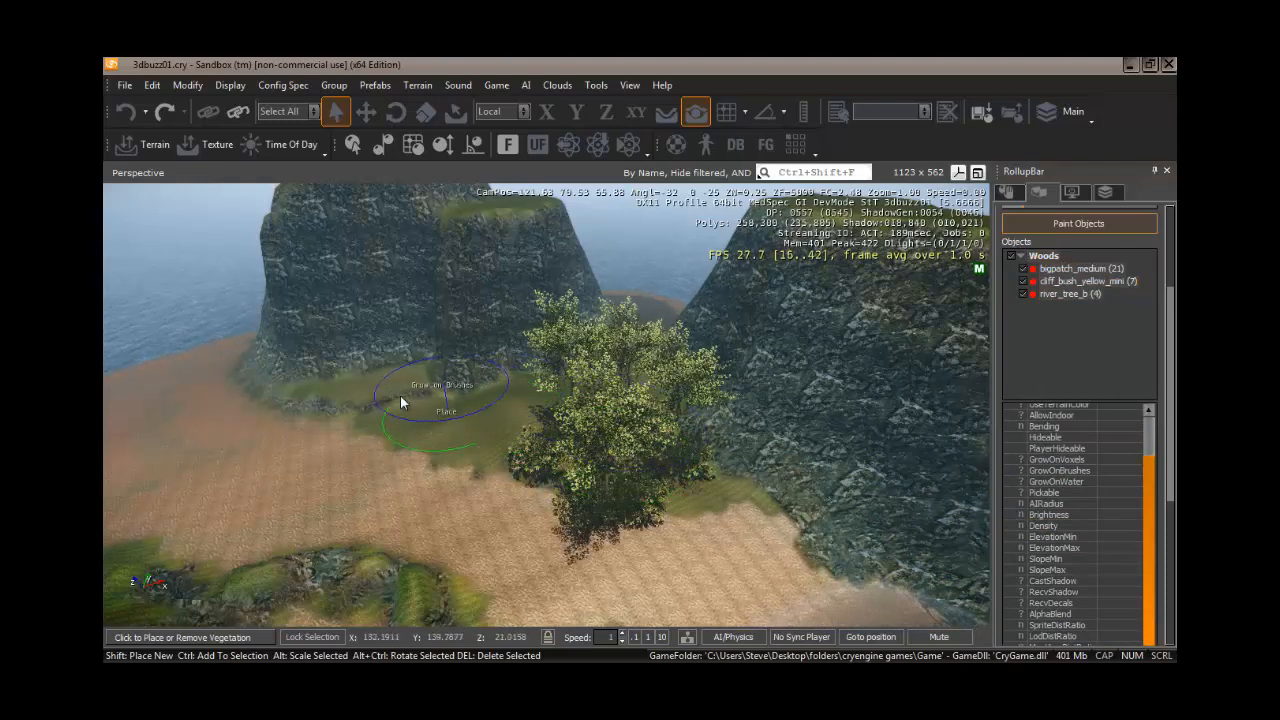
{"action": "left_click", "coordinate": [355, 391]}
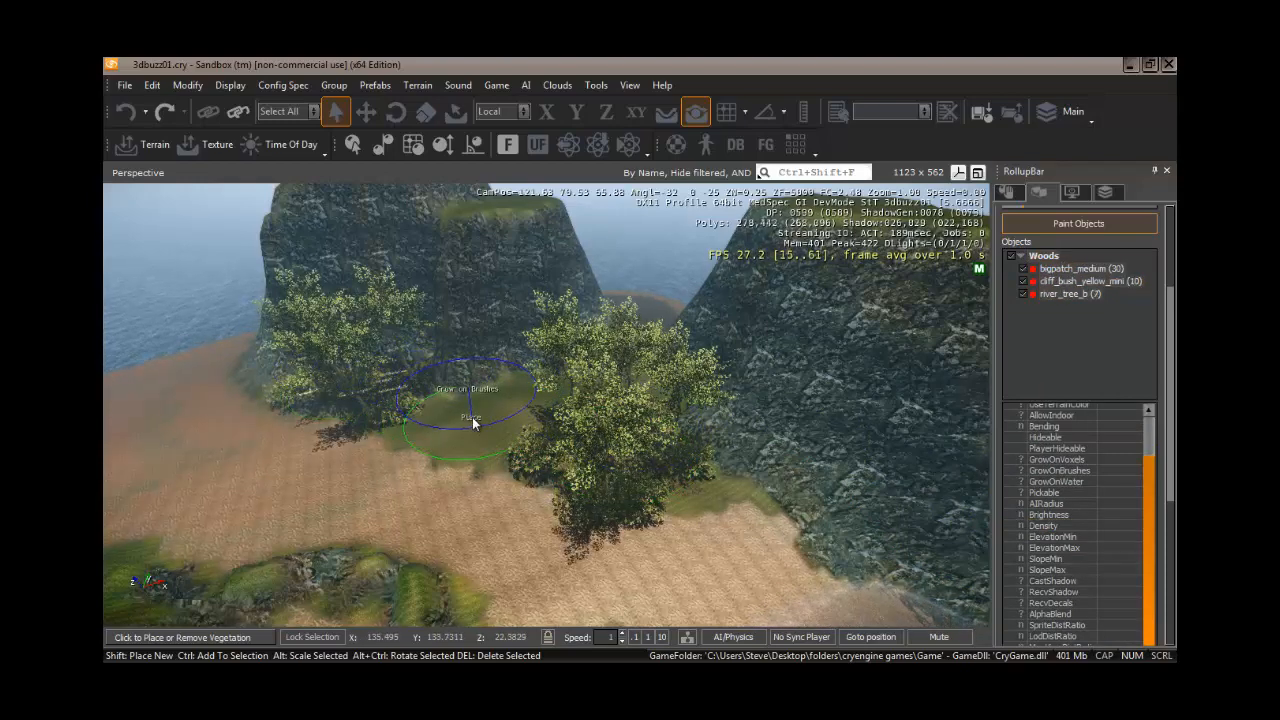
{"action": "left_click_drag", "start_coordinate": [474, 423], "coordinate": [587, 391]}
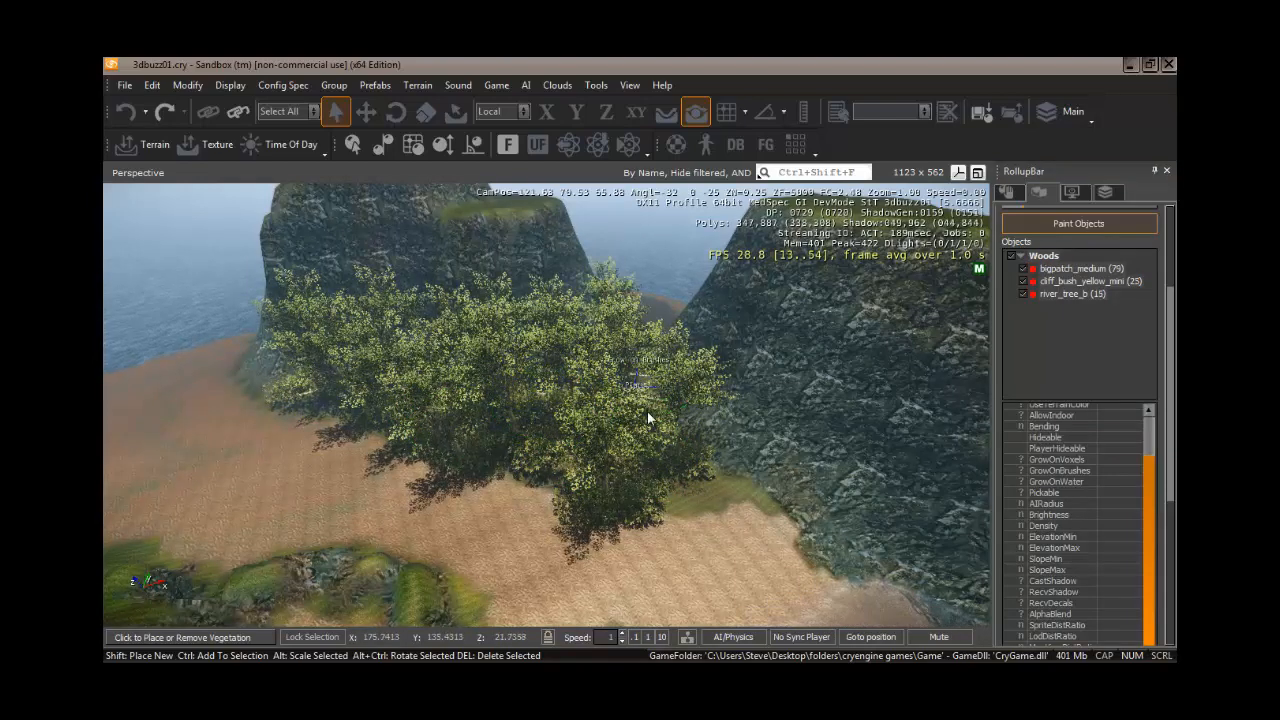
{"action": "left_click", "coordinate": [686, 476]}
{"action": "mouse_move", "coordinate": [614, 428]}
{"action": "right_mouse_down"}
{"action": "mouse_move", "coordinate": [585, 431]}
{"action": "mouse_move", "coordinate": [611, 434]}
{"action": "mouse_move", "coordinate": [589, 420]}
{"action": "right_mouse_up"}
- Paint woods vegetation over the grassy area between the cliffs
{"action": "key", "text": "w"}
{"action": "key", "text": "s"}
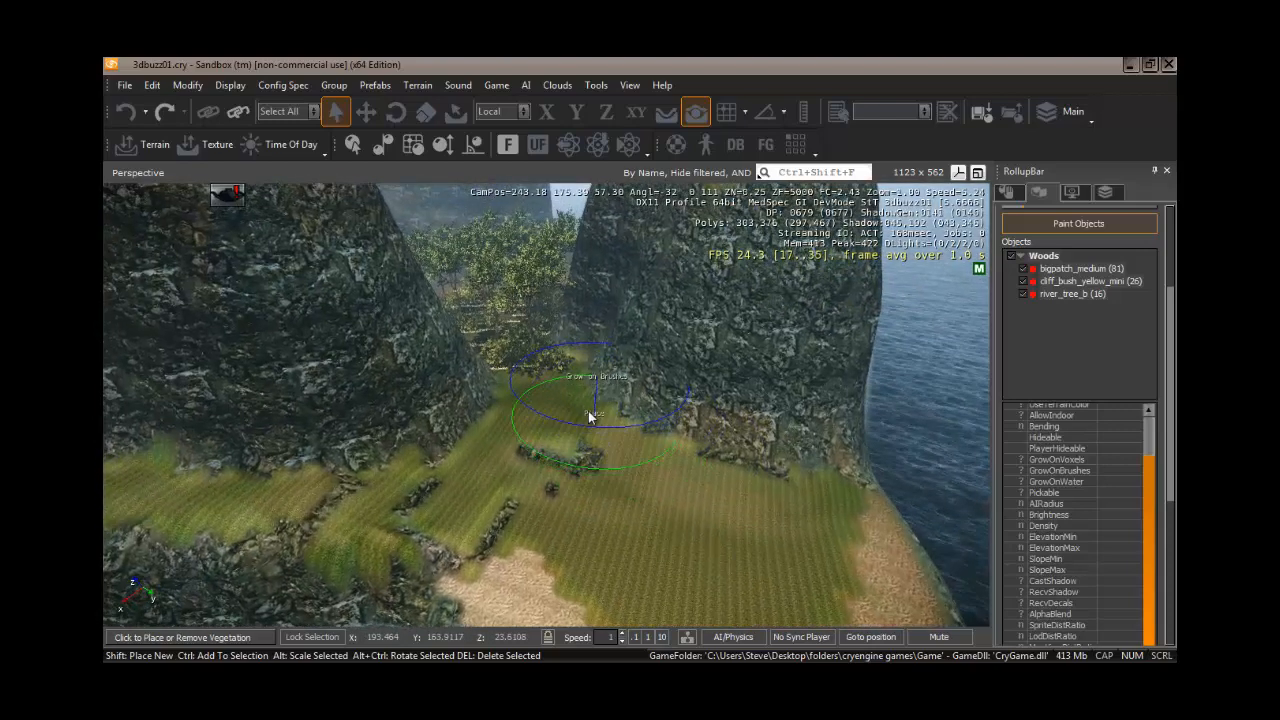
{"action": "left_click_drag", "start_coordinate": [524, 394], "coordinate": [544, 410]}
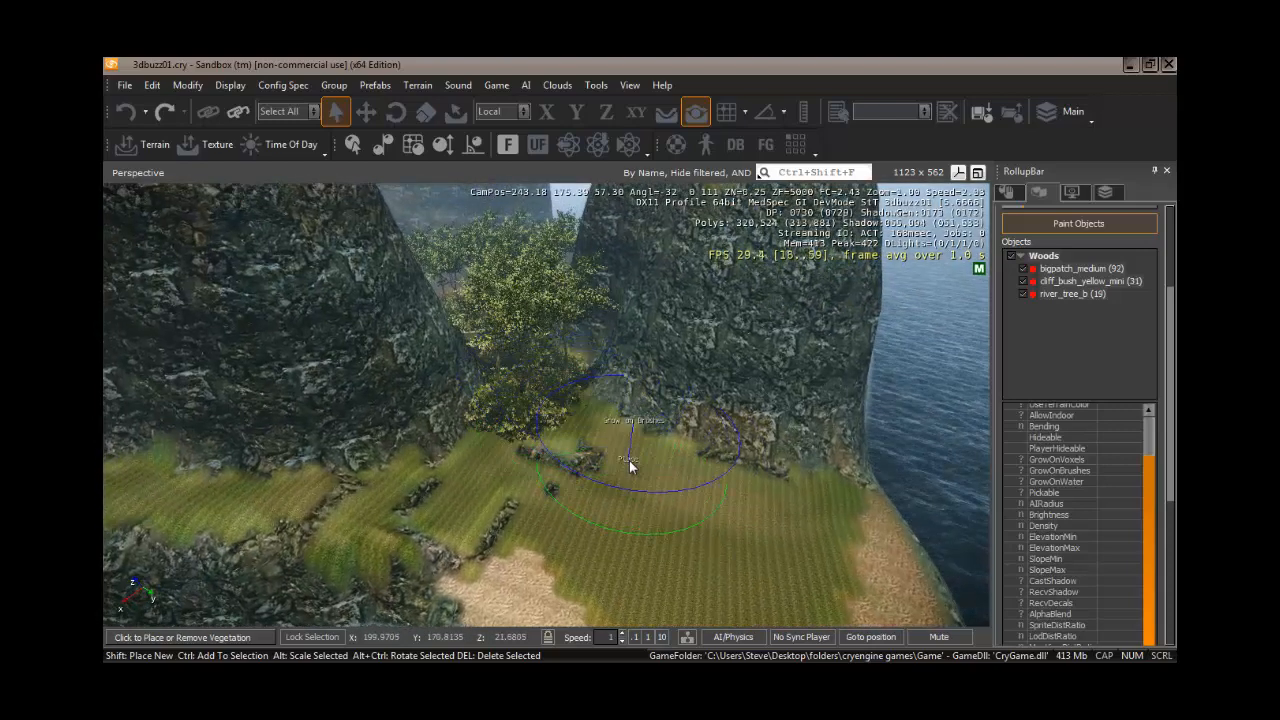
{"action": "mouse_move", "coordinate": [629, 460]}
{"action": "left_mouse_down"}
{"action": "mouse_move", "coordinate": [764, 553]}
{"action": "mouse_move", "coordinate": [466, 480]}
{"action": "mouse_move", "coordinate": [576, 537]}
{"action": "mouse_move", "coordinate": [622, 524]}
{"action": "left_mouse_up"}
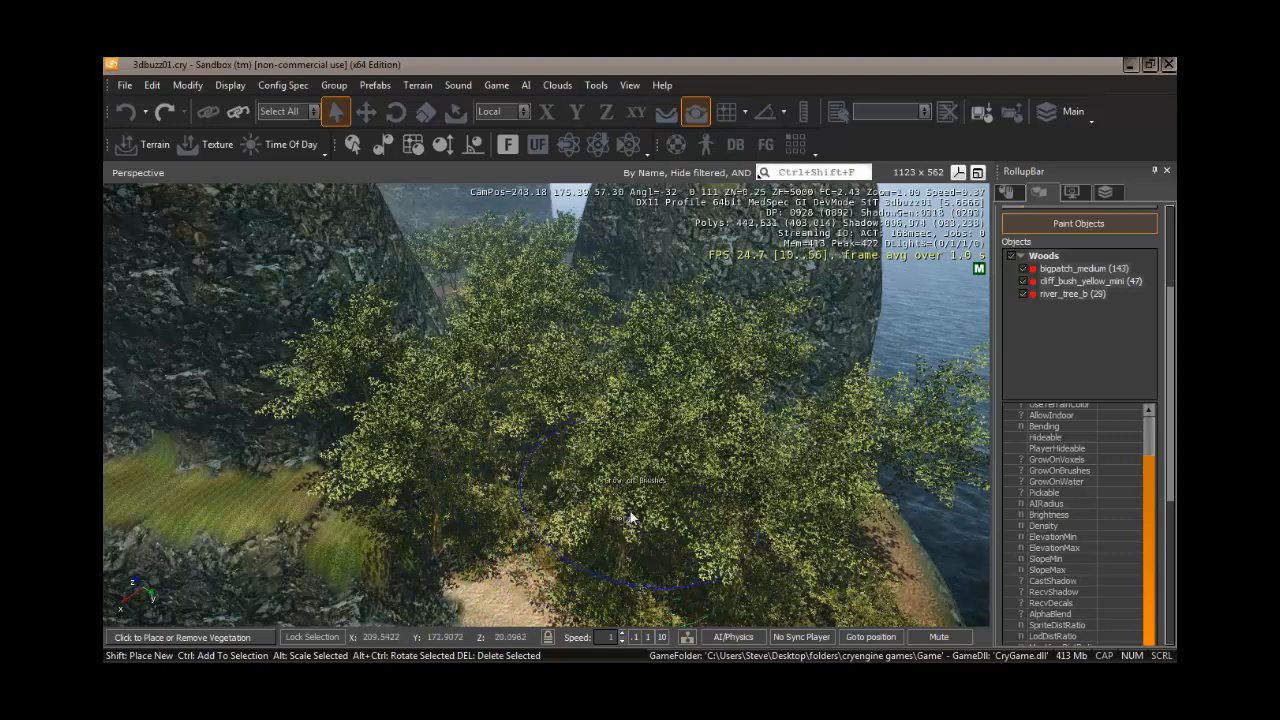
{"action": "mouse_move", "coordinate": [624, 522]}
{"action": "right_mouse_down"}
{"action": "mouse_move", "coordinate": [614, 514]}
{"action": "mouse_move", "coordinate": [627, 509]}
{"action": "mouse_move", "coordinate": [626, 522]}
{"action": "mouse_move", "coordinate": [626, 510]}
{"action": "right_mouse_up"}
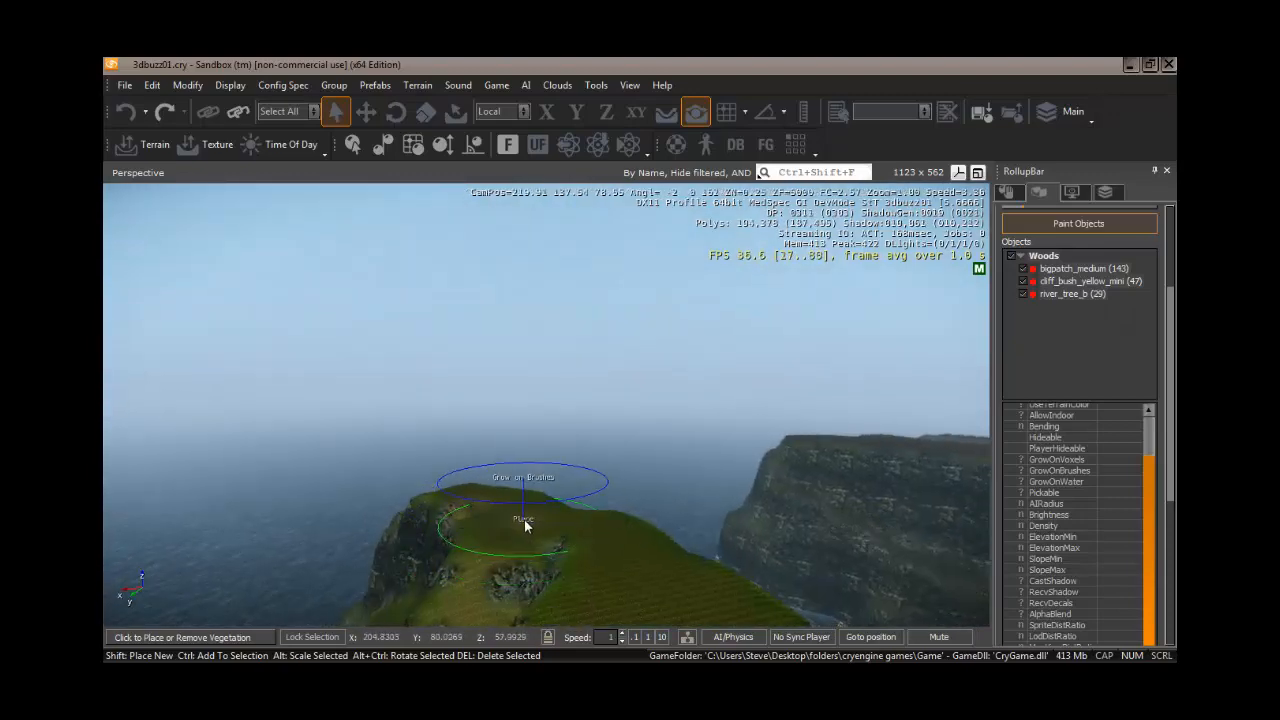
- Paint vegetation onto the sea cliff top, then undo the last painted stroke
{"action": "mouse_move", "coordinate": [526, 519]}
{"action": "left_mouse_down"}
{"action": "mouse_move", "coordinate": [618, 571]}
{"action": "mouse_move", "coordinate": [663, 572]}
{"action": "left_mouse_up"}
{"action": "mouse_move", "coordinate": [663, 572]}
{"action": "right_mouse_down"}
{"action": "mouse_move", "coordinate": [701, 568]}
{"action": "mouse_move", "coordinate": [665, 578]}
{"action": "right_mouse_up"}
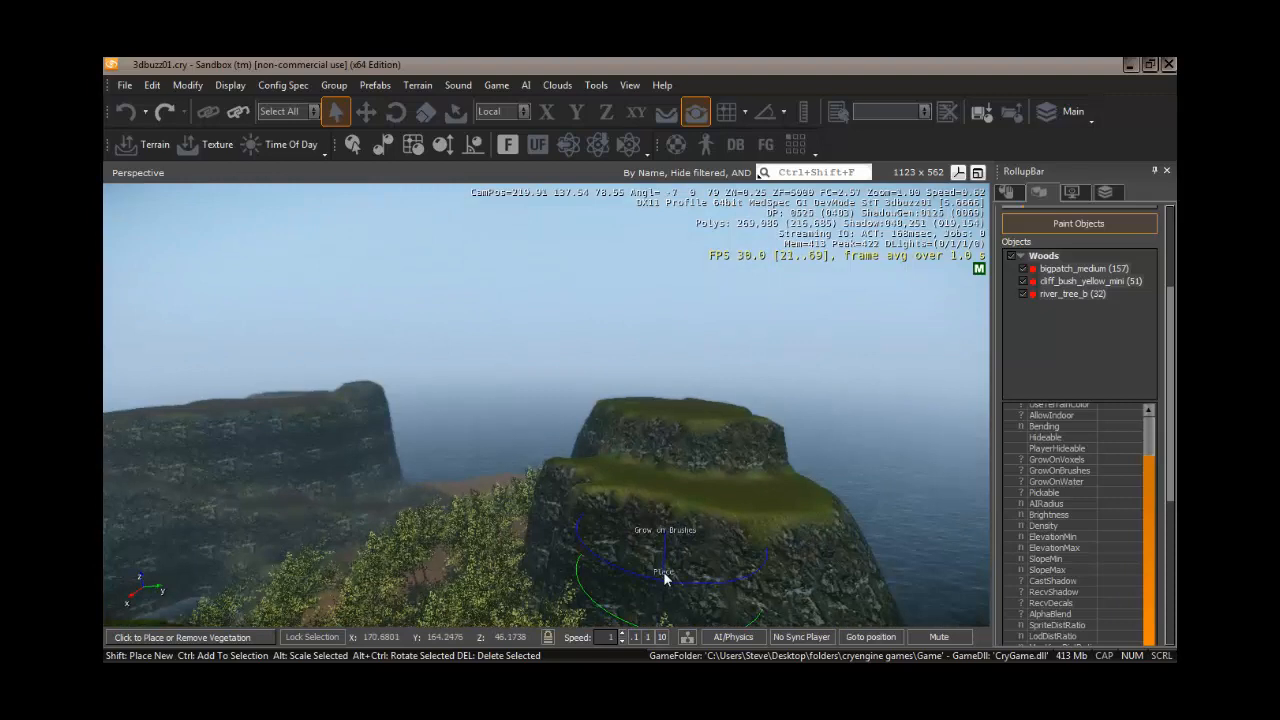
{"action": "left_click", "coordinate": [679, 411]}
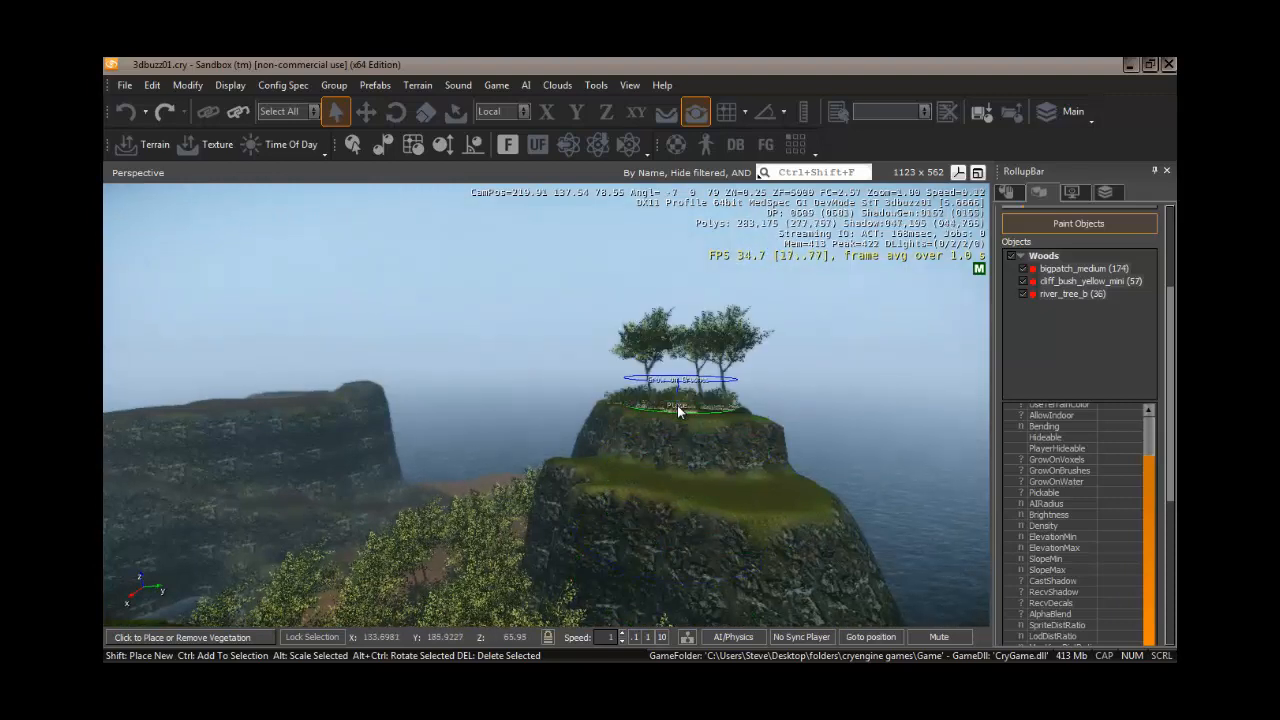
{"action": "mouse_move", "coordinate": [709, 528]}
{"action": "right_mouse_down"}
{"action": "mouse_move", "coordinate": [375, 530]}
{"action": "mouse_move", "coordinate": [394, 528]}
{"action": "mouse_move", "coordinate": [364, 541]}
{"action": "mouse_move", "coordinate": [397, 537]}
{"action": "mouse_move", "coordinate": [376, 540]}
{"action": "right_mouse_up"}
{"action": "key", "text": "ctrl+z"}
- Paint woods vegetation across the grassy hilltop in the foreground
{"action": "key", "text": "w"}
{"action": "key", "text": "s"}
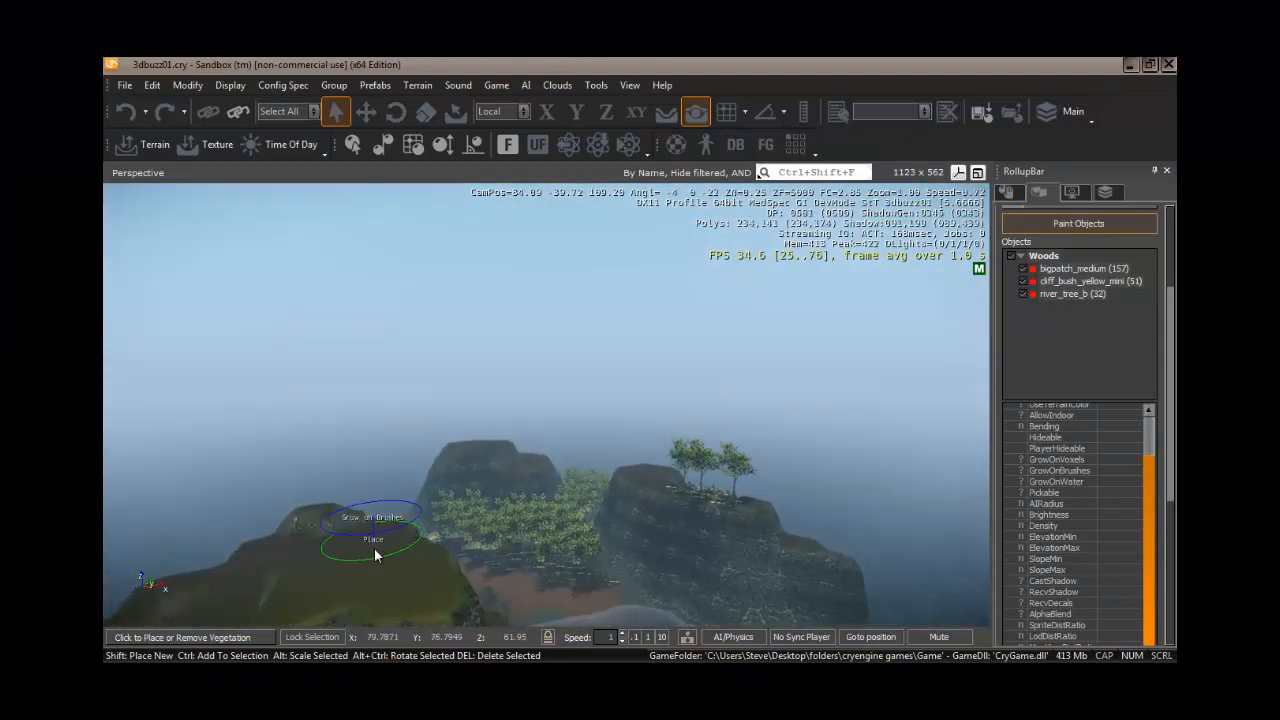
{"action": "left_click_drag", "start_coordinate": [376, 542], "coordinate": [490, 600]}
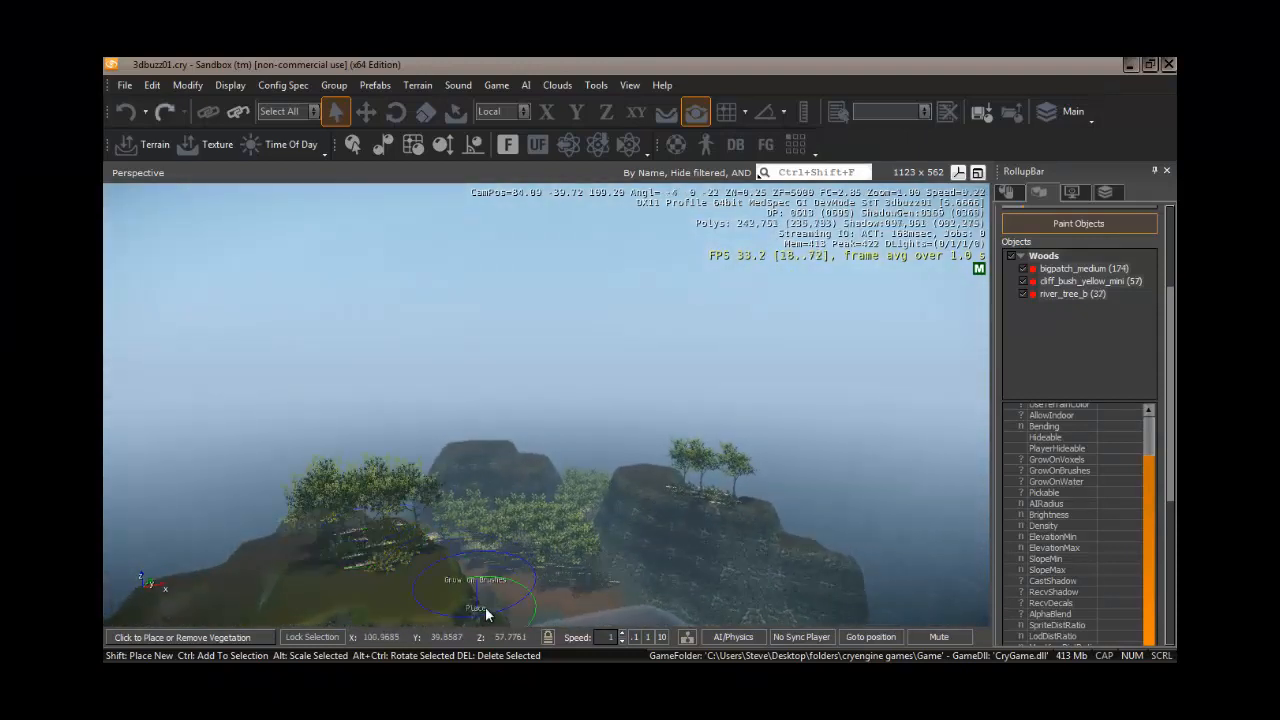
{"action": "mouse_move", "coordinate": [488, 608]}
{"action": "right_mouse_down"}
{"action": "mouse_move", "coordinate": [521, 606]}
{"action": "mouse_move", "coordinate": [408, 605]}
{"action": "mouse_move", "coordinate": [534, 606]}
{"action": "mouse_move", "coordinate": [466, 612]}
{"action": "mouse_move", "coordinate": [503, 607]}
{"action": "mouse_move", "coordinate": [476, 609]}
{"action": "right_mouse_up"}
{"action": "key", "text": "w"}
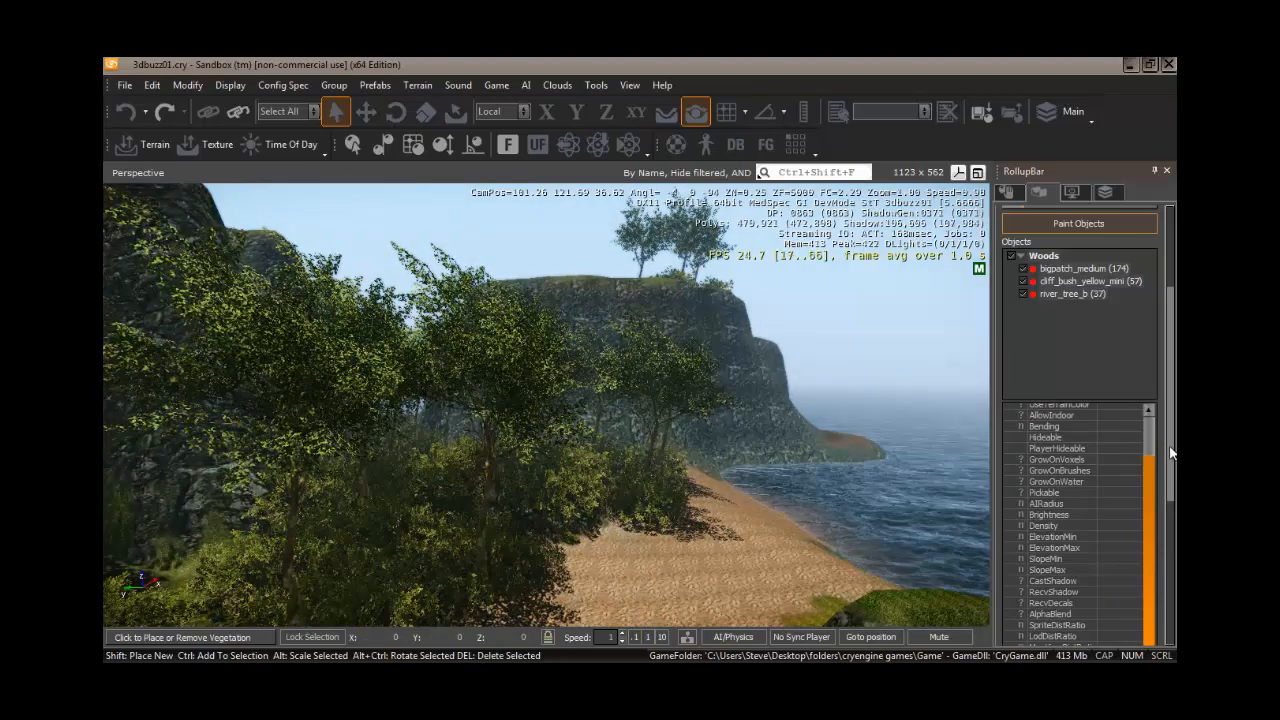
{"action": "left_click_drag", "start_coordinate": [1172, 463], "coordinate": [1170, 380]}
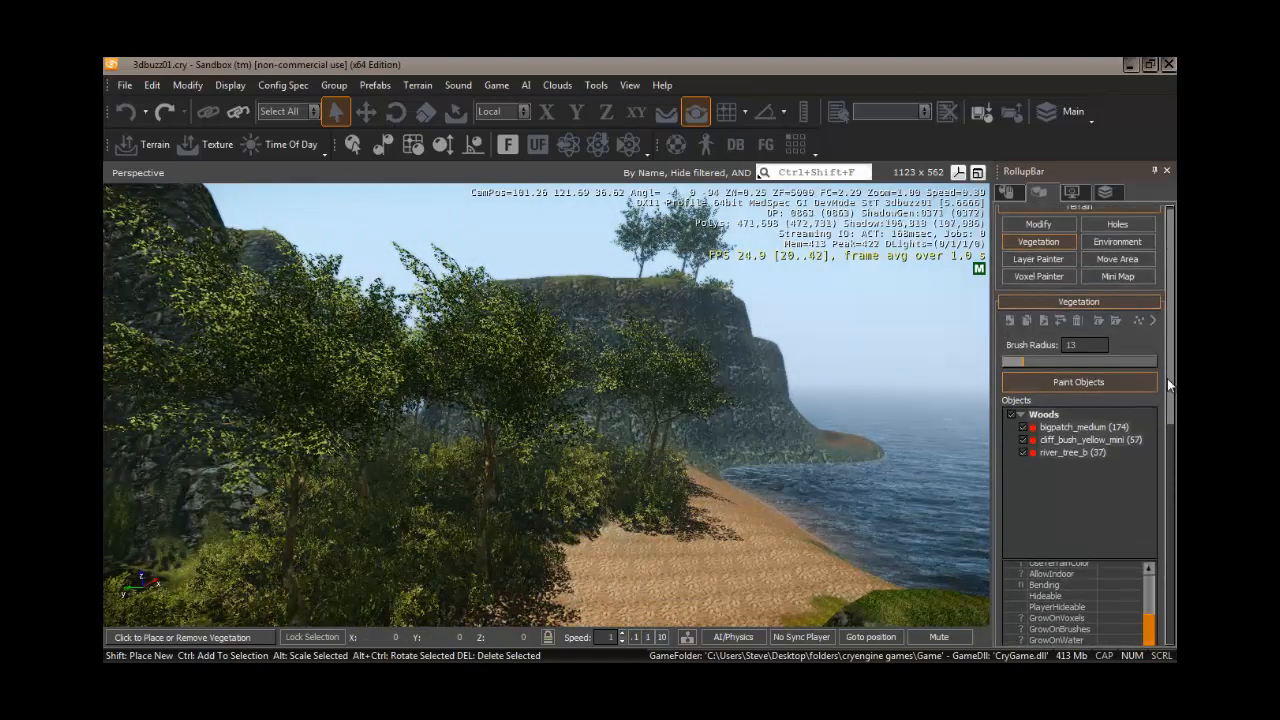
- Remove woods vegetation along a path through the forest to open up a clearing
{"action": "right_click_drag", "start_coordinate": [685, 543], "coordinate": [676, 544]}
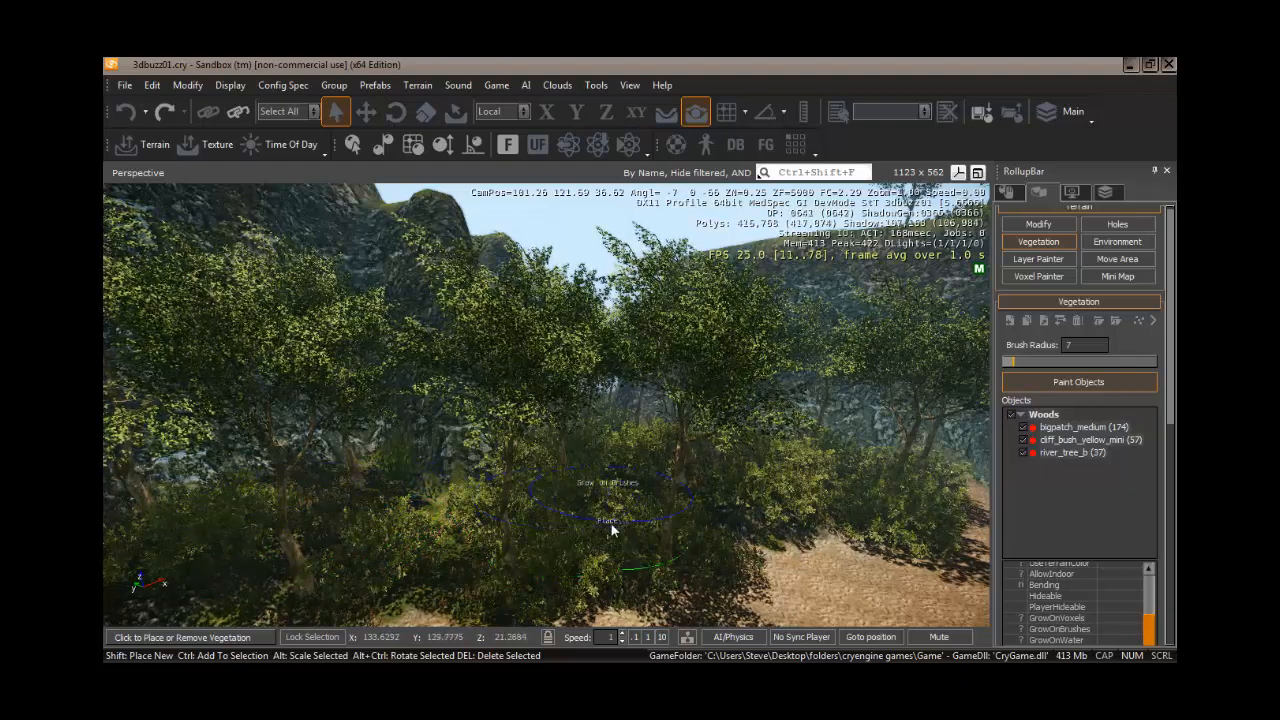
{"action": "right_click_drag", "start_coordinate": [612, 524], "coordinate": [608, 524]}
{"action": "key", "text": "d"}
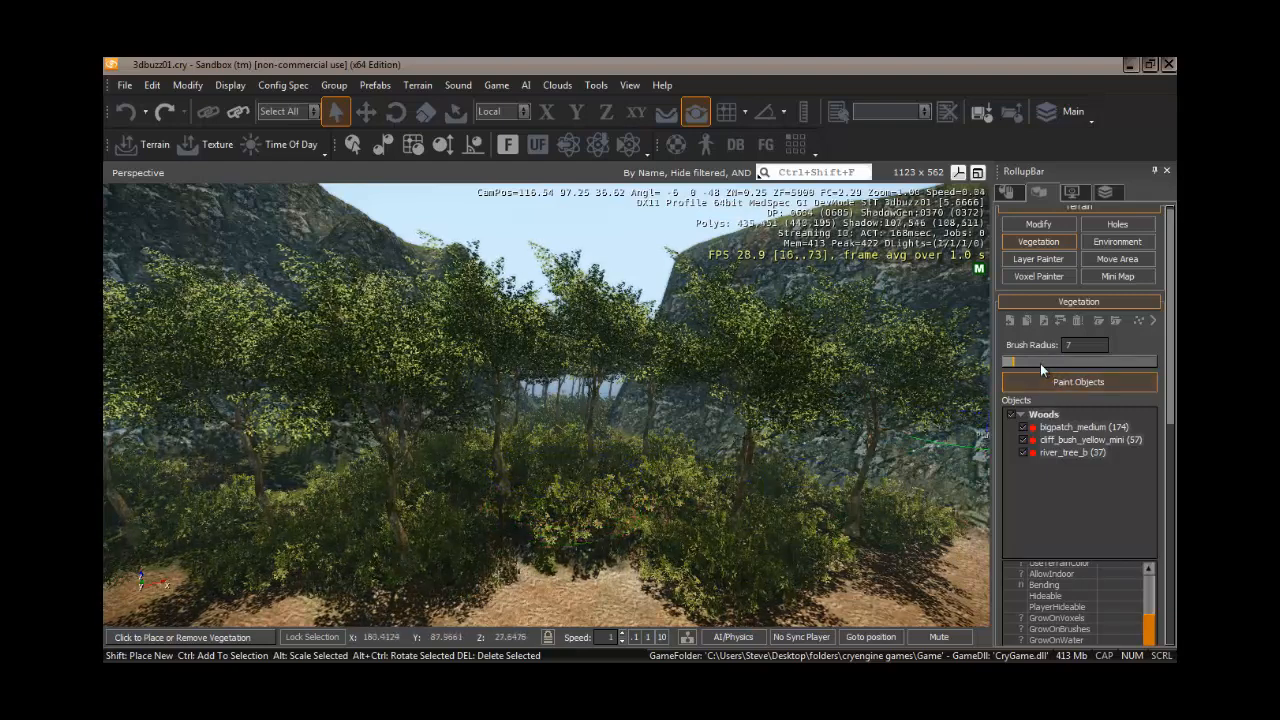
{"action": "left_click", "coordinate": [556, 509], "text": "ctrl"}
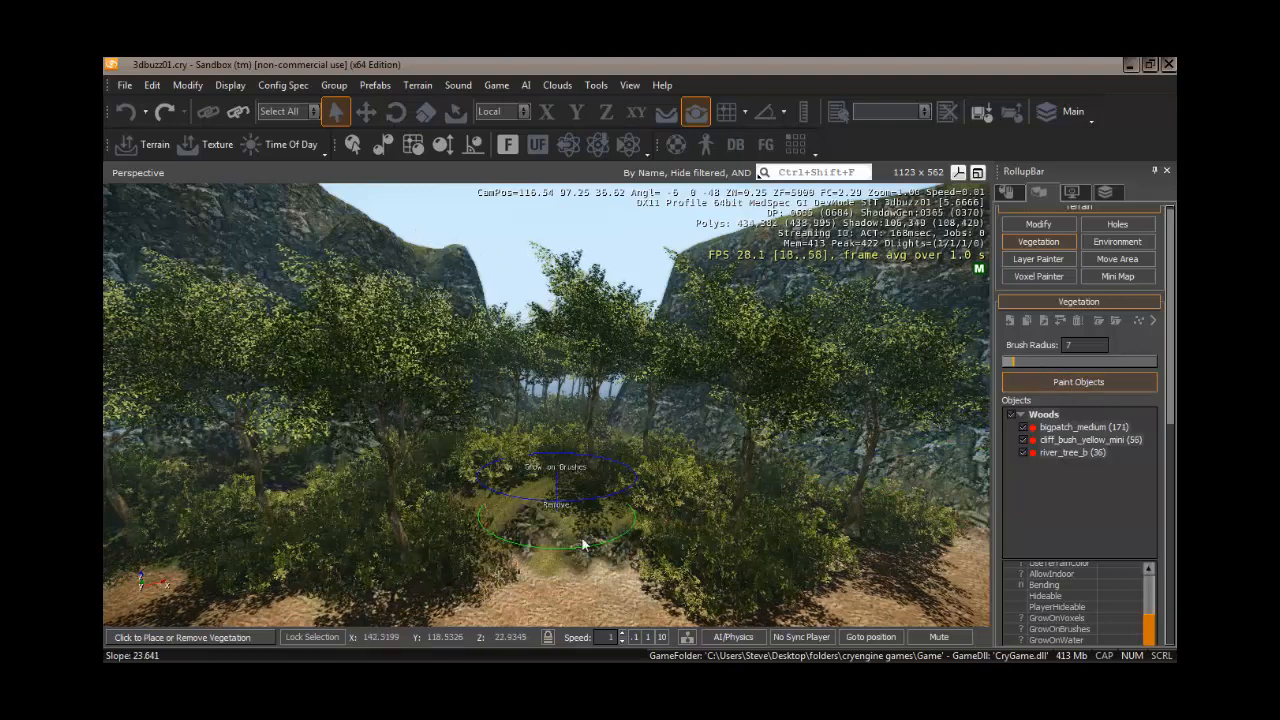
{"action": "left_click", "coordinate": [516, 466], "text": "ctrl"}
{"action": "right_click_drag", "start_coordinate": [518, 494], "coordinate": [518, 496]}
{"action": "key", "text": "w"}
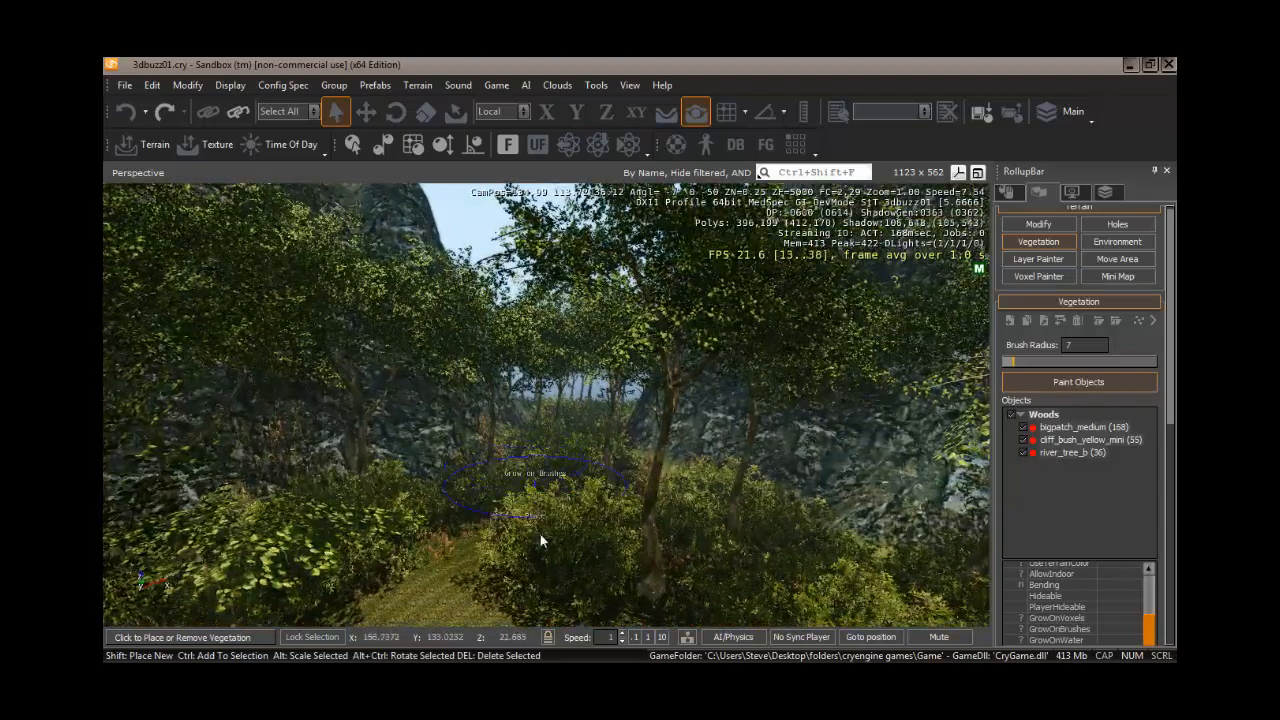
{"action": "left_click", "coordinate": [556, 533], "text": "ctrl"}
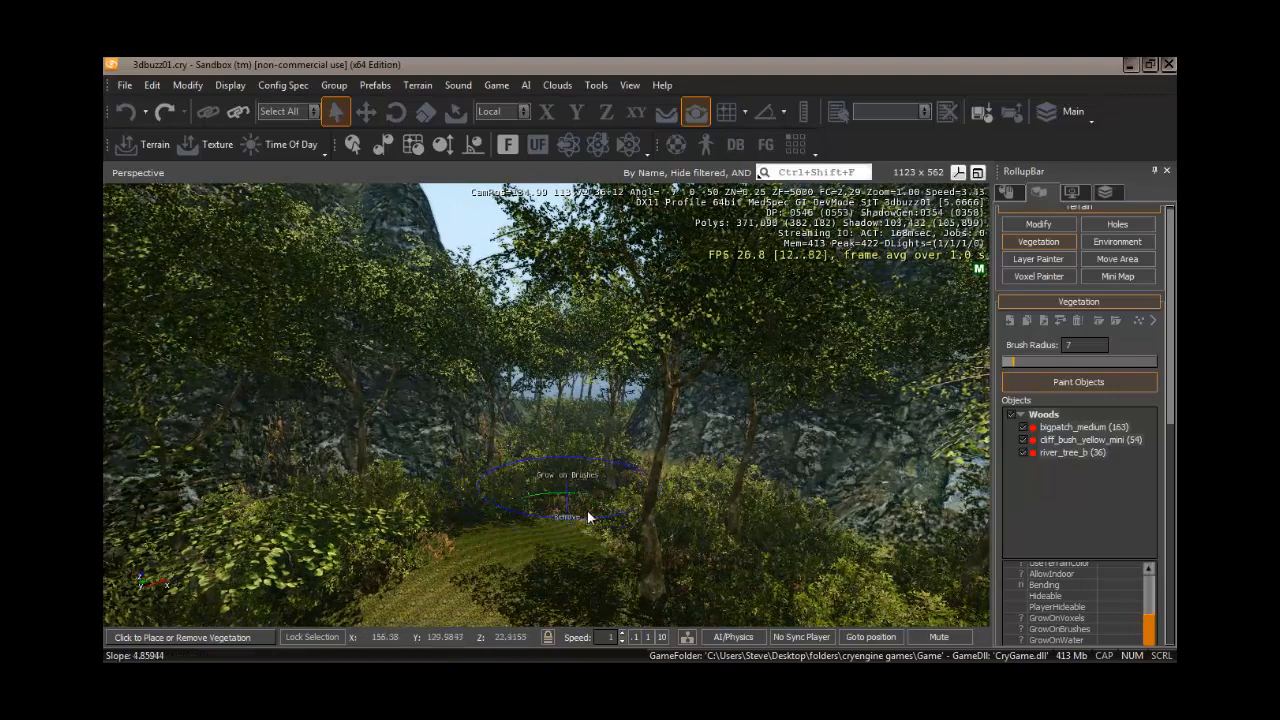
{"action": "left_click", "coordinate": [594, 503], "text": "ctrl"}
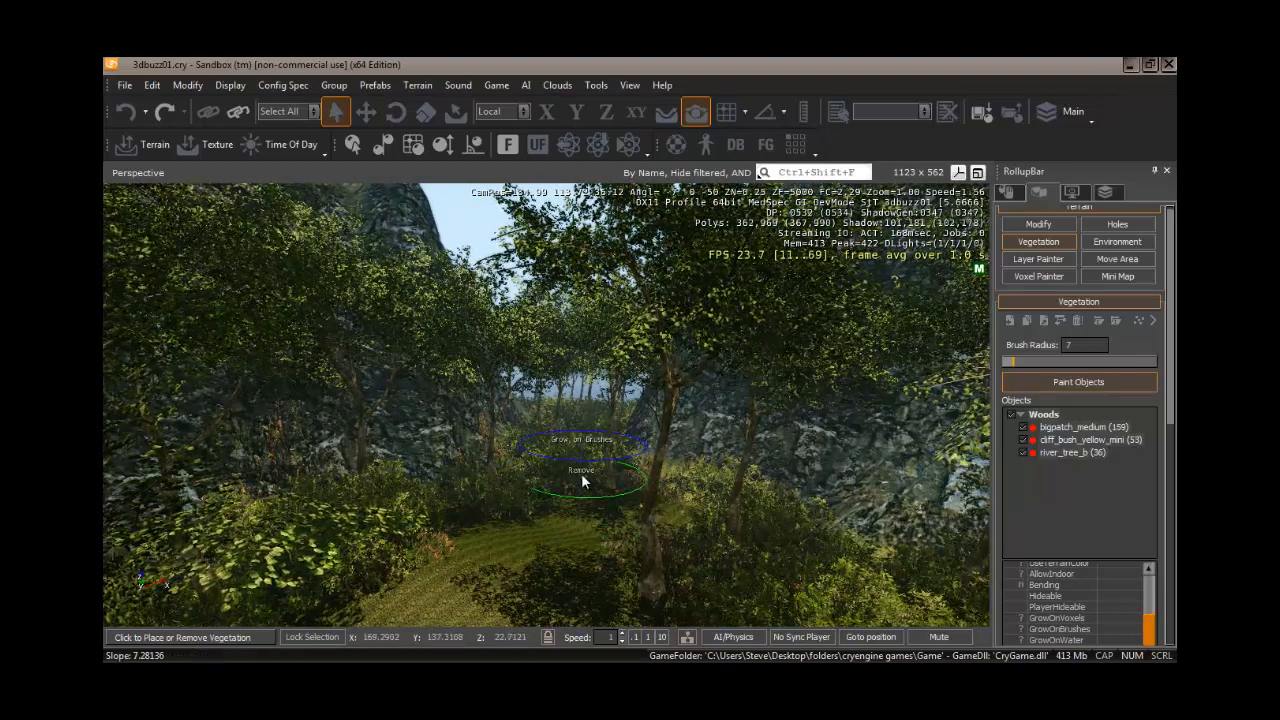
{"action": "left_click", "coordinate": [581, 473], "text": "ctrl"}
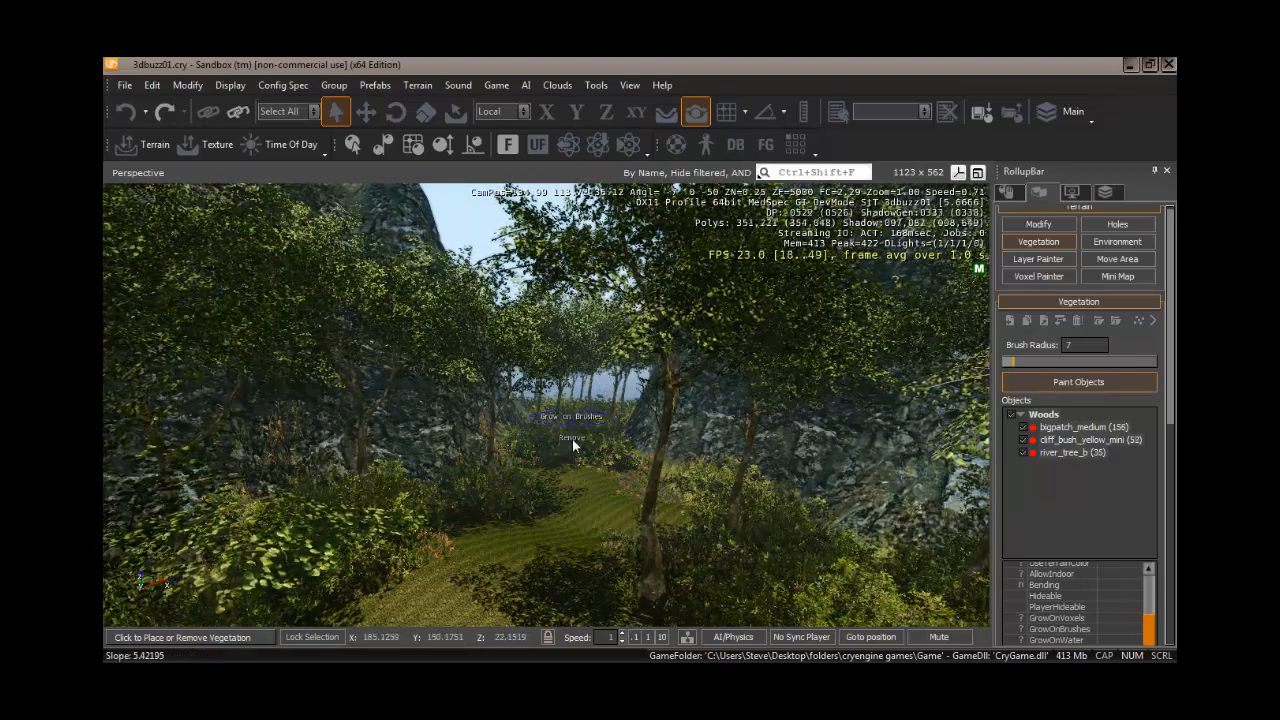
{"action": "left_click", "coordinate": [572, 438], "text": "ctrl"}
{"action": "left_click", "coordinate": [577, 450], "text": "ctrl"}
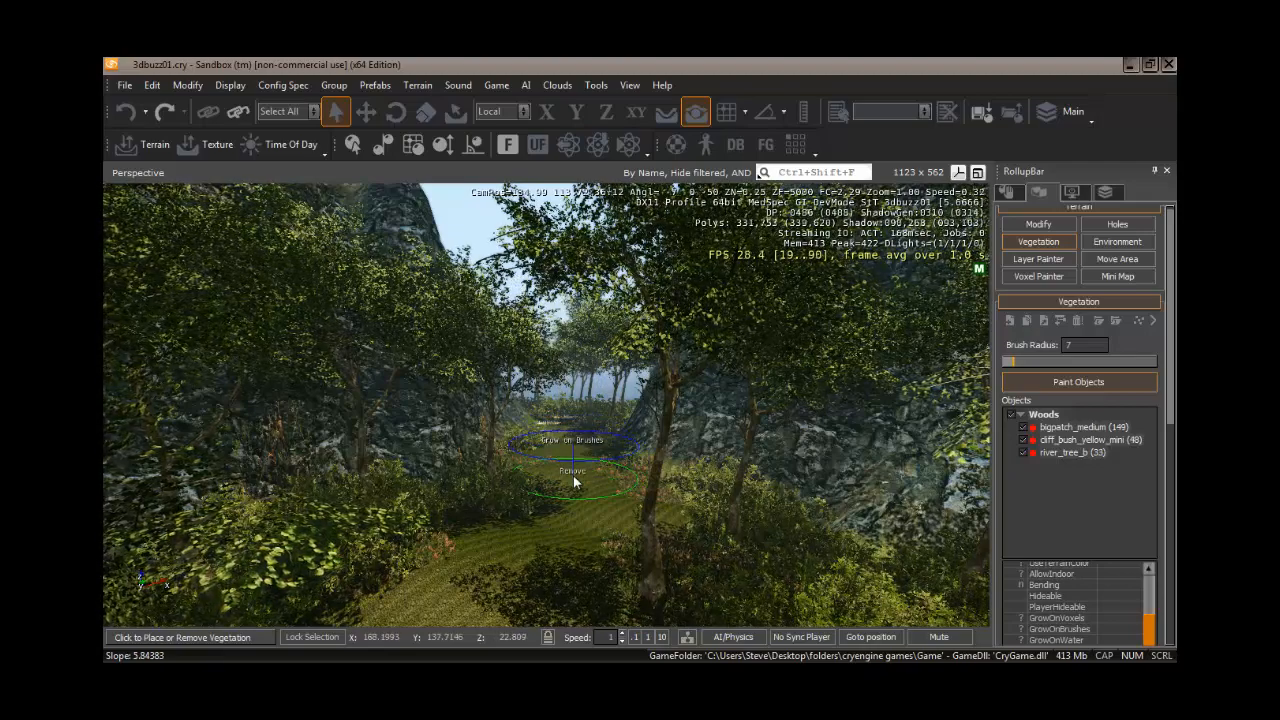
- Remove more vegetation at the far end of the clearing between the rock walls
{"action": "key", "text": "w"}
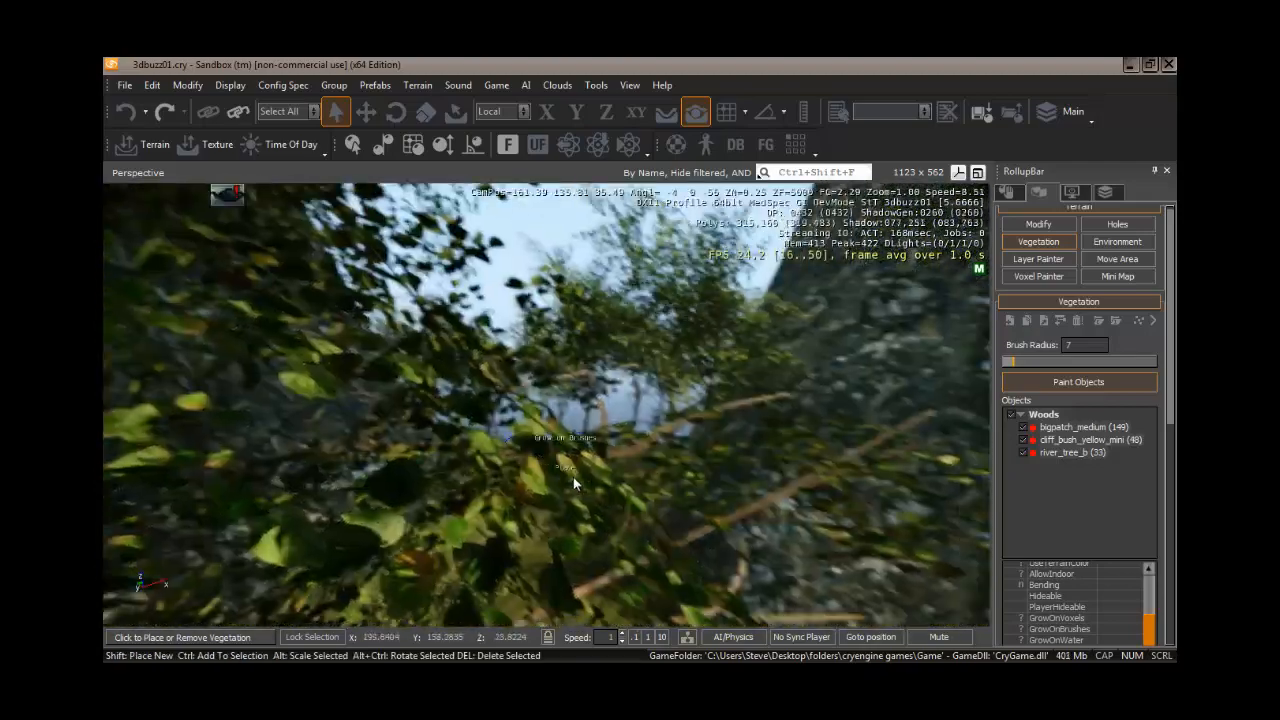
{"action": "right_click_drag", "start_coordinate": [574, 481], "coordinate": [560, 522]}
{"action": "key", "text": "q"}
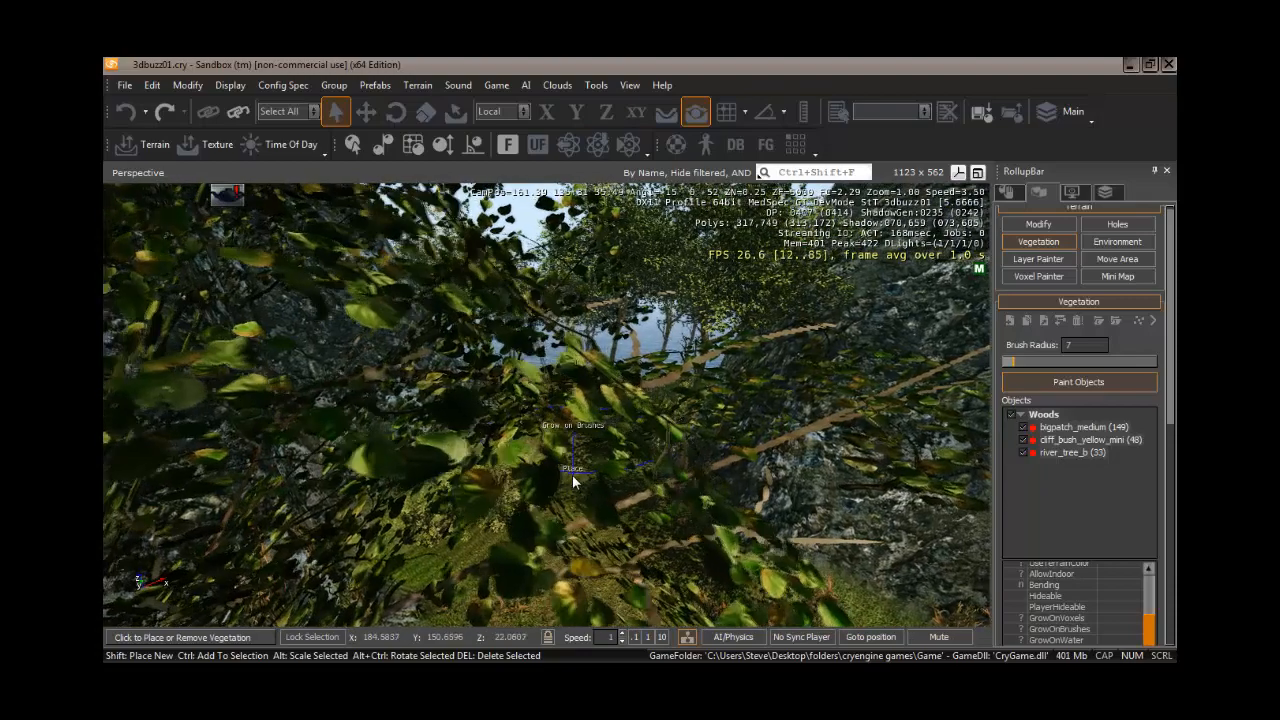
{"action": "key", "text": "w"}
{"action": "right_click_drag", "start_coordinate": [573, 476], "coordinate": [573, 476]}
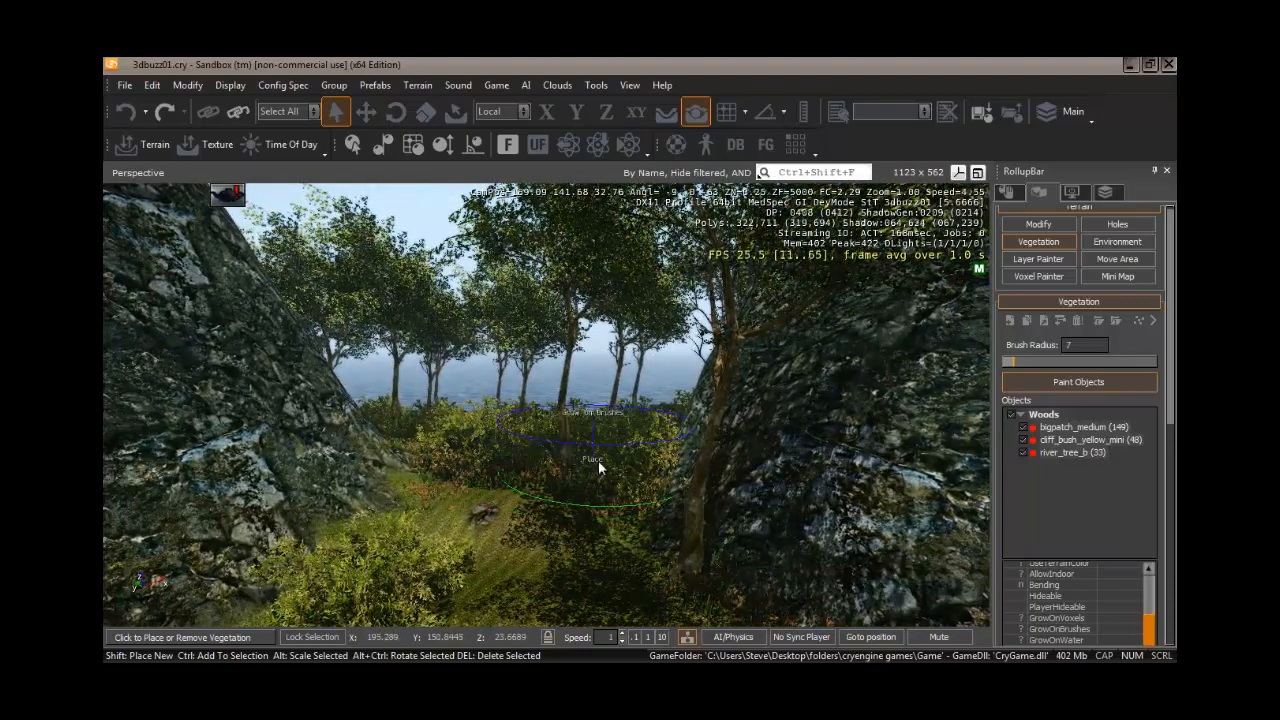
{"action": "left_click_drag", "start_coordinate": [608, 471], "coordinate": [588, 480], "text": "ctrl"}
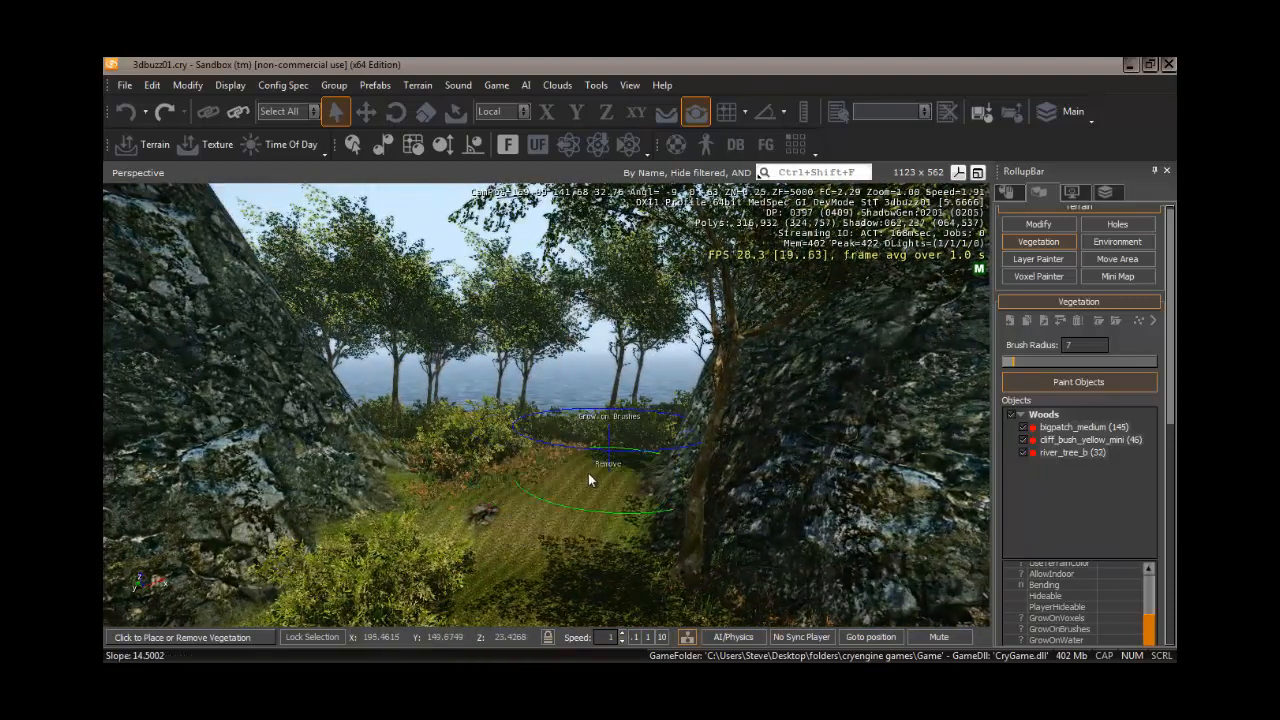
{"action": "key", "text": "w"}
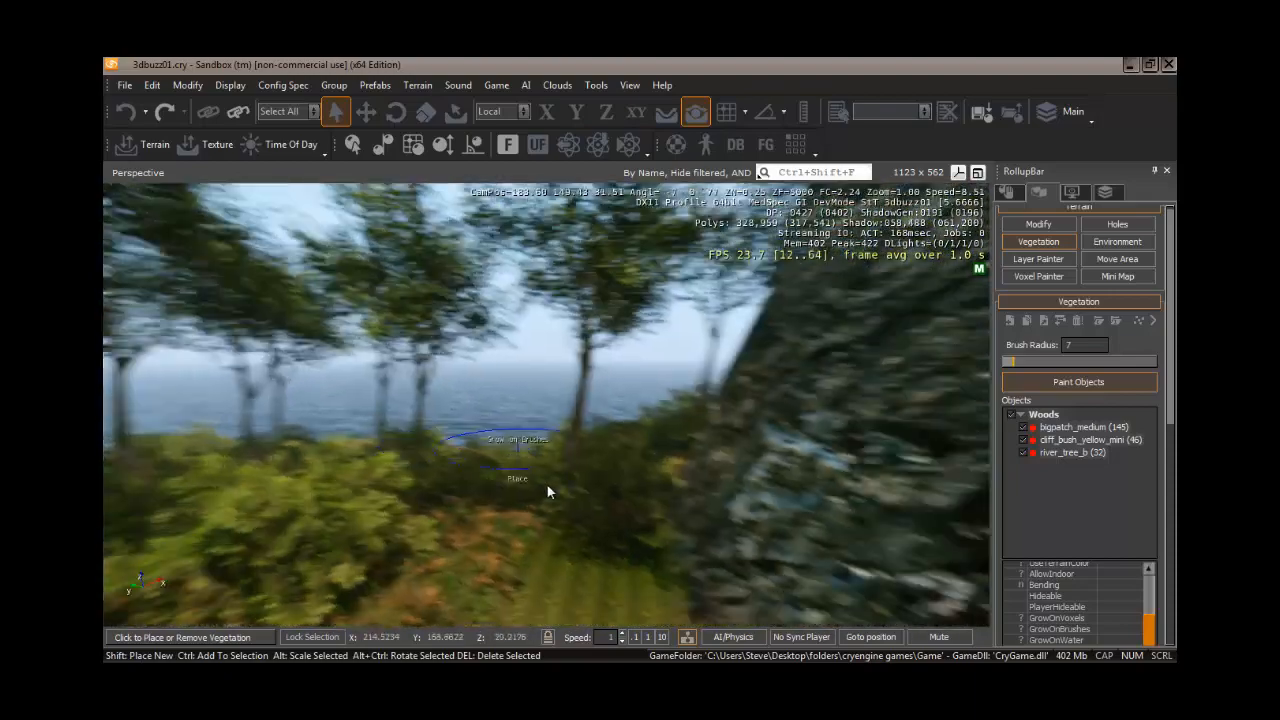
{"action": "key", "text": "a"}
{"action": "mouse_move", "coordinate": [547, 486]}
{"action": "right_mouse_down"}
{"action": "mouse_move", "coordinate": [565, 486]}
{"action": "mouse_move", "coordinate": [547, 487]}
{"action": "right_mouse_up"}
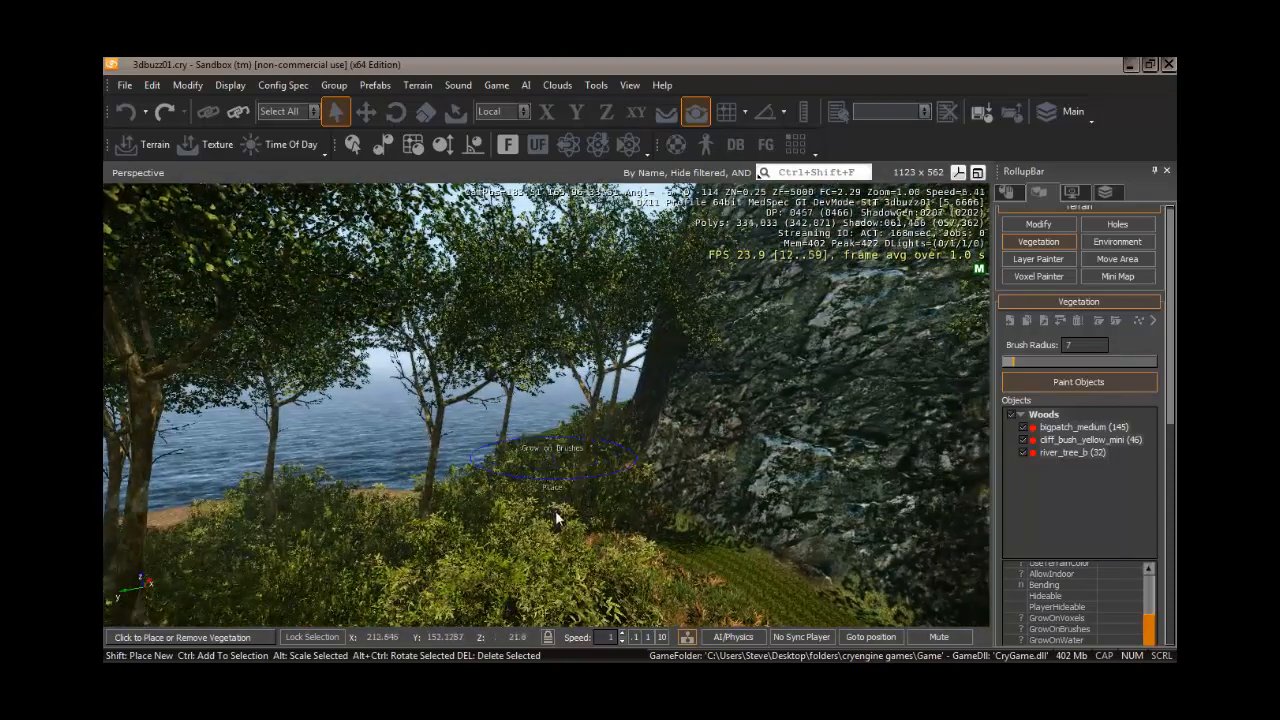
- With a brush radius of 4, thin out bushes and trees along the grass edge beside the sea cliff
{"action": "left_click", "coordinate": [532, 575], "text": "ctrl"}
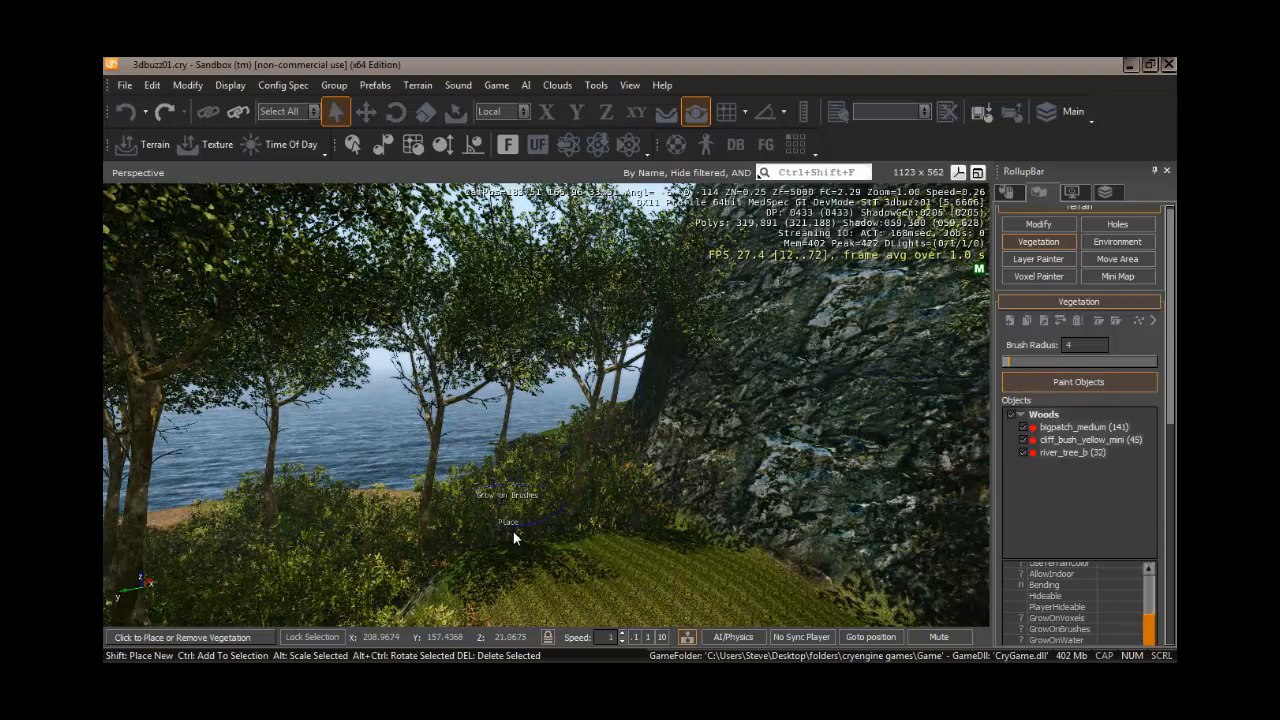
{"action": "left_click", "coordinate": [512, 534], "text": "ctrl"}
{"action": "left_click", "coordinate": [520, 512], "text": "ctrl"}
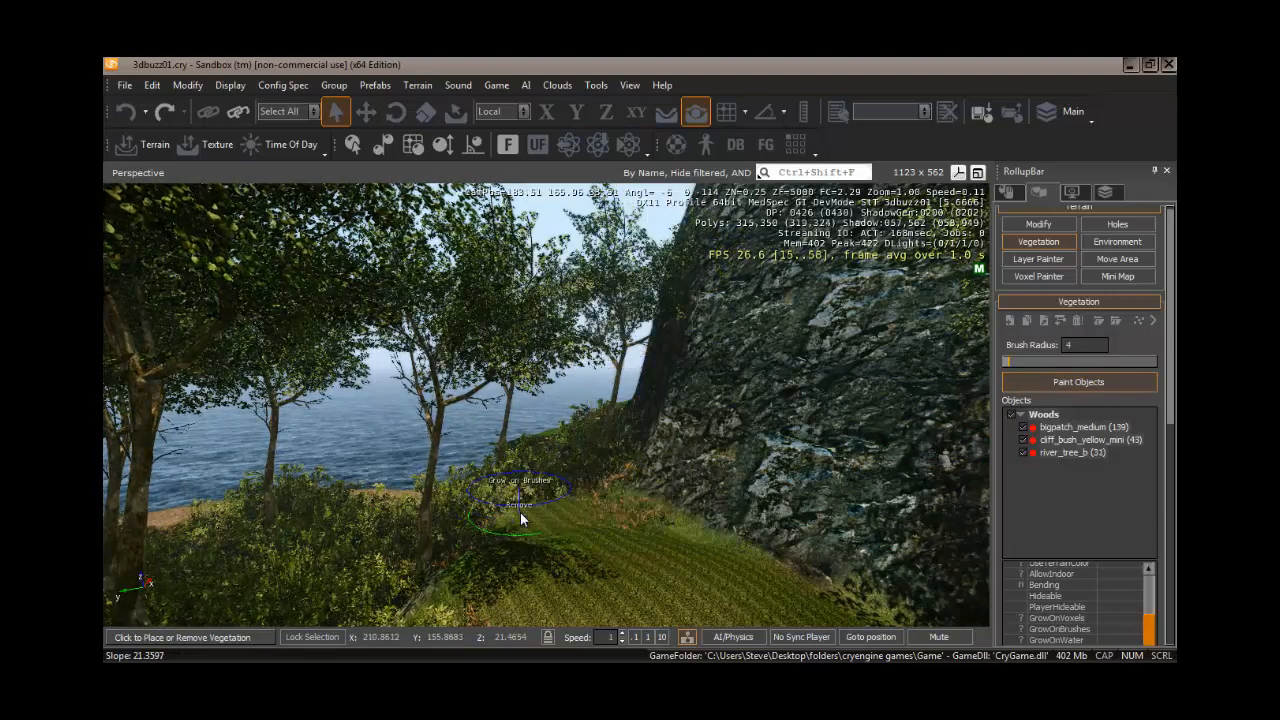
{"action": "left_click", "coordinate": [515, 515]}
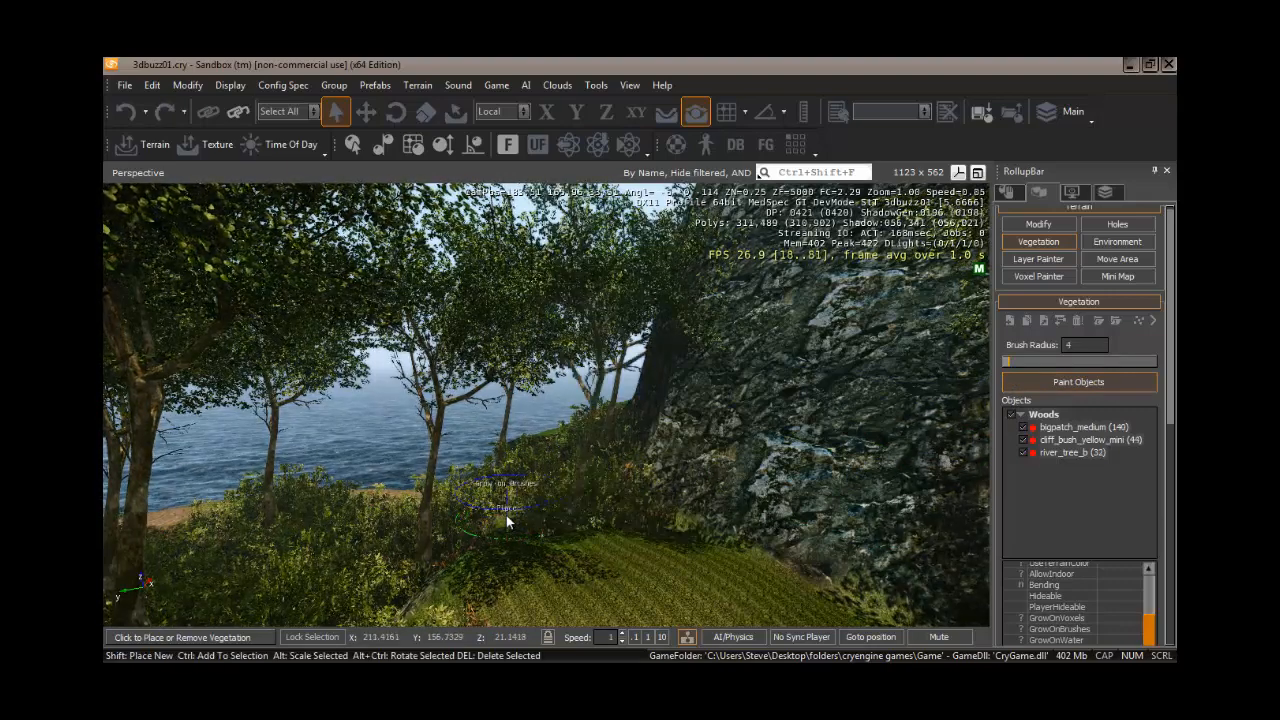
{"action": "left_click", "coordinate": [504, 506], "text": "ctrl"}
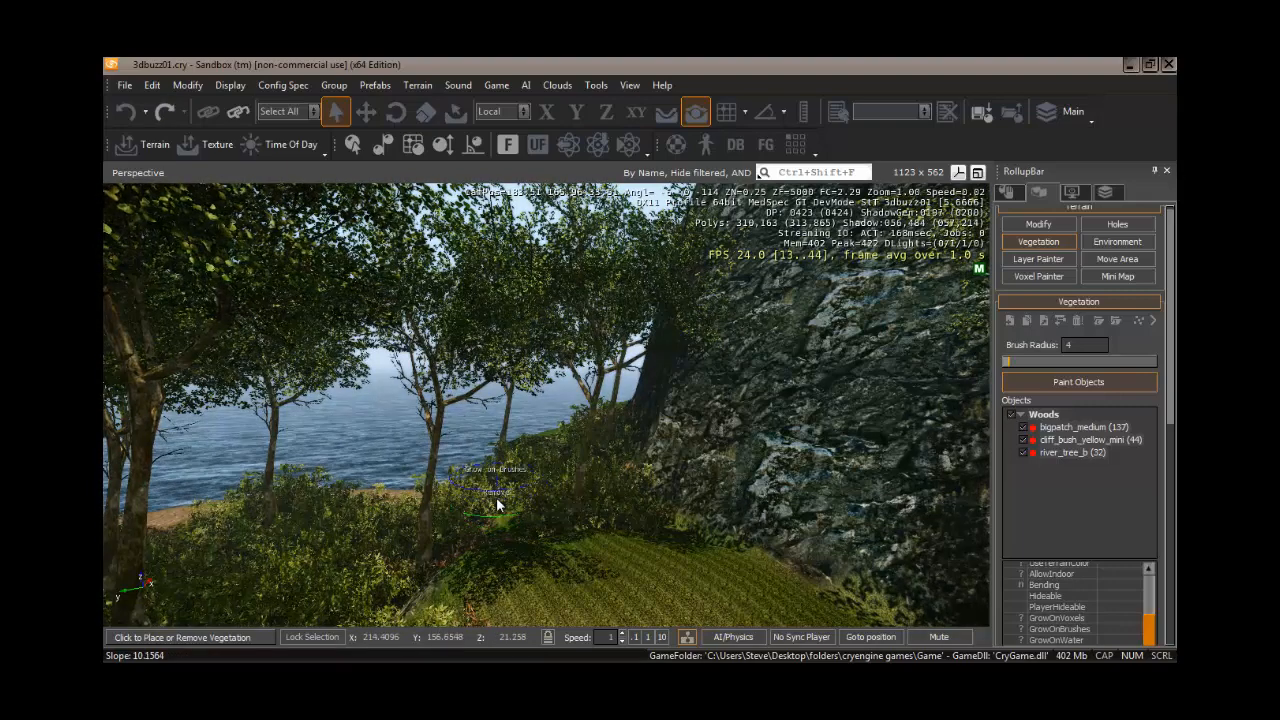
{"action": "left_click", "coordinate": [508, 498], "text": "ctrl"}
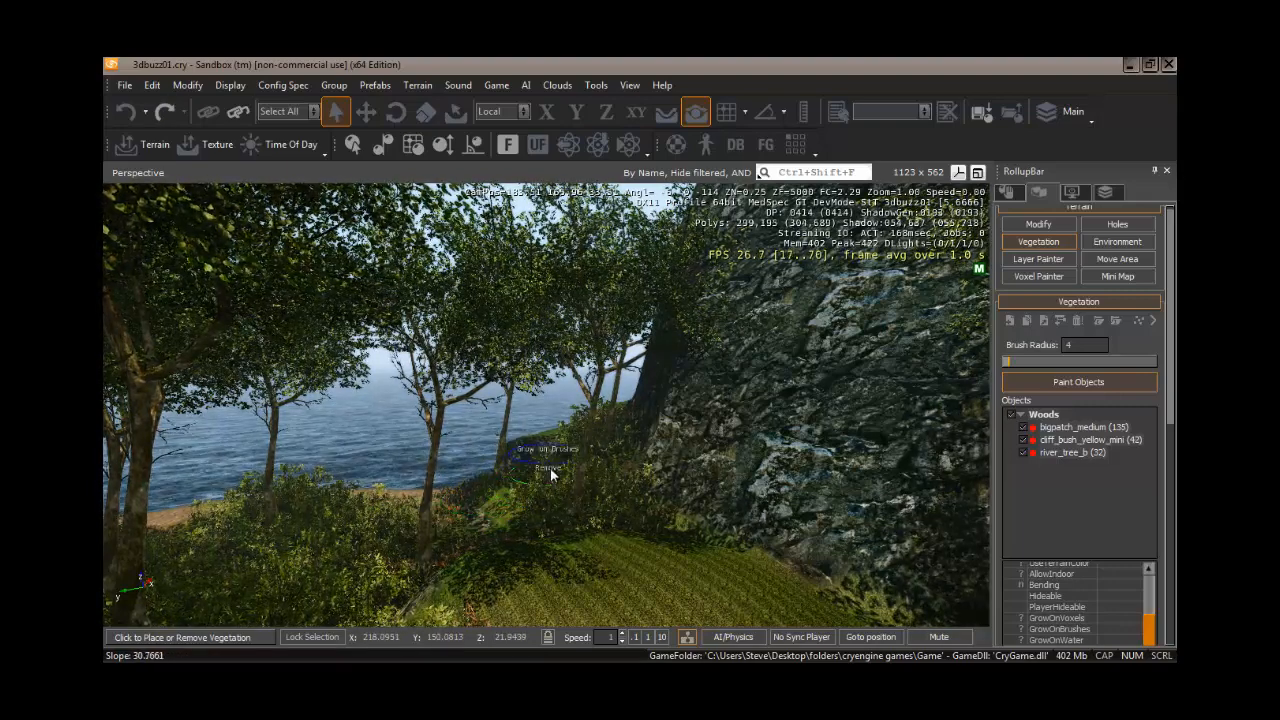
{"action": "left_click", "coordinate": [549, 467], "text": "ctrl"}
- Select a bush near the grassy clearing and delete it
{"action": "key", "text": "w"}
{"action": "mouse_move", "coordinate": [496, 510]}
{"action": "right_mouse_down"}
{"action": "mouse_move", "coordinate": [515, 509]}
{"action": "mouse_move", "coordinate": [497, 512]}
{"action": "mouse_move", "coordinate": [512, 526]}
{"action": "mouse_move", "coordinate": [498, 514]}
{"action": "mouse_move", "coordinate": [541, 510]}
{"action": "right_mouse_up"}
{"action": "key", "text": "a"}
{"action": "left_click", "coordinate": [540, 509]}
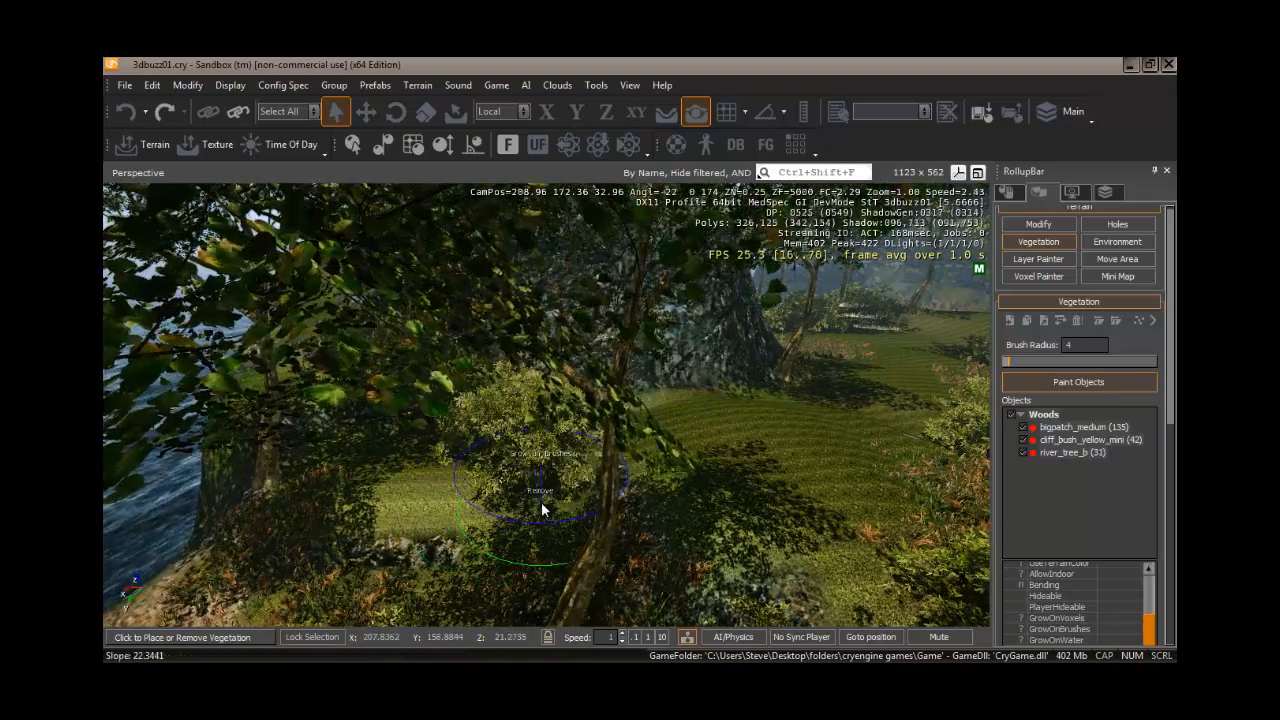
{"action": "key", "text": "Delete"}
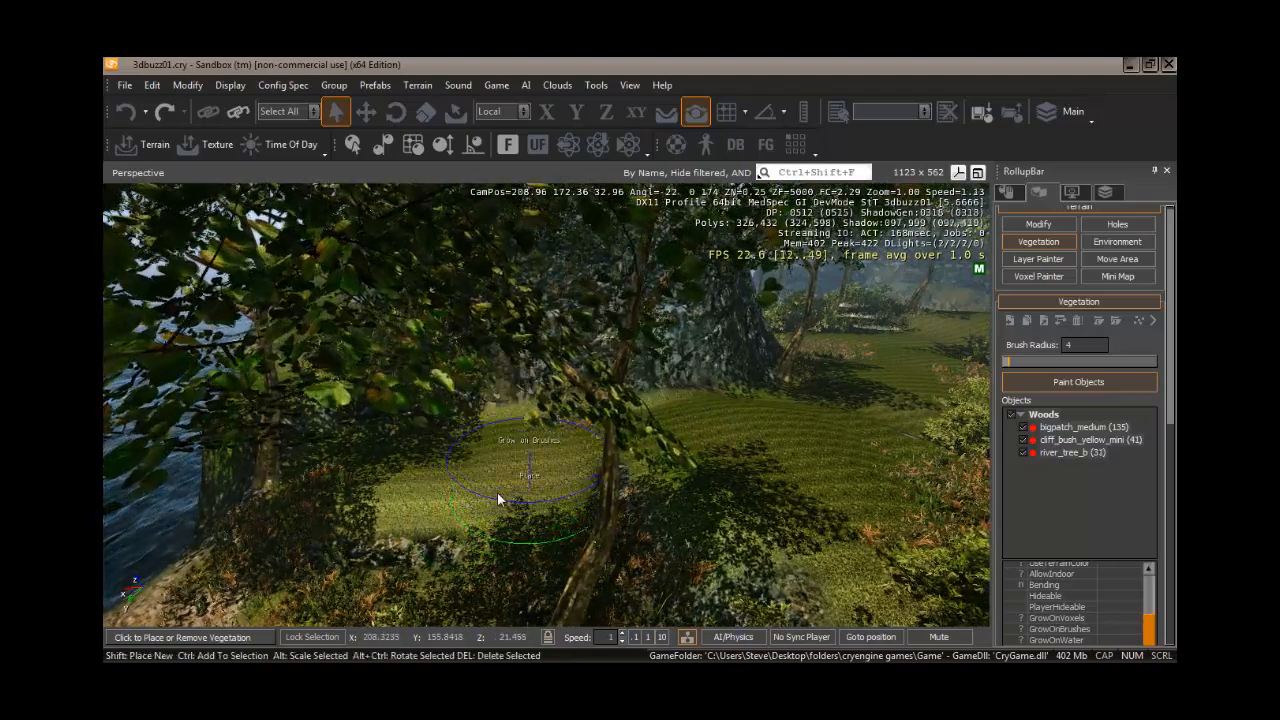
{"action": "mouse_move", "coordinate": [503, 500]}
{"action": "right_mouse_down"}
{"action": "mouse_move", "coordinate": [499, 486]}
{"action": "mouse_move", "coordinate": [507, 506]}
{"action": "right_mouse_up"}
{"action": "key", "text": "w"}
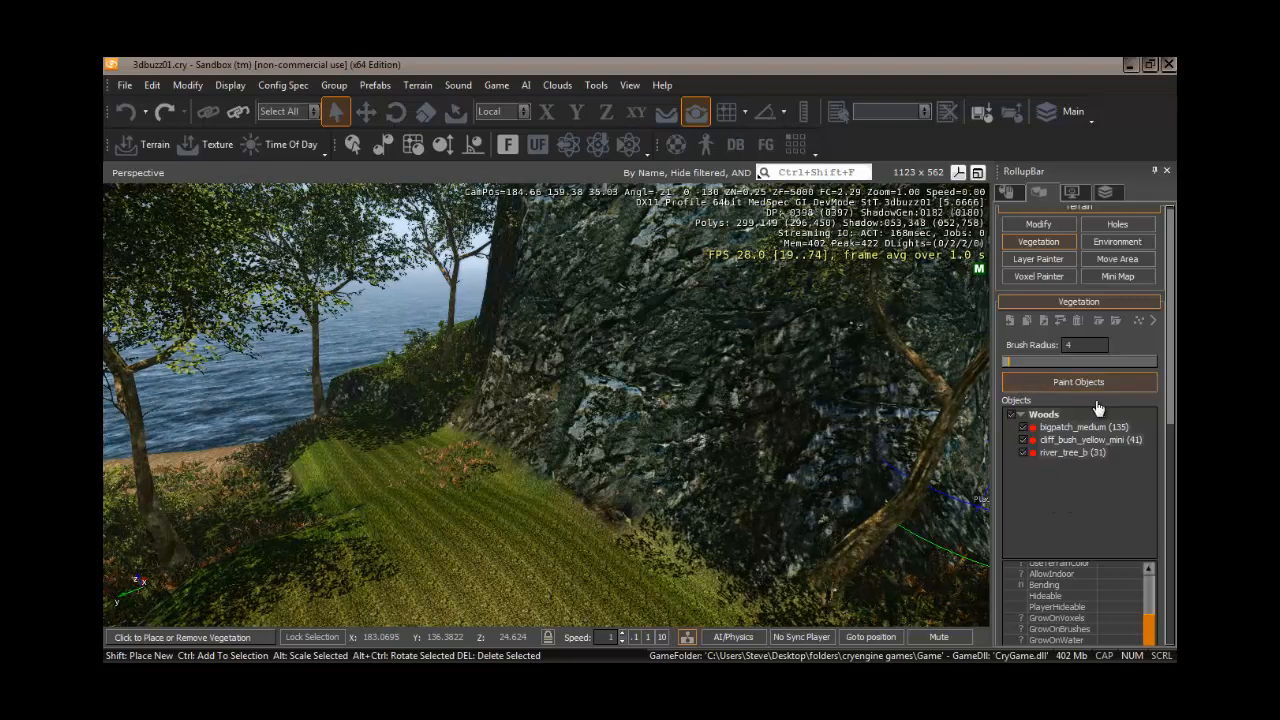
- Select only river_tree_b, set the brush radius to 2, and place a single tree on the grass slope
{"action": "left_click", "coordinate": [1057, 455]}
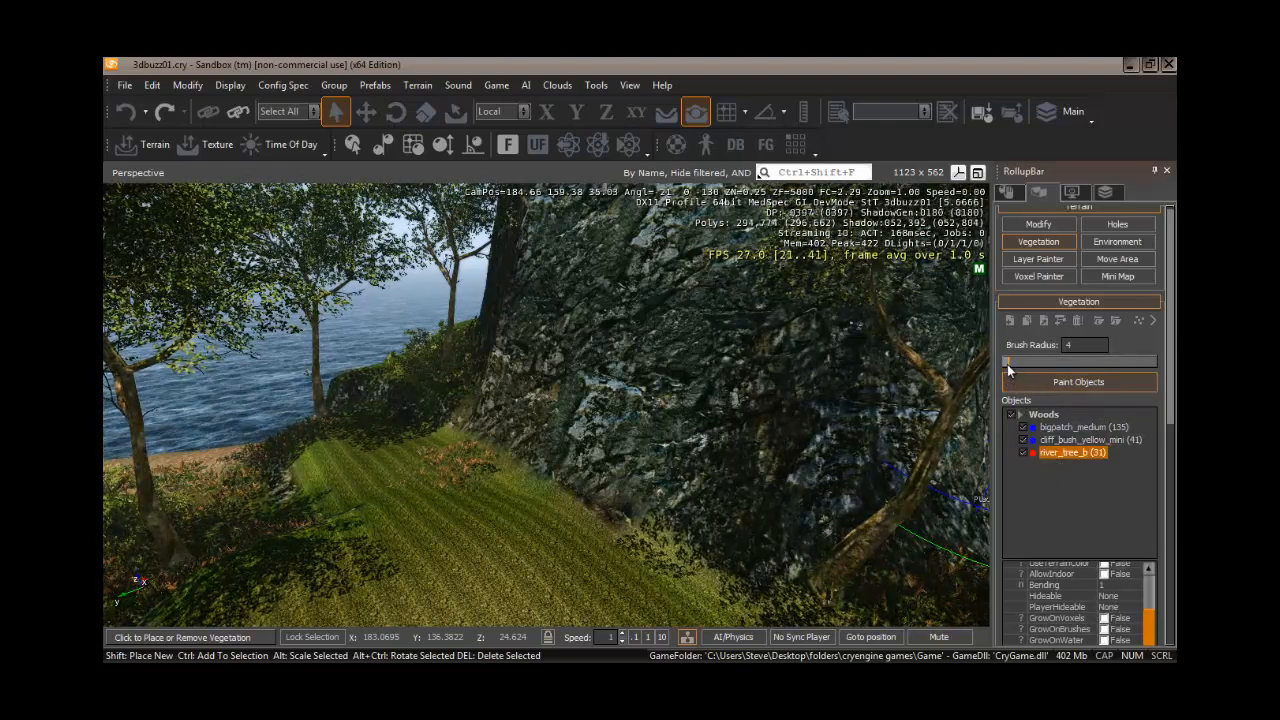
{"action": "left_click_drag", "start_coordinate": [1008, 364], "coordinate": [1004, 364]}
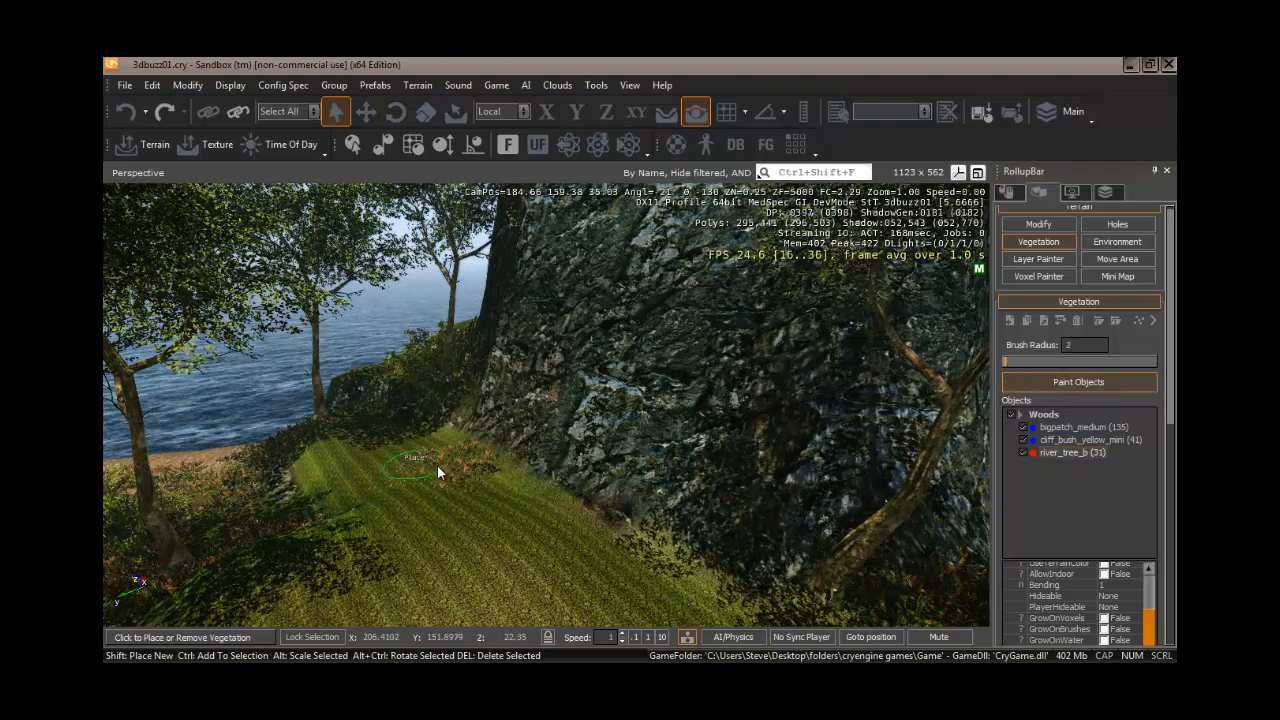
{"action": "left_click", "coordinate": [501, 494]}
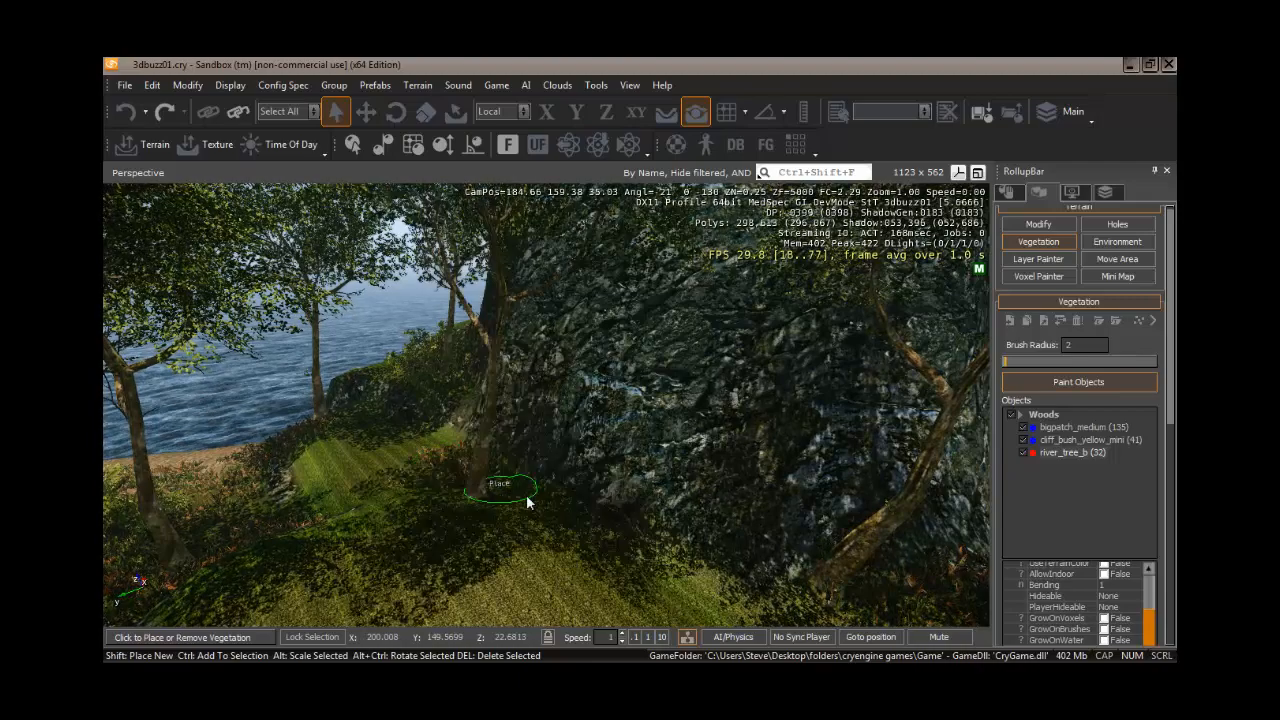
{"action": "mouse_move", "coordinate": [466, 556]}
{"action": "right_mouse_down"}
{"action": "mouse_move", "coordinate": [491, 556]}
{"action": "mouse_move", "coordinate": [465, 557]}
{"action": "right_mouse_up"}
- Place another river_tree_b beside the rock face at the edge of the grass
{"action": "key", "text": "a"}
{"action": "key", "text": "w"}
{"action": "key", "text": "w"}
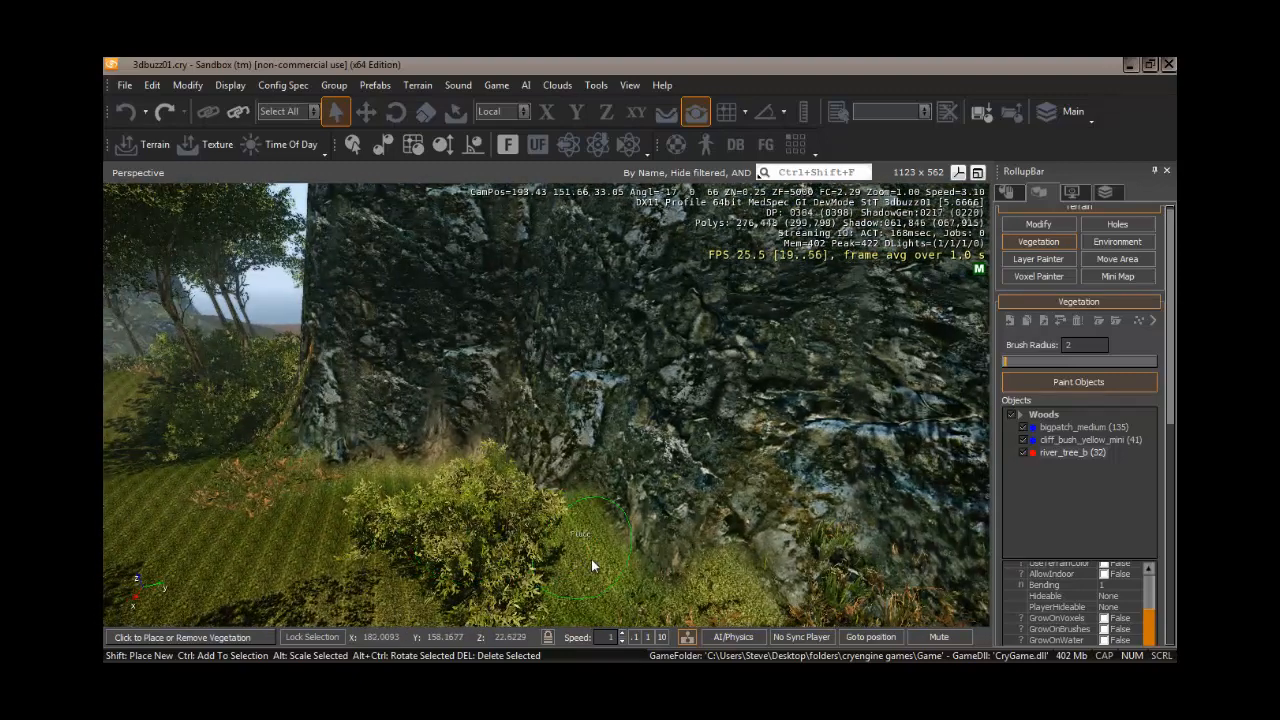
{"action": "left_click", "coordinate": [567, 570]}
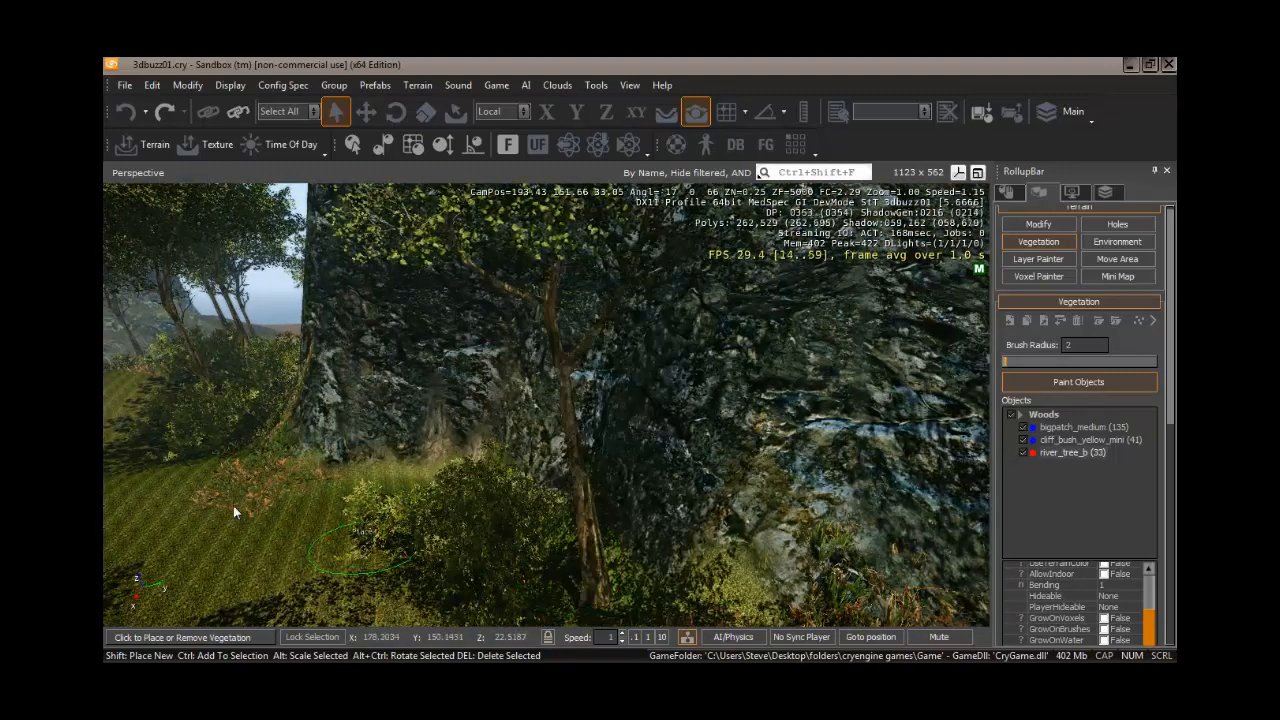
{"action": "key", "text": "w"}
{"action": "mouse_move", "coordinate": [143, 500]}
{"action": "right_mouse_down"}
{"action": "mouse_move", "coordinate": [119, 504]}
{"action": "mouse_move", "coordinate": [153, 503]}
{"action": "mouse_move", "coordinate": [143, 499]}
{"action": "right_mouse_up"}
{"action": "key", "text": "s"}
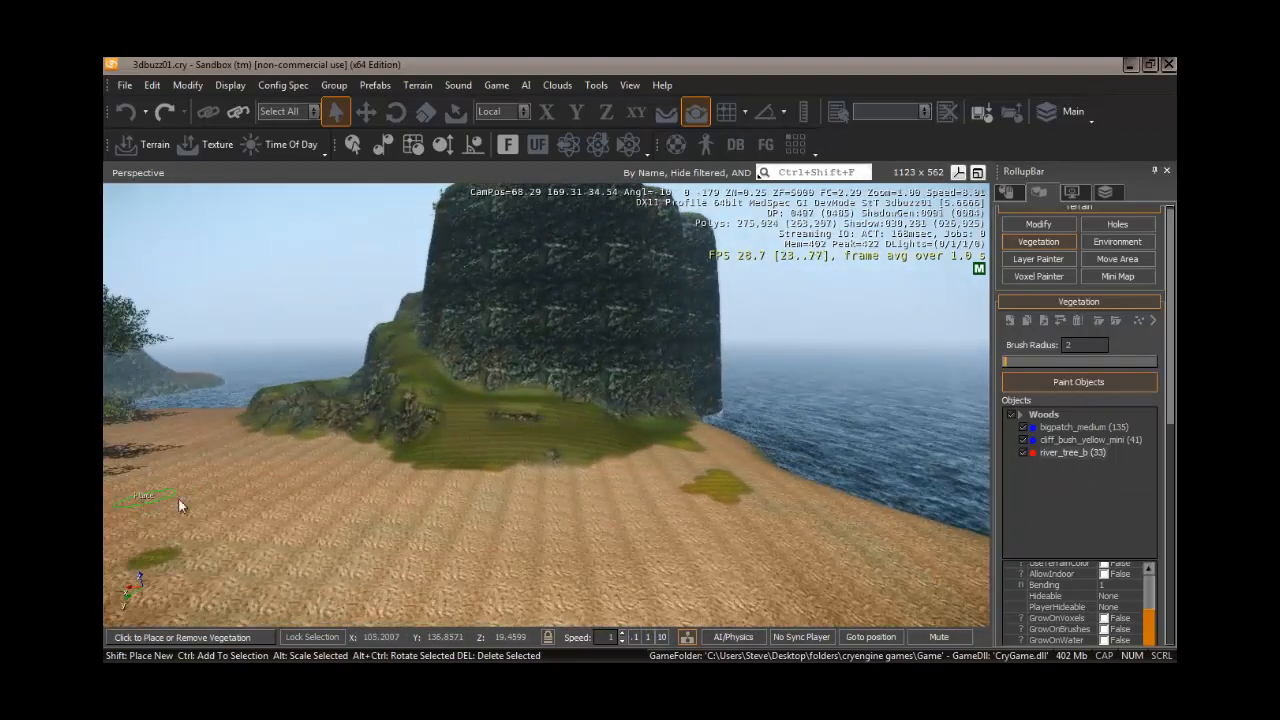
- Set the brush radius to 9, select the whole Woods category, and paint vegetation on the grassy base of the rock hill
{"action": "left_click", "coordinate": [1017, 362]}
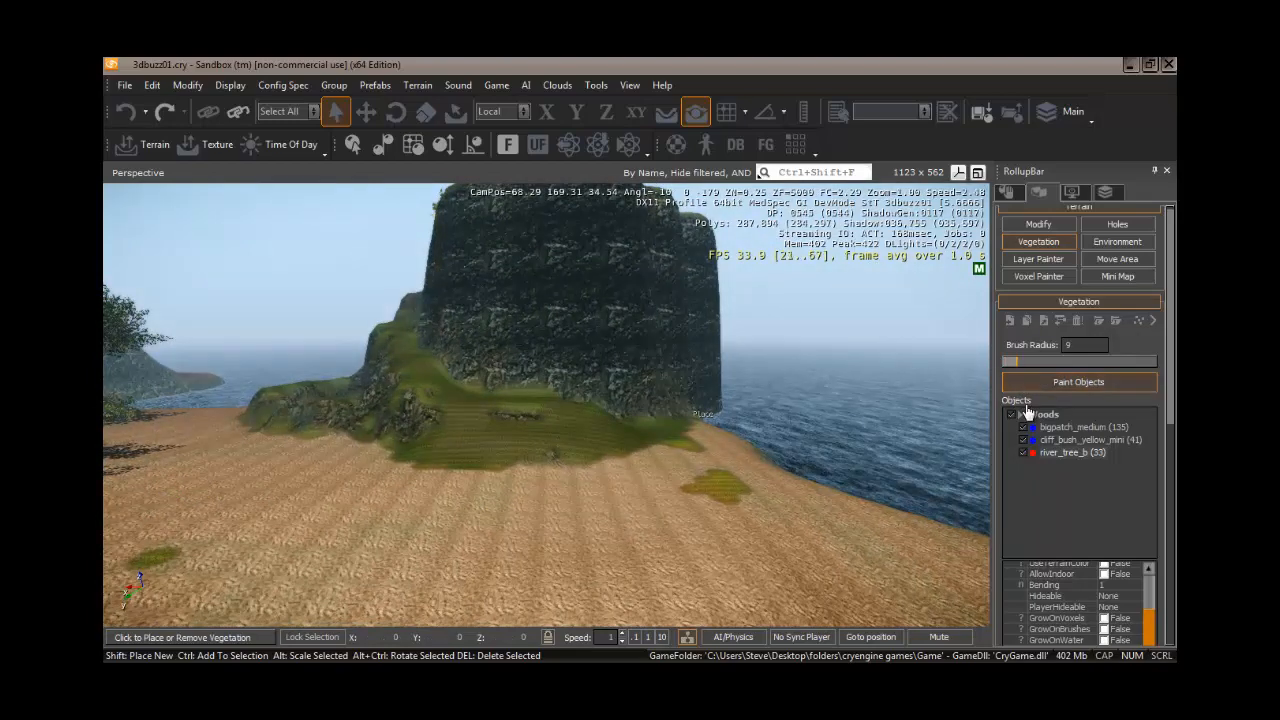
{"action": "left_click", "coordinate": [1038, 414]}
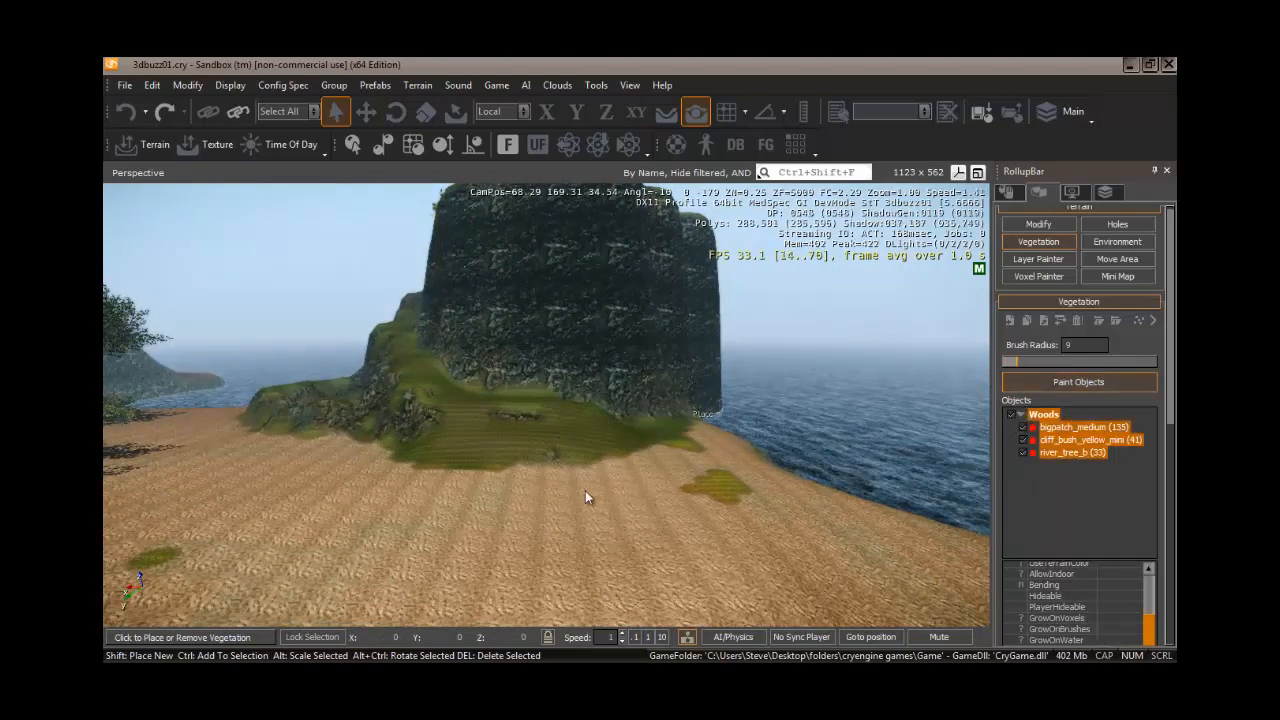
{"action": "left_click", "coordinate": [455, 440]}
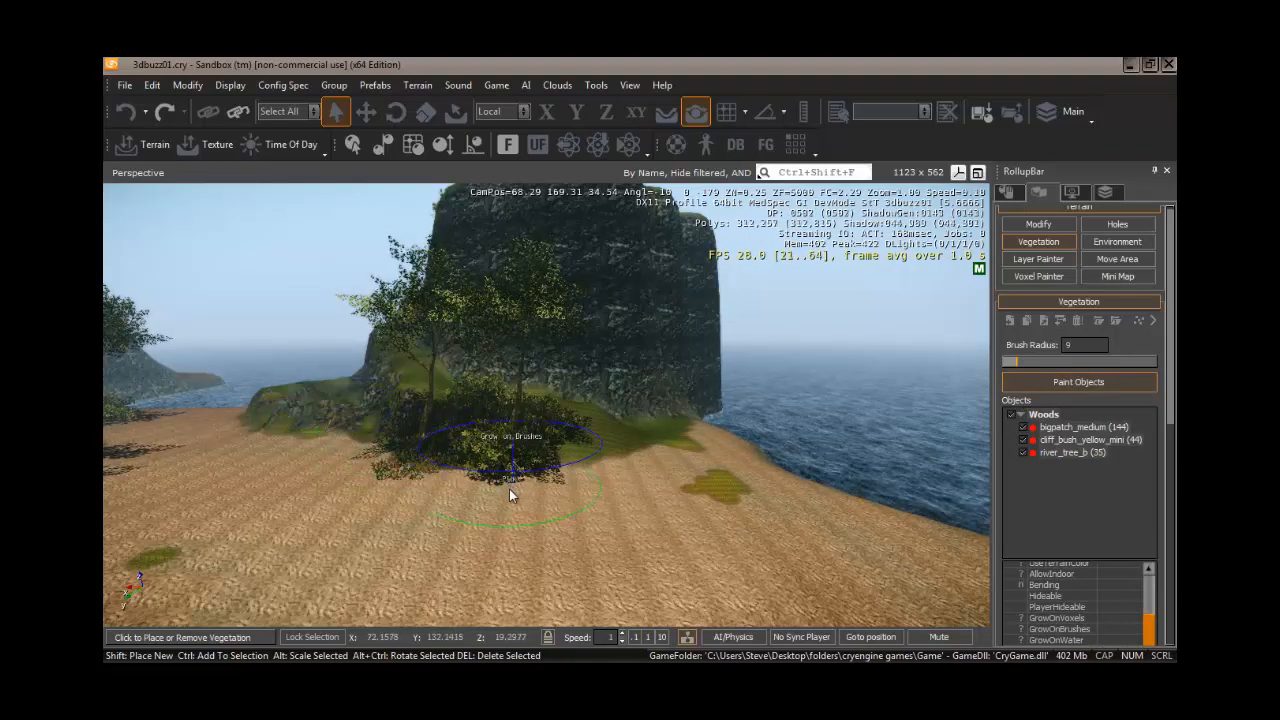
{"action": "key", "text": "w"}
{"action": "right_click_drag", "start_coordinate": [500, 494], "coordinate": [498, 495]}
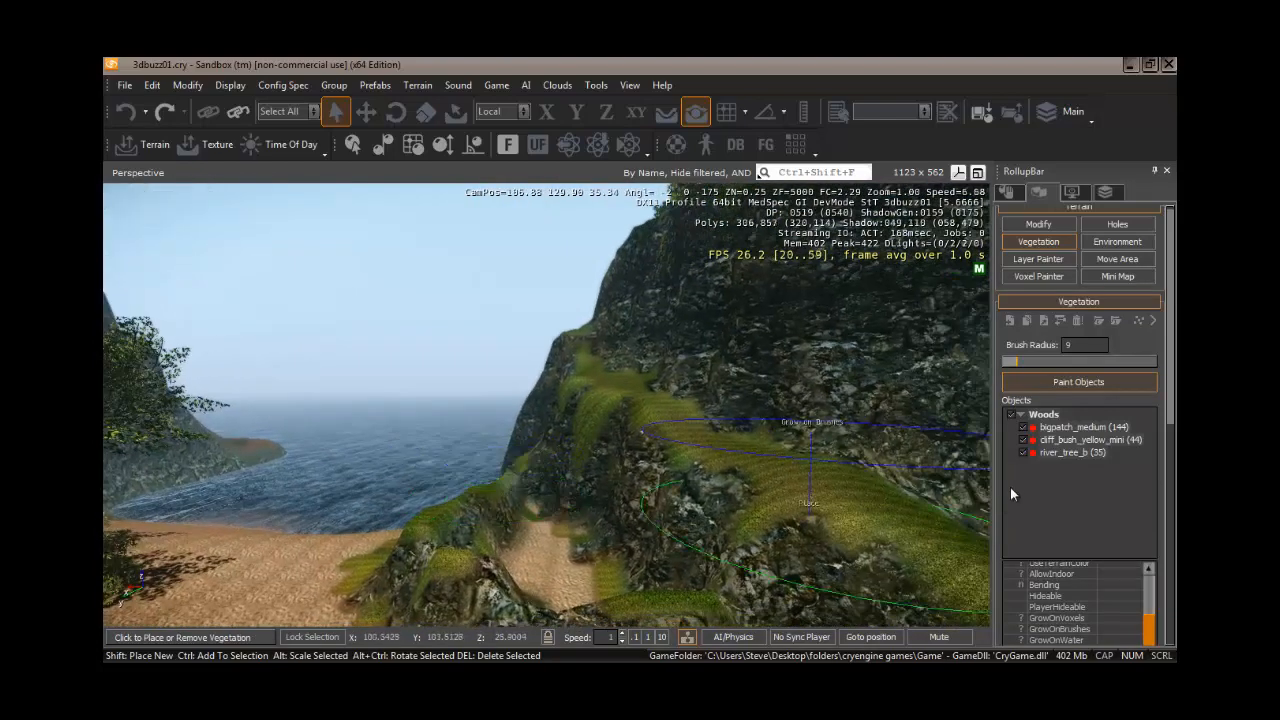
- Select only cliff_bush_yellow_mini and set the brush radius to 3
{"action": "left_click", "coordinate": [1063, 441]}
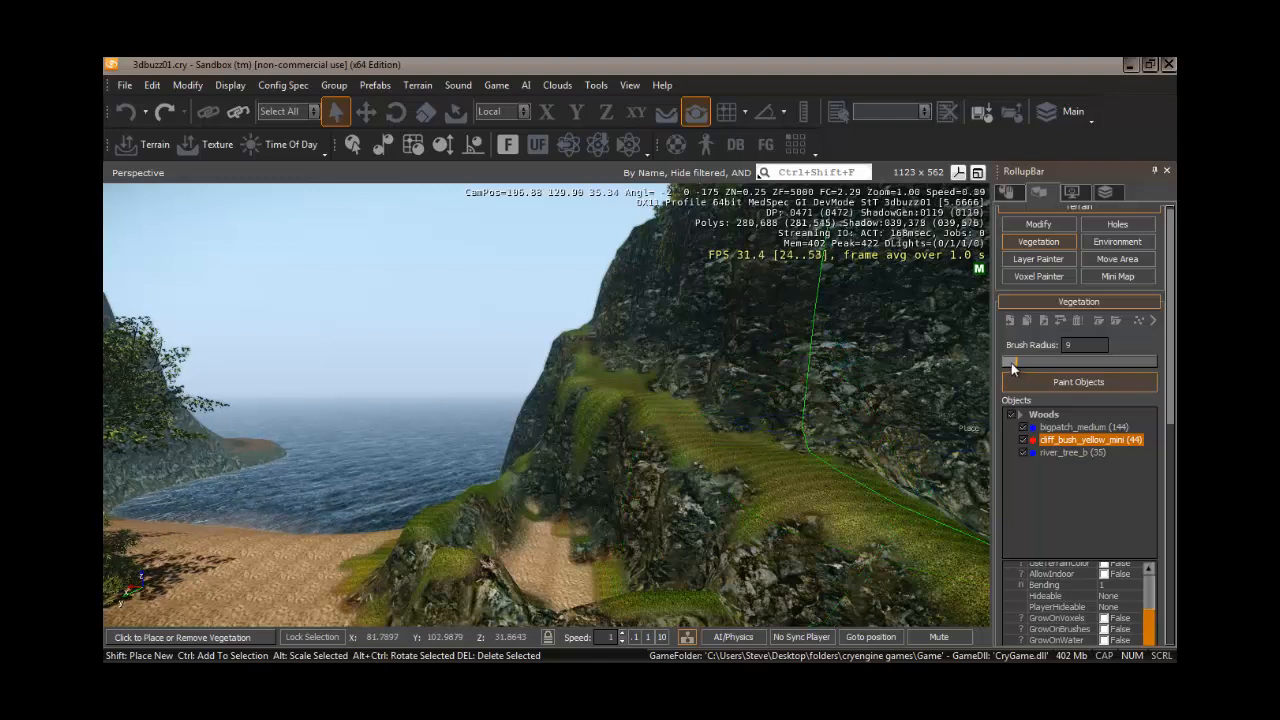
{"action": "left_click_drag", "start_coordinate": [1012, 368], "coordinate": [1005, 365]}
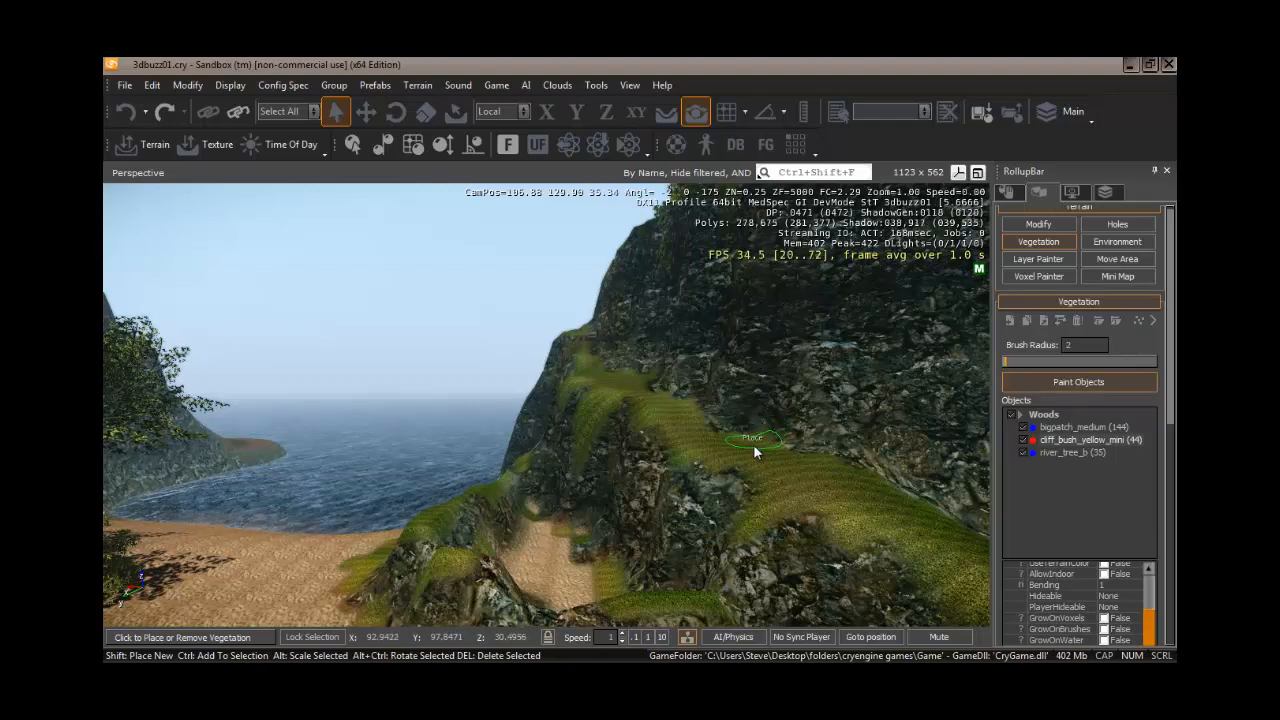
{"action": "left_click", "coordinate": [1009, 364]}
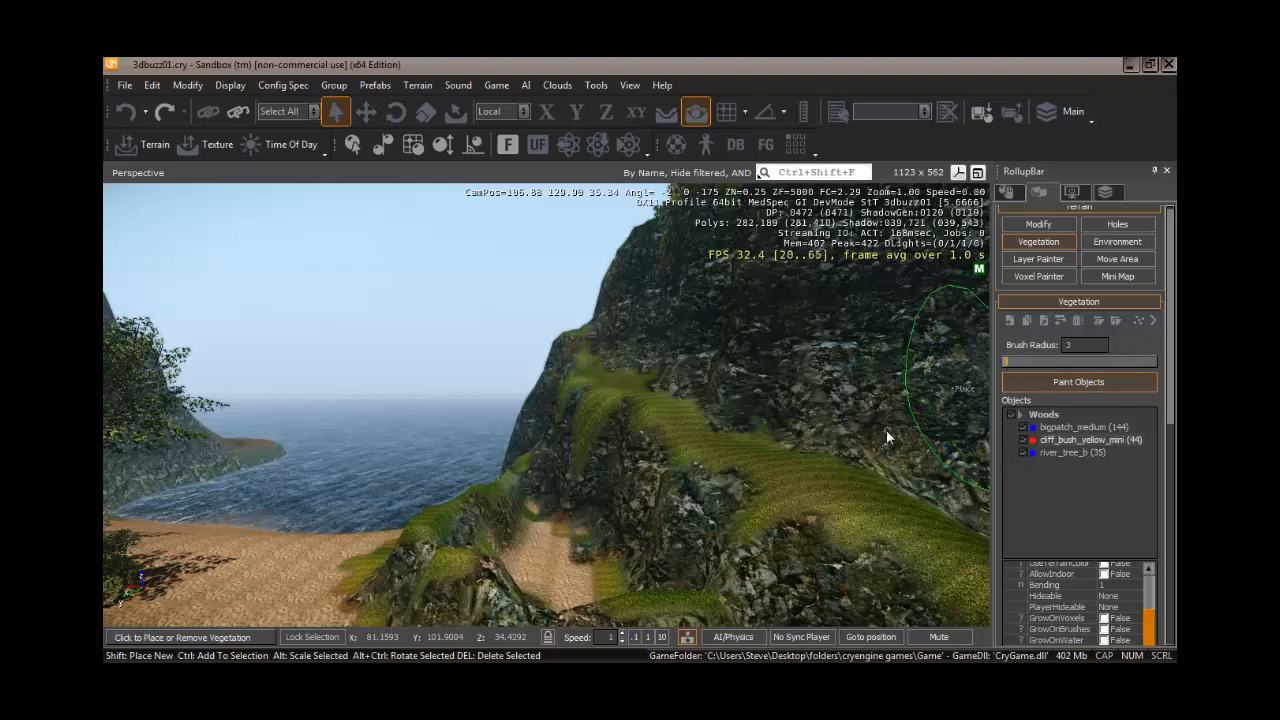
{"action": "left_click", "coordinate": [757, 451]}
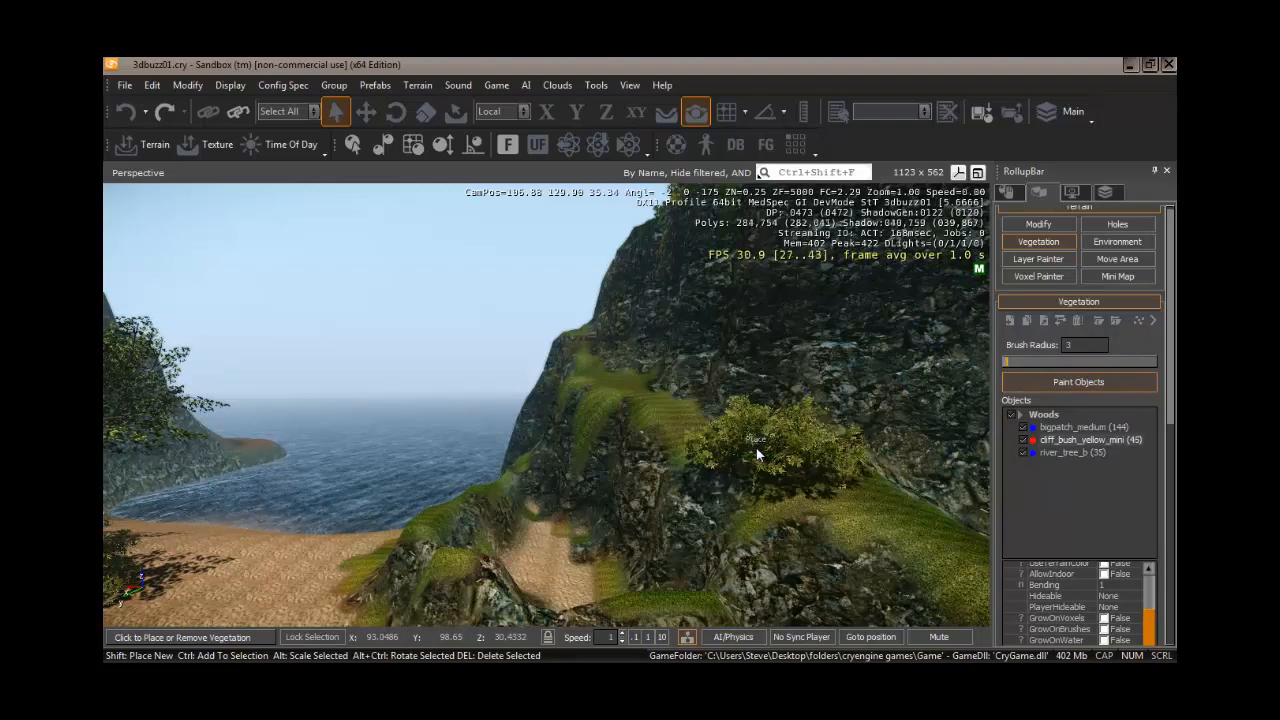
{"action": "key", "text": "ctrl+z"}
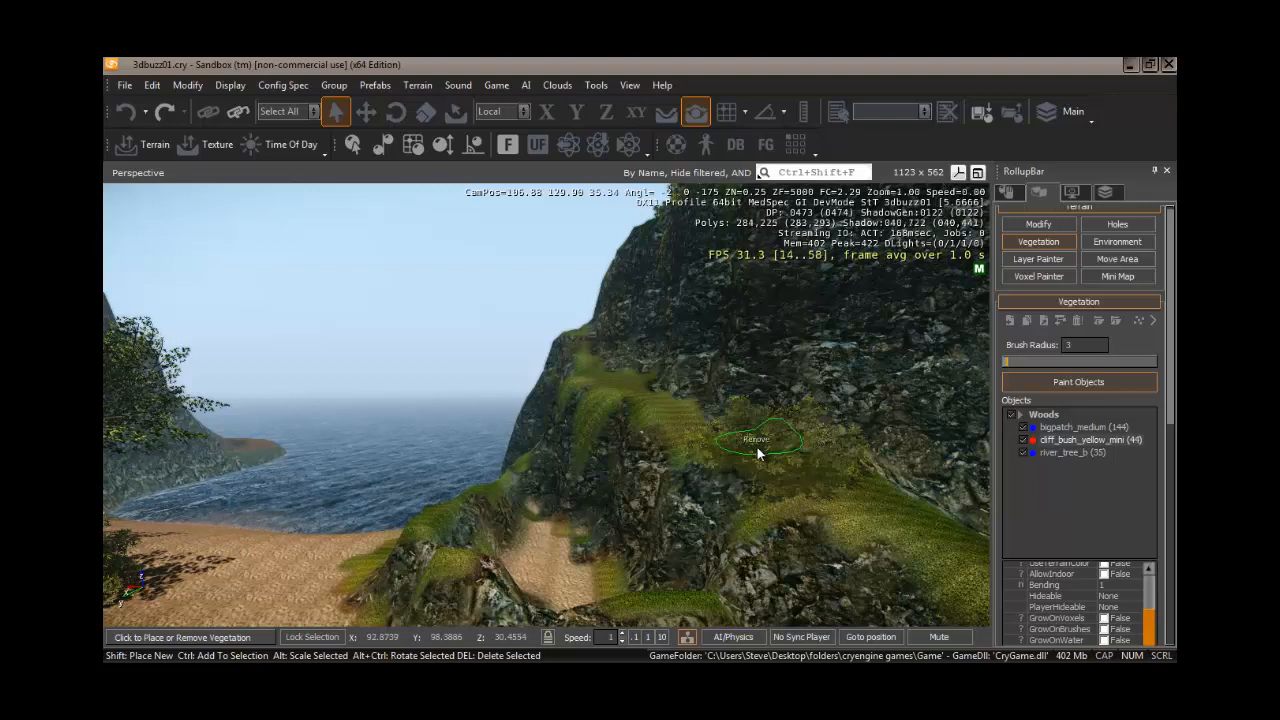
{"action": "left_click", "coordinate": [642, 382]}
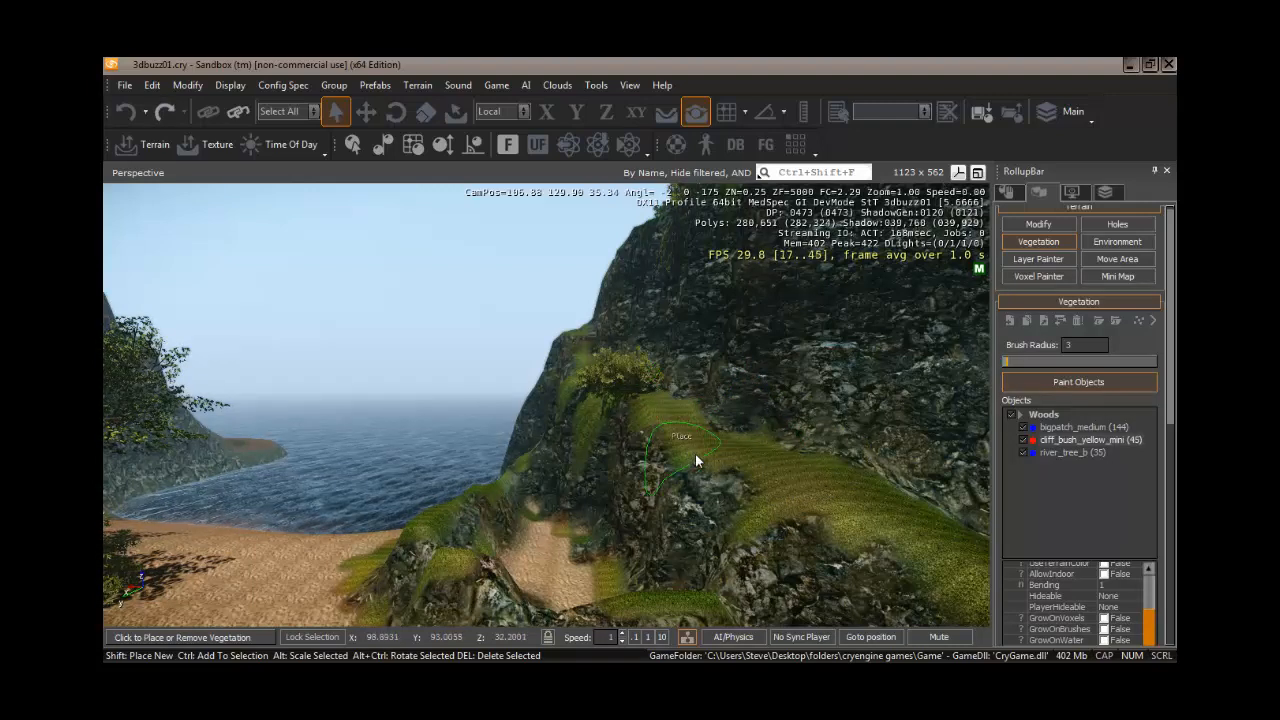
{"action": "key", "text": "ctrl+z"}
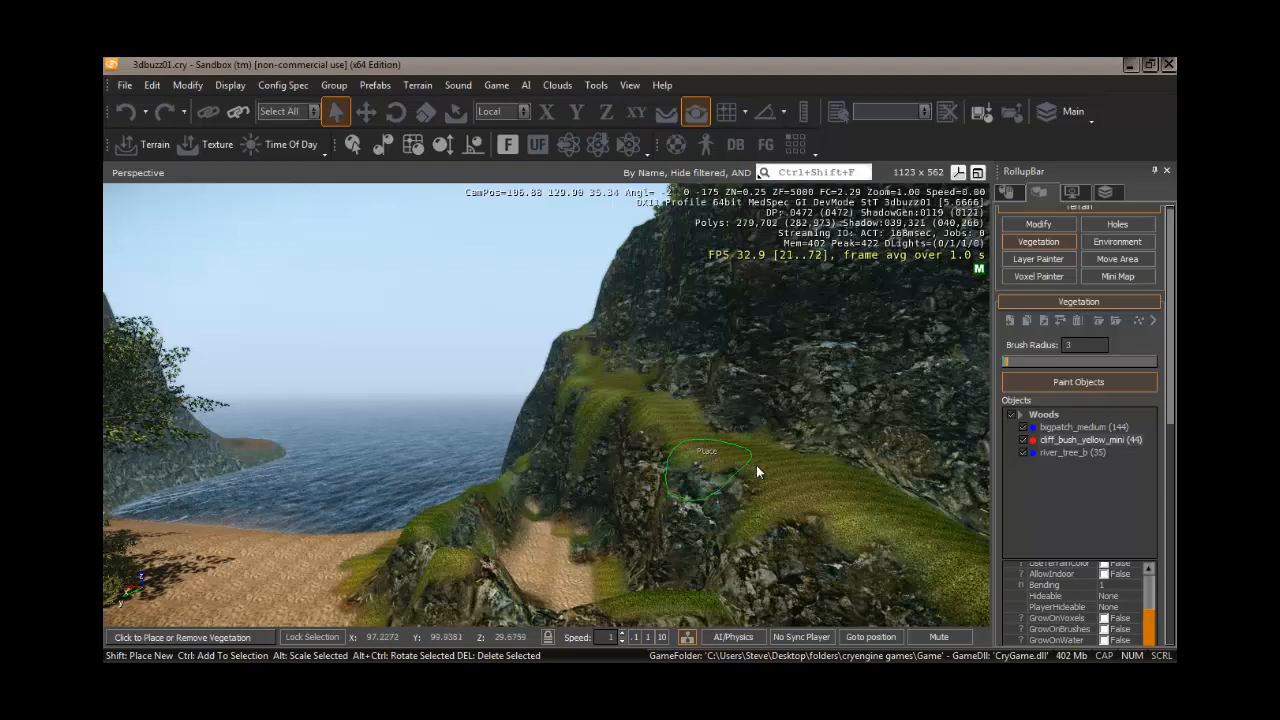
- Place two cliff bushes along the grassy ledge on the side of the rock island
{"action": "mouse_move", "coordinate": [767, 471]}
{"action": "right_mouse_down"}
{"action": "mouse_move", "coordinate": [787, 474]}
{"action": "mouse_move", "coordinate": [768, 470]}
{"action": "right_mouse_up"}
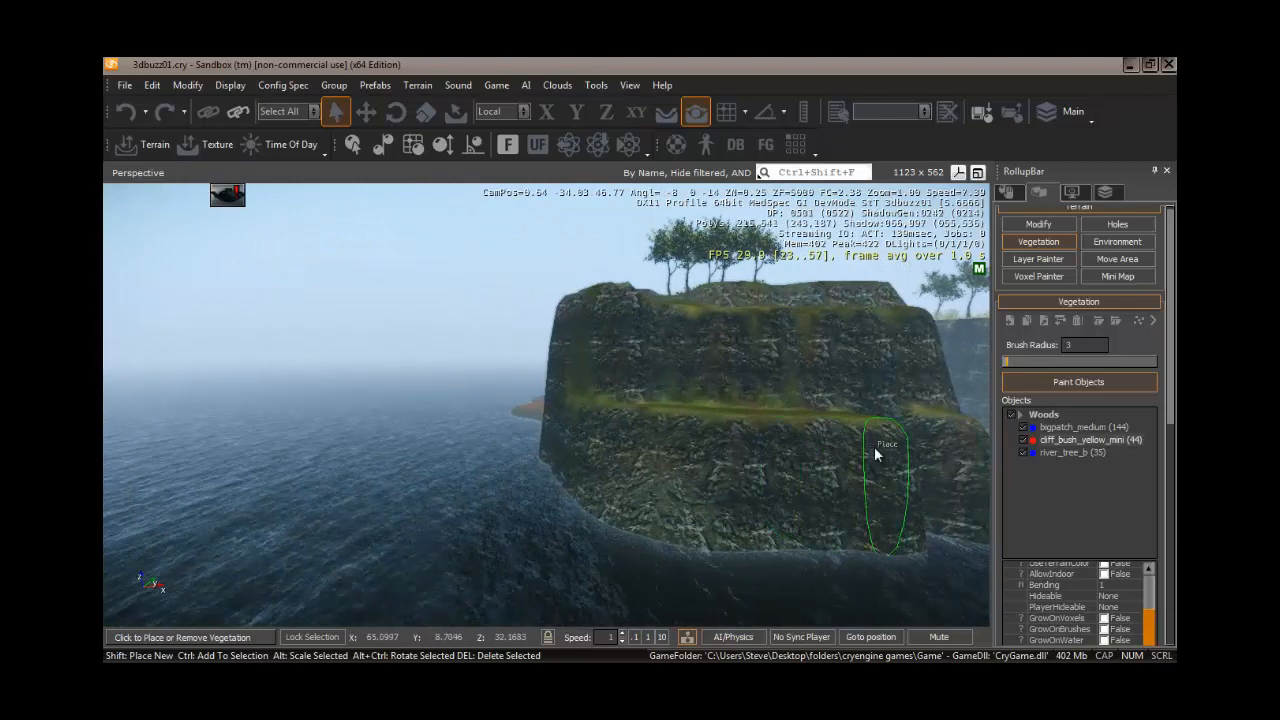
{"action": "right_click_drag", "start_coordinate": [876, 449], "coordinate": [873, 449]}
{"action": "key", "text": "w"}
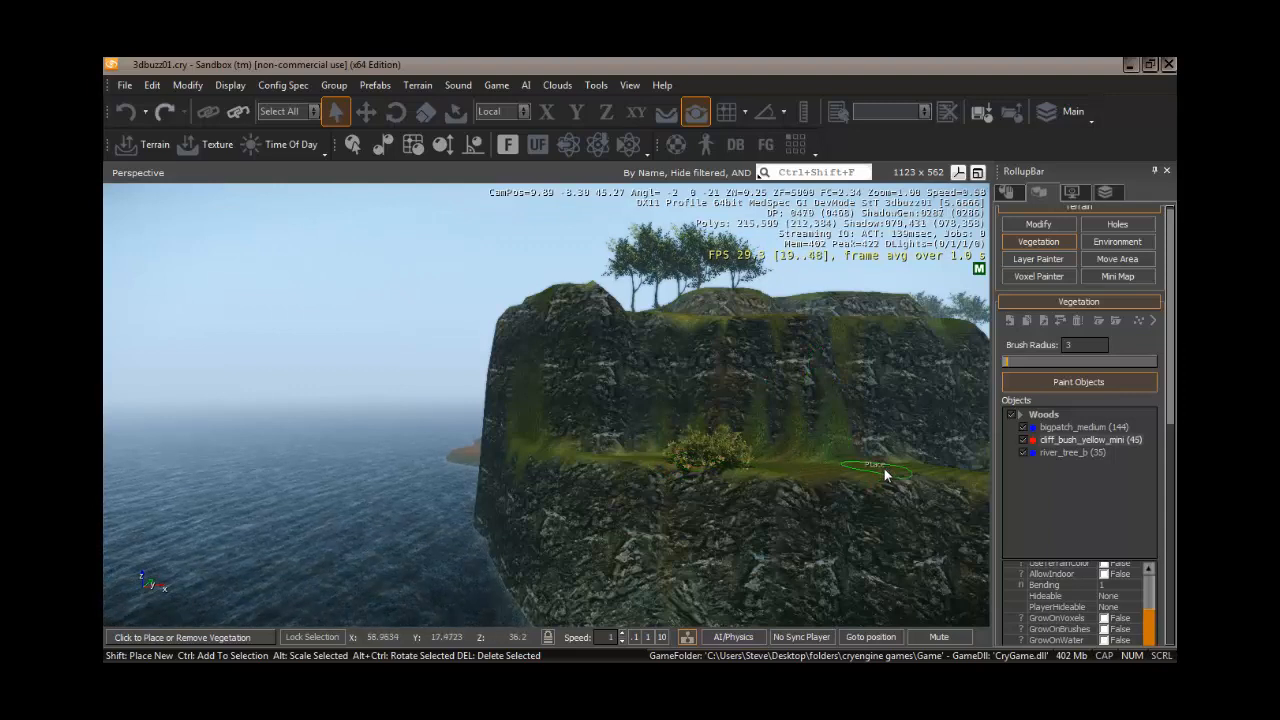
{"action": "left_click", "coordinate": [892, 466]}
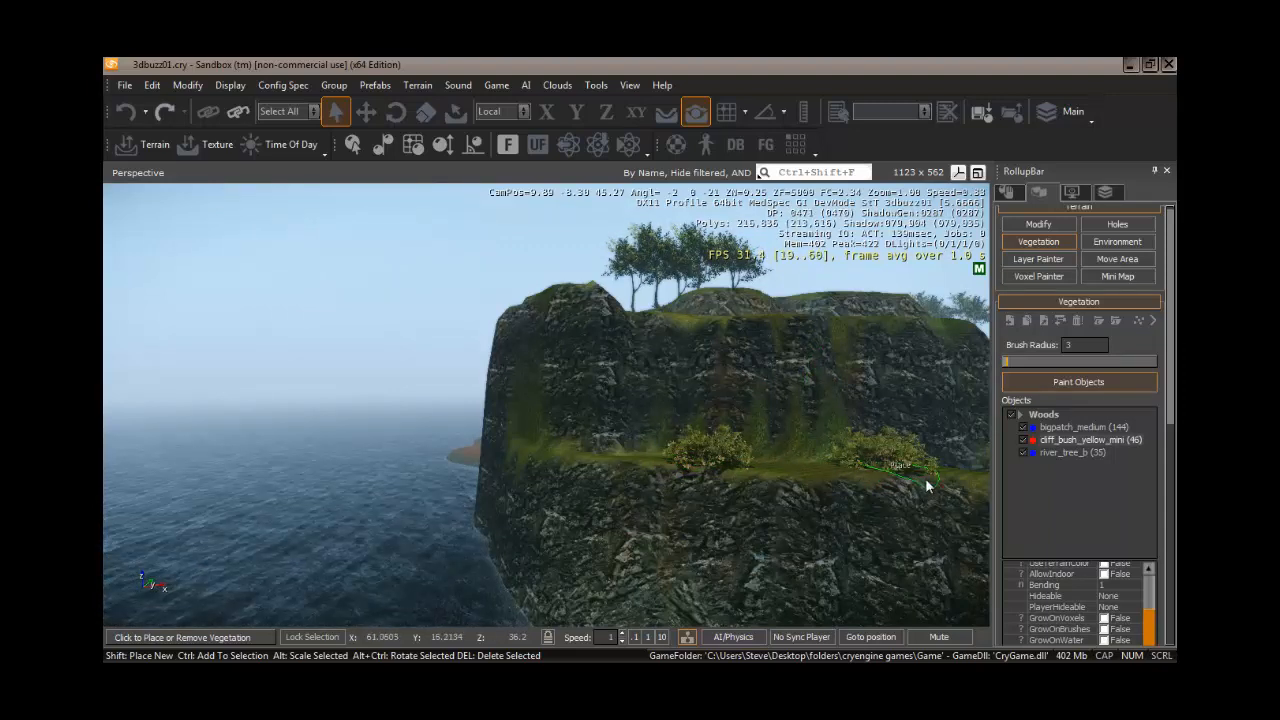
- Select only river_tree_b and place four trees along the grassy ledge of the rock island
{"action": "left_click", "coordinate": [1079, 455]}
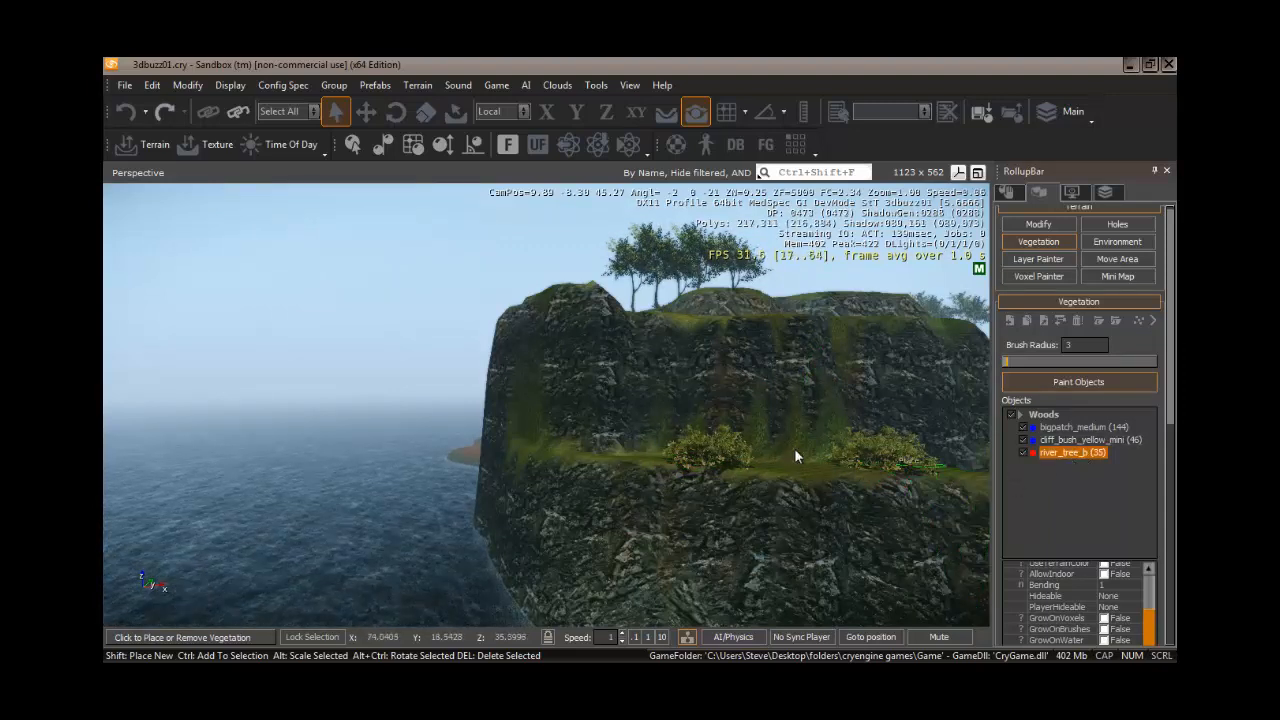
{"action": "left_click", "coordinate": [766, 466]}
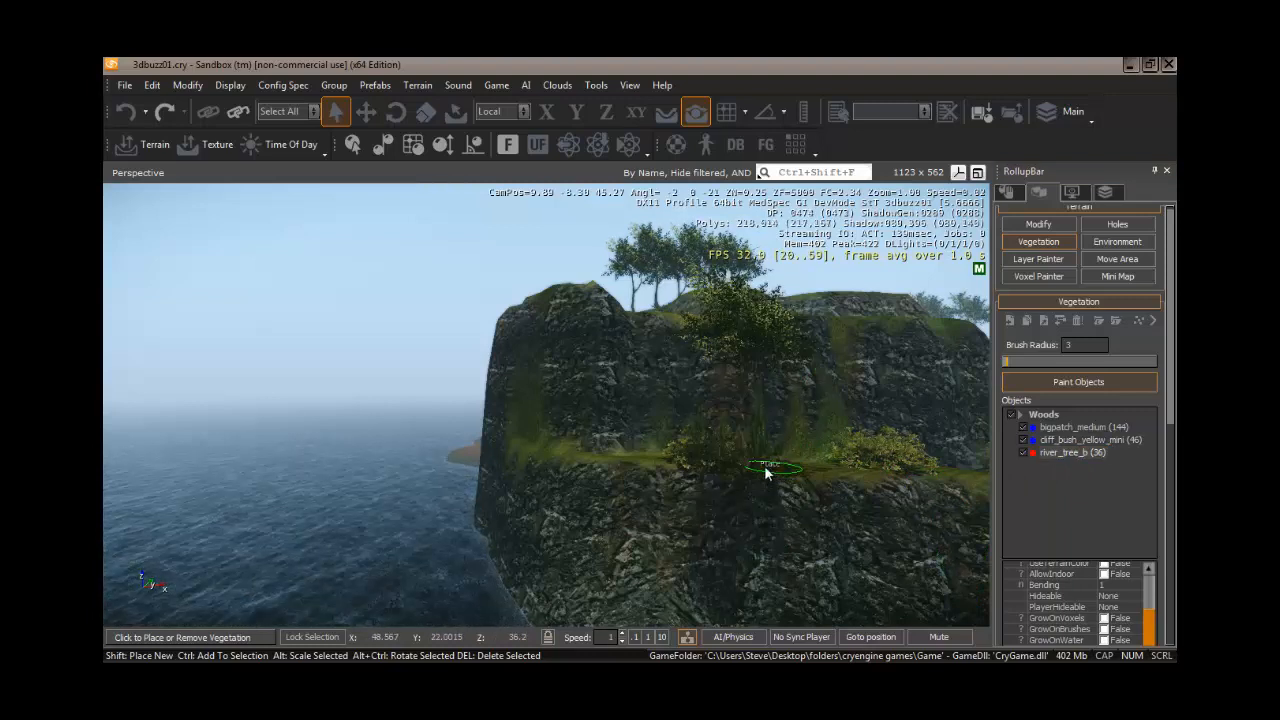
{"action": "left_click", "coordinate": [838, 467]}
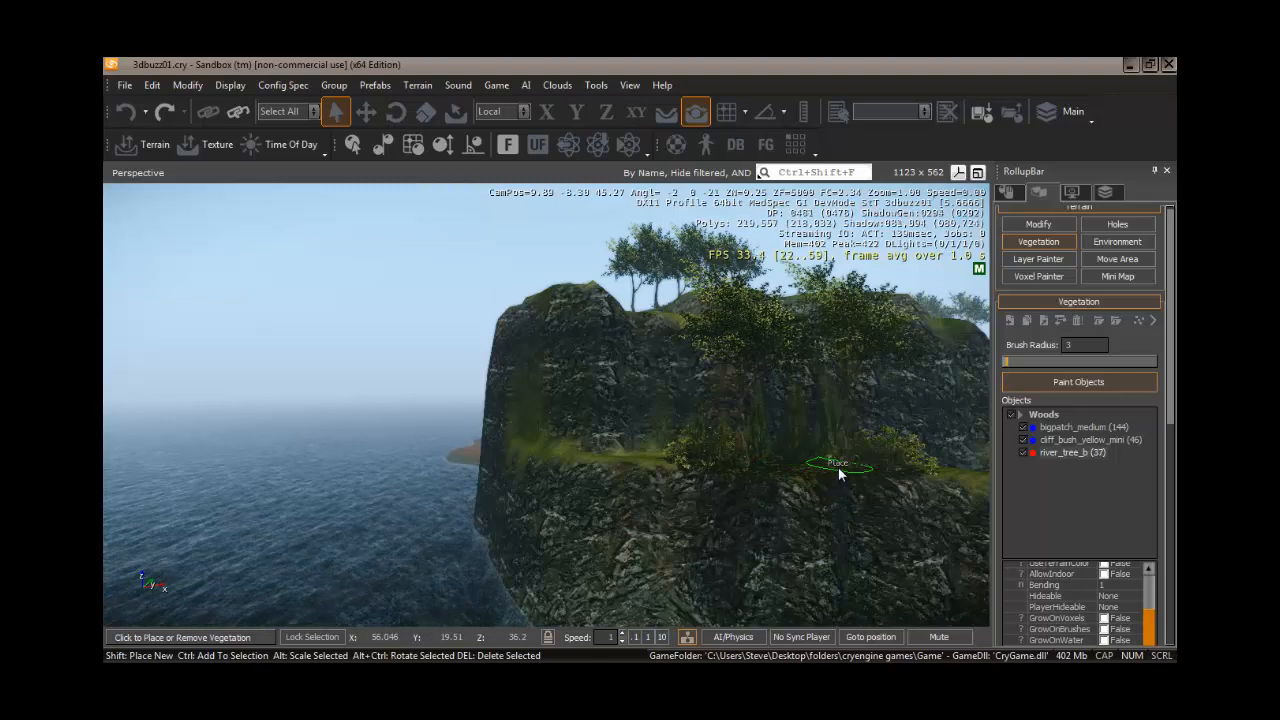
{"action": "left_click", "coordinate": [968, 470]}
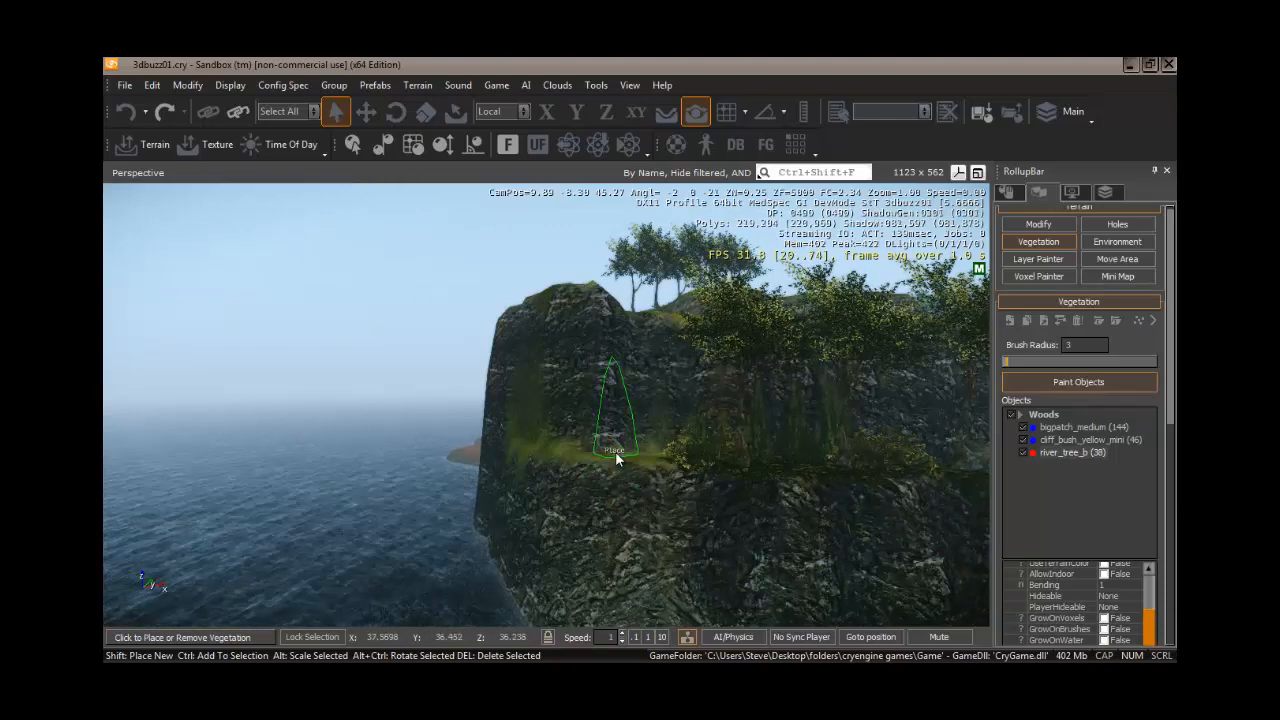
{"action": "left_click", "coordinate": [615, 455]}
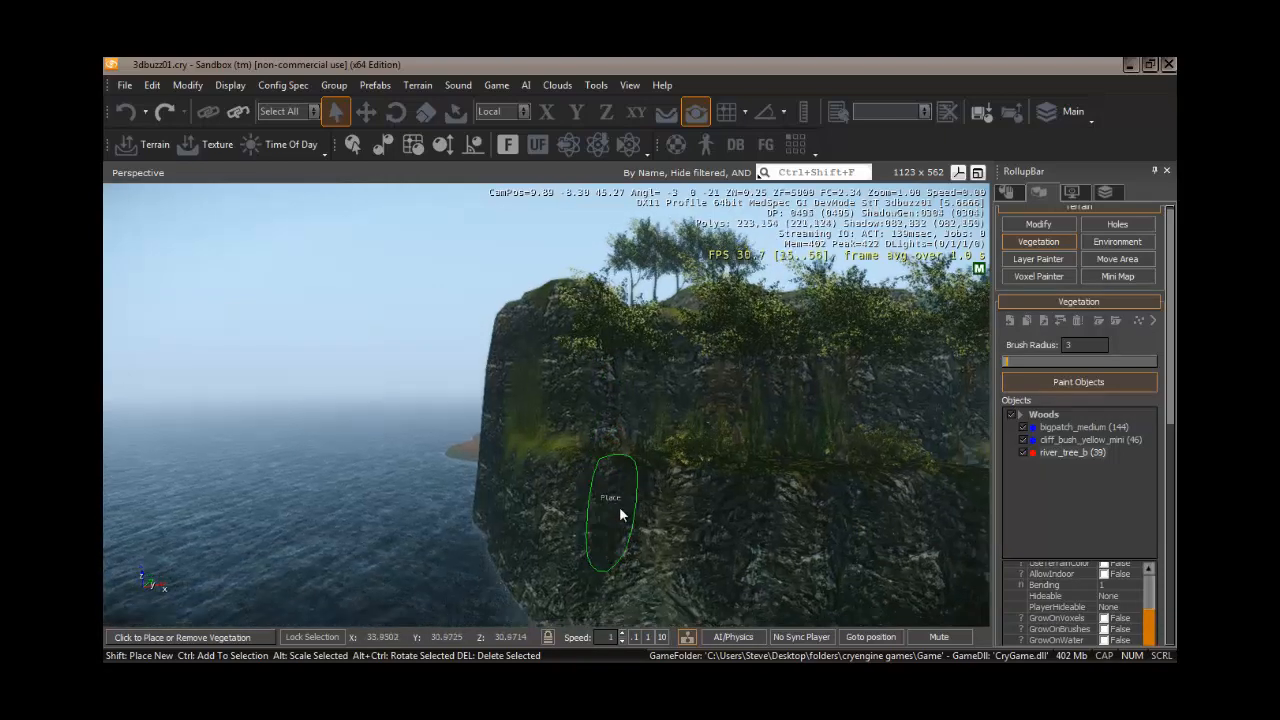
- Remove one river_tree_b from the ledge of the rock island
{"action": "mouse_move", "coordinate": [619, 506]}
{"action": "right_mouse_down"}
{"action": "mouse_move", "coordinate": [594, 504]}
{"action": "mouse_move", "coordinate": [612, 504]}
{"action": "right_mouse_up"}
{"action": "key", "text": "d"}
{"action": "key", "text": "d"}
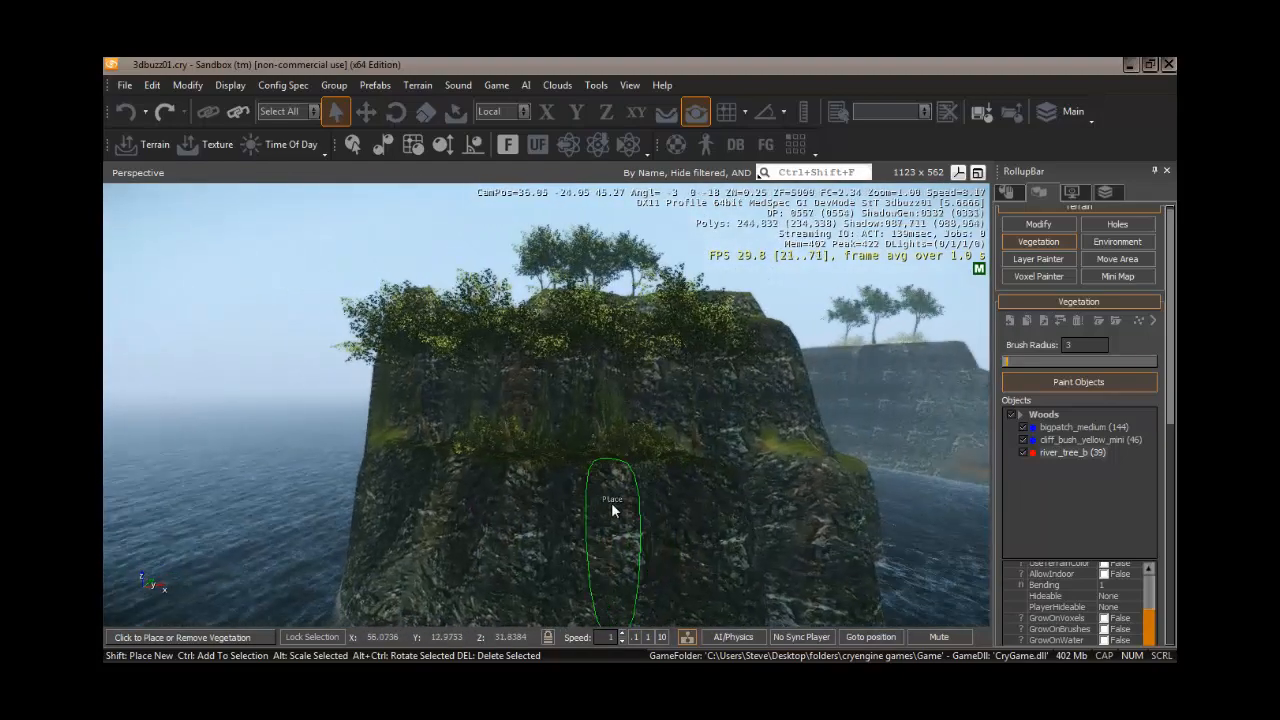
{"action": "left_click", "coordinate": [453, 437], "text": "ctrl"}
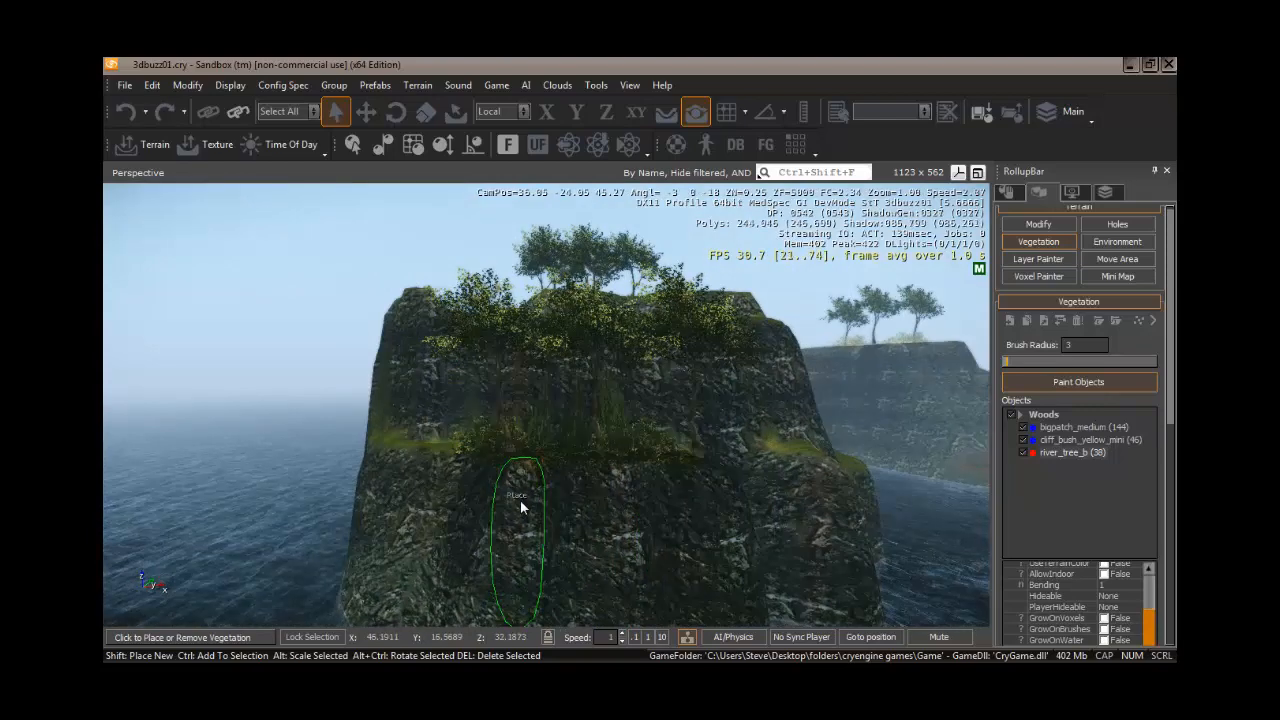
{"action": "right_click_drag", "start_coordinate": [562, 514], "coordinate": [525, 510]}
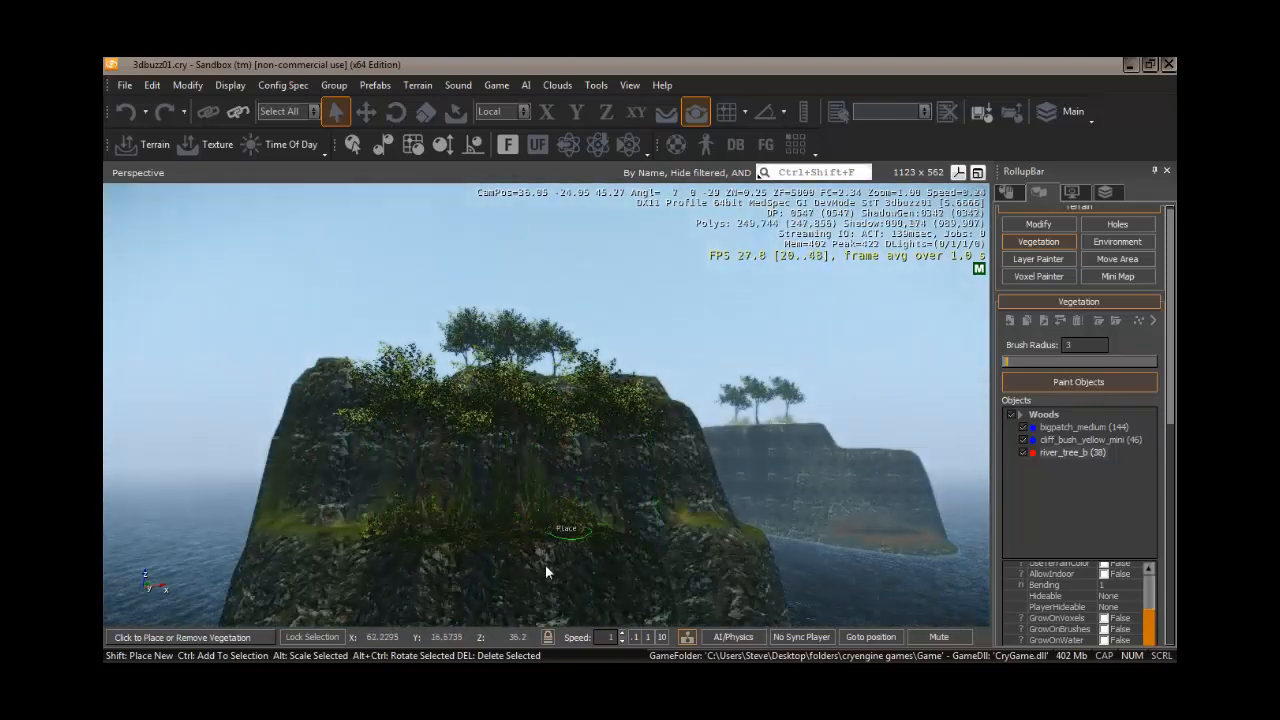
{"action": "mouse_move", "coordinate": [545, 564]}
{"action": "right_mouse_down"}
{"action": "mouse_move", "coordinate": [534, 587]}
{"action": "mouse_move", "coordinate": [526, 565]}
{"action": "right_mouse_up"}
{"action": "key", "text": "w"}
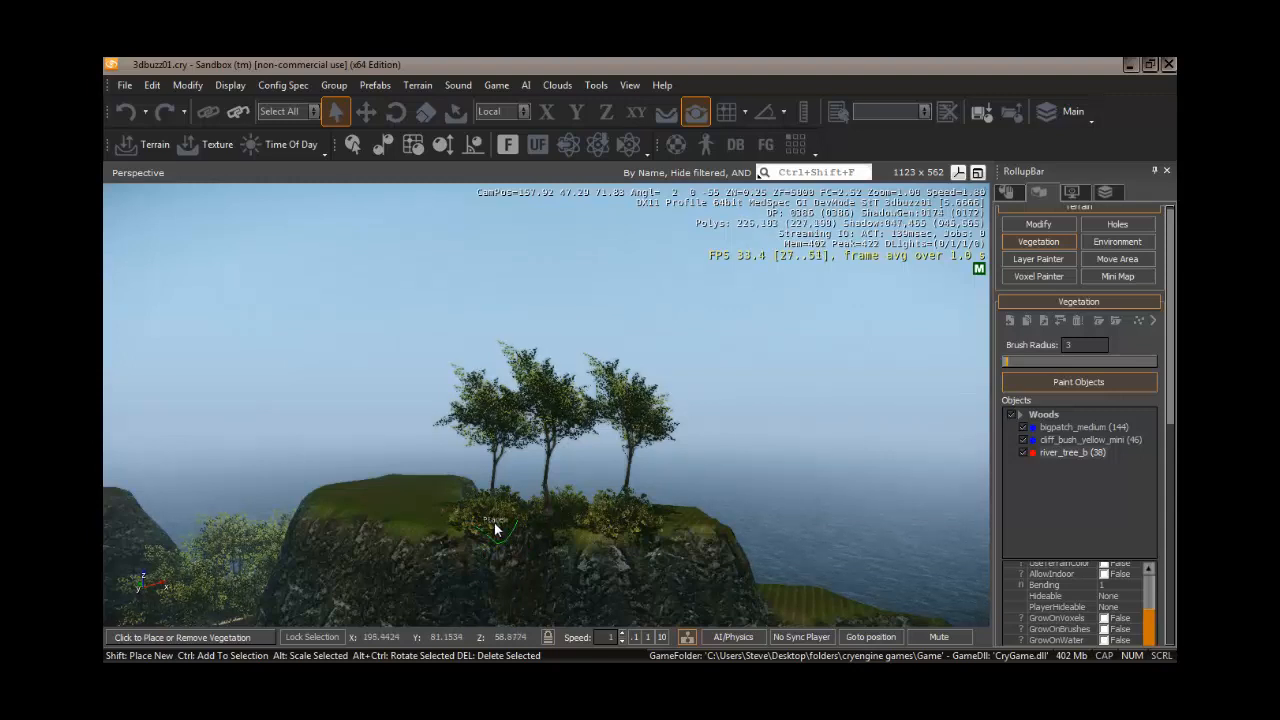
- Set the brush radius to 13 and erase the three trees standing on top of the hill
{"action": "key", "text": "ctrl"}
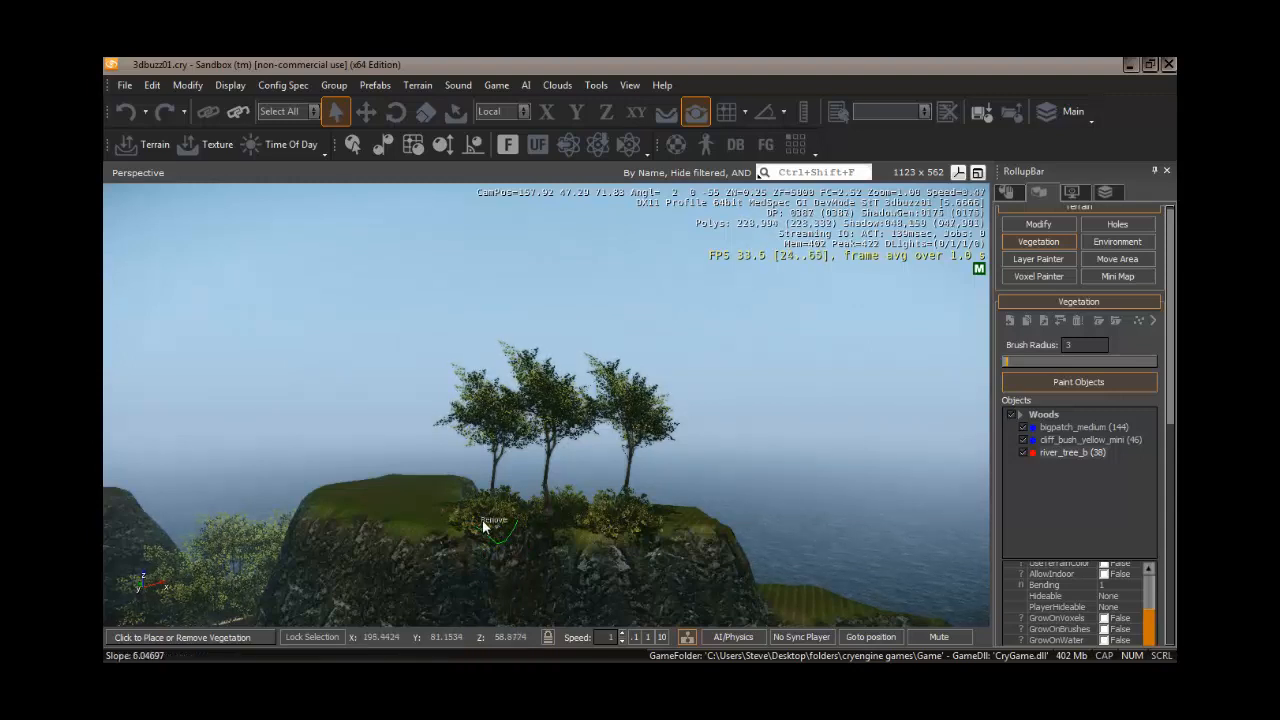
{"action": "left_click", "coordinate": [1023, 361]}
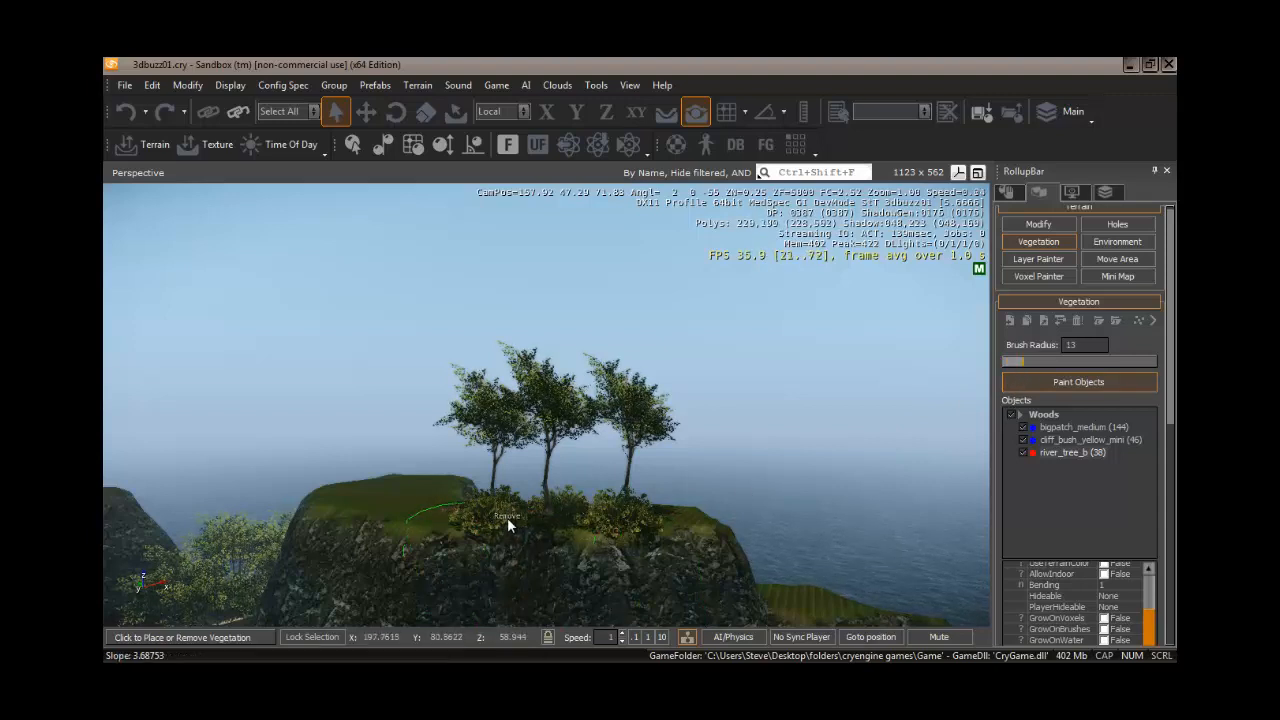
{"action": "mouse_move", "coordinate": [507, 517]}
{"action": "left_mouse_down", "text": "ctrl"}
{"action": "mouse_move", "coordinate": [593, 520]}
{"action": "mouse_move", "coordinate": [550, 495]}
{"action": "left_mouse_up", "text": "ctrl"}
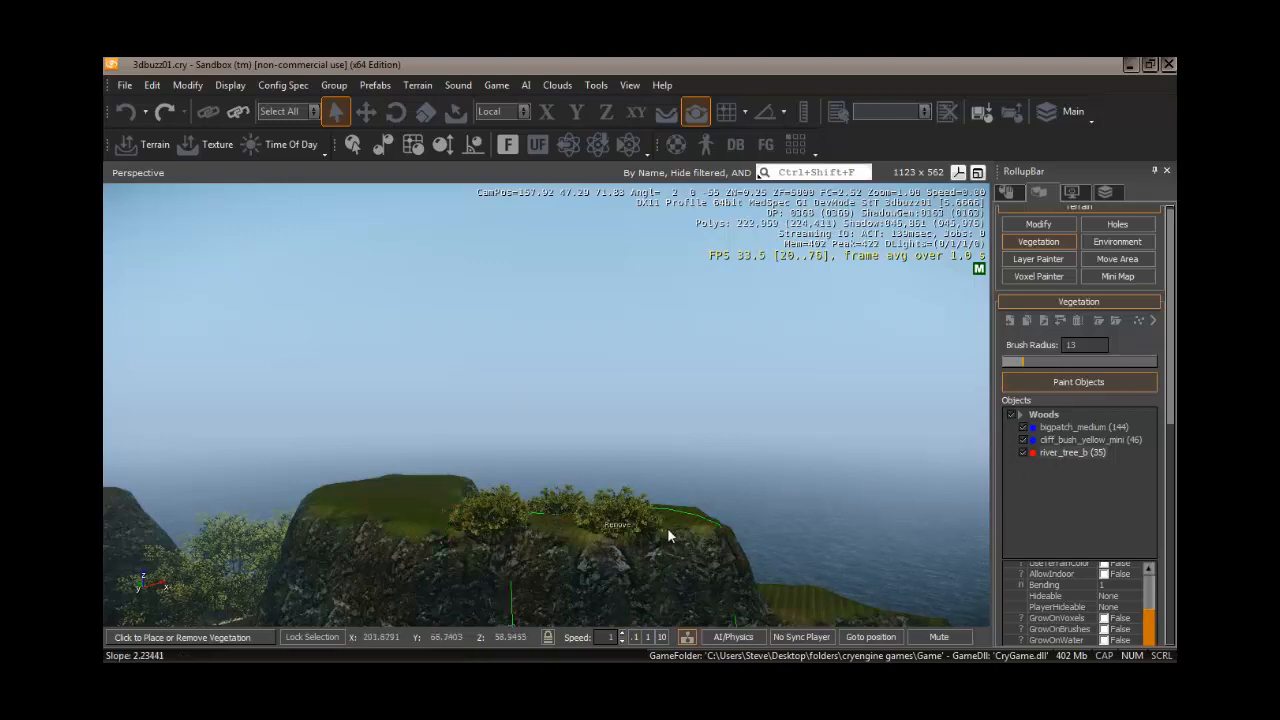
{"action": "right_click_drag", "start_coordinate": [523, 537], "coordinate": [524, 538]}
{"action": "key", "text": "w"}
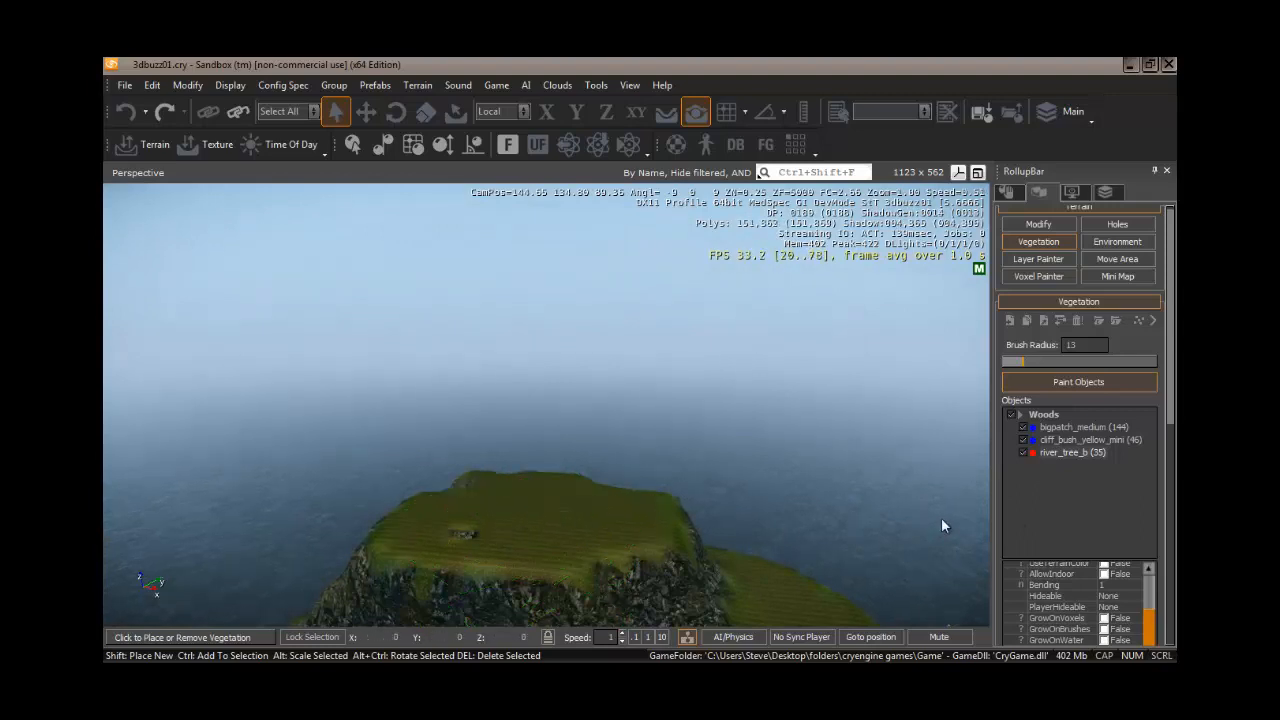
- Select bigpatch_medium together with cliff_bush_yellow_mini and paint them over the grassy hilltop
{"action": "left_click", "coordinate": [1052, 440]}
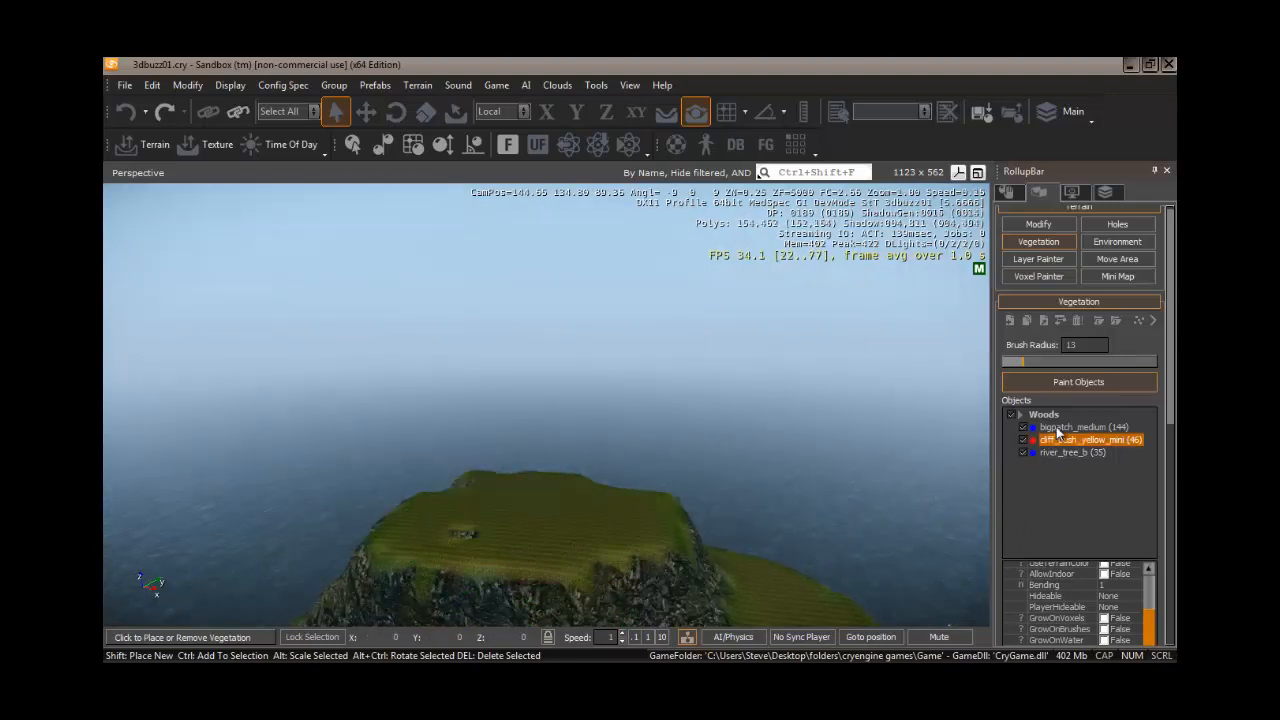
{"action": "left_click", "coordinate": [1057, 428], "text": "ctrl"}
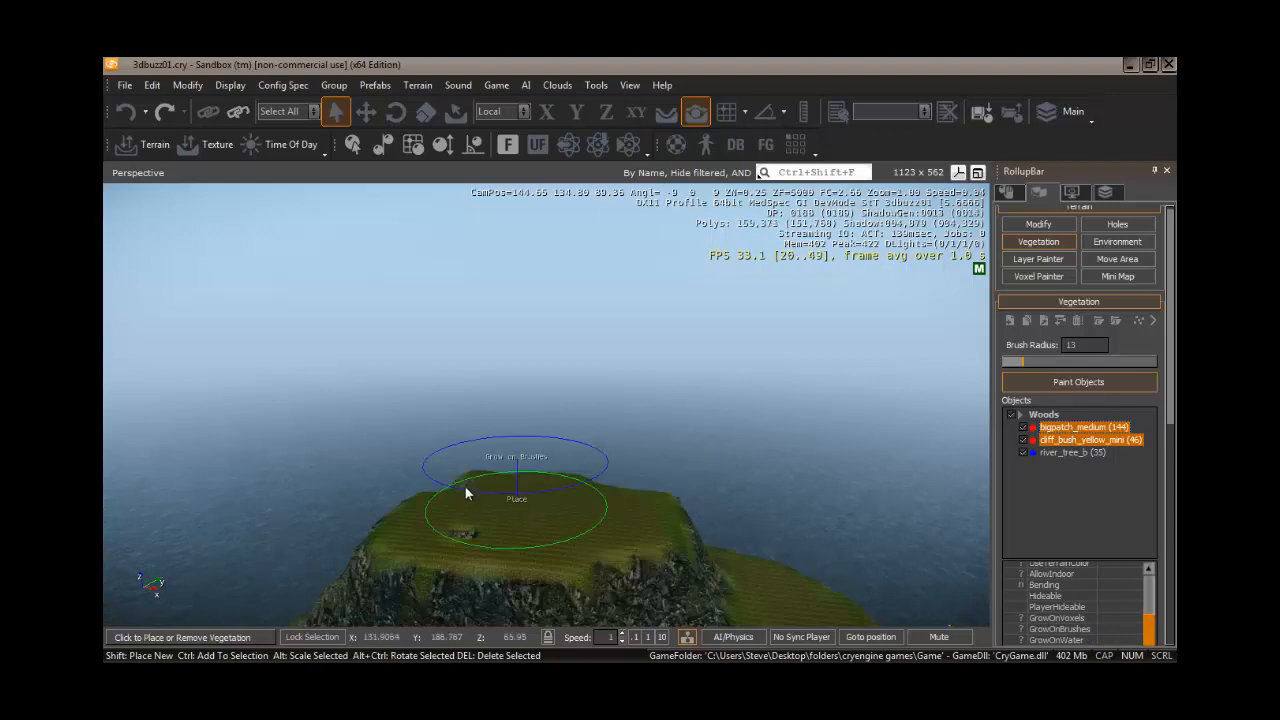
{"action": "mouse_move", "coordinate": [472, 514]}
{"action": "left_mouse_down"}
{"action": "mouse_move", "coordinate": [585, 518]}
{"action": "mouse_move", "coordinate": [563, 537]}
{"action": "left_mouse_up"}
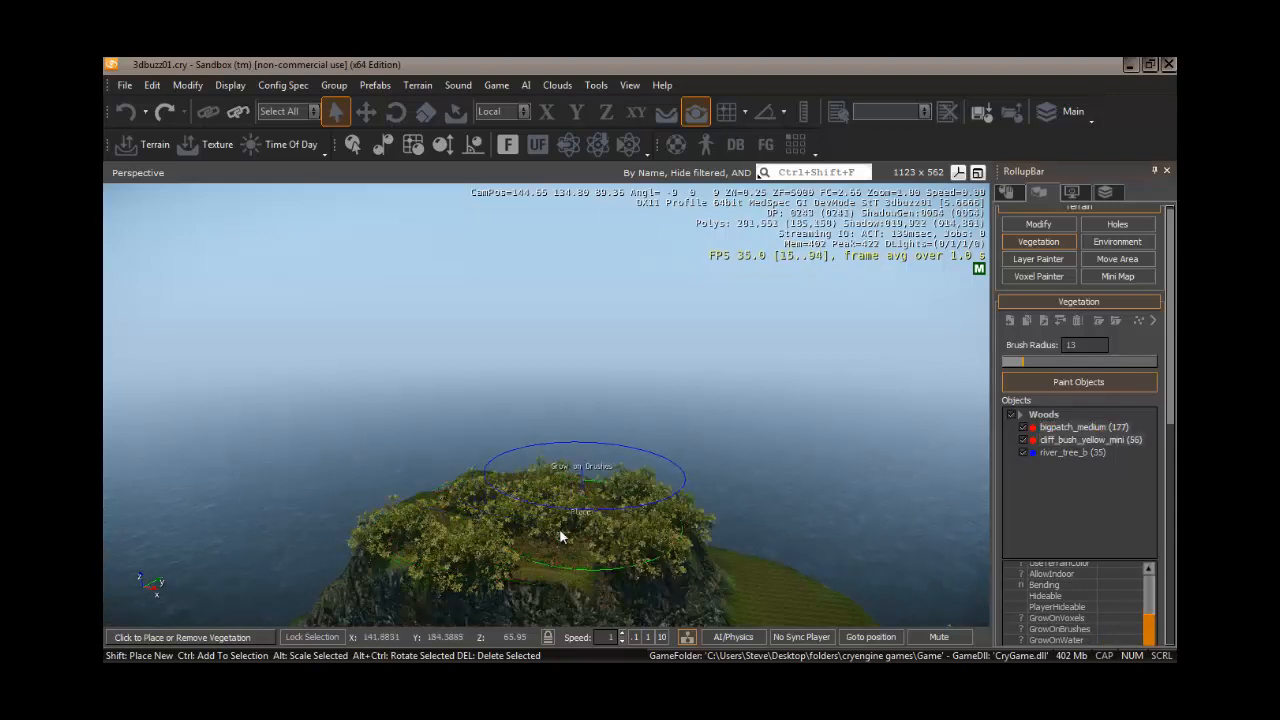
{"action": "mouse_move", "coordinate": [549, 554]}
{"action": "right_mouse_down"}
{"action": "mouse_move", "coordinate": [559, 563]}
{"action": "mouse_move", "coordinate": [539, 560]}
{"action": "right_mouse_up"}
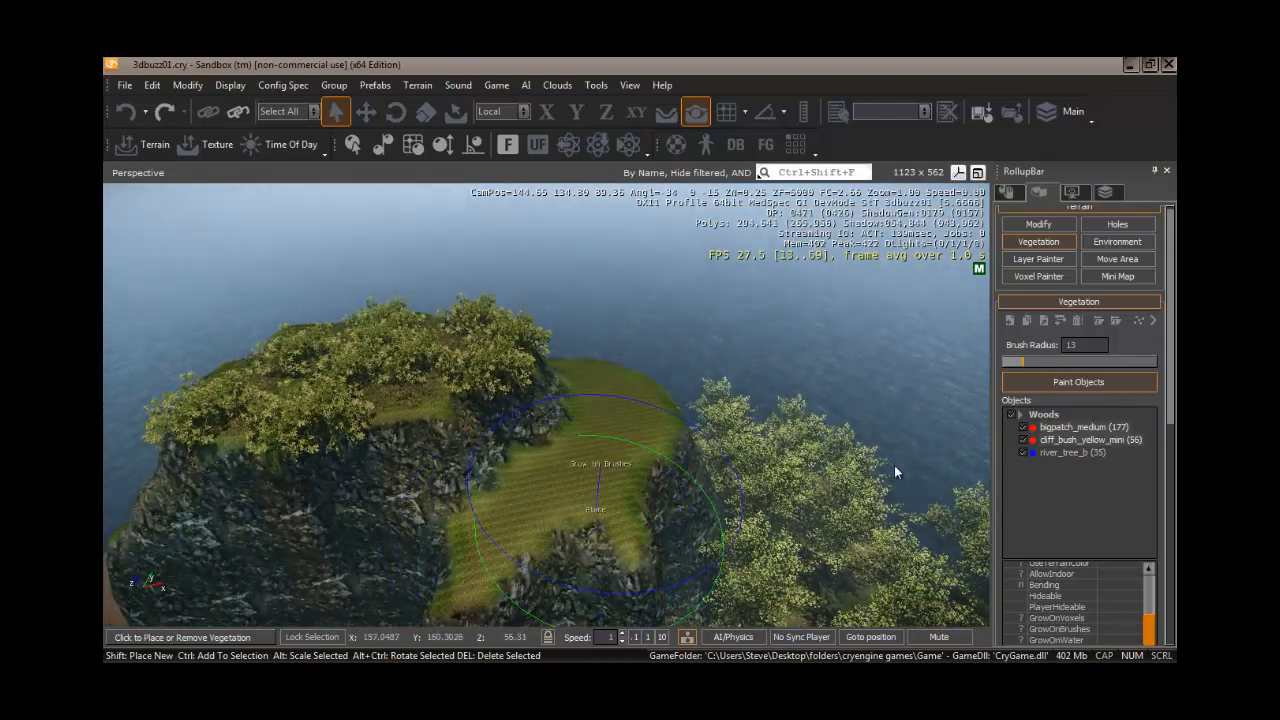
- Set the brush radius to 7 and paint grass and bushes on the grassy slope below the hilltop
{"action": "left_click", "coordinate": [1013, 363]}
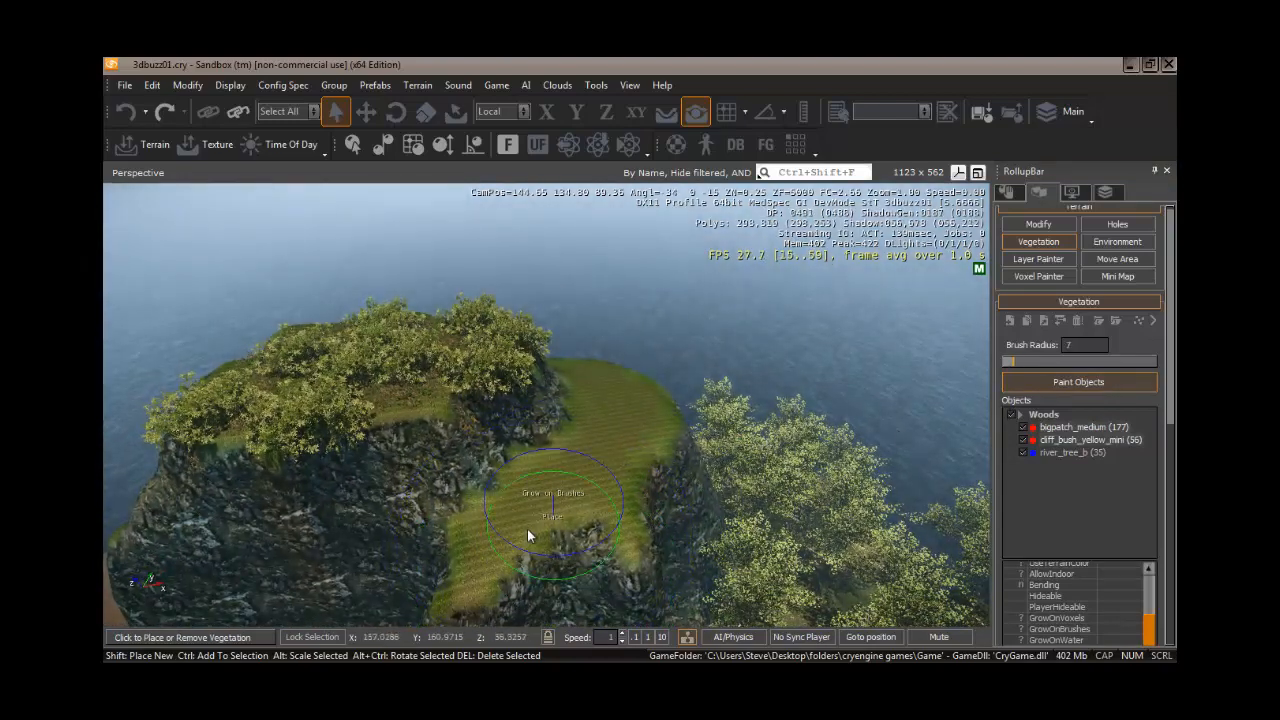
{"action": "left_click", "coordinate": [500, 532]}
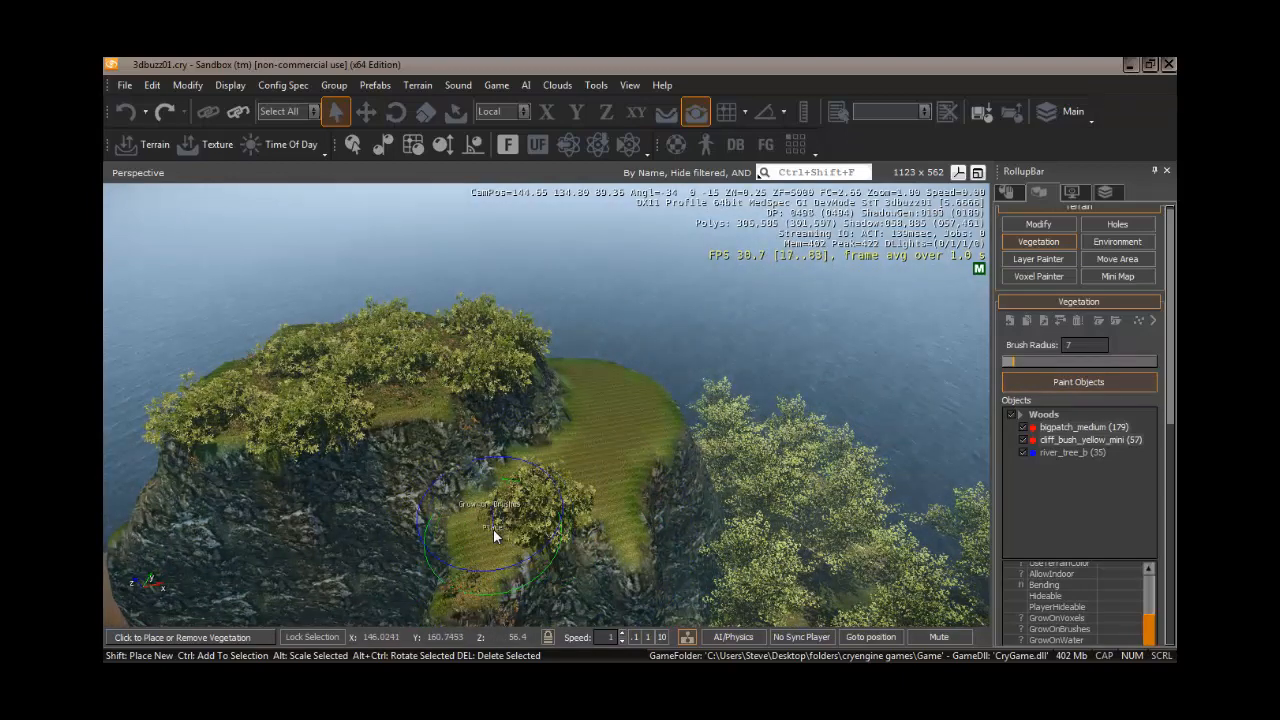
{"action": "left_click", "coordinate": [594, 512]}
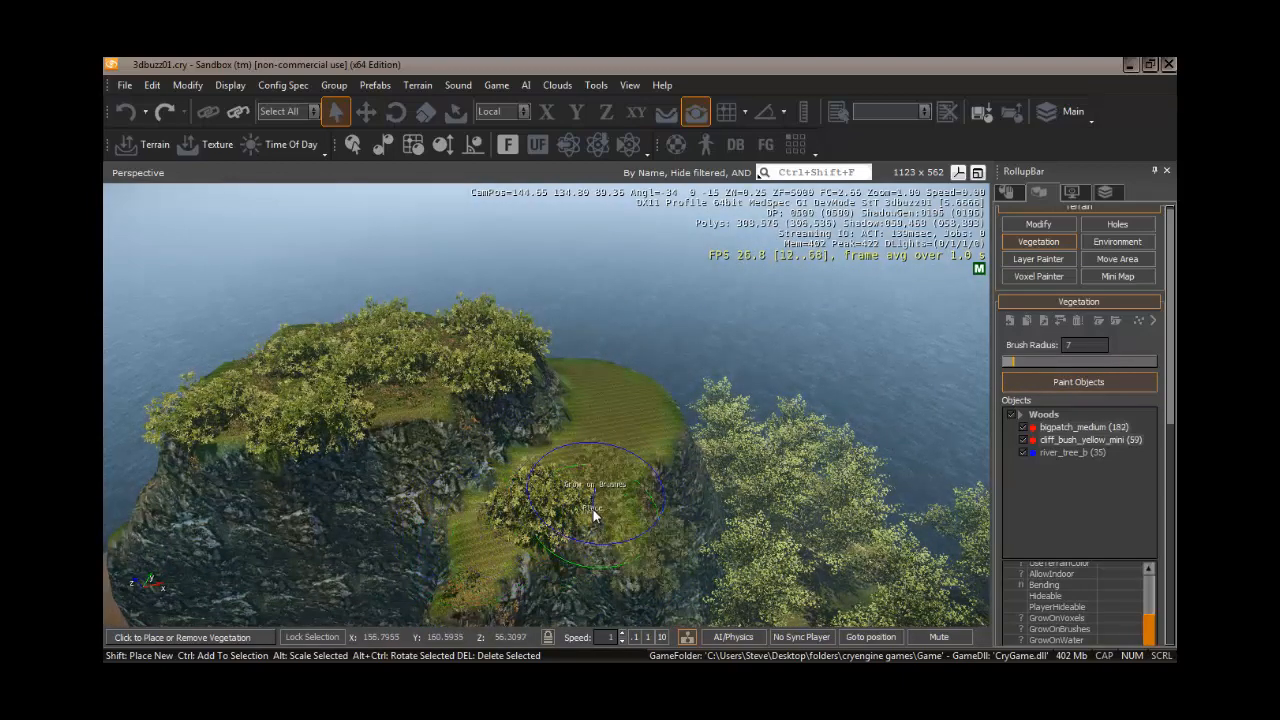
- Paint grass and bushes on the grassy ledge of the cliff overlooking the sea
{"action": "mouse_move", "coordinate": [480, 536]}
{"action": "right_mouse_down"}
{"action": "mouse_move", "coordinate": [503, 531]}
{"action": "mouse_move", "coordinate": [414, 517]}
{"action": "mouse_move", "coordinate": [453, 523]}
{"action": "mouse_move", "coordinate": [422, 523]}
{"action": "mouse_move", "coordinate": [435, 522]}
{"action": "right_mouse_up"}
{"action": "key", "text": "w"}
{"action": "key", "text": "d"}
{"action": "key", "text": "w"}
{"action": "left_click", "coordinate": [441, 507]}
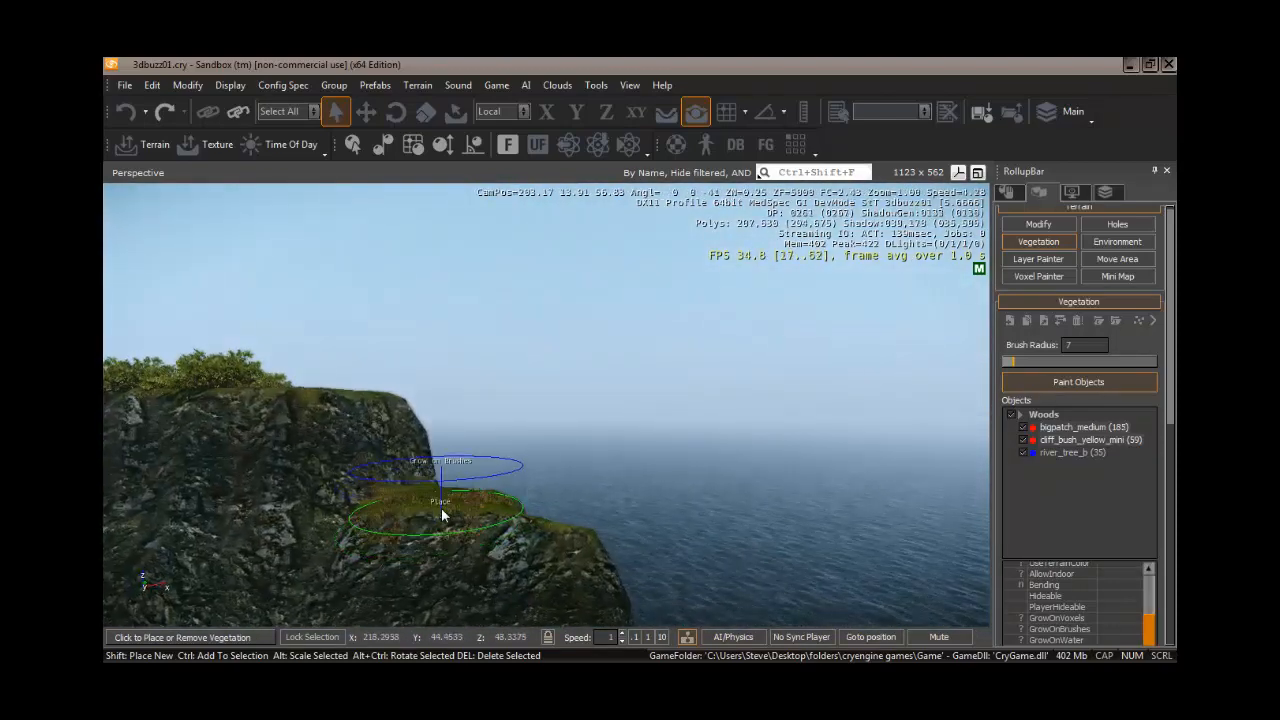
{"action": "left_click", "coordinate": [458, 495]}
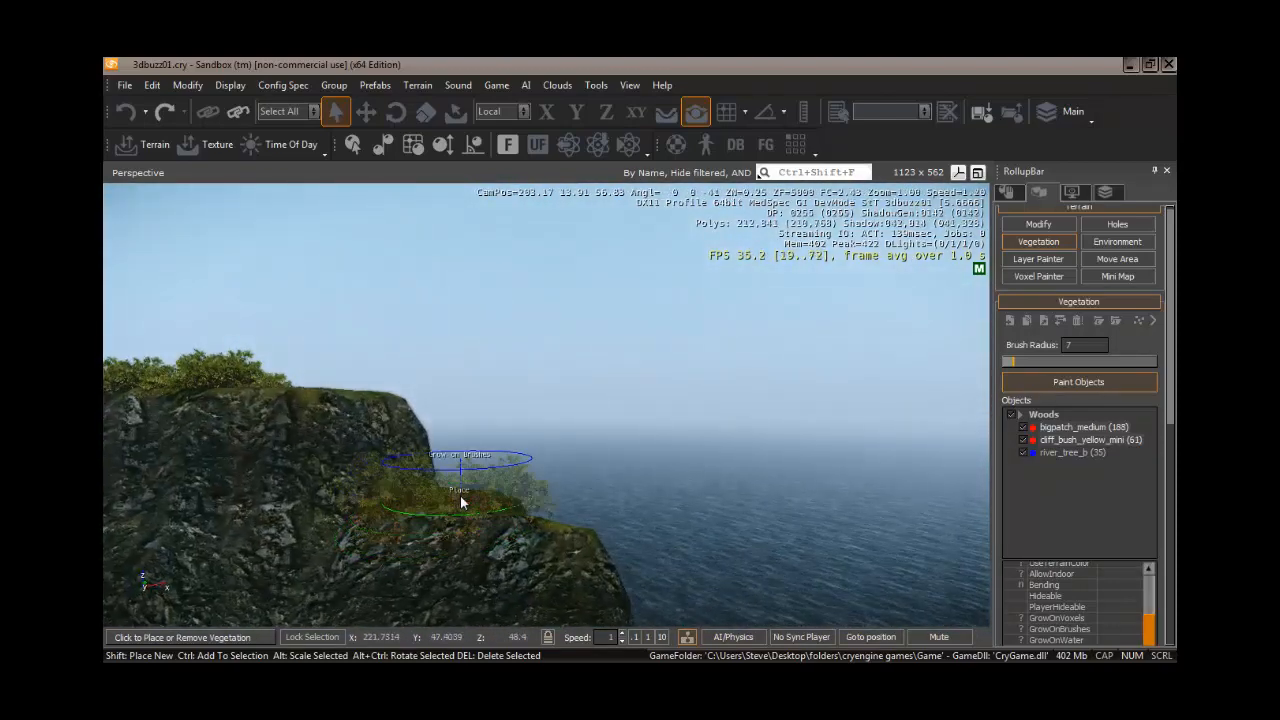
{"action": "mouse_move", "coordinate": [470, 554]}
{"action": "right_mouse_down"}
{"action": "mouse_move", "coordinate": [458, 556]}
{"action": "mouse_move", "coordinate": [470, 557]}
{"action": "right_mouse_up"}
{"action": "key", "text": "w"}
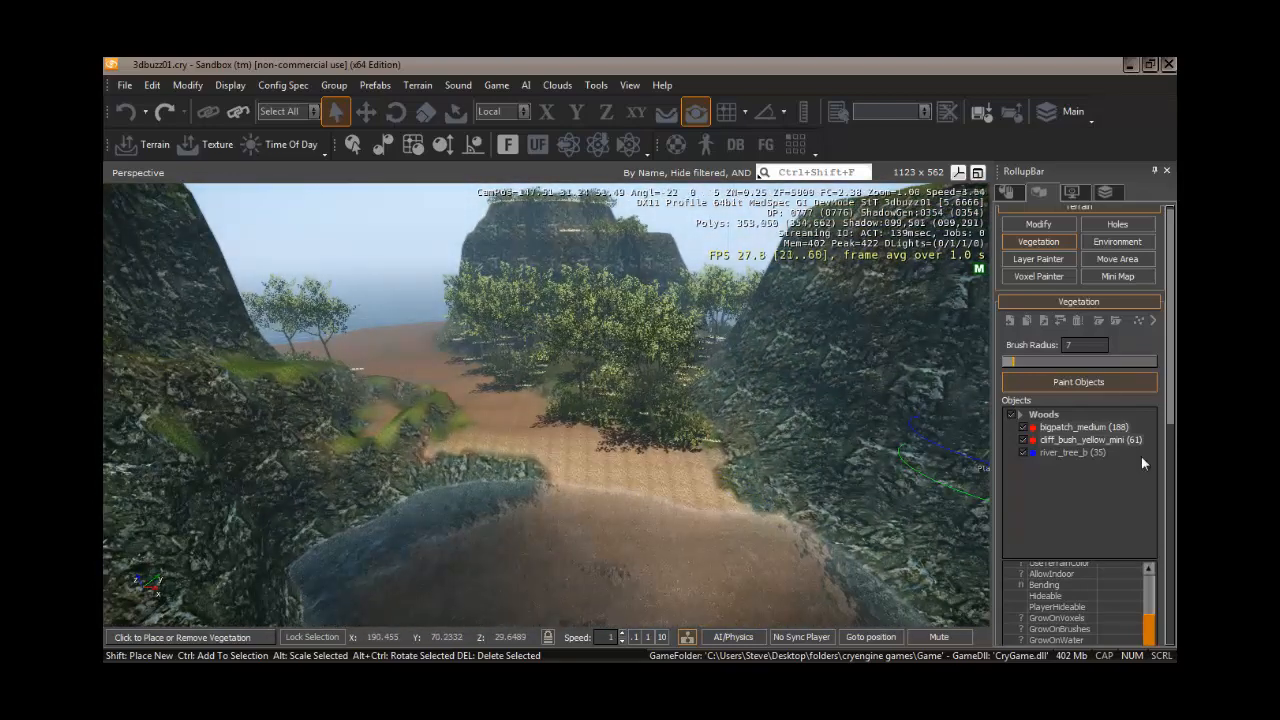
- Create a new vegetation category named xtrees
{"action": "left_click", "coordinate": [1060, 321]}
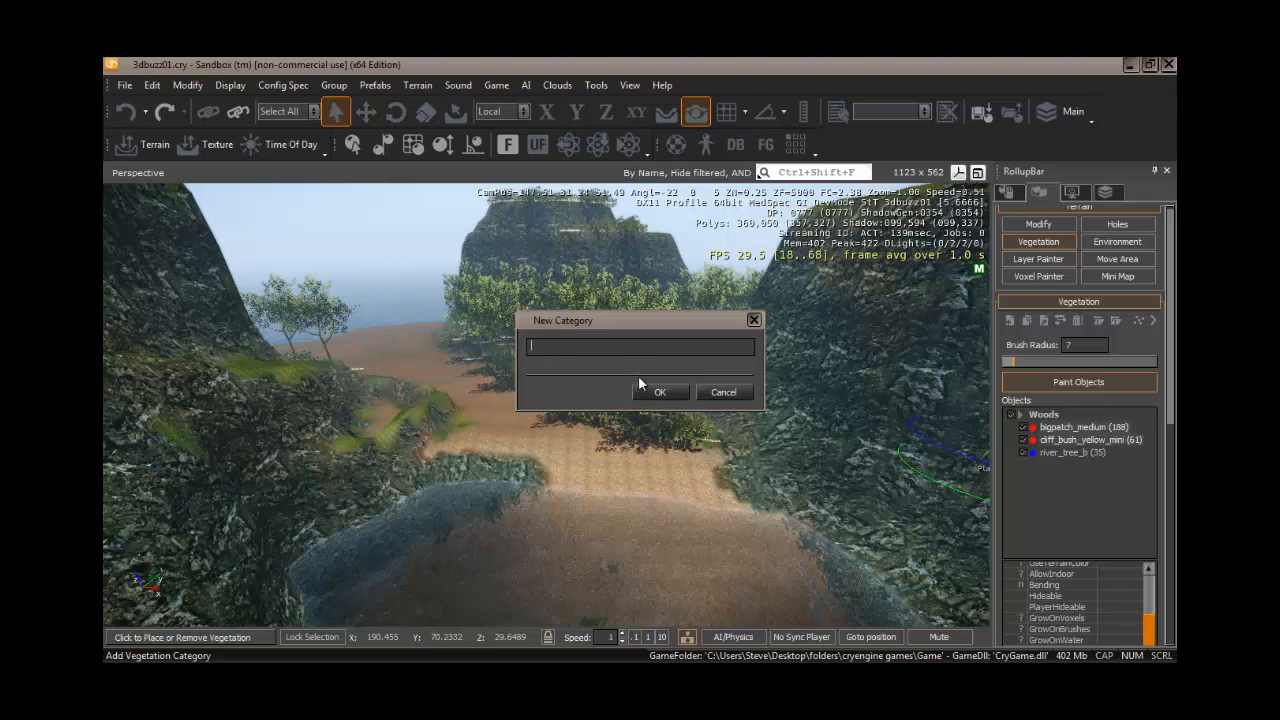
{"action": "type", "text": "xtrees"}
{"action": "key", "text": "Return"}
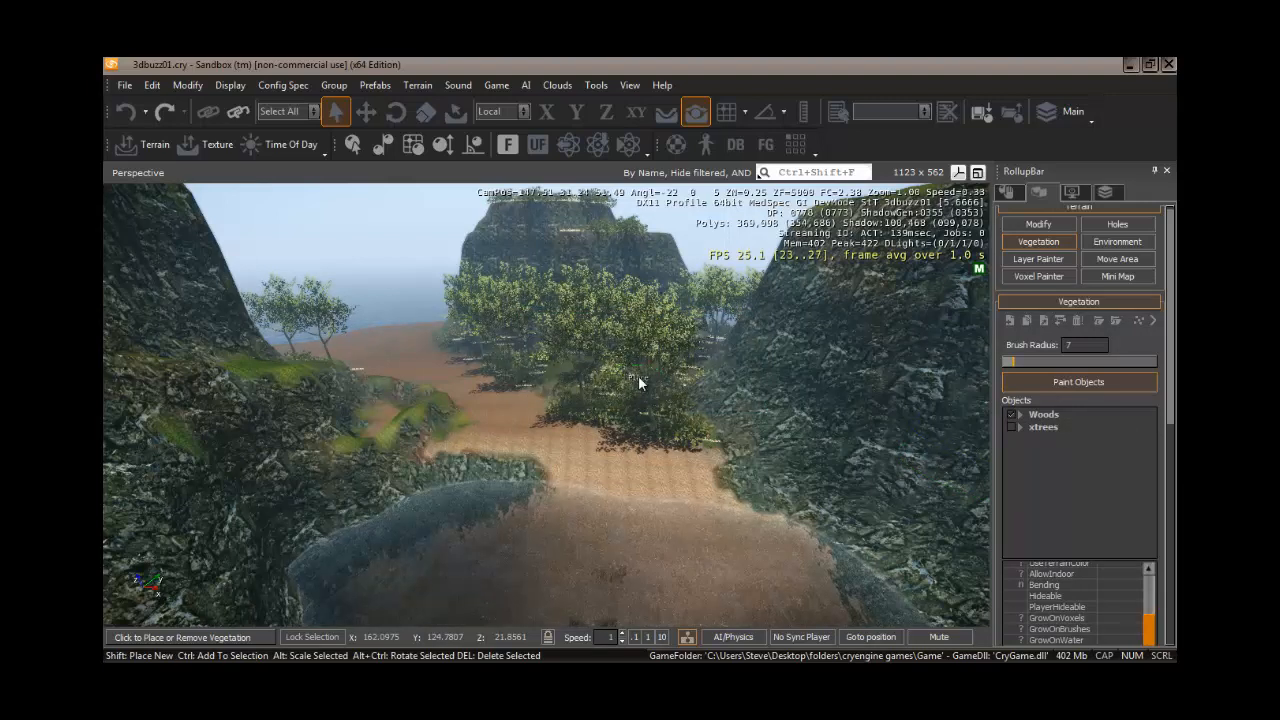
- Add the x_small_trees_10.cgf model from Natural/trees/x_trees/pine_x_tree to the xtrees category
{"action": "left_click", "coordinate": [1046, 426]}
{"action": "left_click", "coordinate": [1010, 318]}
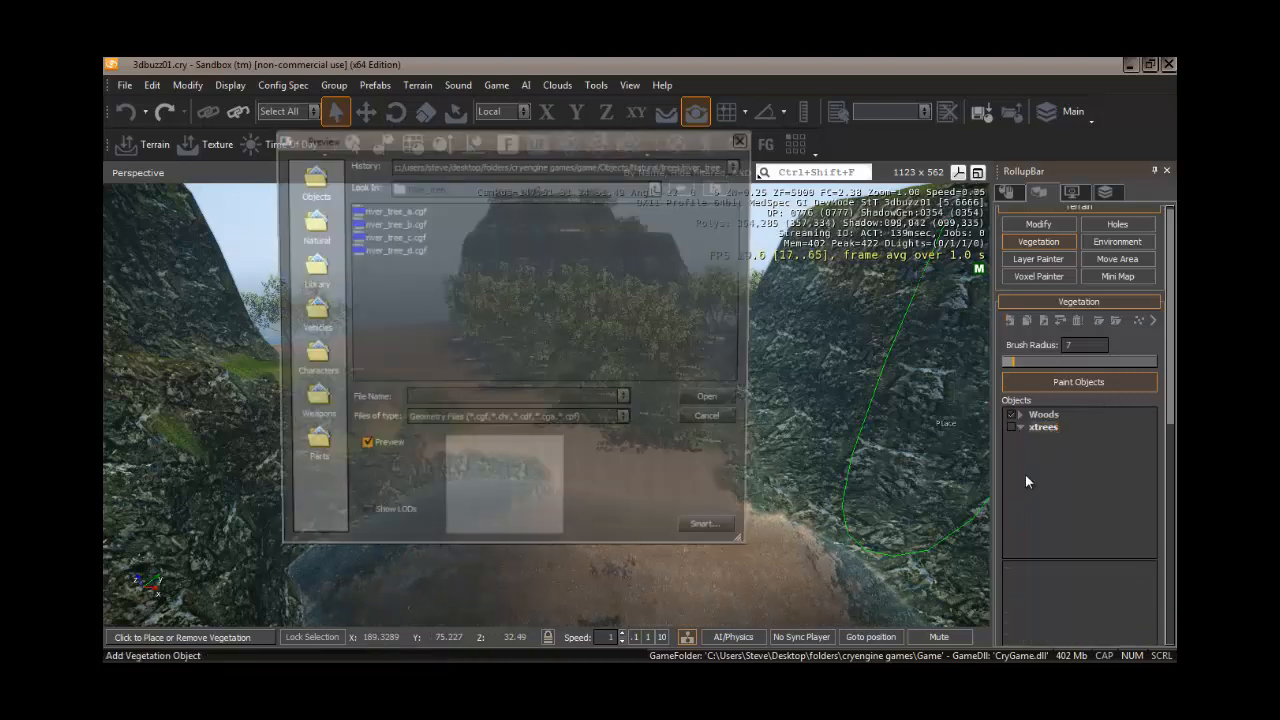
{"action": "left_click", "coordinate": [312, 225]}
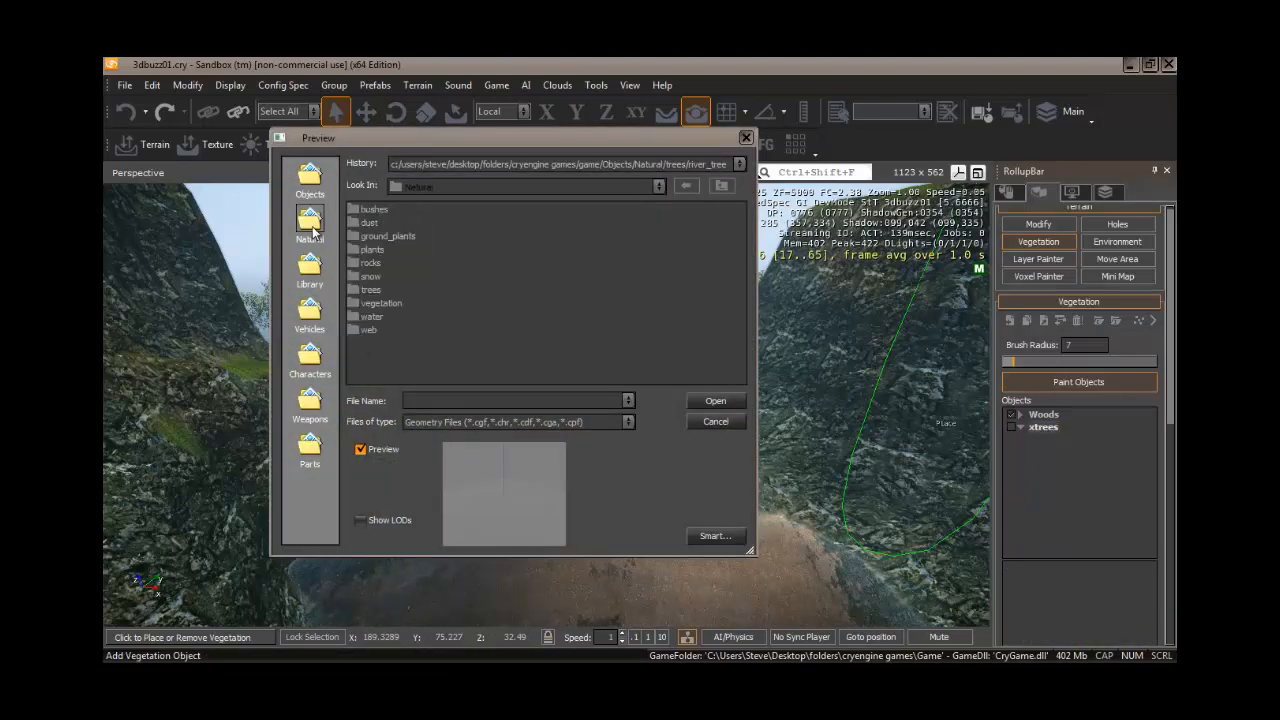
{"action": "double_click", "coordinate": [378, 290]}
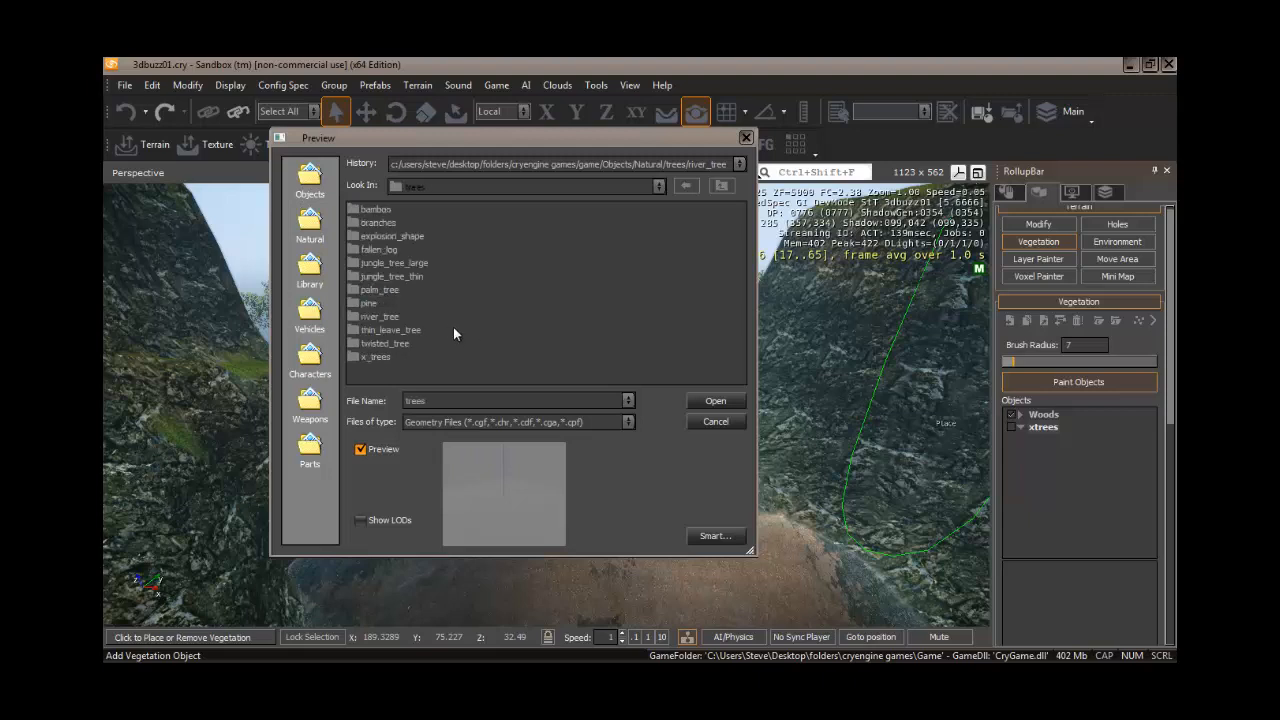
{"action": "double_click", "coordinate": [376, 356]}
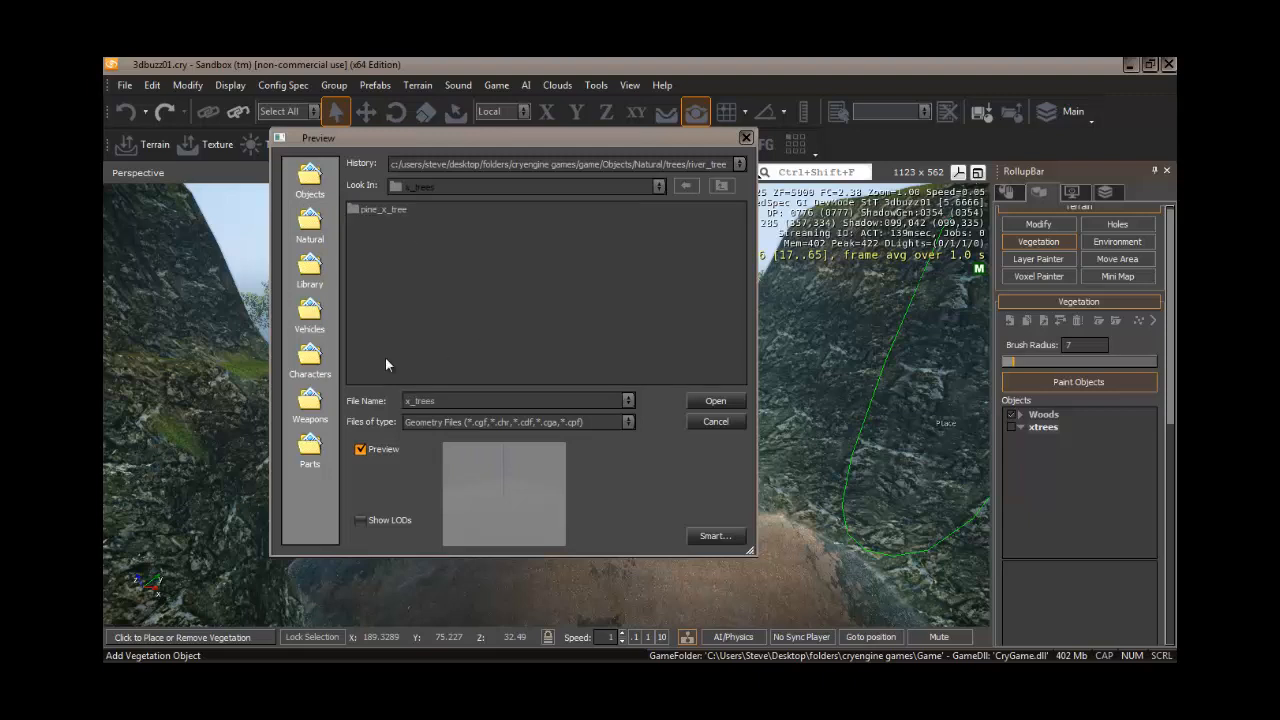
{"action": "double_click", "coordinate": [390, 210]}
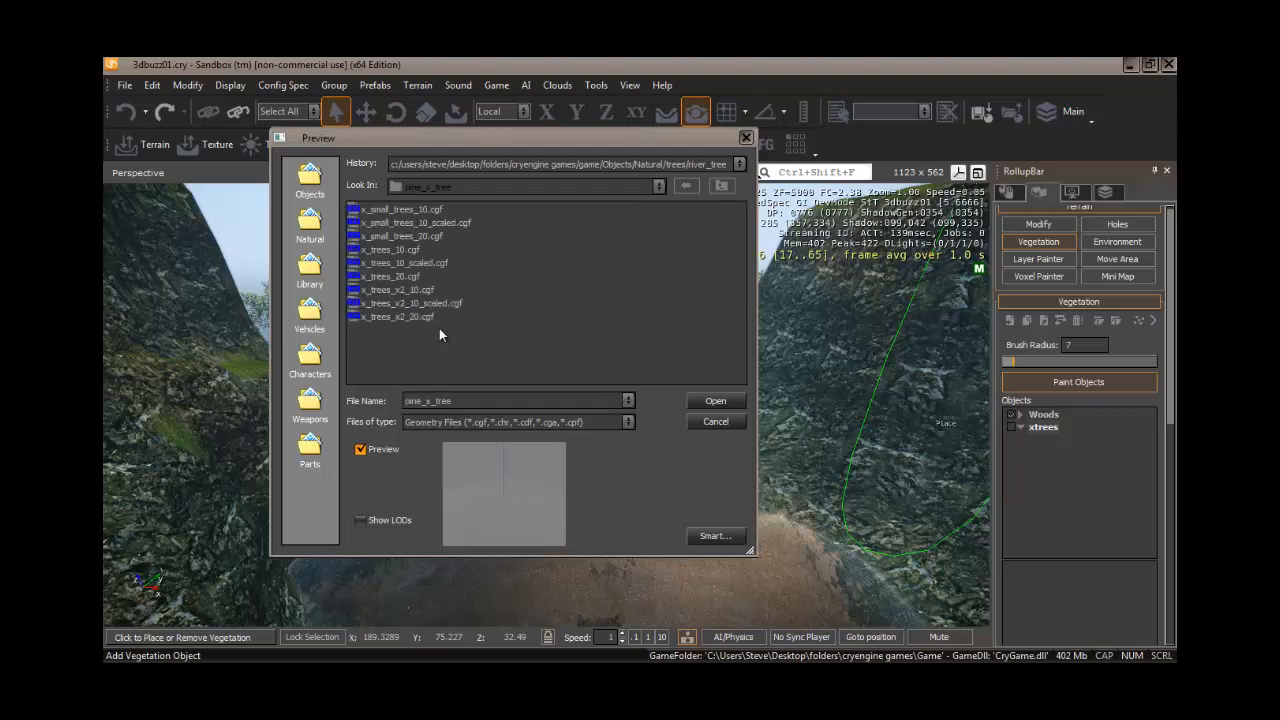
{"action": "left_click", "coordinate": [412, 209]}
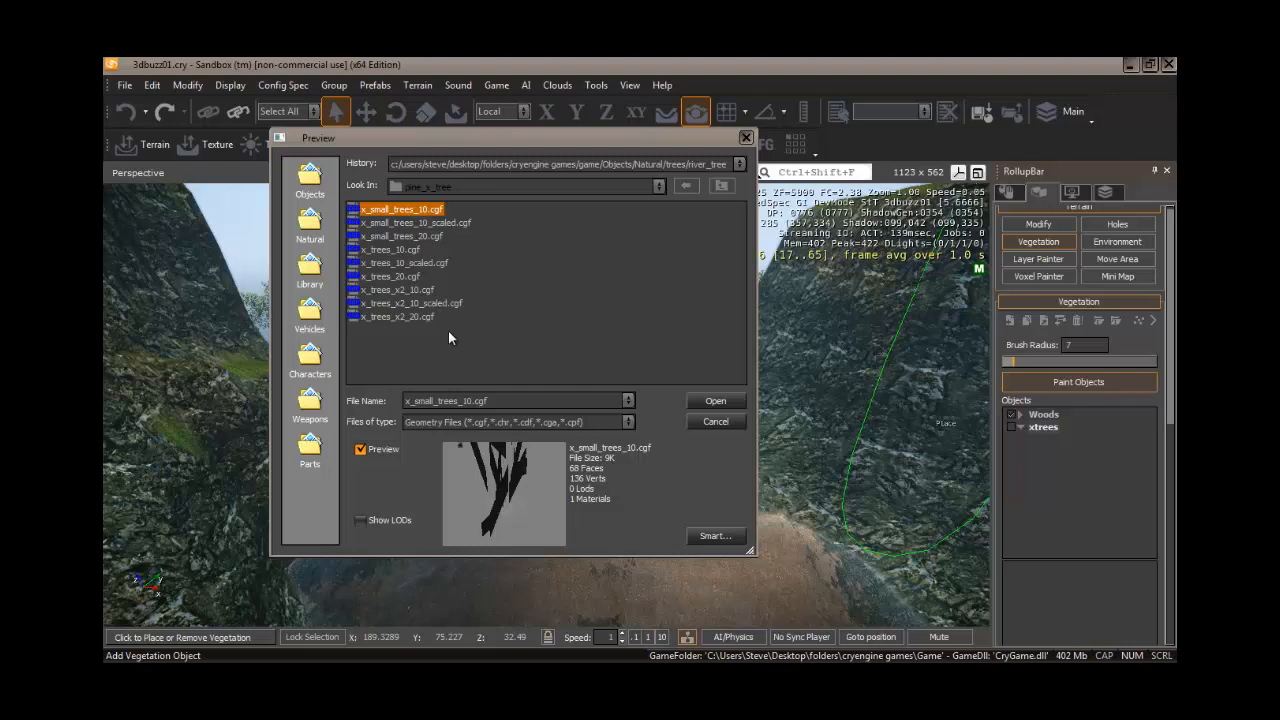
{"action": "left_click_drag", "start_coordinate": [465, 297], "coordinate": [517, 299]}
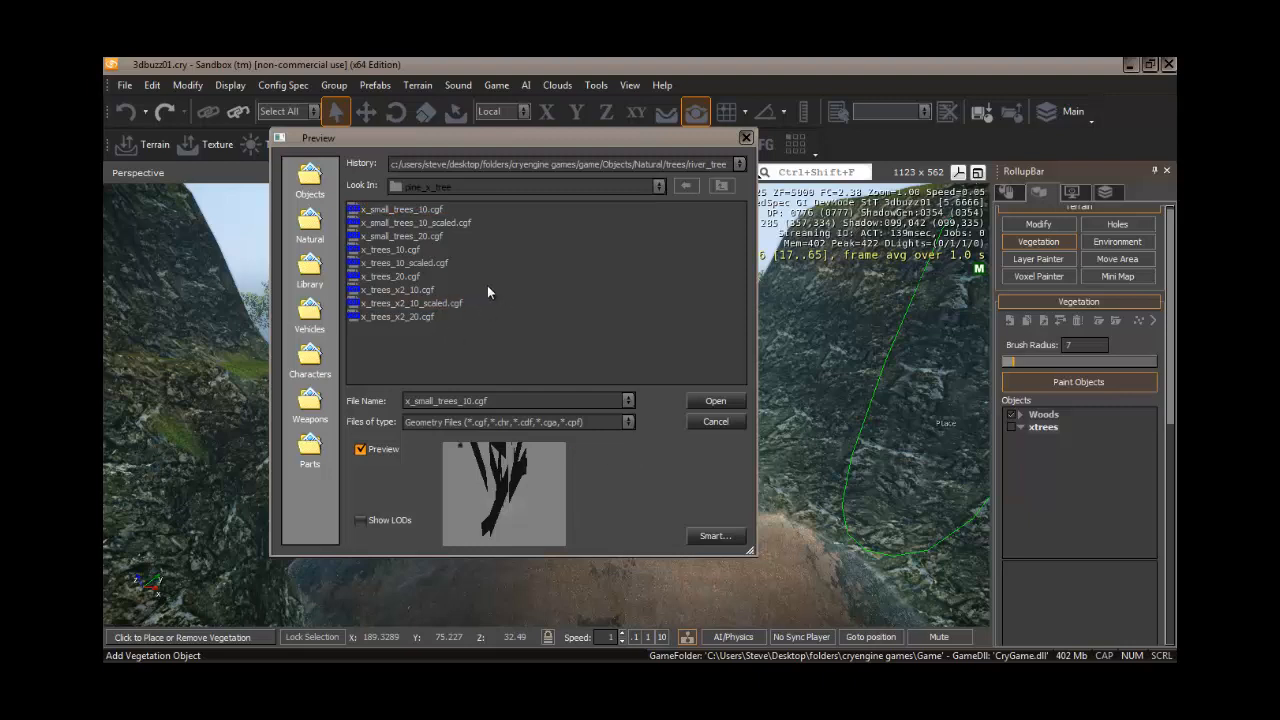
{"action": "left_click", "coordinate": [404, 251]}
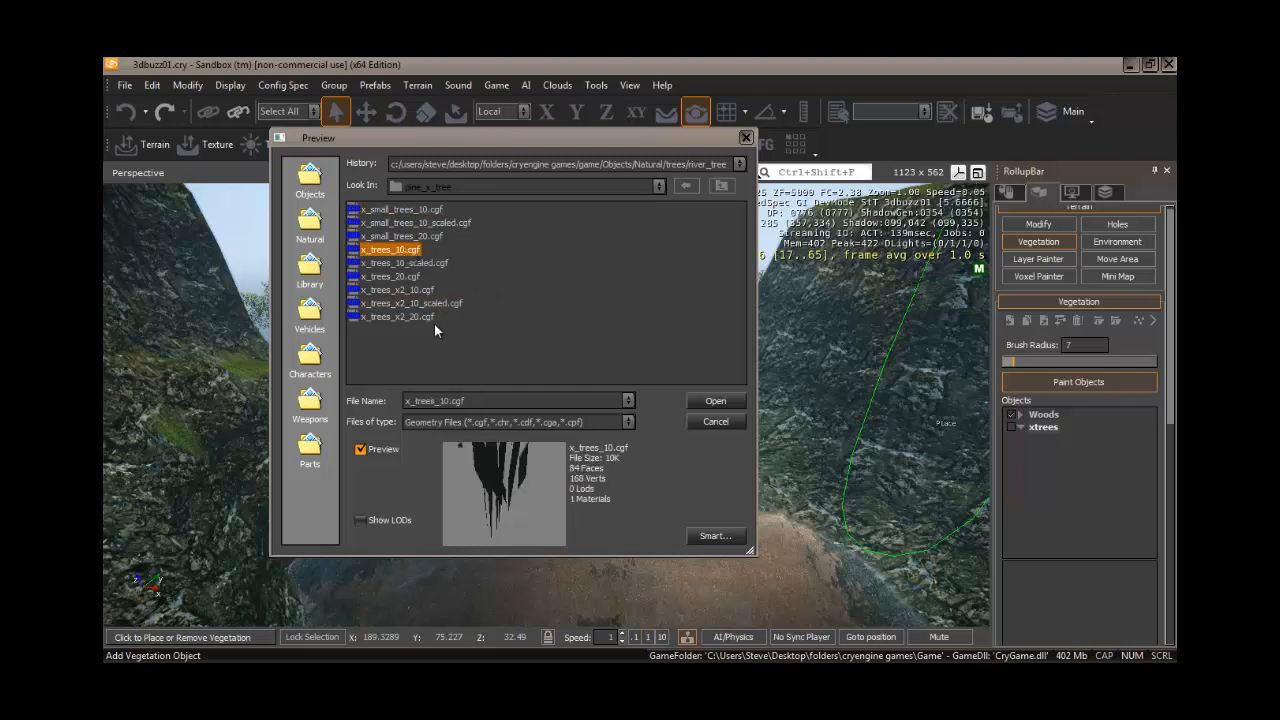
{"action": "left_click", "coordinate": [395, 209]}
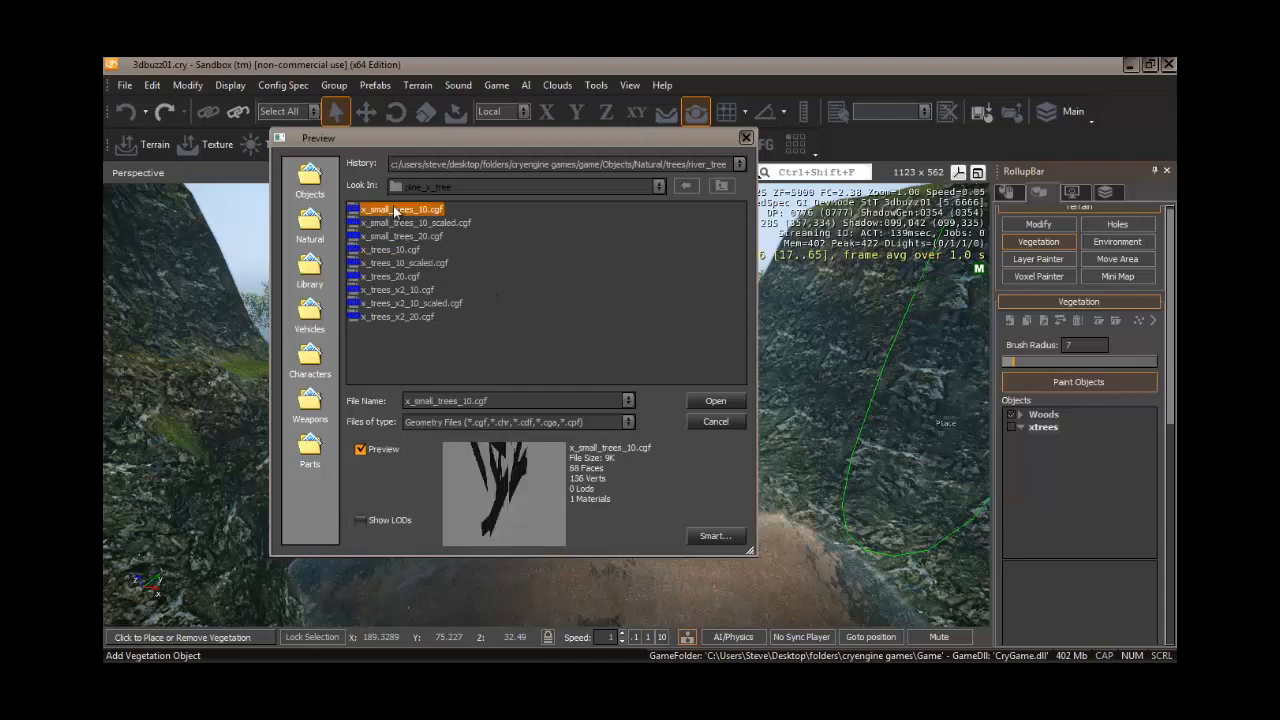
{"action": "left_click", "coordinate": [712, 402]}
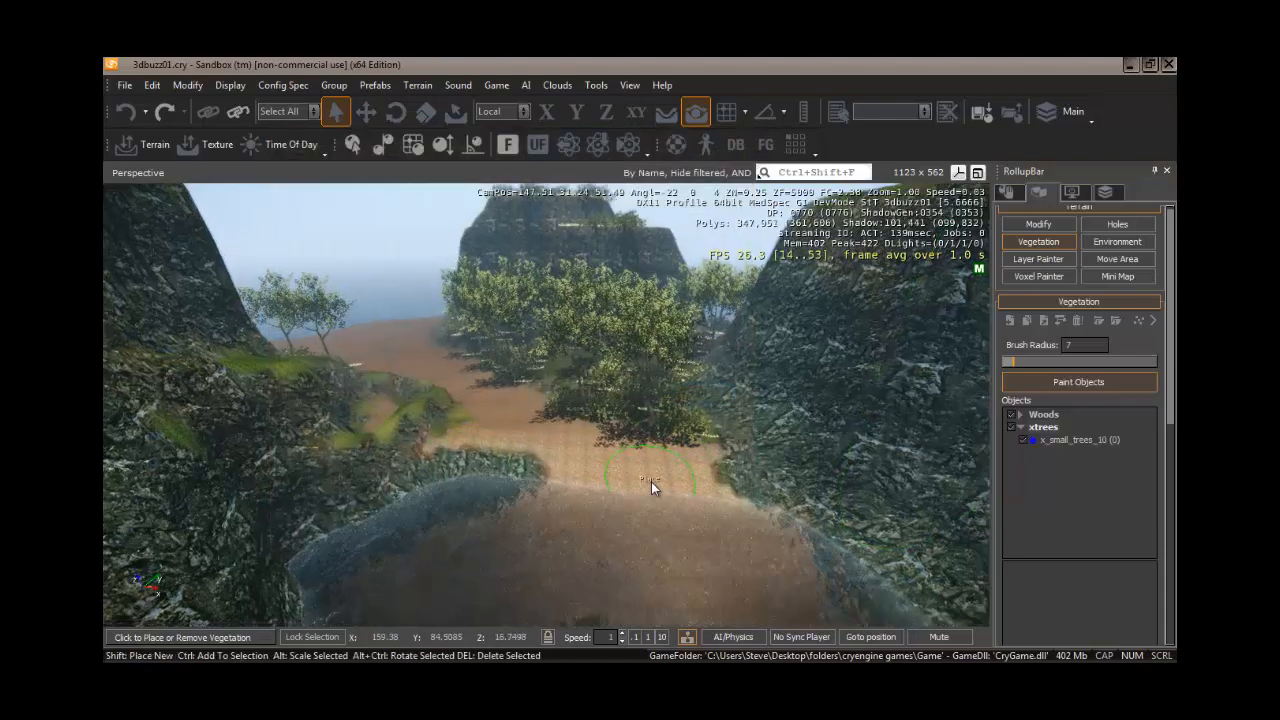
- Set the xtrees category's ElevationMin to 14
{"action": "mouse_move", "coordinate": [651, 482]}
{"action": "right_mouse_down"}
{"action": "mouse_move", "coordinate": [664, 483]}
{"action": "mouse_move", "coordinate": [650, 480]}
{"action": "right_mouse_up"}
{"action": "key", "text": "w"}
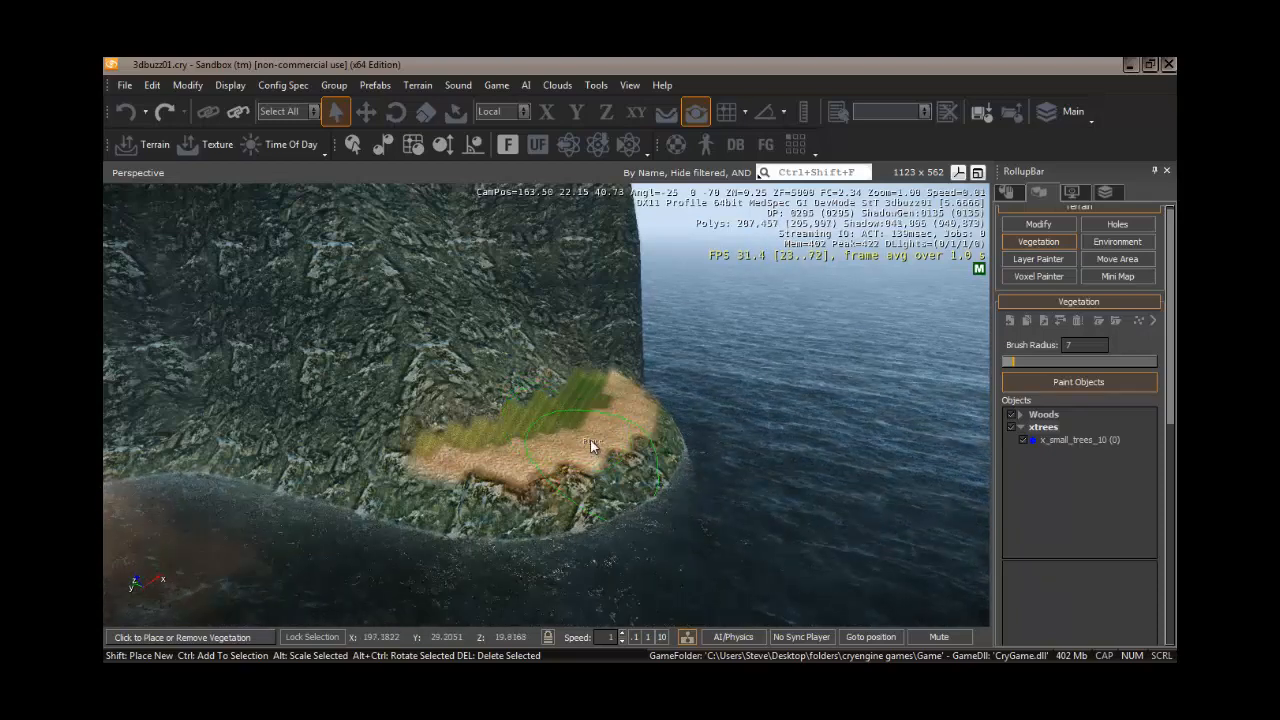
{"action": "double_click", "coordinate": [1051, 428]}
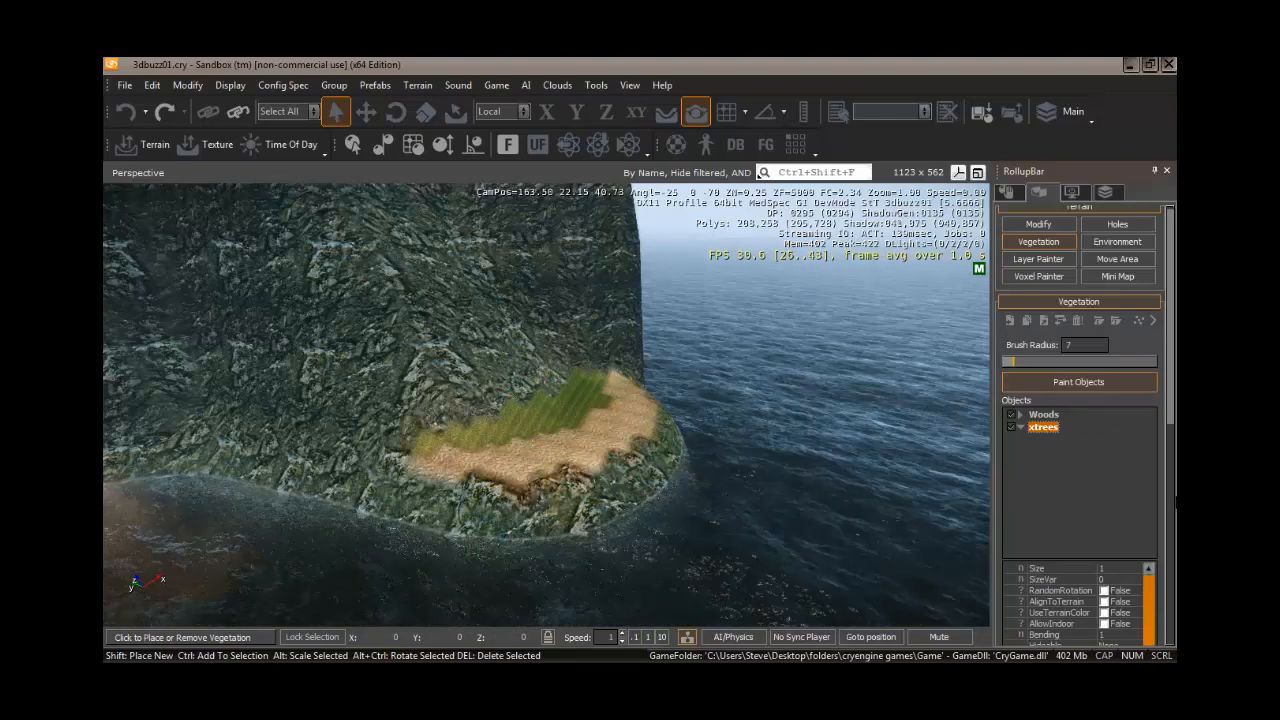
{"action": "left_click_drag", "start_coordinate": [1171, 412], "coordinate": [1174, 518]}
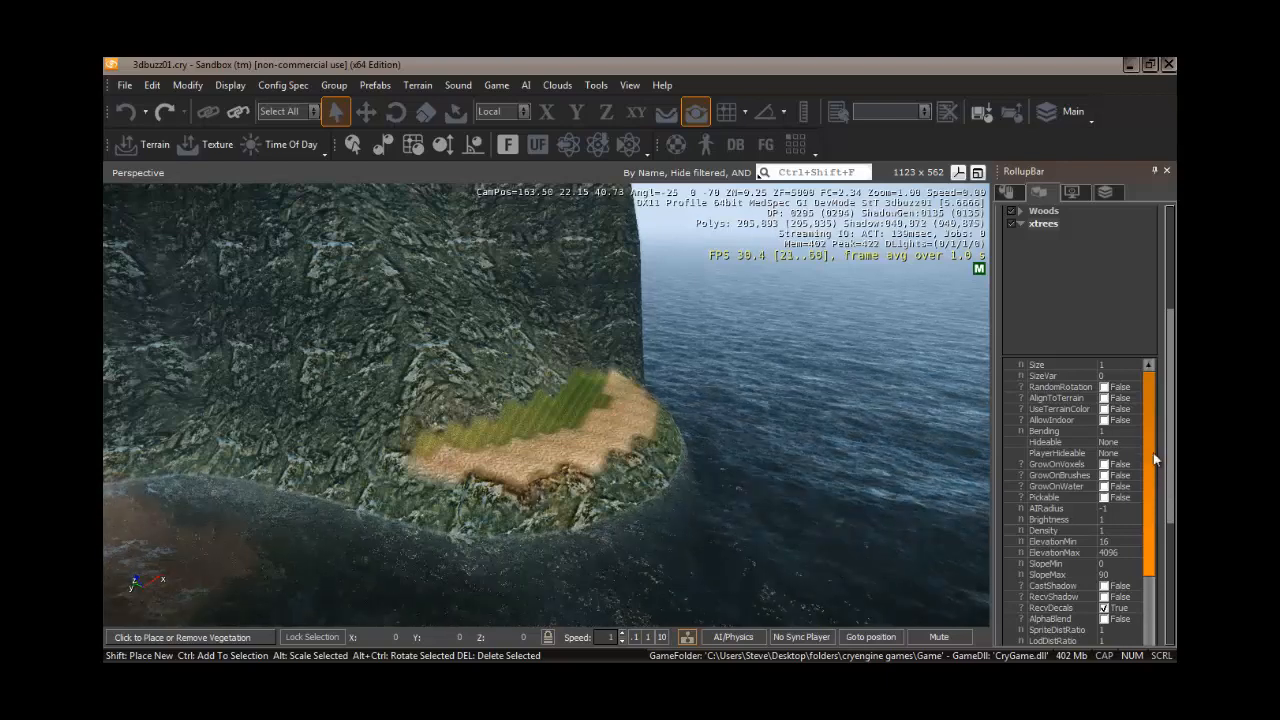
{"action": "left_click_drag", "start_coordinate": [1152, 468], "coordinate": [1158, 519]}
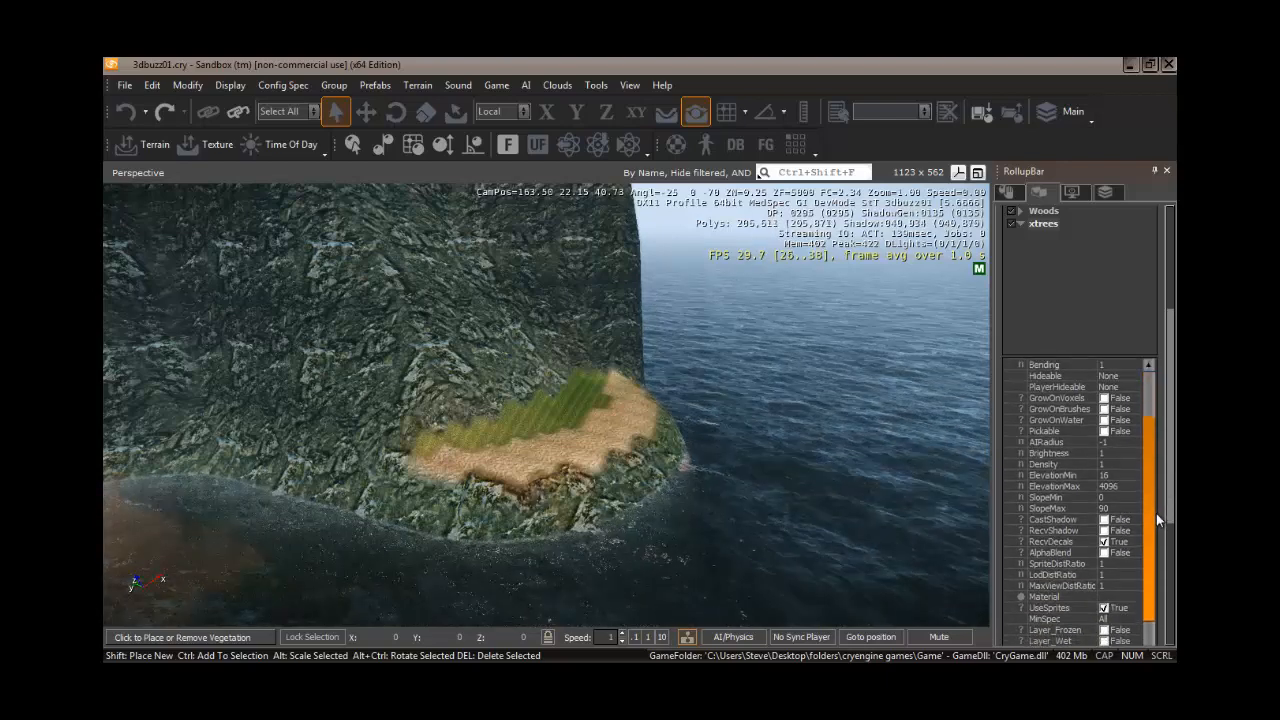
{"action": "left_click", "coordinate": [1115, 475]}
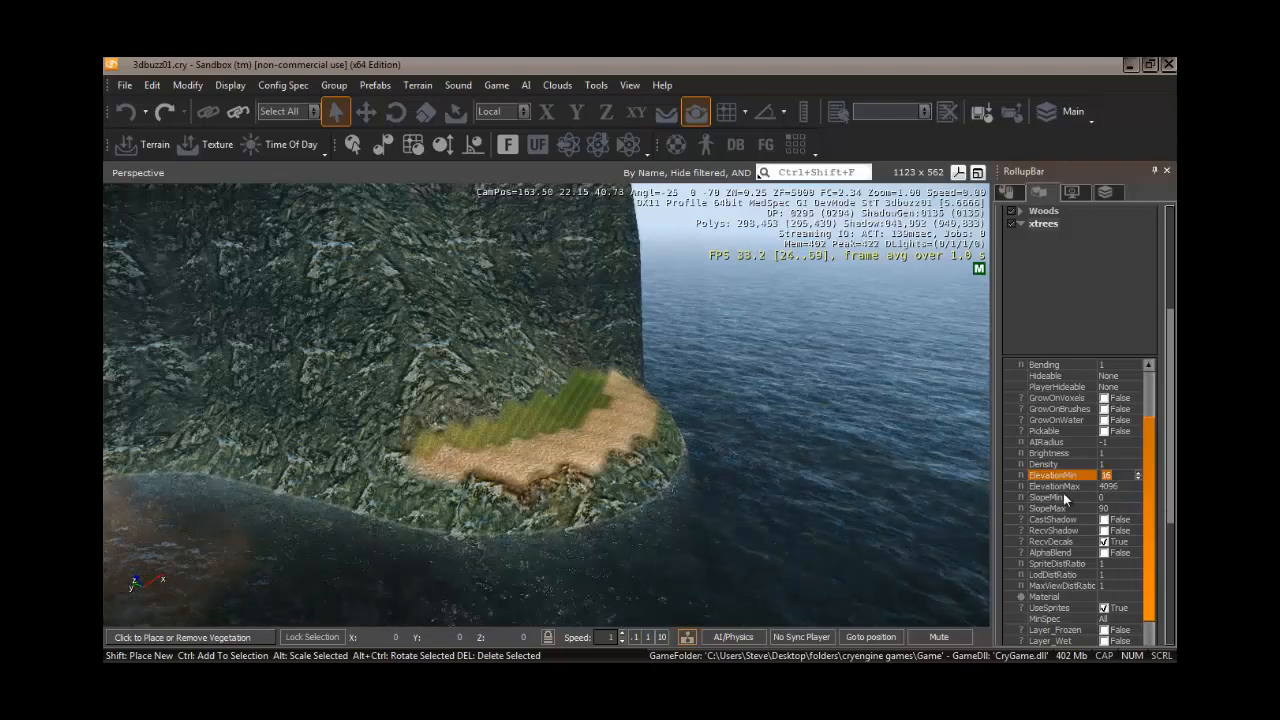
{"action": "type", "text": "14"}
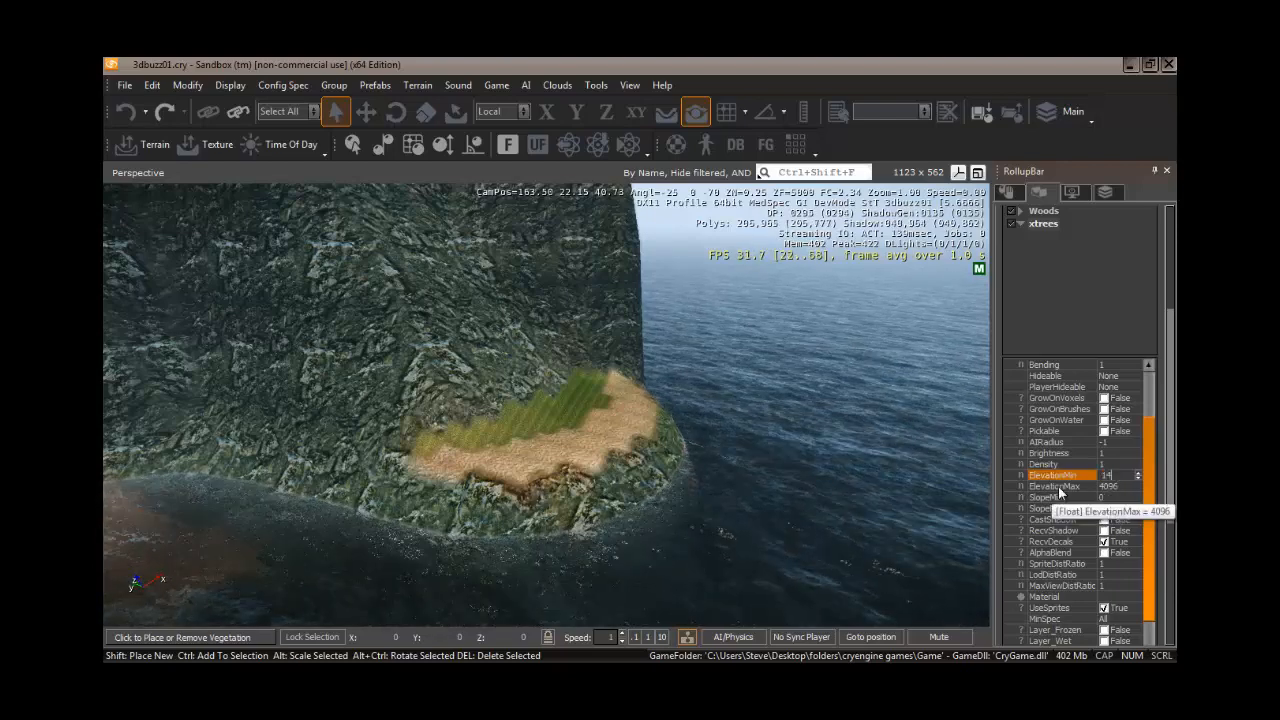
{"action": "left_click_drag", "start_coordinate": [1152, 482], "coordinate": [1147, 412]}
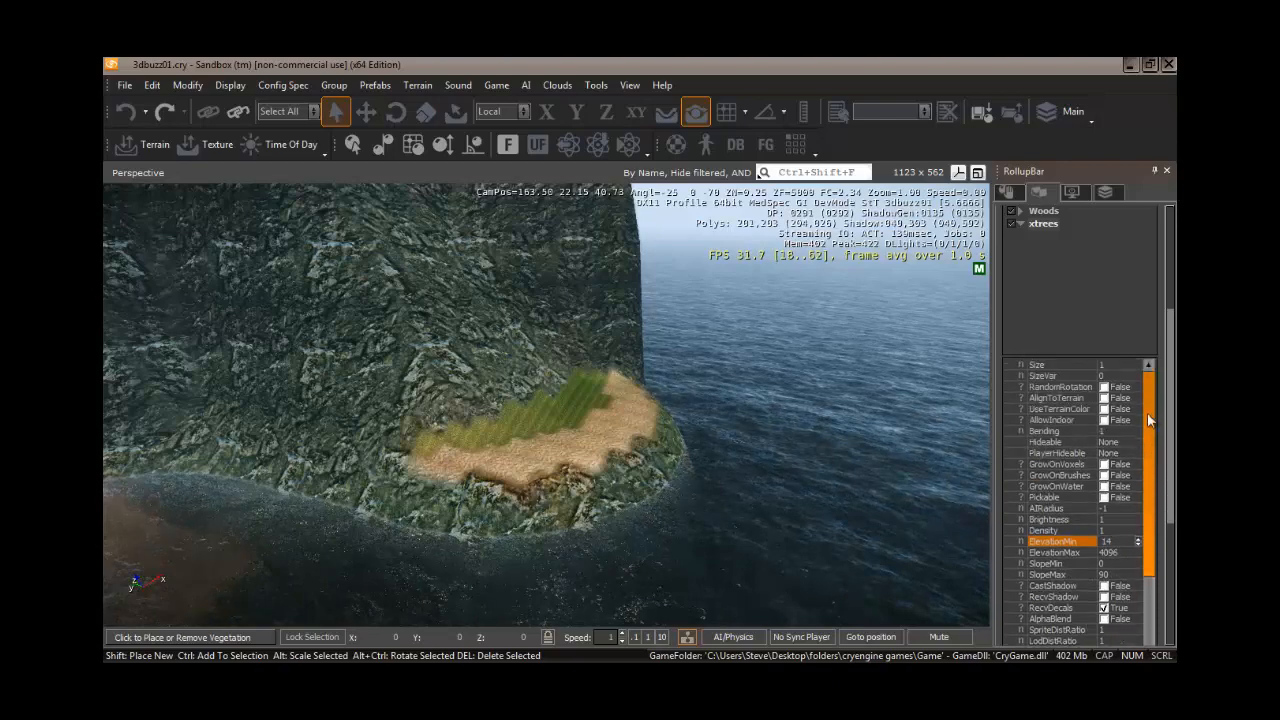
- Set the brush radius to 14 and paint pine trees on the sandy ledge beside the sea
{"action": "left_click", "coordinate": [1045, 224]}
{"action": "left_click_drag", "start_coordinate": [1169, 322], "coordinate": [1166, 263]}
{"action": "left_click", "coordinate": [1024, 282]}
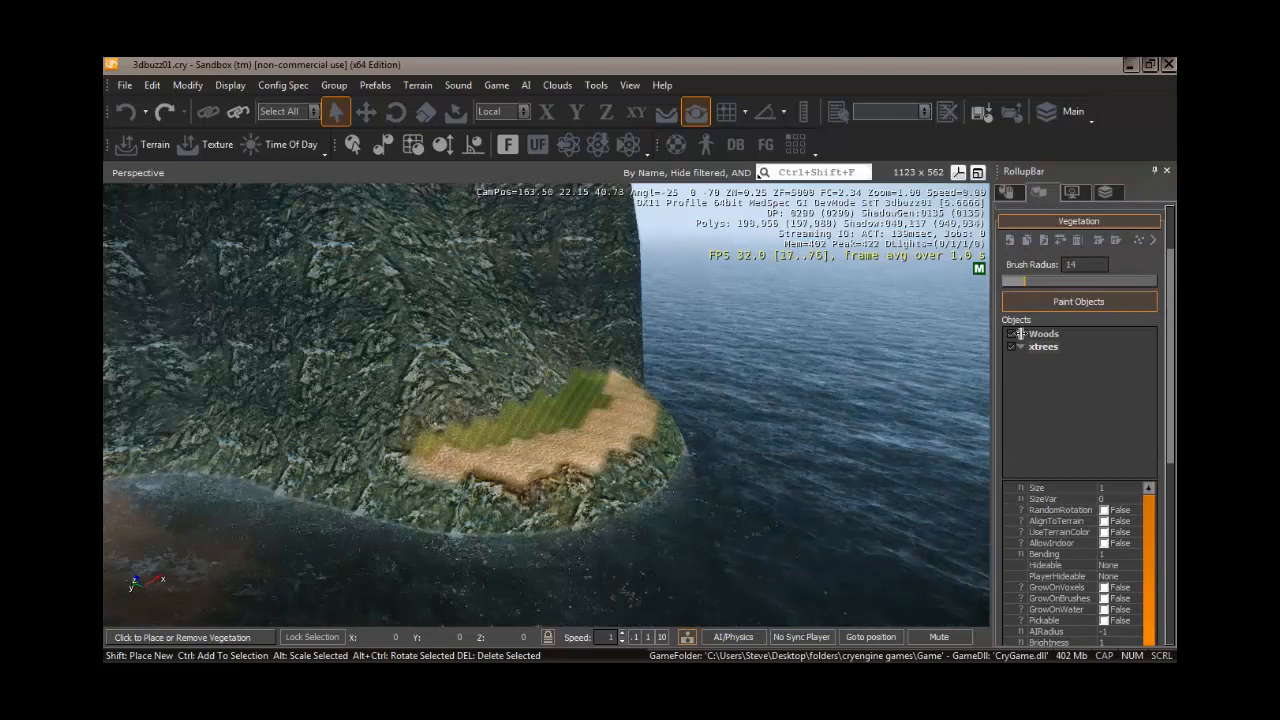
{"action": "left_click", "coordinate": [566, 433]}
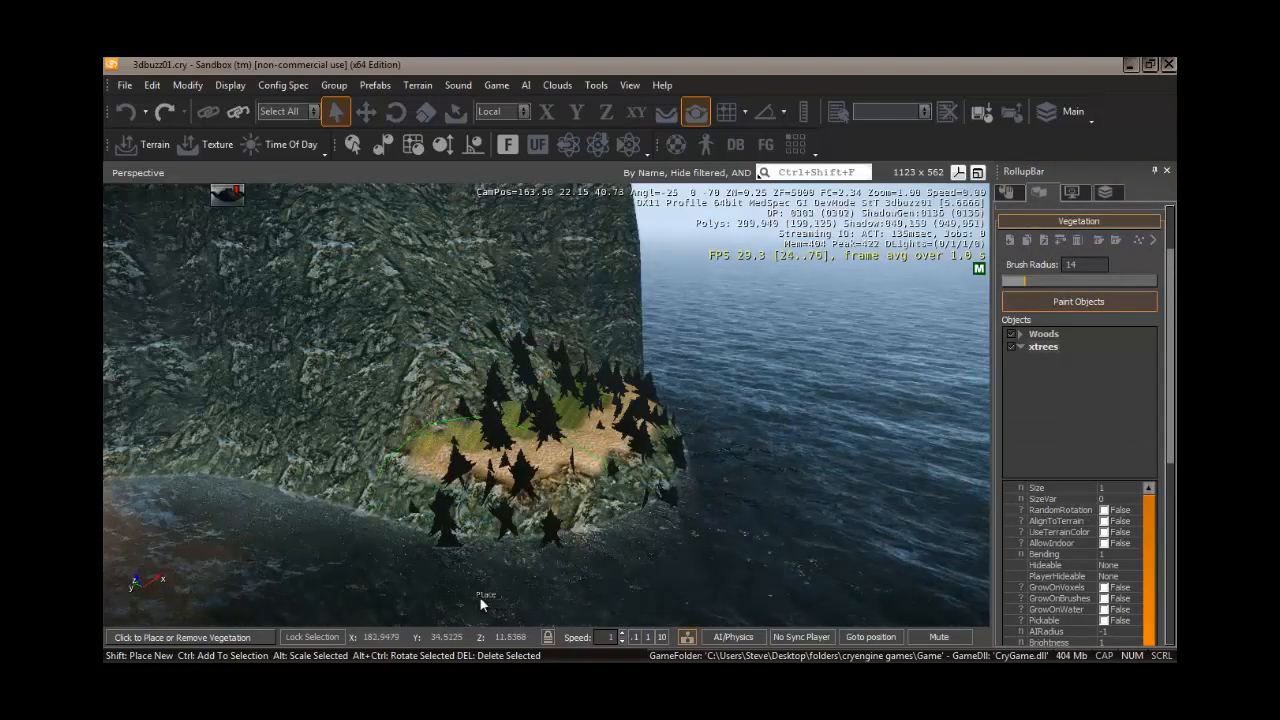
- Fly the camera around the bay to inspect the trees painted on the ledge
{"action": "right_click_drag", "start_coordinate": [479, 596], "coordinate": [488, 599]}
{"action": "key", "text": "w"}
{"action": "key", "text": "w"}
{"action": "key", "text": "s"}
{"action": "key", "text": "a"}
{"action": "key", "text": "s"}
{"action": "key", "text": "s"}
{"action": "key", "text": "d"}
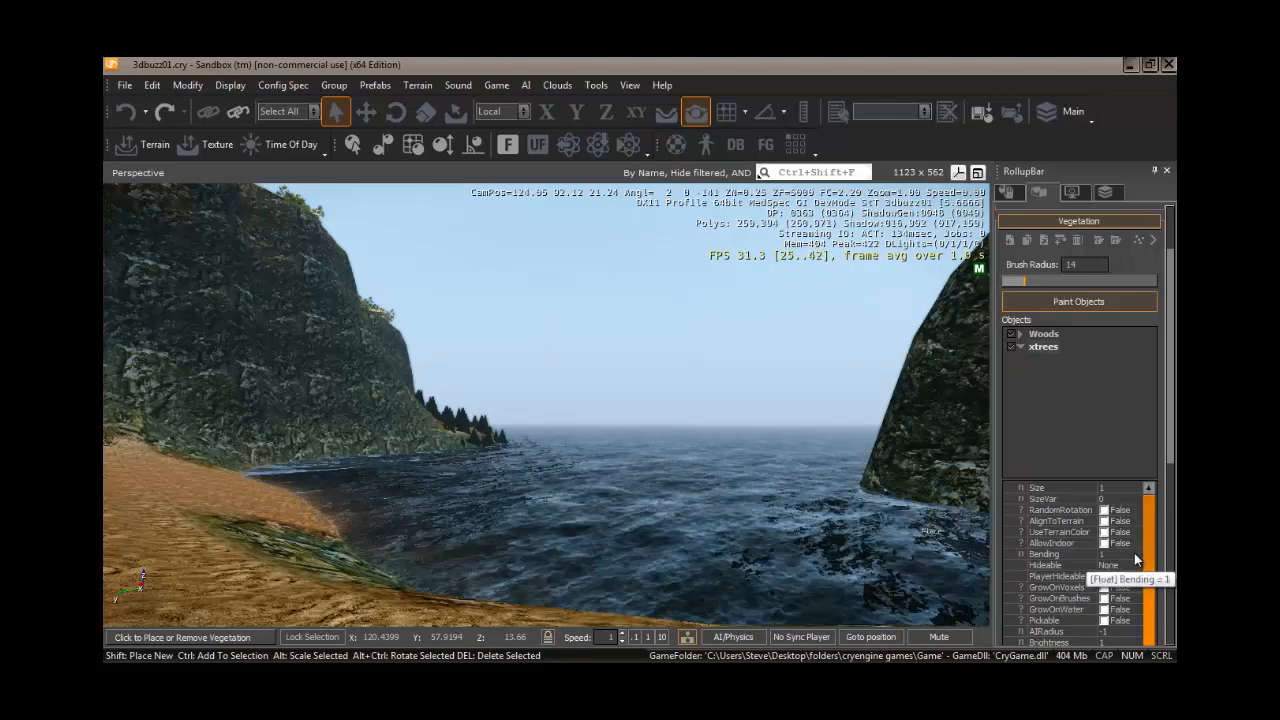
{"action": "left_click", "coordinate": [473, 432], "text": "ctrl"}
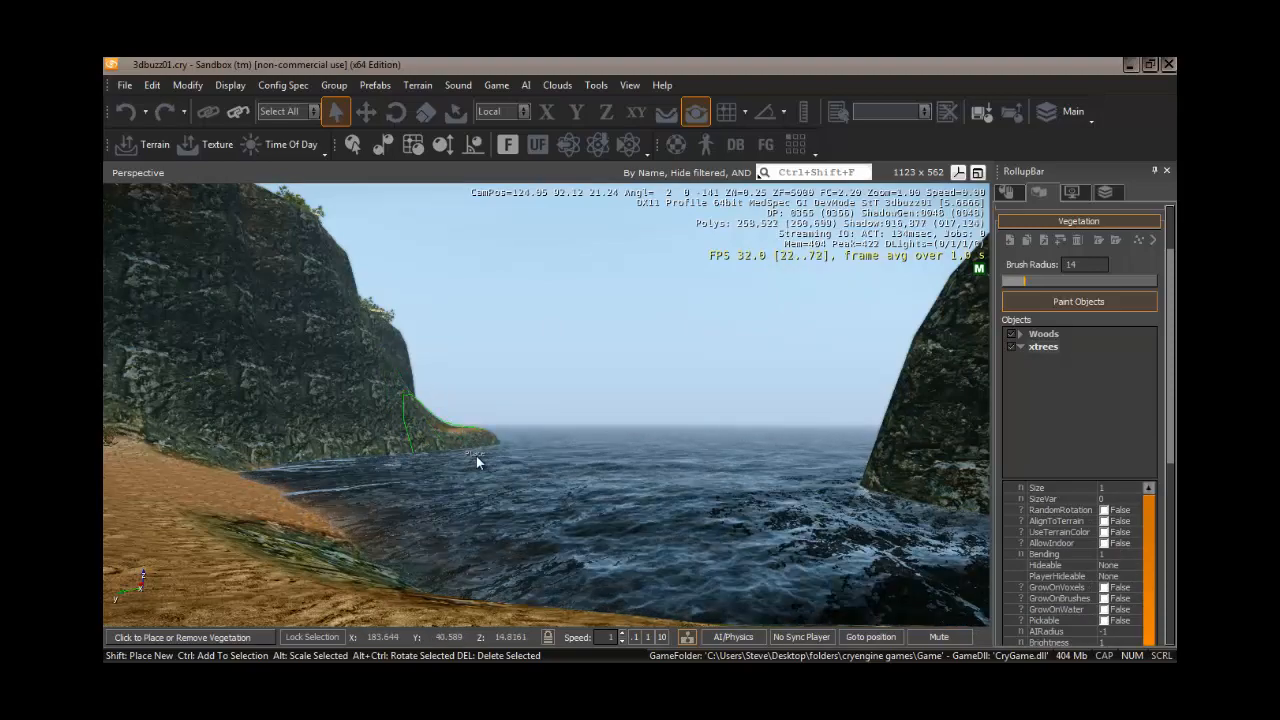
{"action": "key", "text": "w"}
{"action": "right_click_drag", "start_coordinate": [476, 457], "coordinate": [476, 457]}
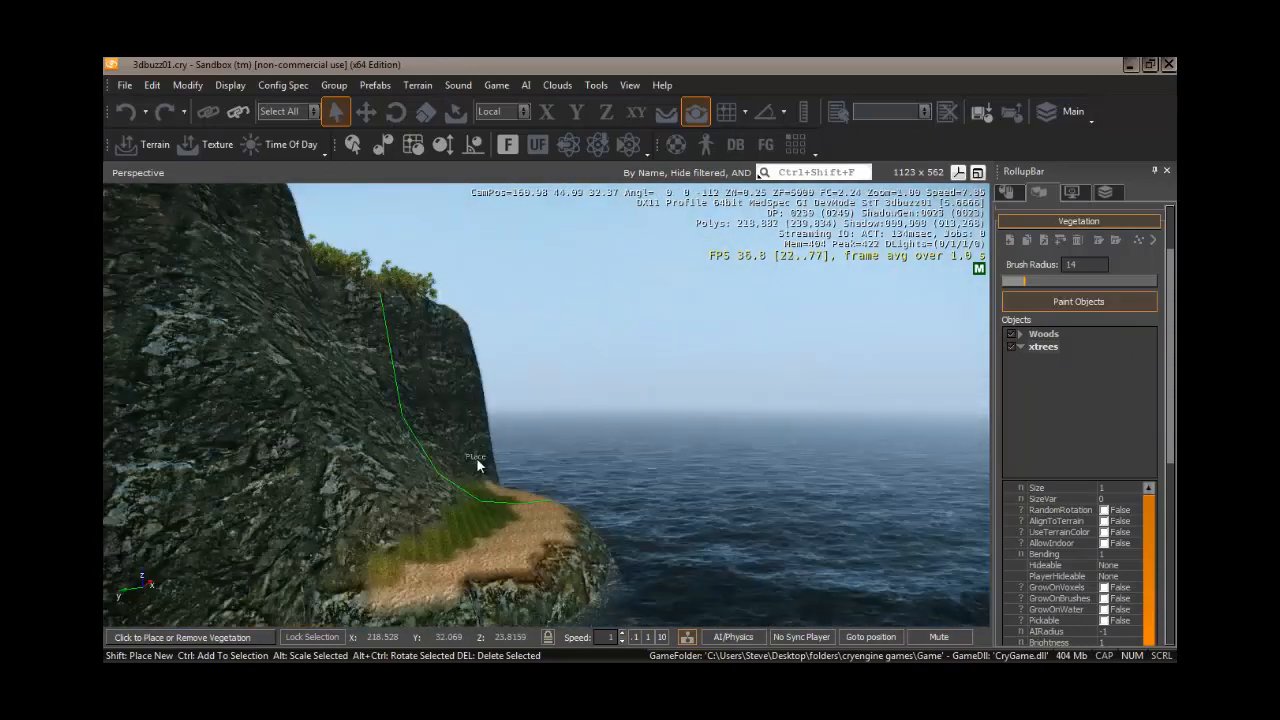
- Remove the pine tree object from the xtrees category and confirm the deletion
{"action": "left_click", "coordinate": [1045, 347]}
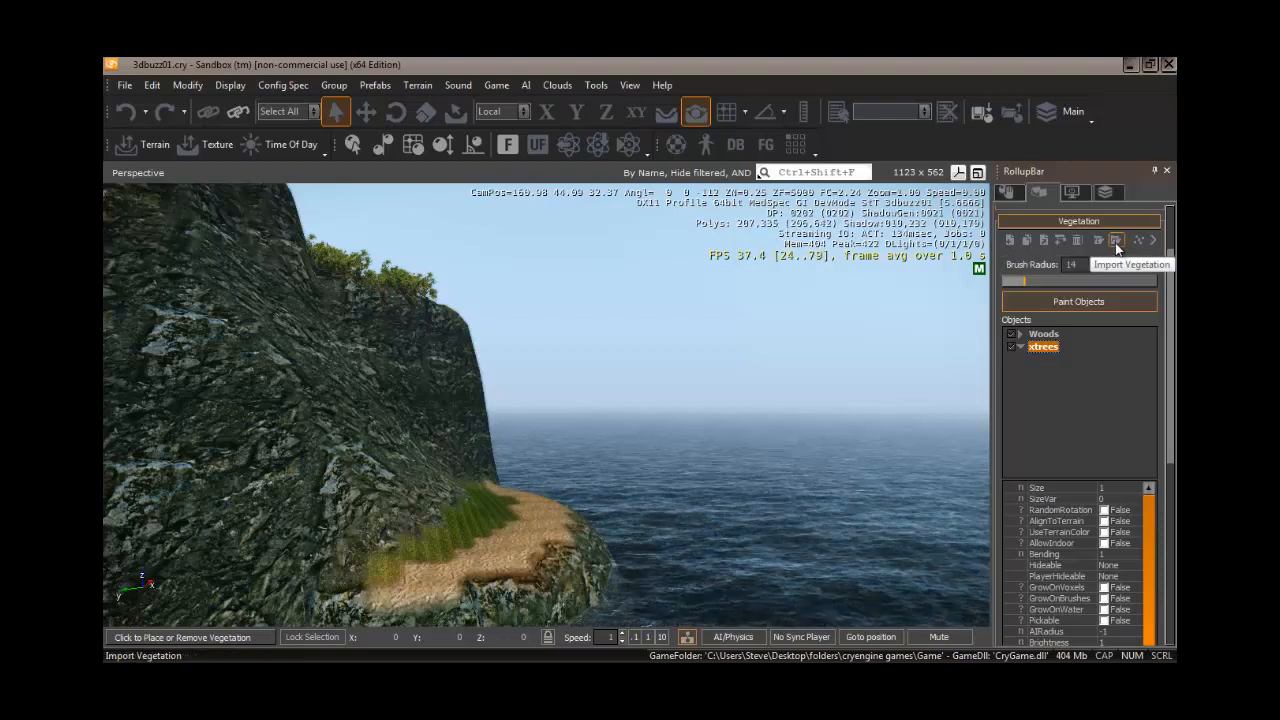
{"action": "right_click", "coordinate": [1047, 352]}
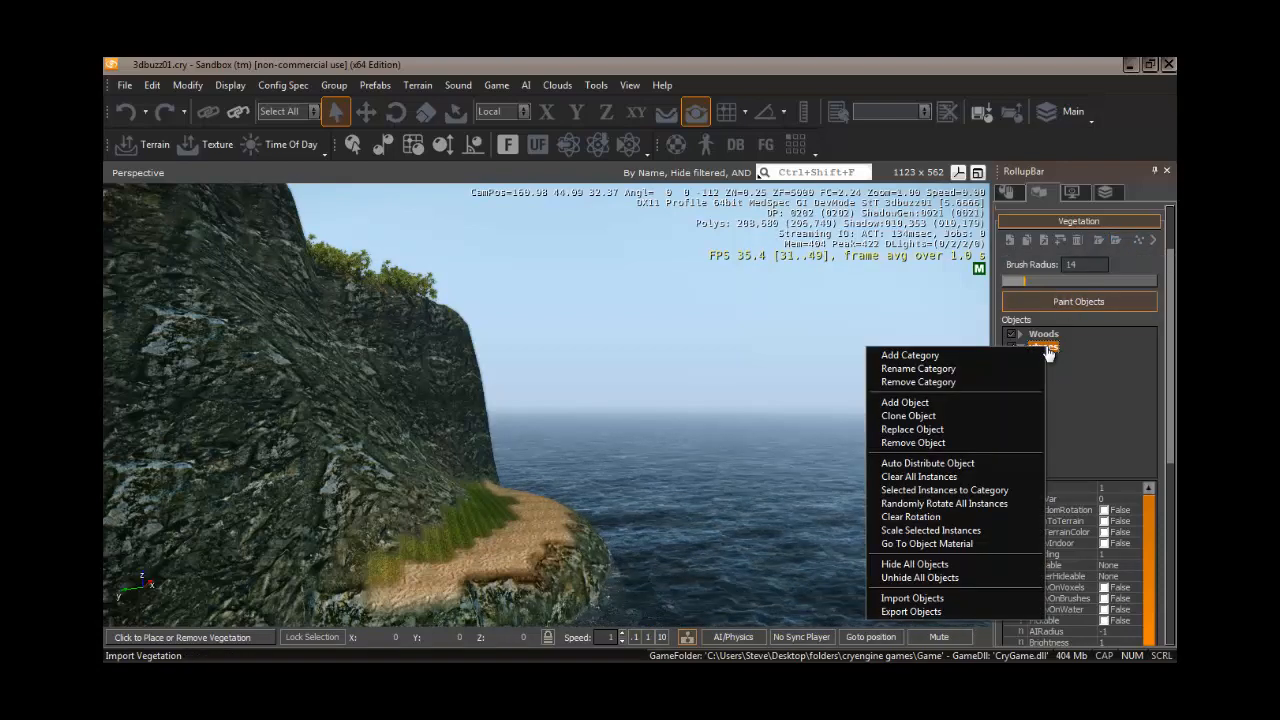
{"action": "left_click", "coordinate": [945, 443]}
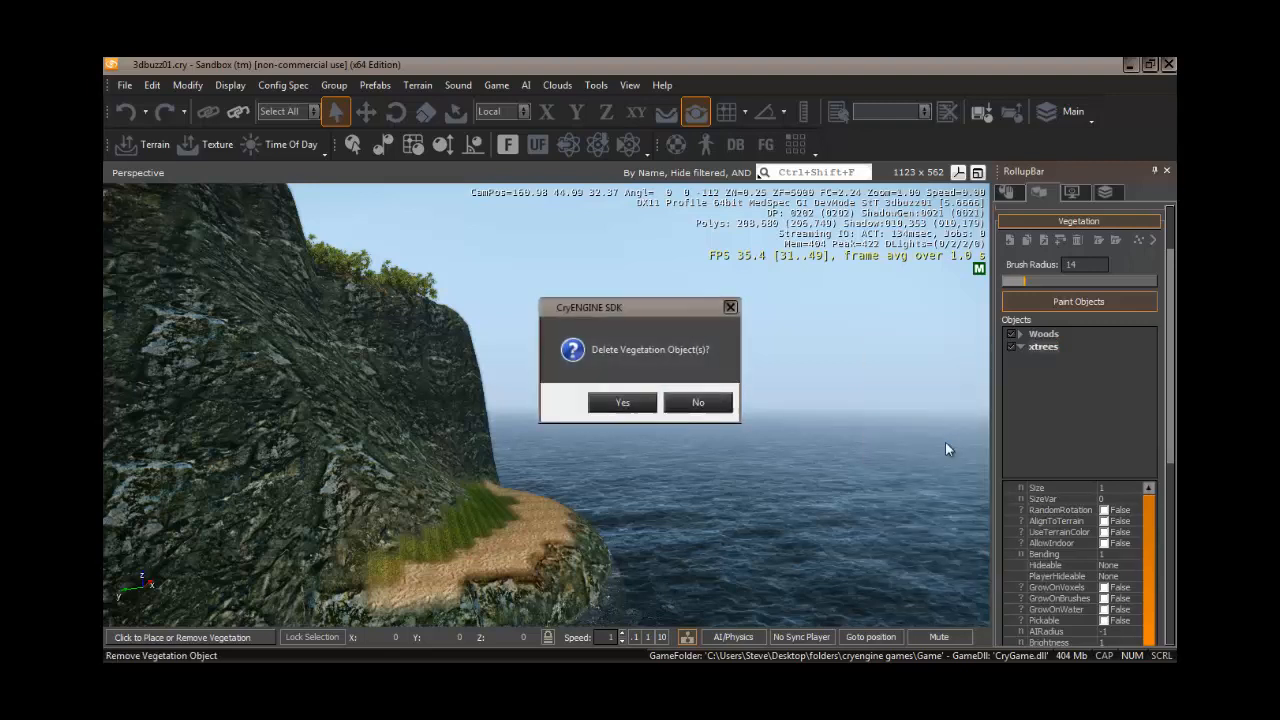
{"action": "left_click", "coordinate": [622, 402]}
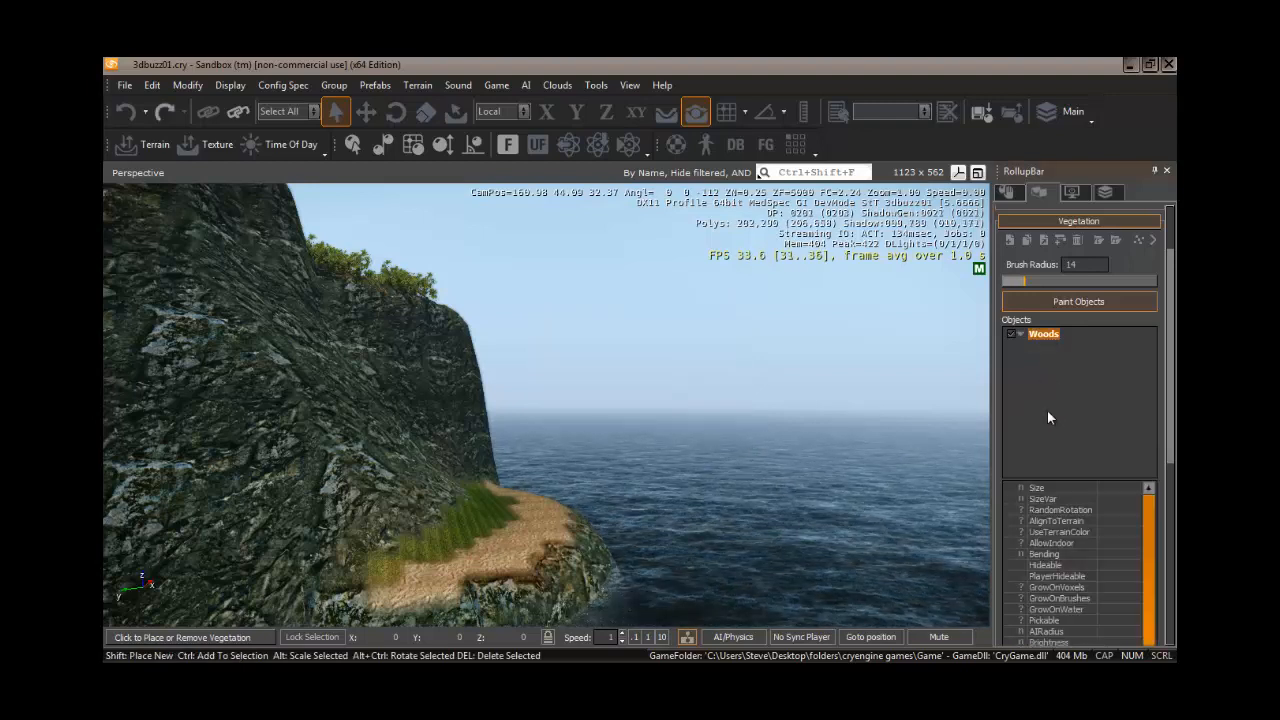
- Randomly rotate all Woods instances and scale the selected Woods instances
{"action": "right_click", "coordinate": [1044, 340]}
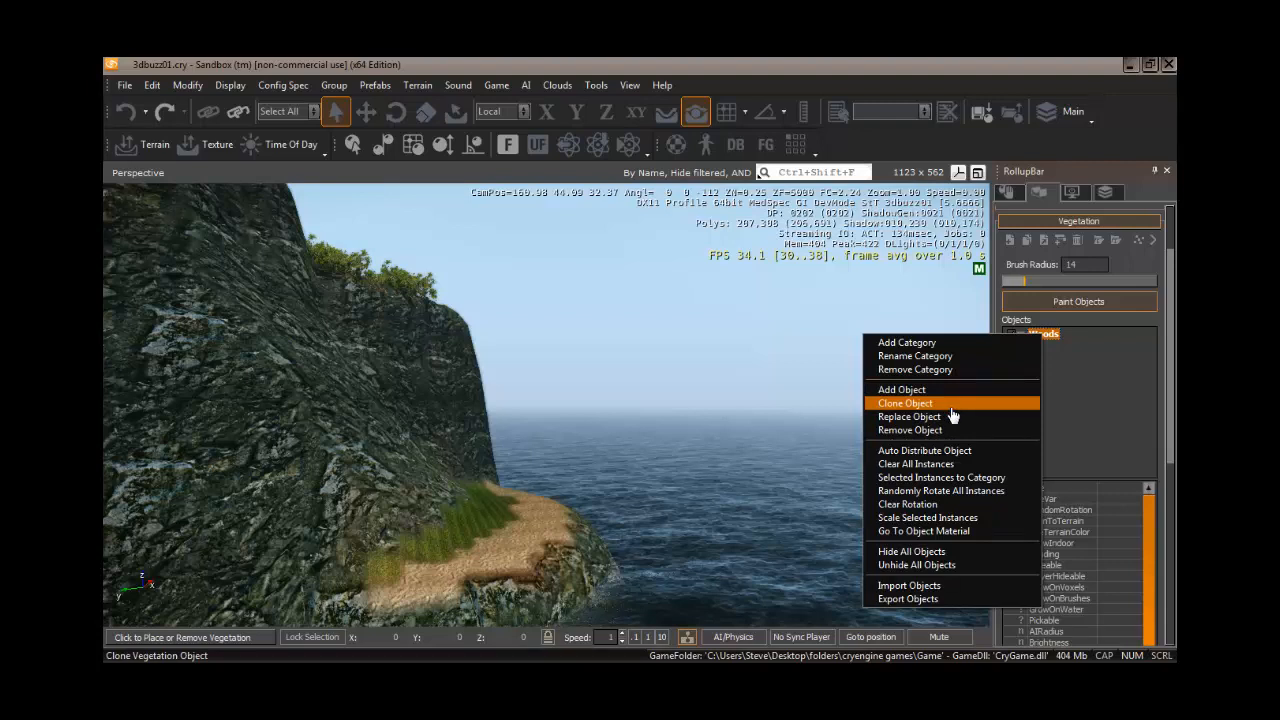
{"action": "left_click", "coordinate": [956, 491]}
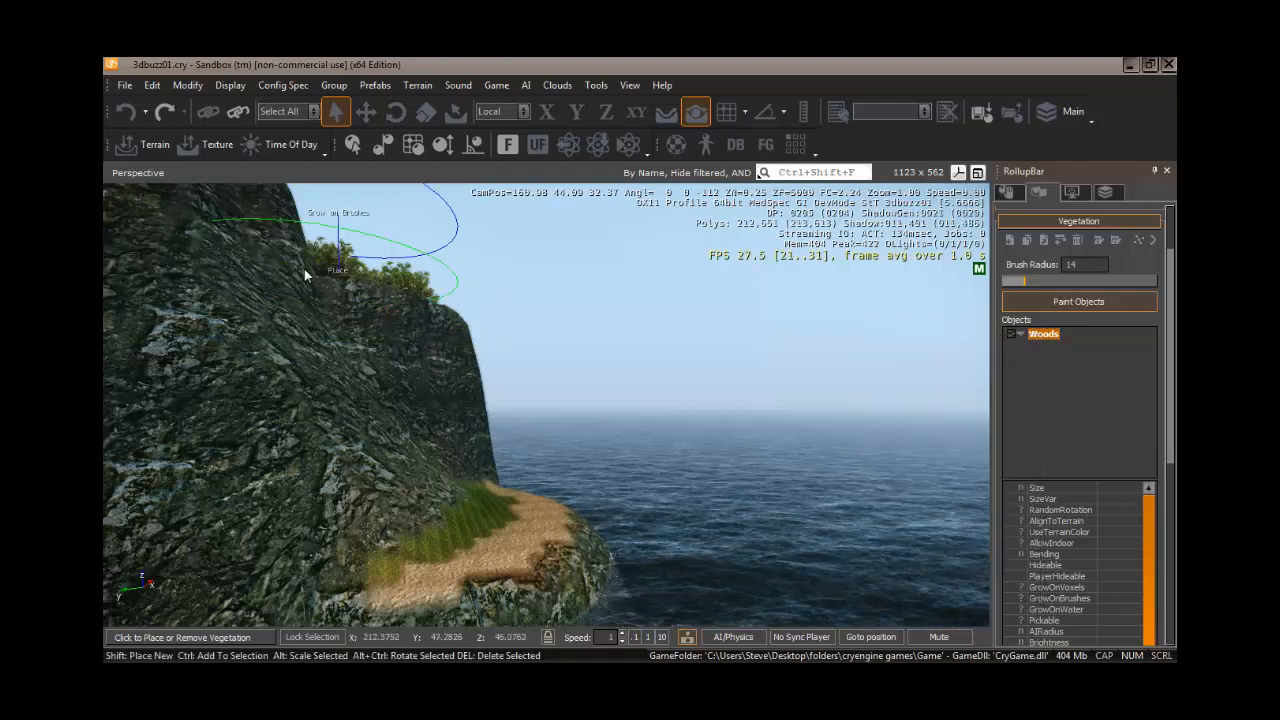
{"action": "right_click_drag", "start_coordinate": [421, 316], "coordinate": [464, 436]}
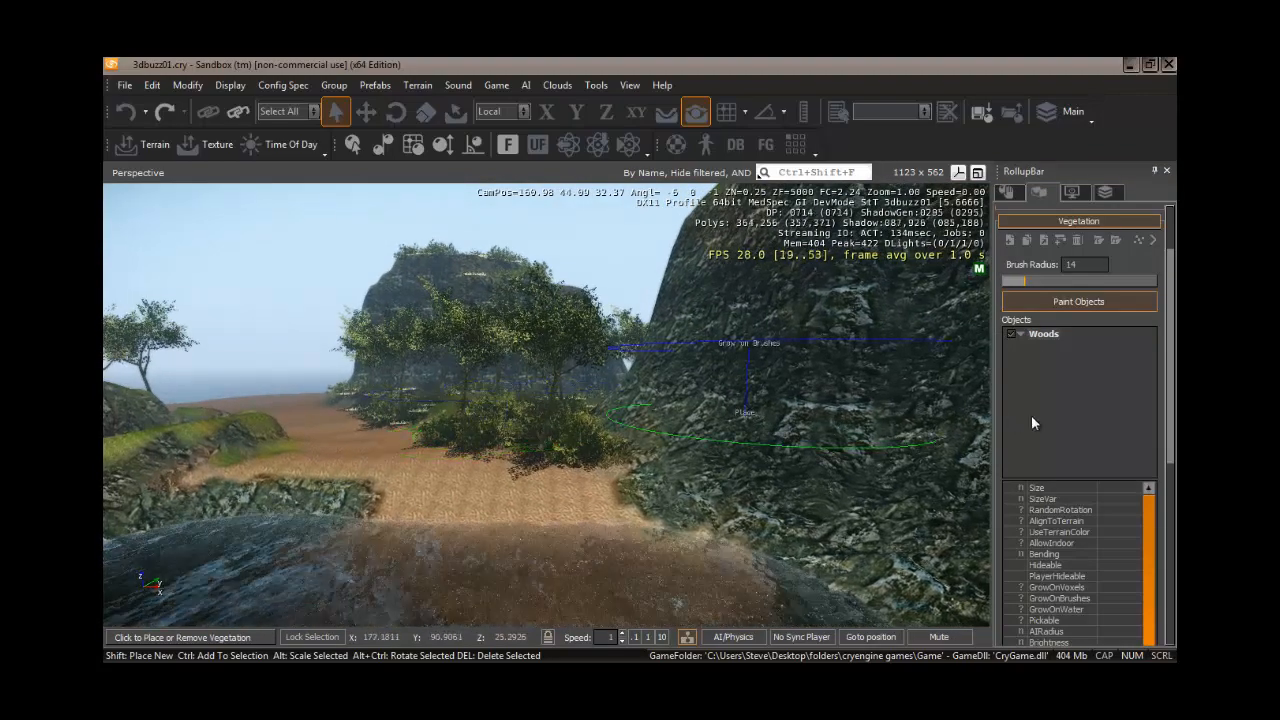
{"action": "left_click", "coordinate": [1043, 334]}
{"action": "right_click", "coordinate": [1045, 337]}
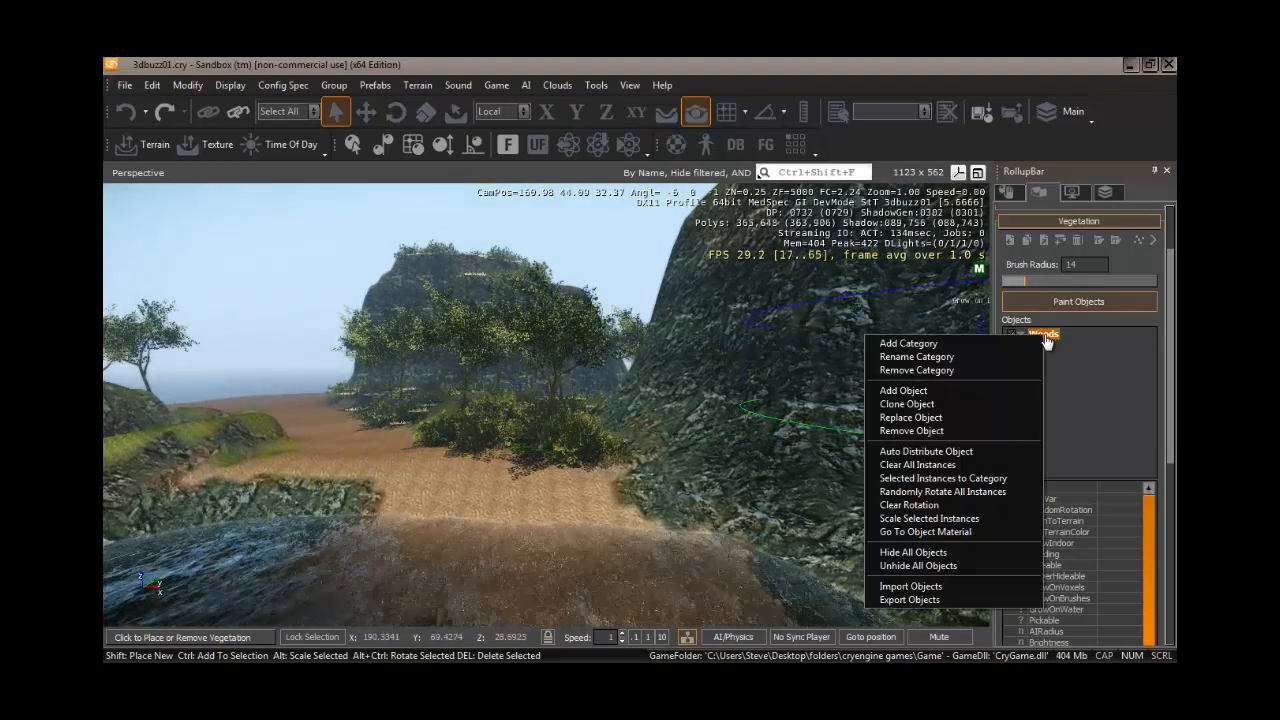
{"action": "left_click", "coordinate": [931, 519]}
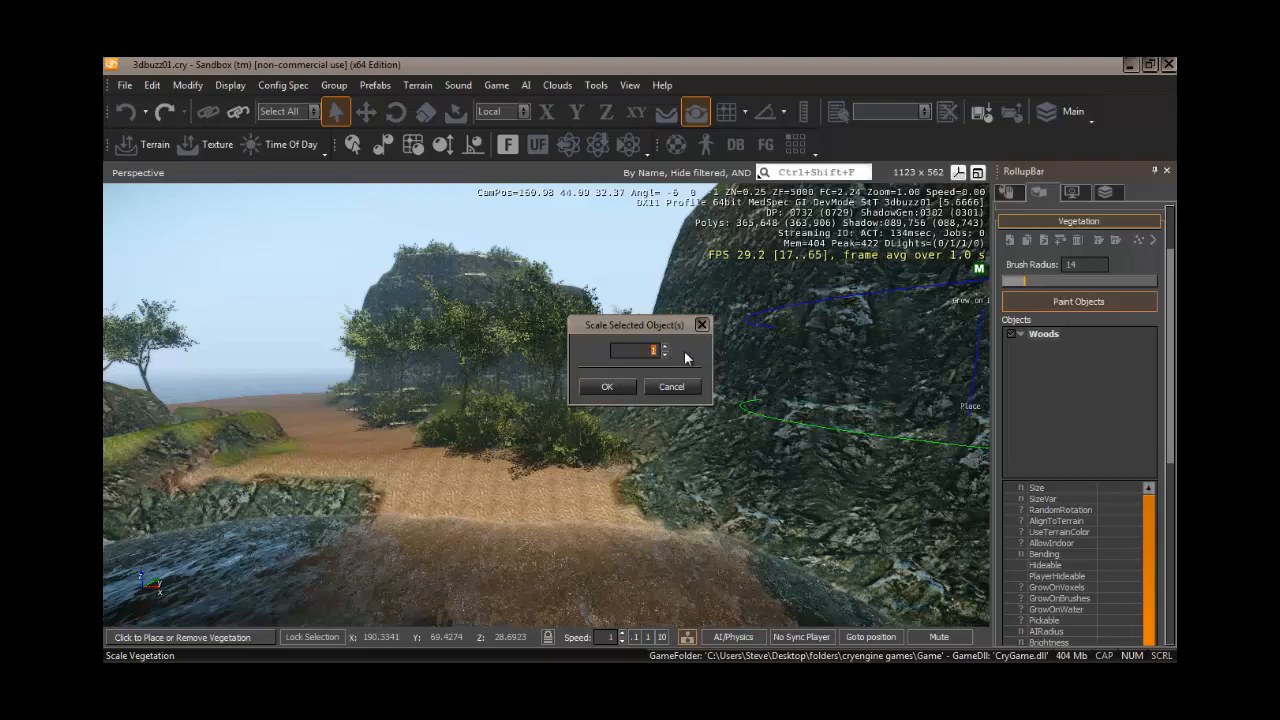
{"action": "left_click", "coordinate": [609, 387]}
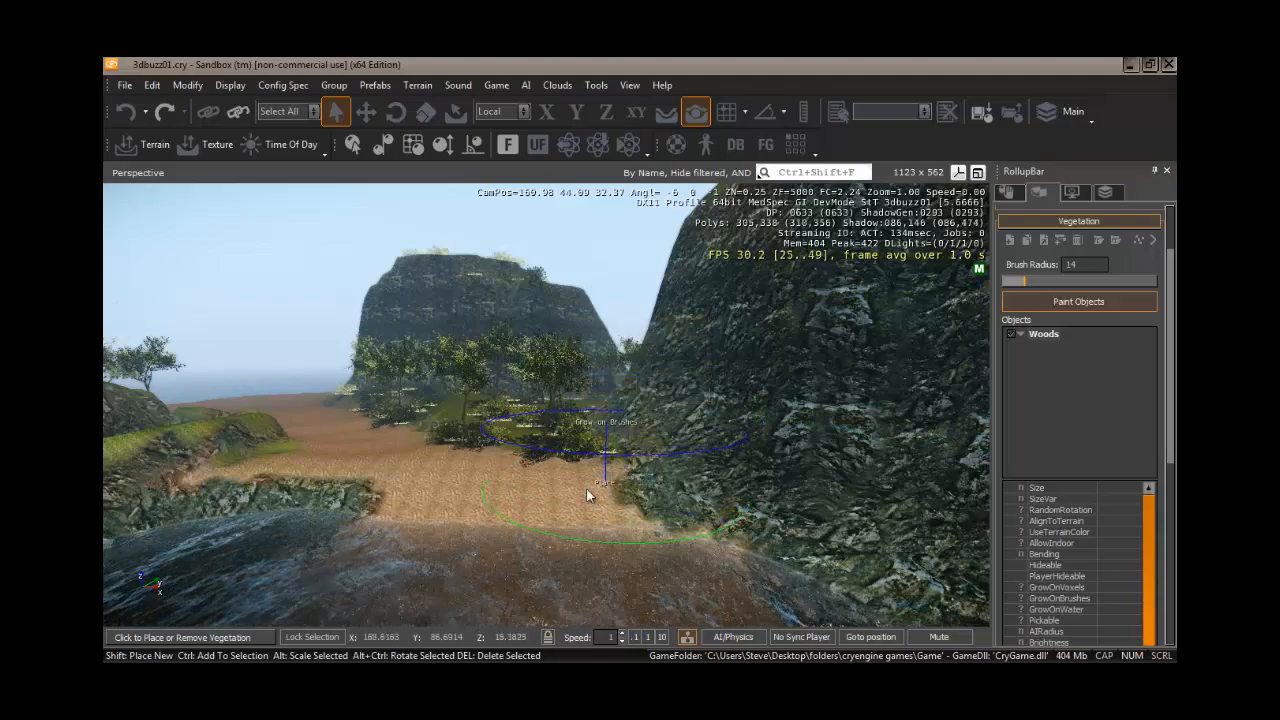
- Enter game mode to test the painted vegetation in first person
{"action": "right_click_drag", "start_coordinate": [589, 492], "coordinate": [574, 492]}
{"action": "key", "text": "w"}
{"action": "key", "text": "w"}
{"action": "key", "text": "w"}
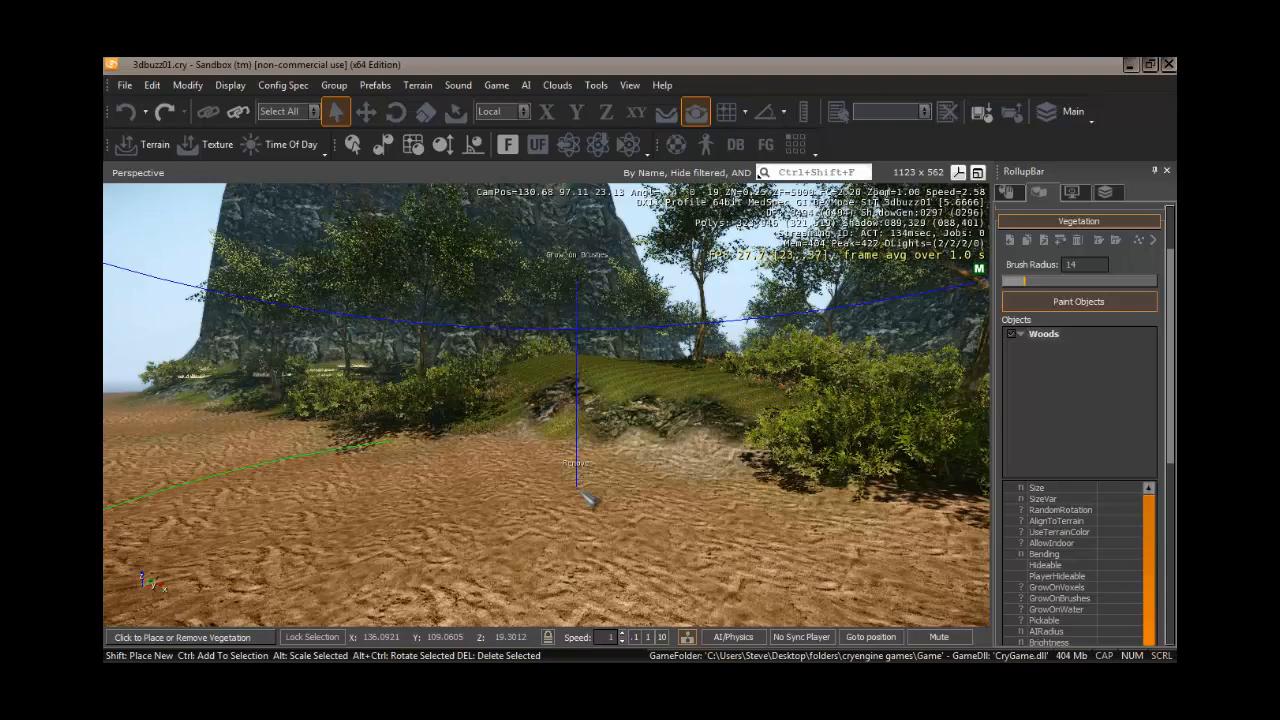
{"action": "key", "text": "ctrl+g"}
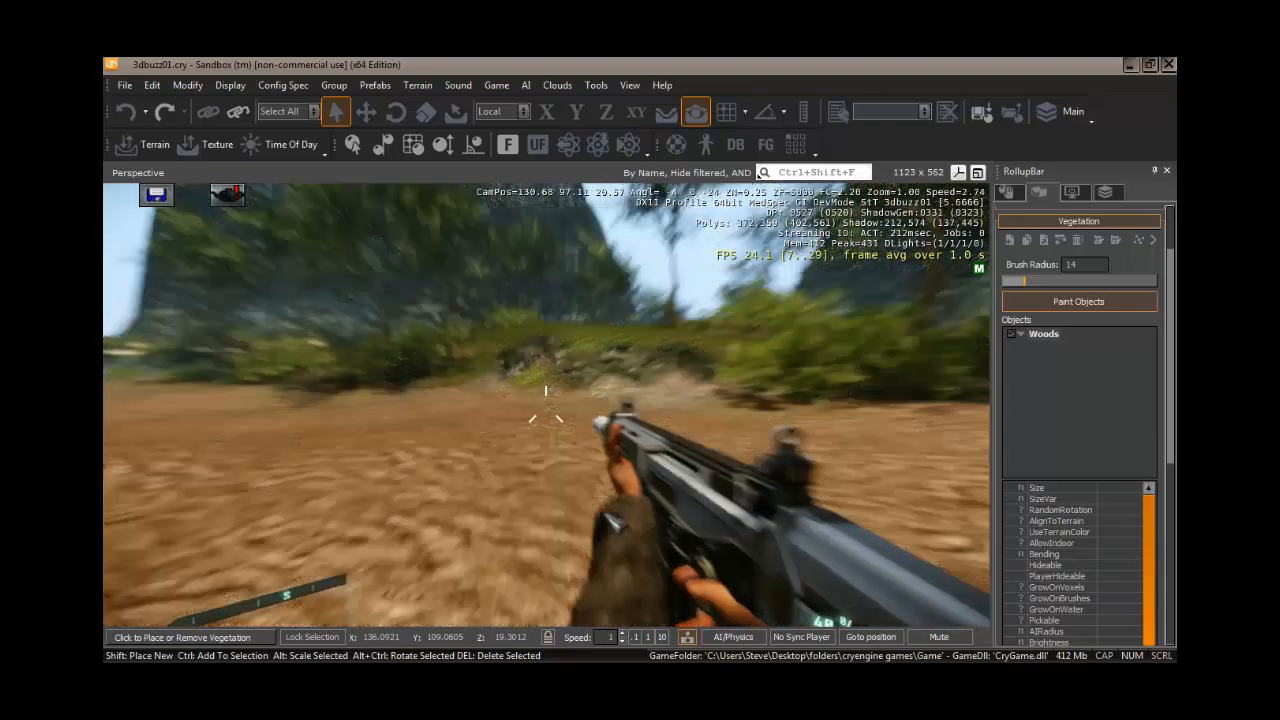
{"action": "left_click", "coordinate": [610, 514]}
{"action": "right_click", "coordinate": [616, 505]}
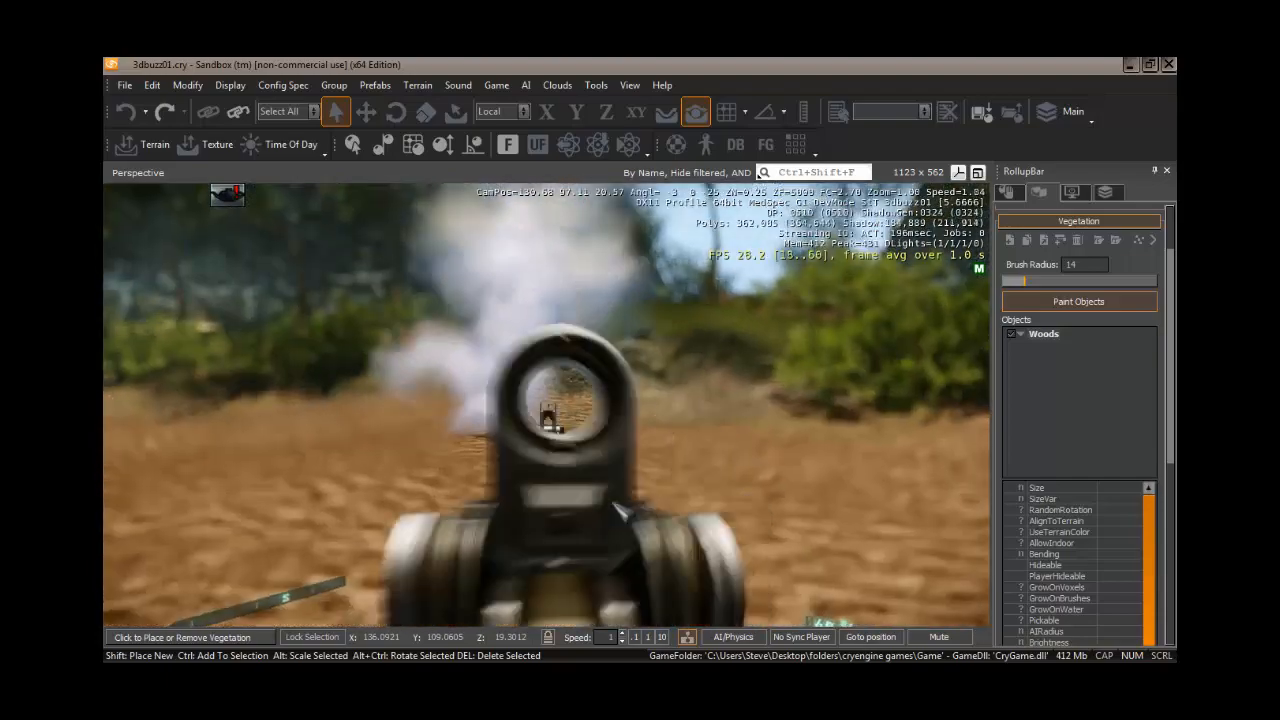
- Walk around the painted terrain in game mode, then leave game mode
{"action": "right_click", "coordinate": [620, 512]}
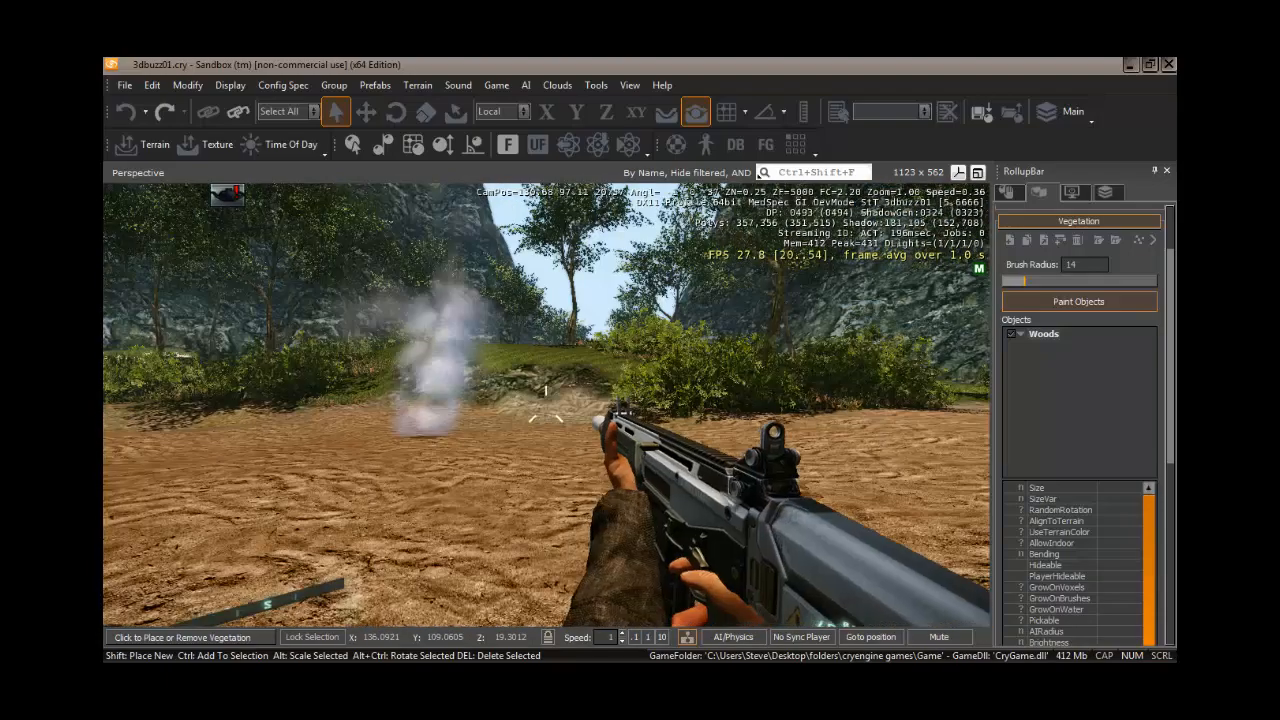
{"action": "key", "text": "w"}
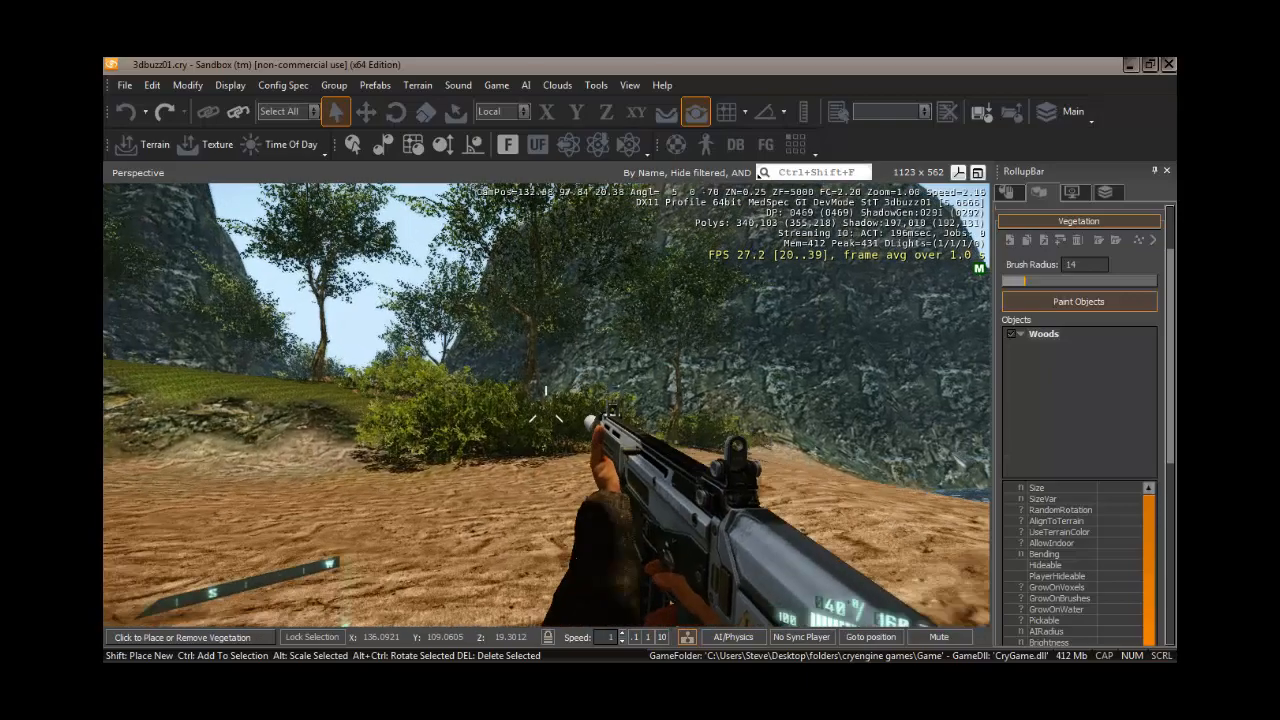
{"action": "key", "text": "w"}
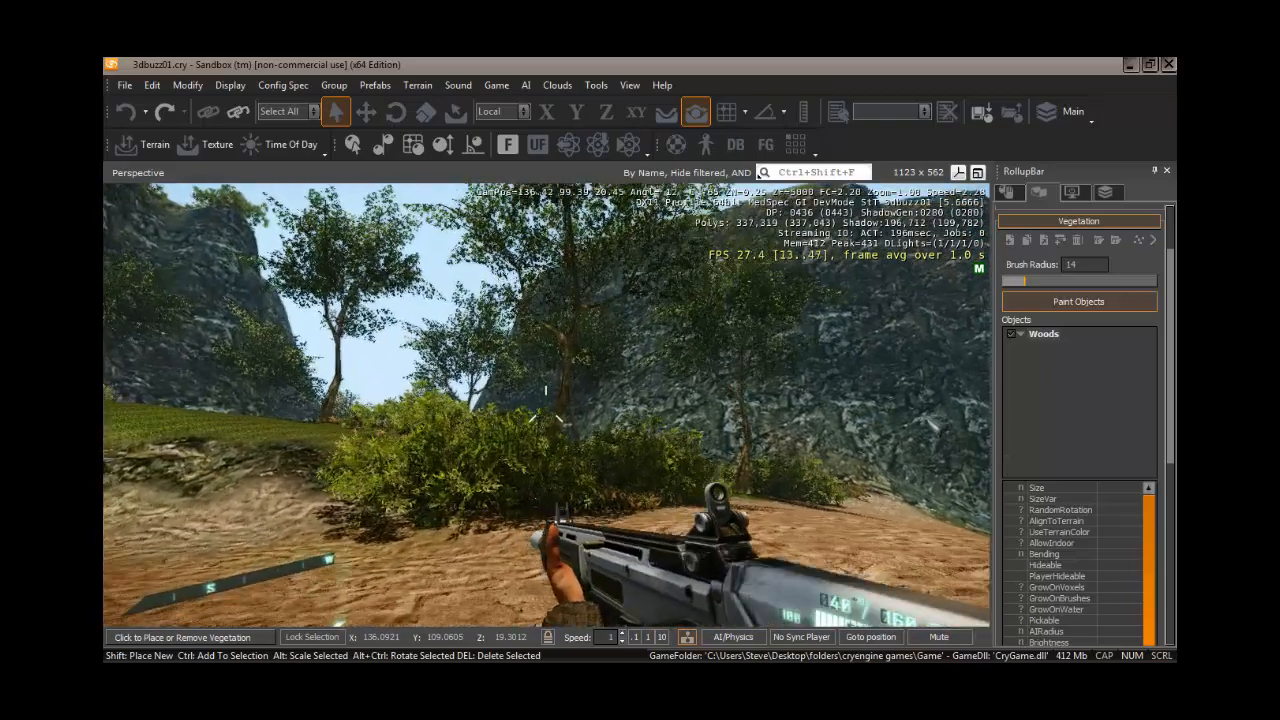
{"action": "key", "text": "w"}
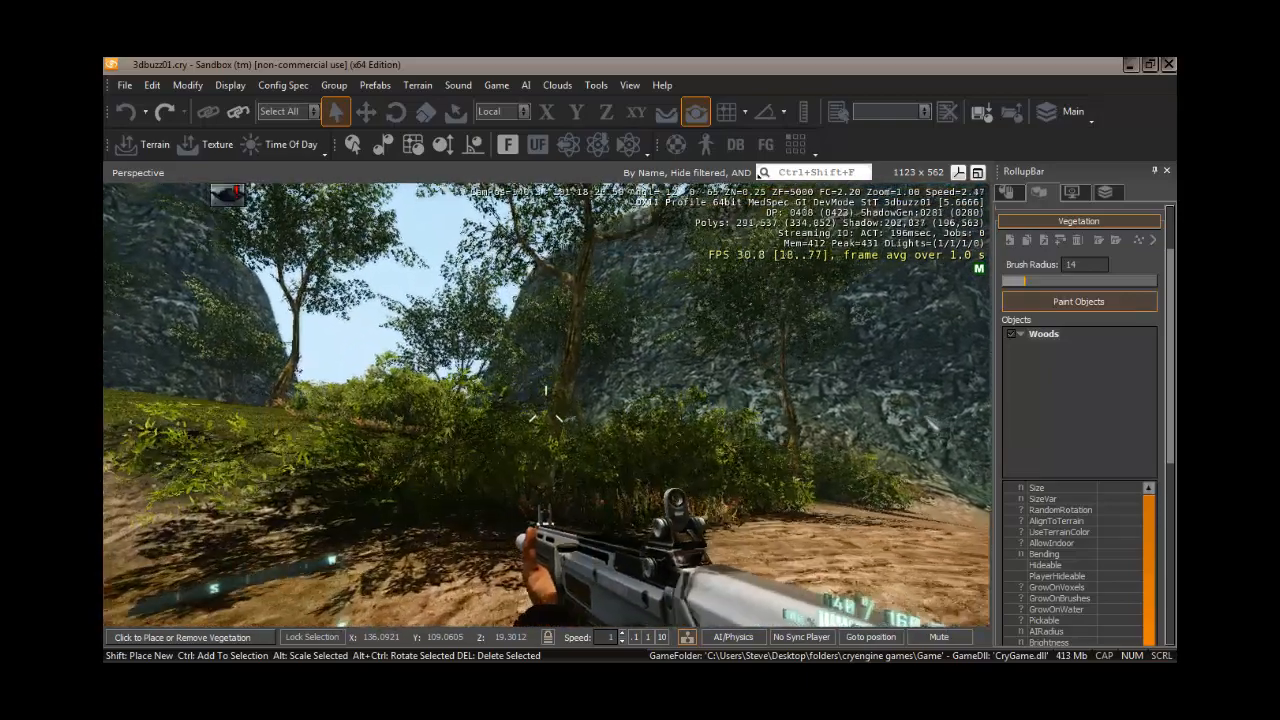
{"action": "key", "text": "s"}
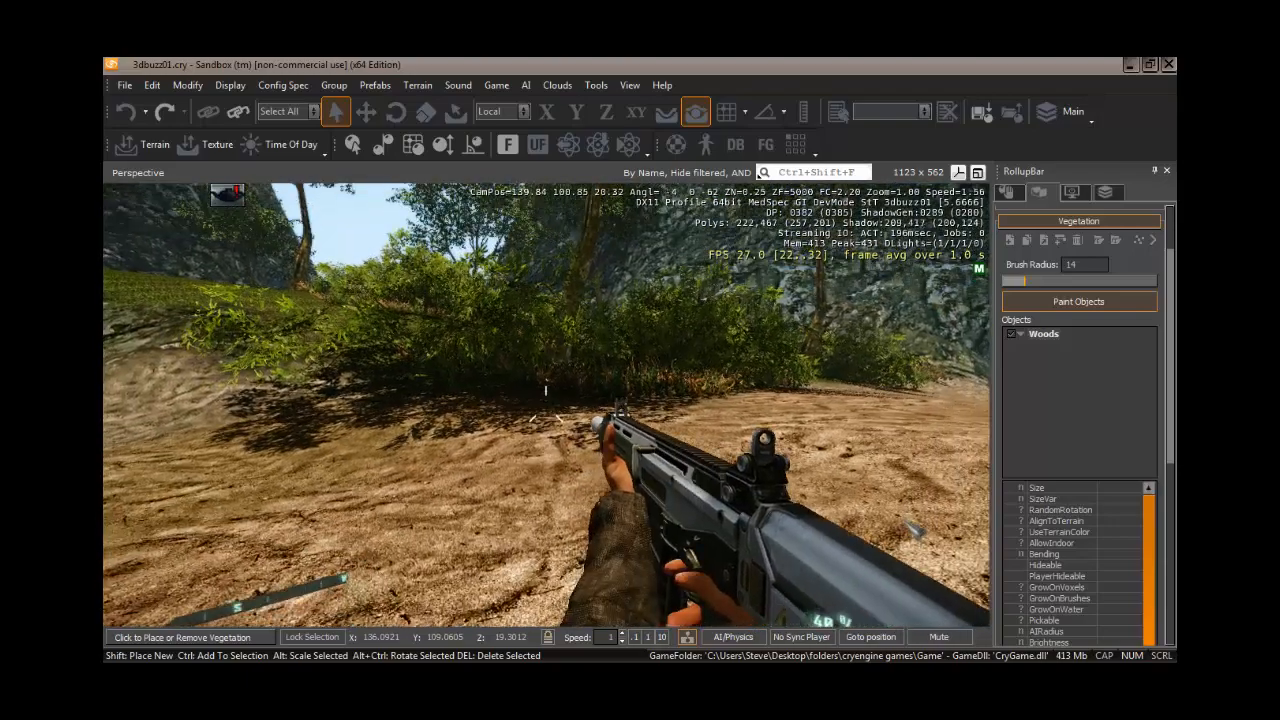
{"action": "key", "text": "Escape"}
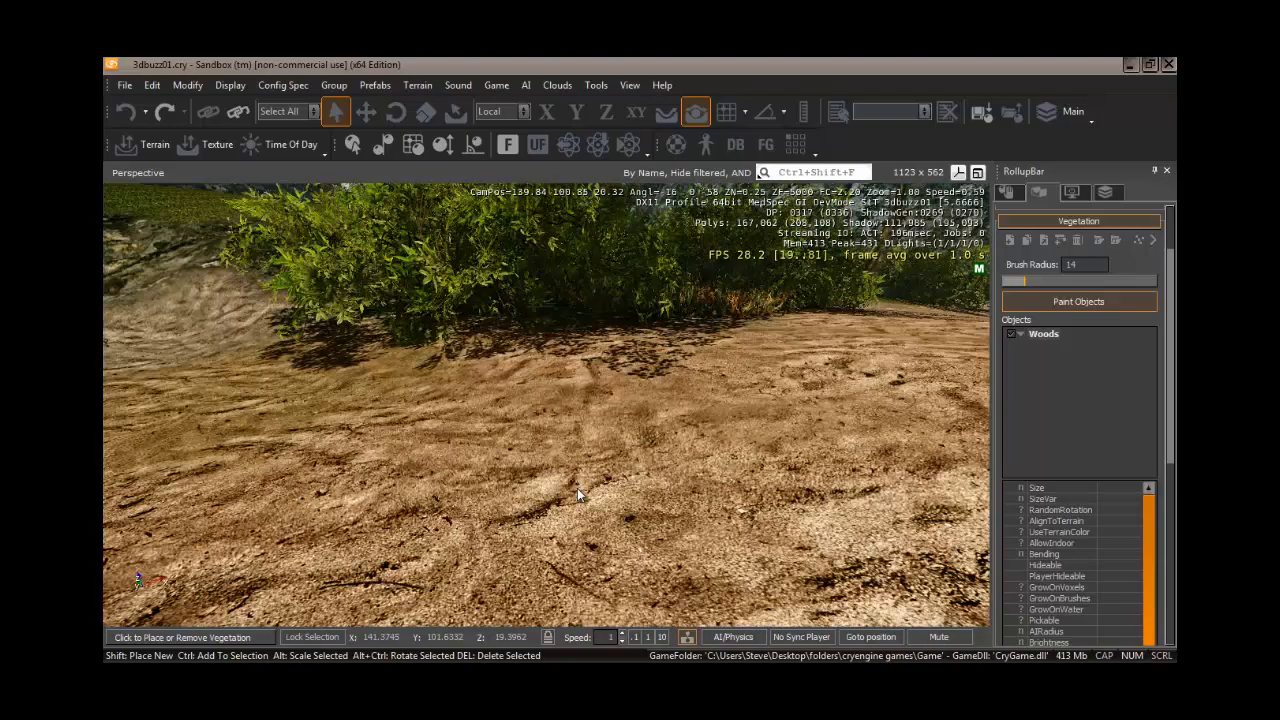
- Fly the editor camera through the gorge between the cliffs to inspect the vegetation
{"action": "key", "text": "s"}
{"action": "mouse_move", "coordinate": [577, 488]}
{"action": "right_mouse_down"}
{"action": "mouse_move", "coordinate": [586, 482]}
{"action": "mouse_move", "coordinate": [560, 486]}
{"action": "mouse_move", "coordinate": [577, 487]}
{"action": "right_mouse_up"}
{"action": "key", "text": "w"}
{"action": "key", "text": "w"}
{"action": "key", "text": "w"}
{"action": "key", "text": "s"}
{"action": "key", "text": "s"}
{"action": "key", "text": "a"}
{"action": "key", "text": "w"}
{"action": "key", "text": "d"}
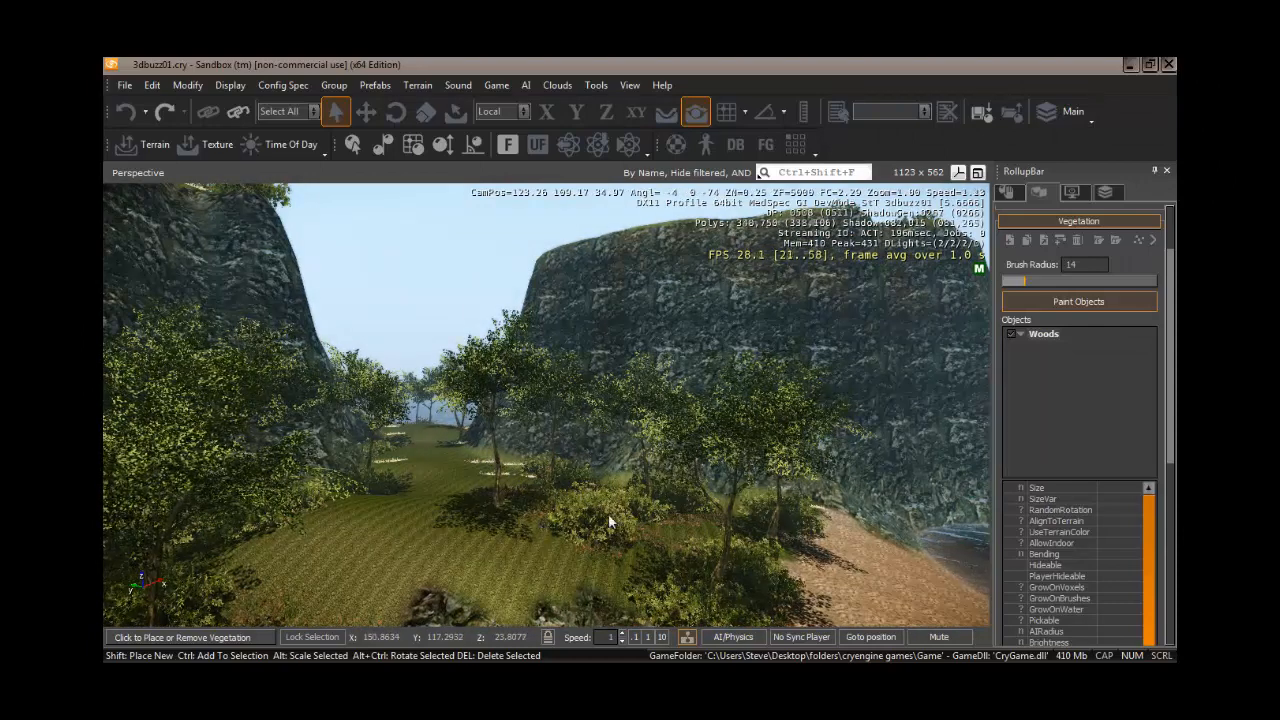
- Add the deco_rock_forest_ground_c rock model from Natural > rocks > forest_rock to the Woods category
{"action": "left_click", "coordinate": [1032, 334]}
{"action": "double_click", "coordinate": [1032, 334]}
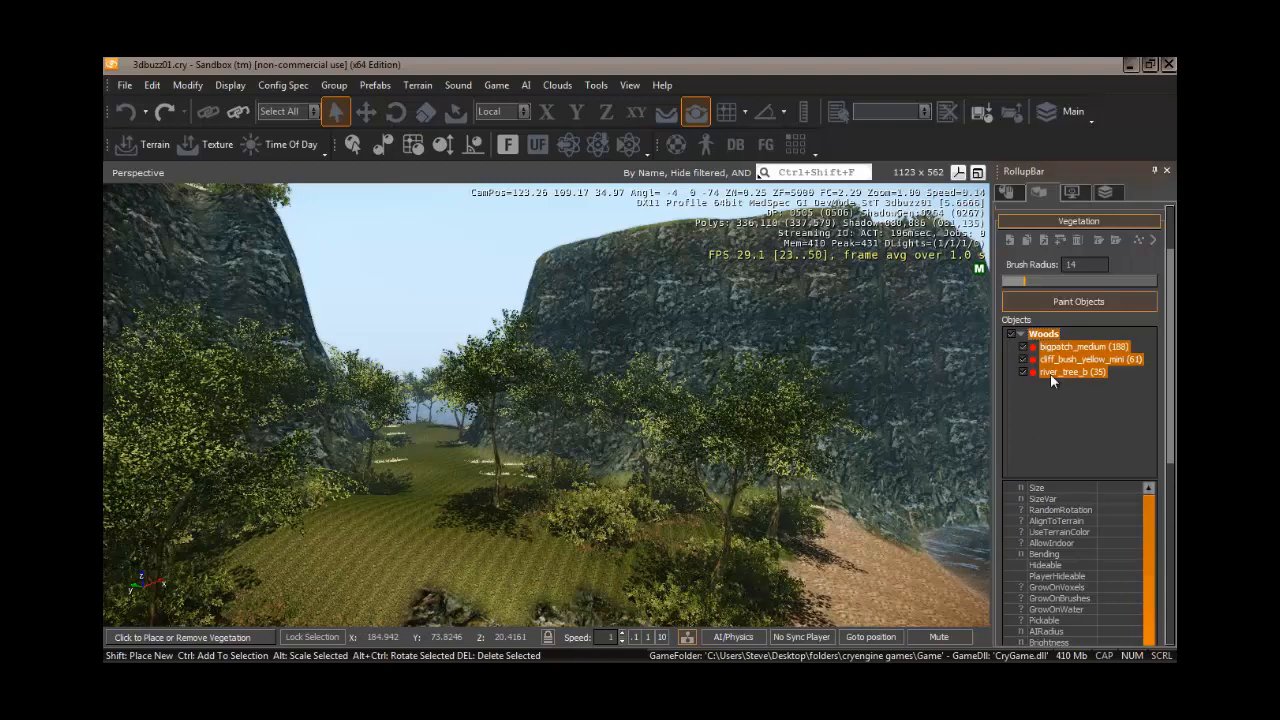
{"action": "left_click", "coordinate": [1012, 241]}
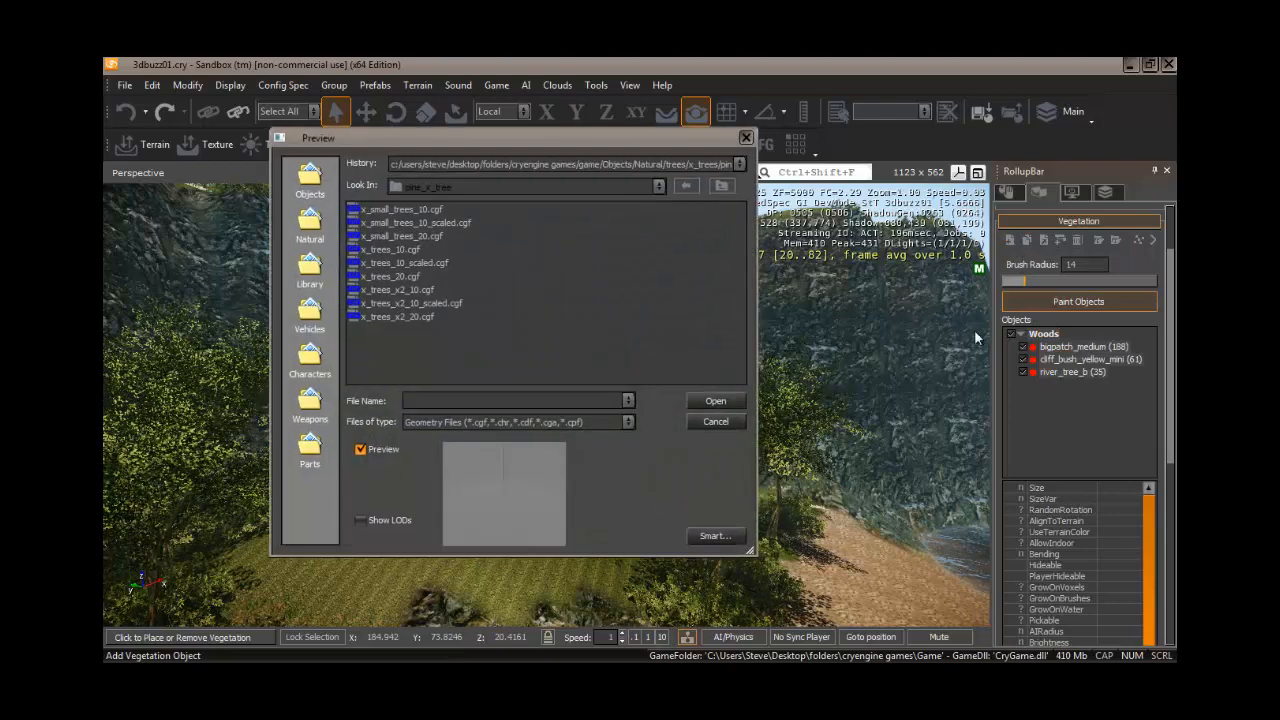
{"action": "left_click", "coordinate": [311, 220]}
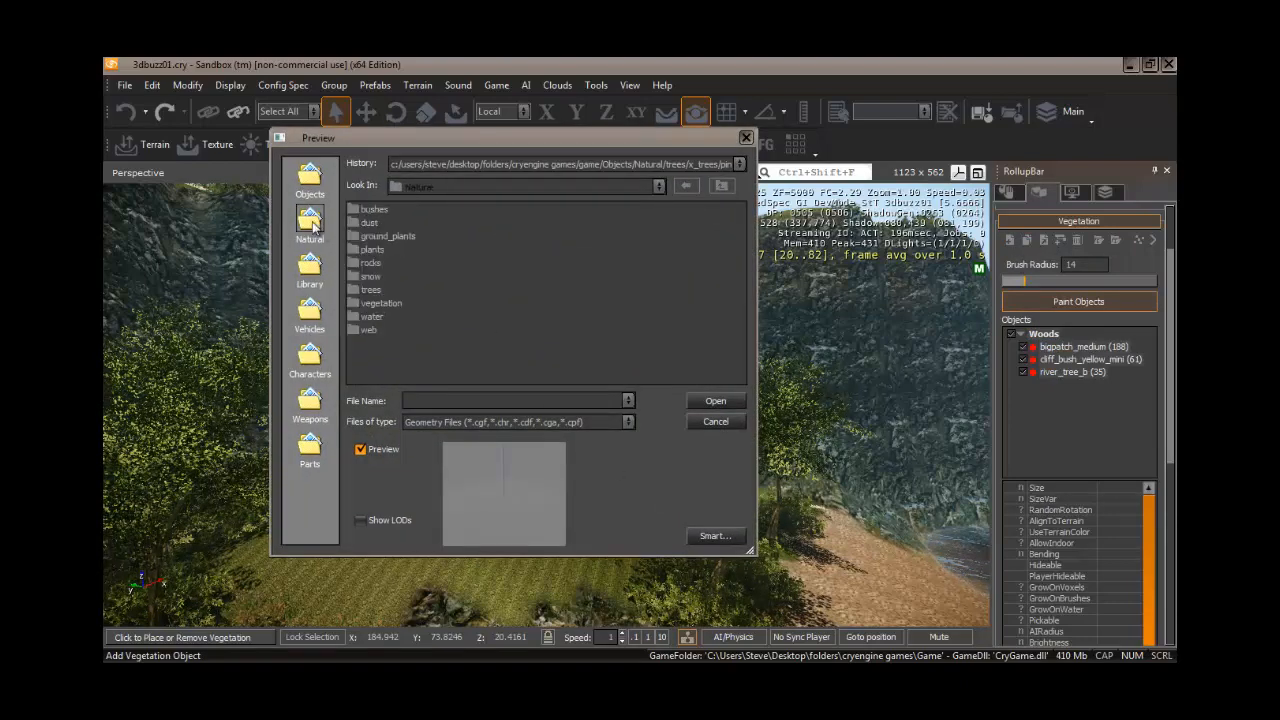
{"action": "double_click", "coordinate": [367, 263]}
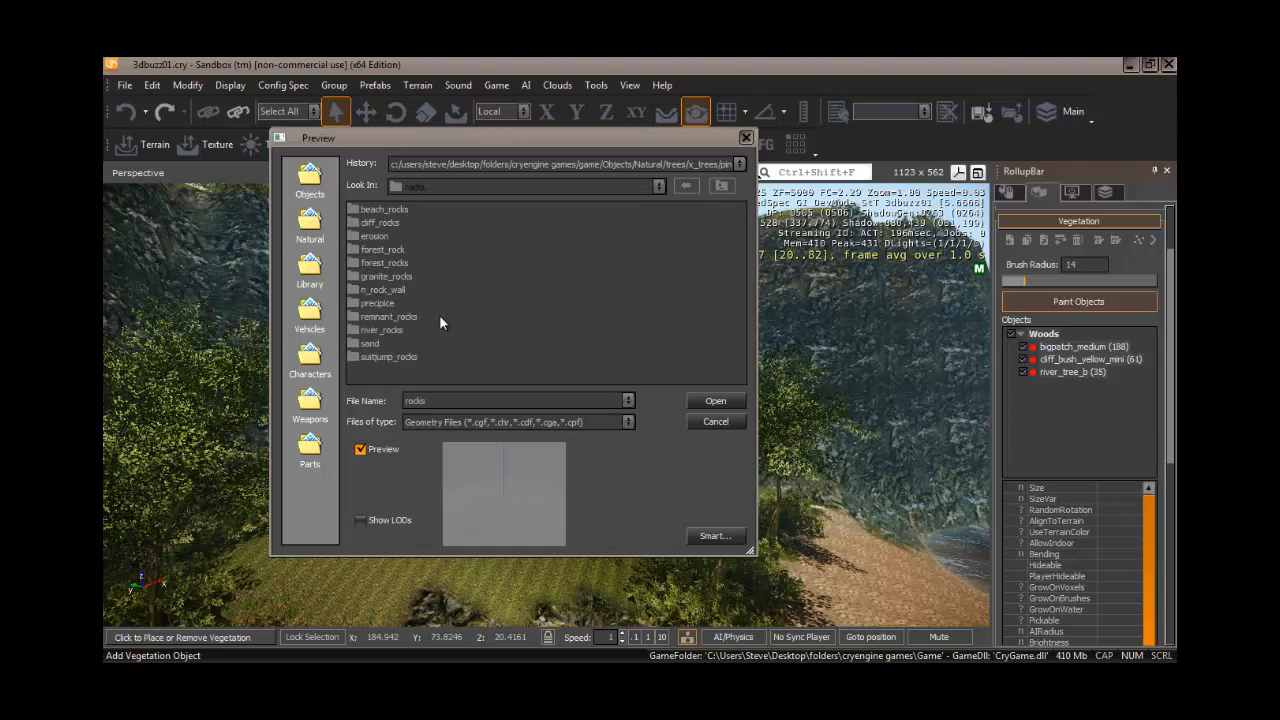
{"action": "double_click", "coordinate": [395, 248]}
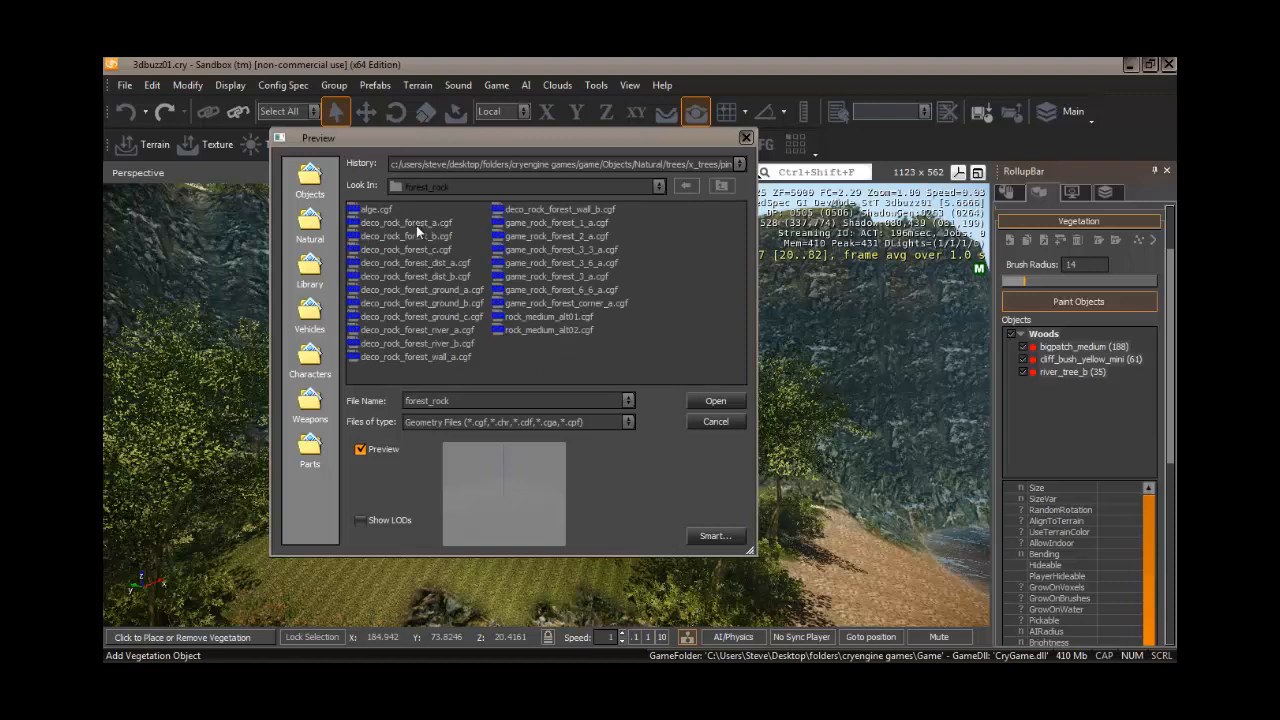
{"action": "left_click", "coordinate": [428, 274]}
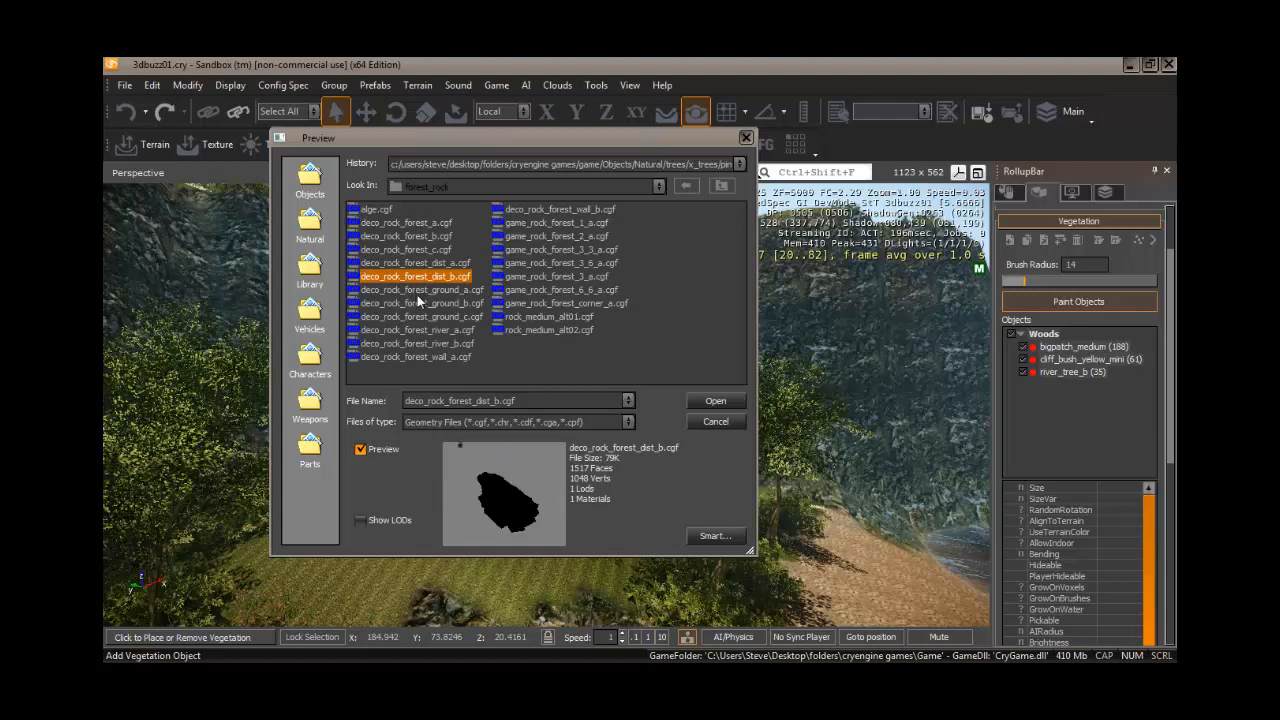
{"action": "left_click", "coordinate": [421, 317]}
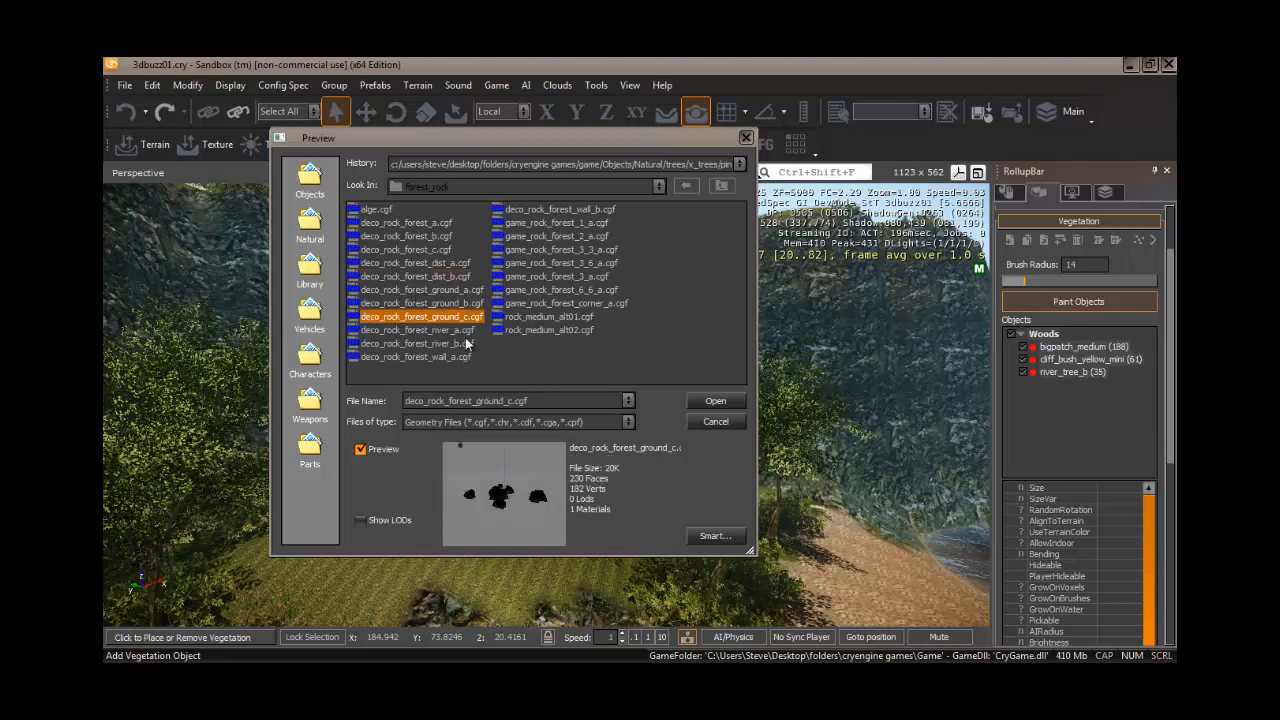
{"action": "left_click", "coordinate": [711, 403]}
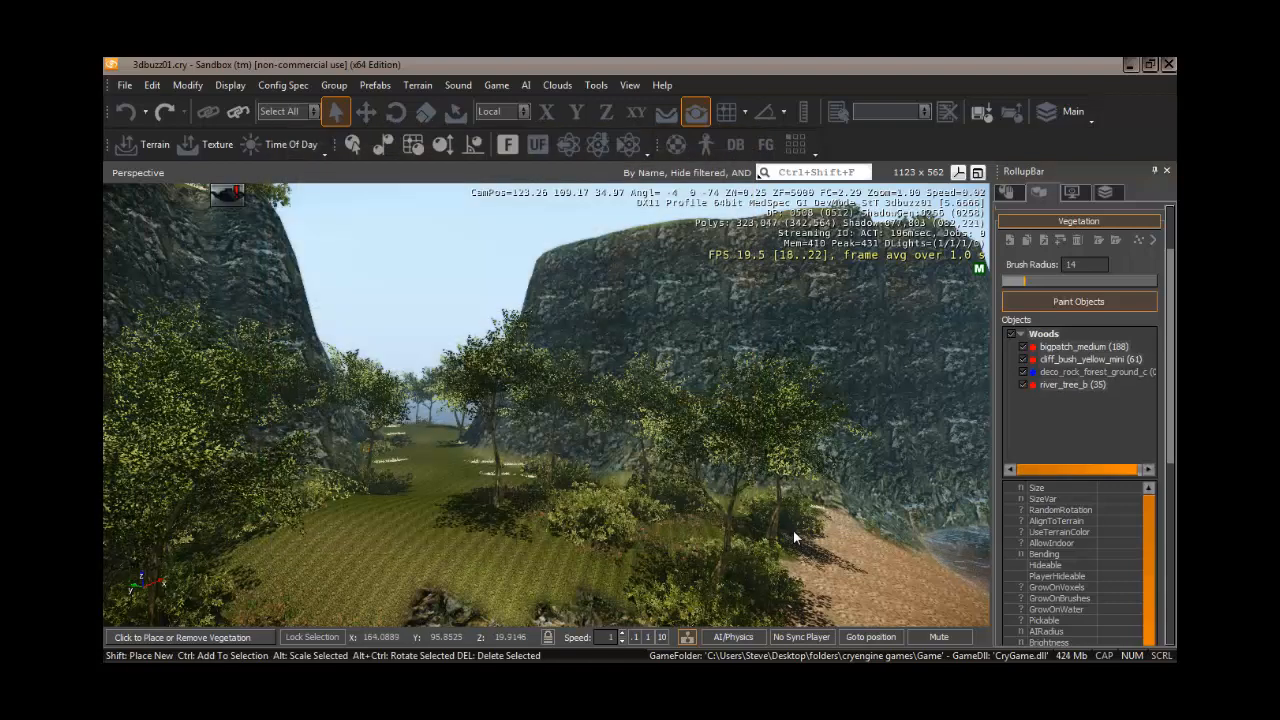
- Select the deco_rock_forest_ground_c object, start Paint Objects and set the brush radius to 3
{"action": "left_click", "coordinate": [1079, 372]}
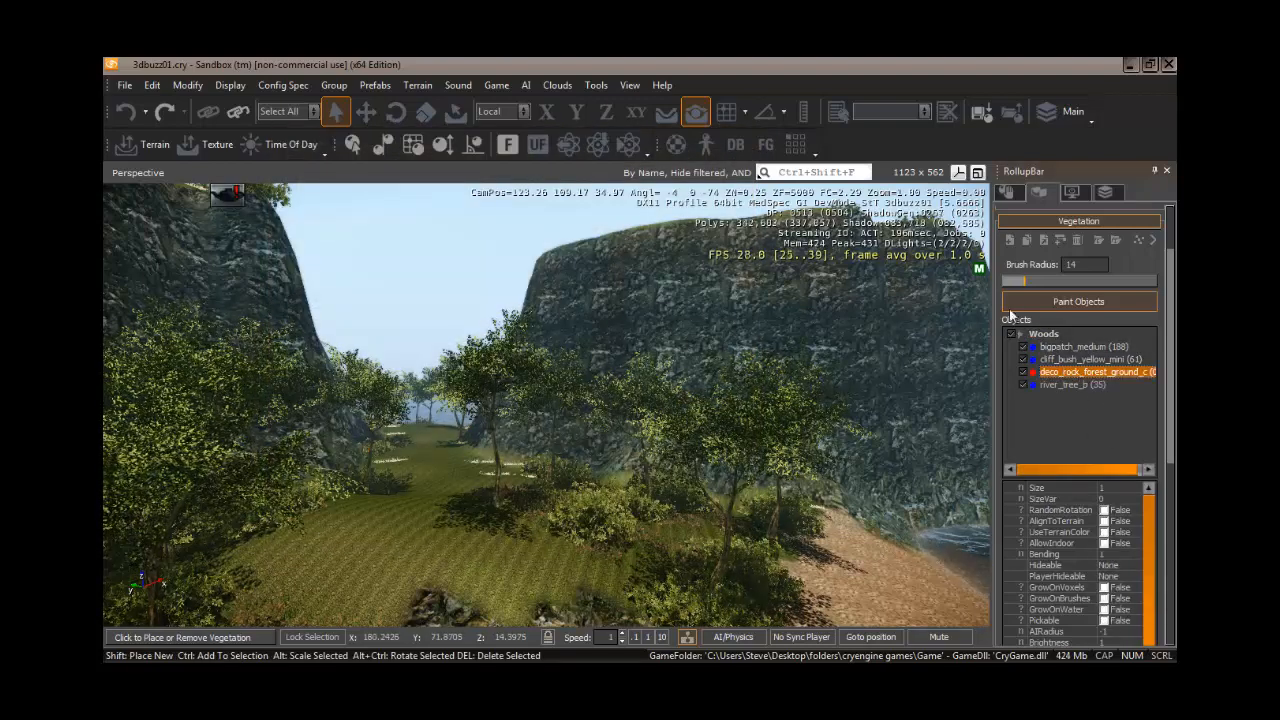
{"action": "left_click_drag", "start_coordinate": [1015, 285], "coordinate": [1011, 284]}
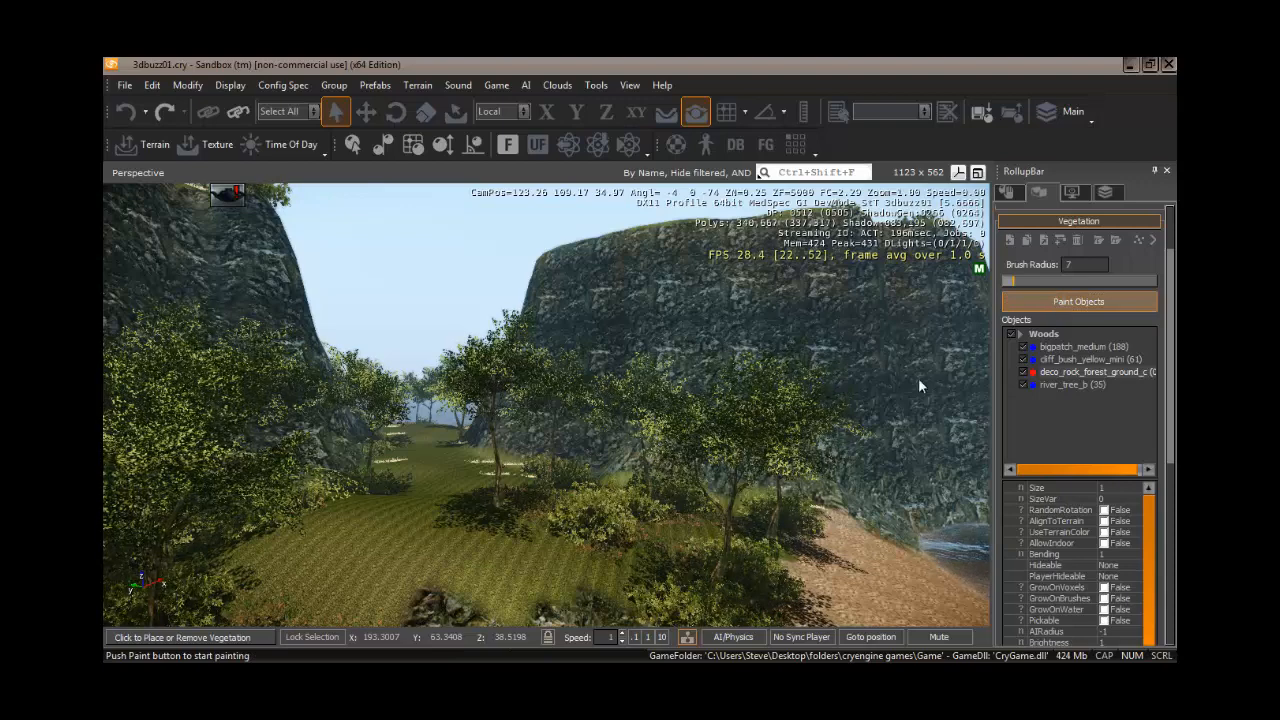
{"action": "left_click", "coordinate": [1053, 301]}
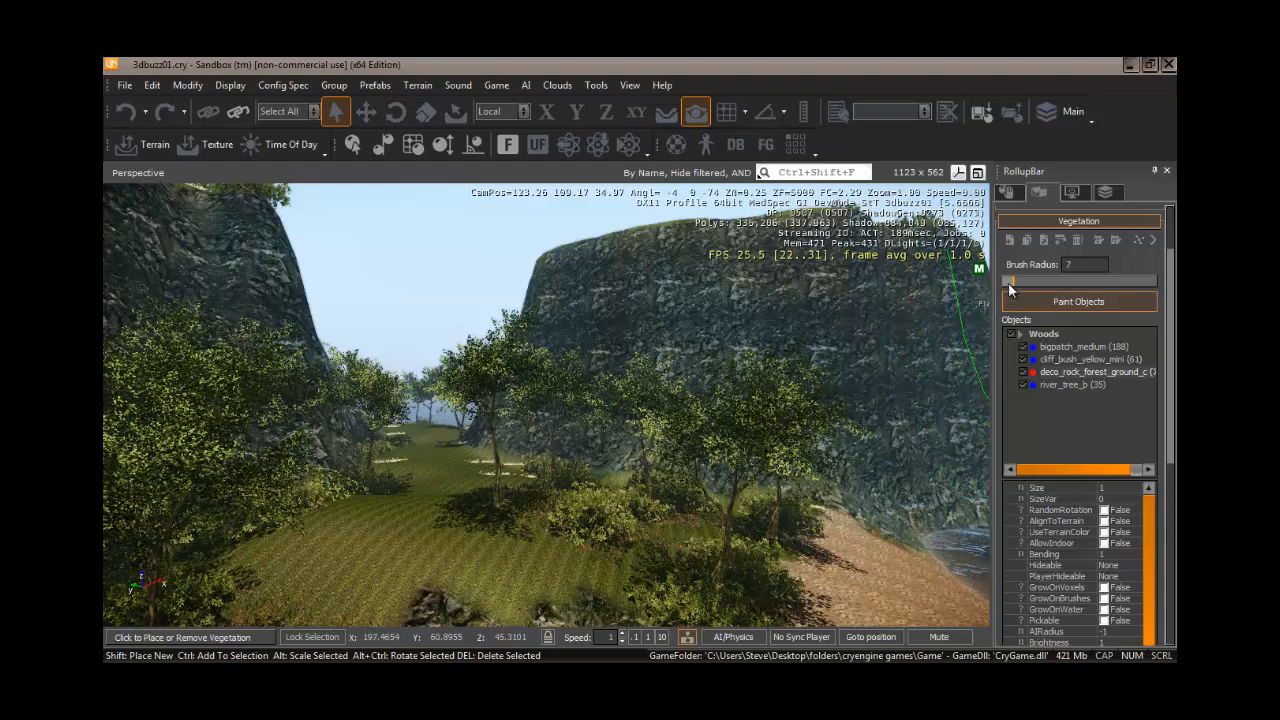
{"action": "left_click_drag", "start_coordinate": [1008, 282], "coordinate": [1005, 282]}
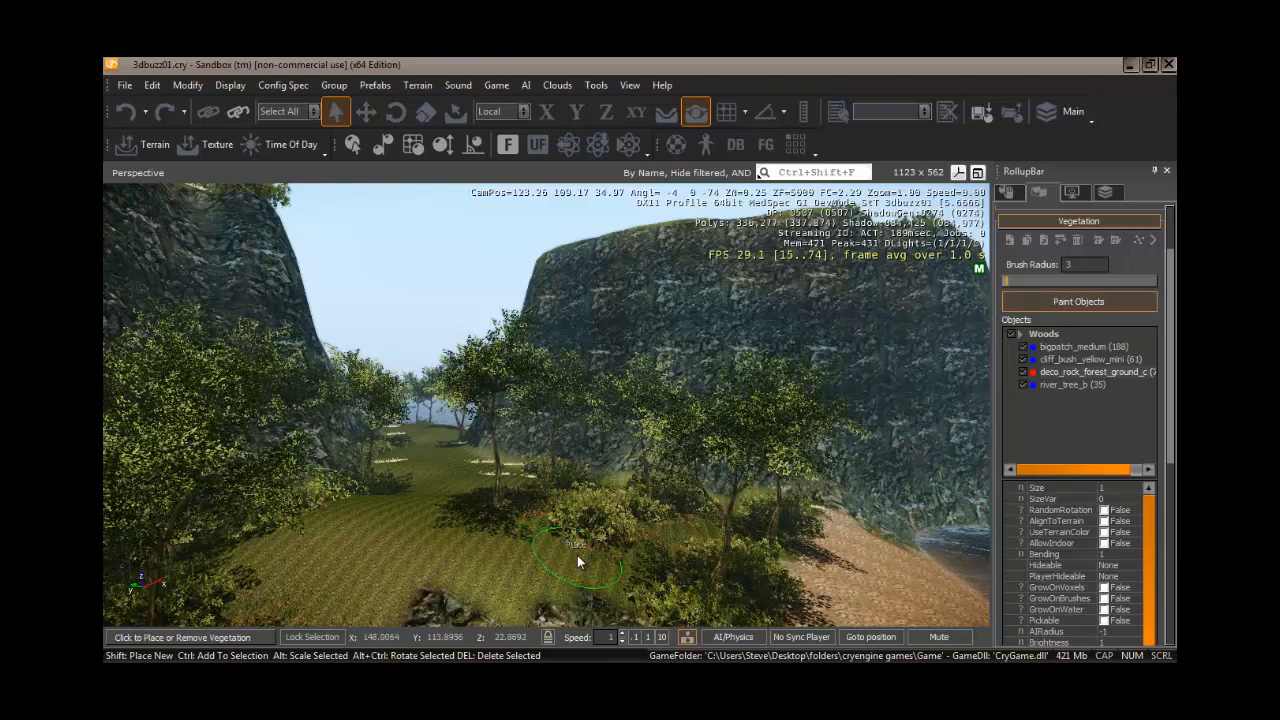
- Paint deco_rock_forest_ground_c rocks in small patches across the grassy path in the gorge
{"action": "left_click", "coordinate": [577, 555]}
{"action": "right_click_drag", "start_coordinate": [513, 530], "coordinate": [524, 570]}
{"action": "key", "text": "ctrl+z"}
{"action": "key", "text": "w"}
{"action": "key", "text": "a"}
{"action": "left_click", "coordinate": [530, 570], "text": "ctrl"}
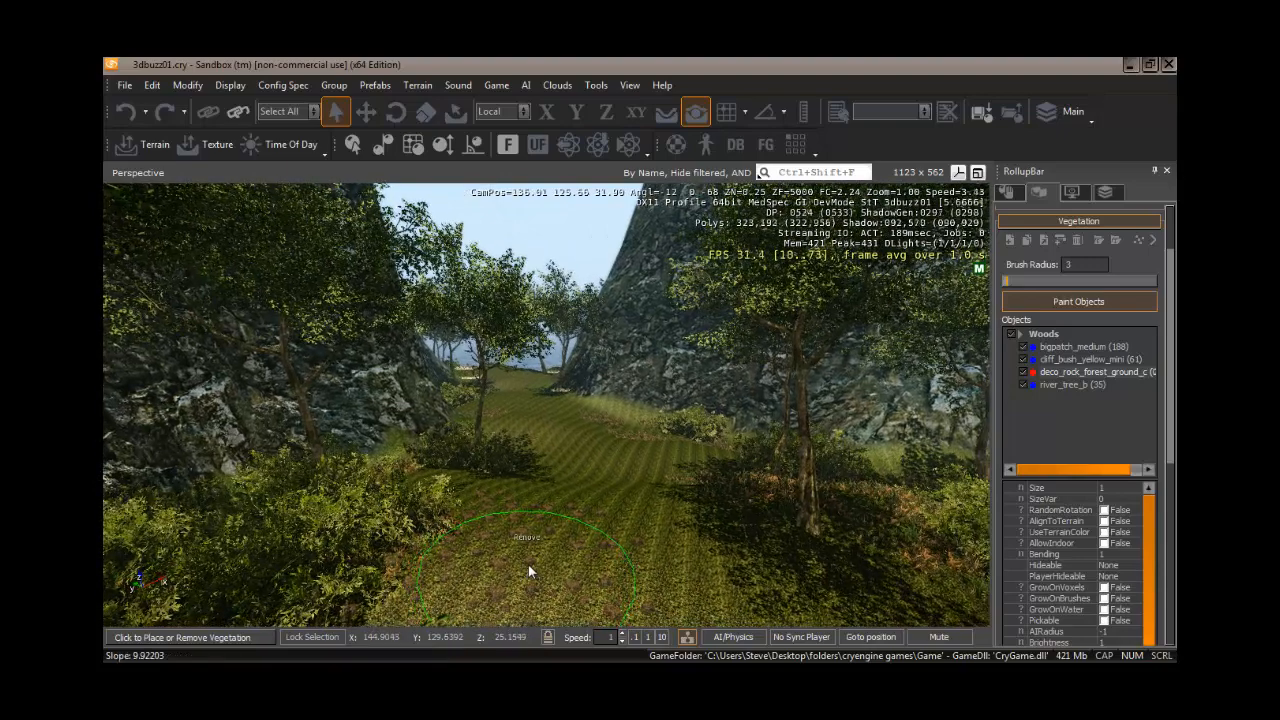
{"action": "left_click", "coordinate": [471, 486]}
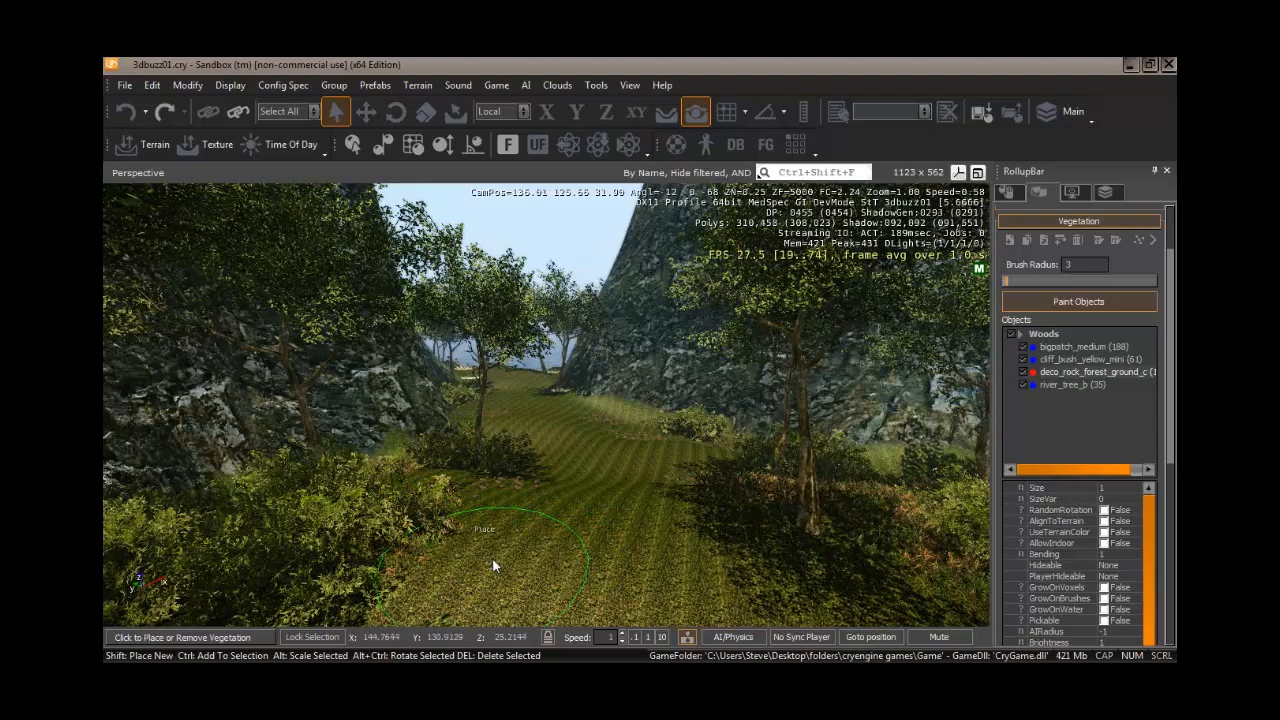
{"action": "right_click_drag", "start_coordinate": [493, 565], "coordinate": [488, 554]}
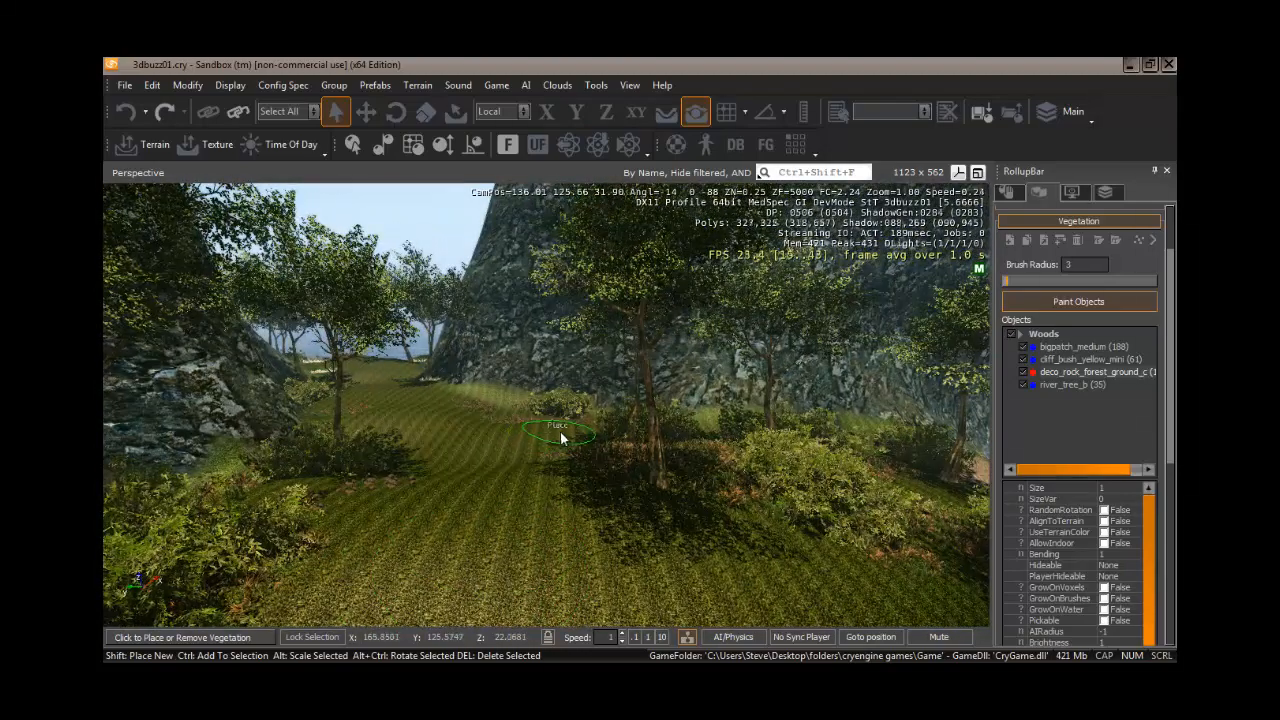
{"action": "left_click", "coordinate": [559, 428]}
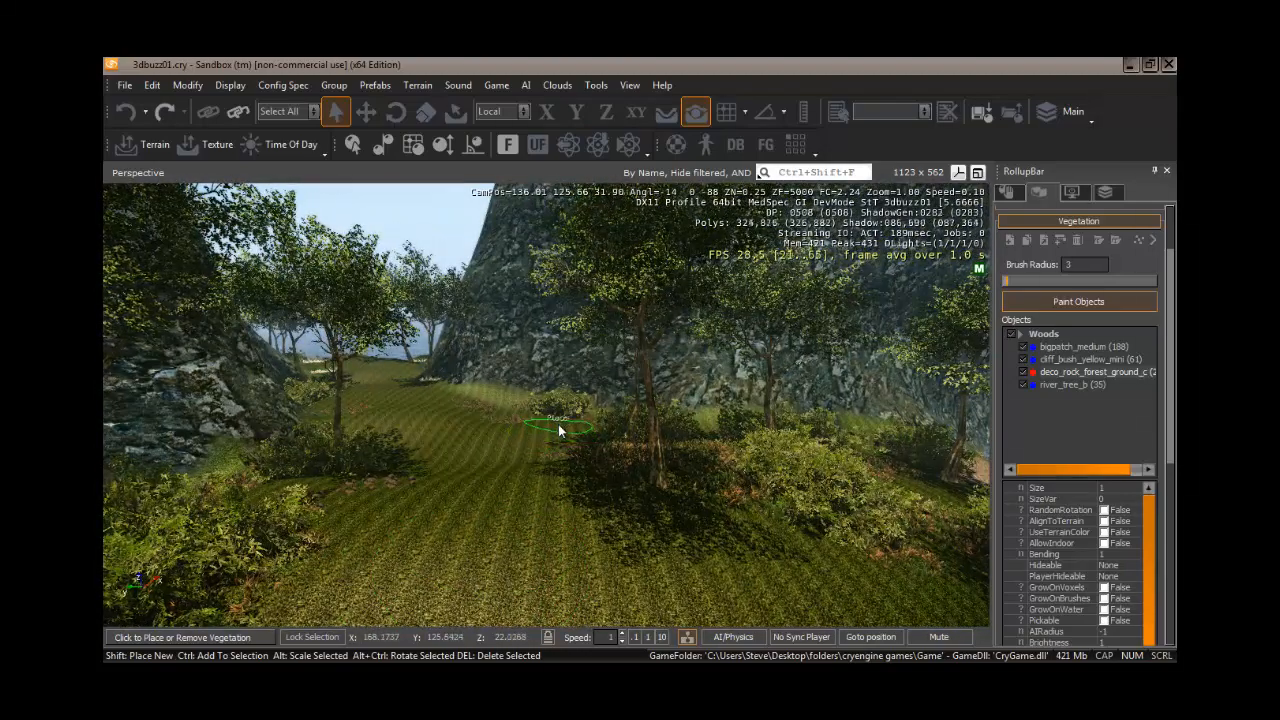
{"action": "mouse_move", "coordinate": [547, 468]}
{"action": "right_mouse_down"}
{"action": "mouse_move", "coordinate": [559, 469]}
{"action": "mouse_move", "coordinate": [548, 478]}
{"action": "right_mouse_up"}
{"action": "key", "text": "w"}
{"action": "key", "text": "s"}
{"action": "key", "text": "w"}
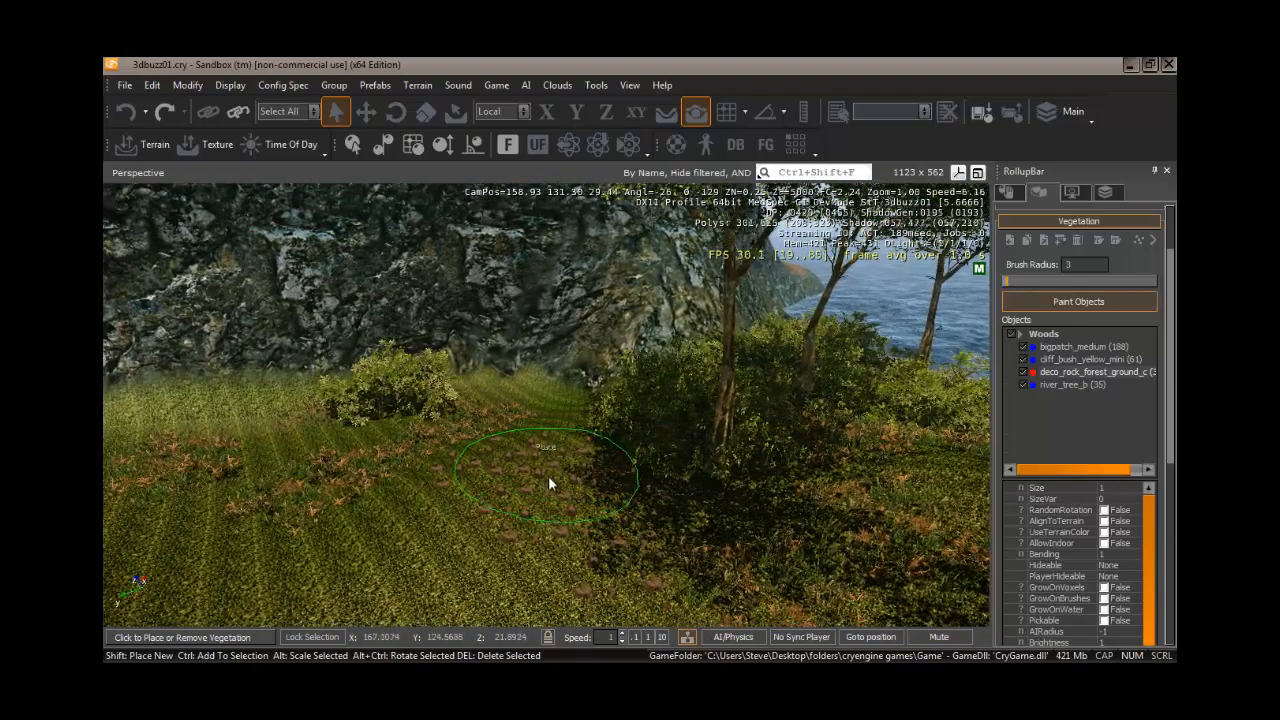
{"action": "left_click", "coordinate": [536, 473], "text": "ctrl"}
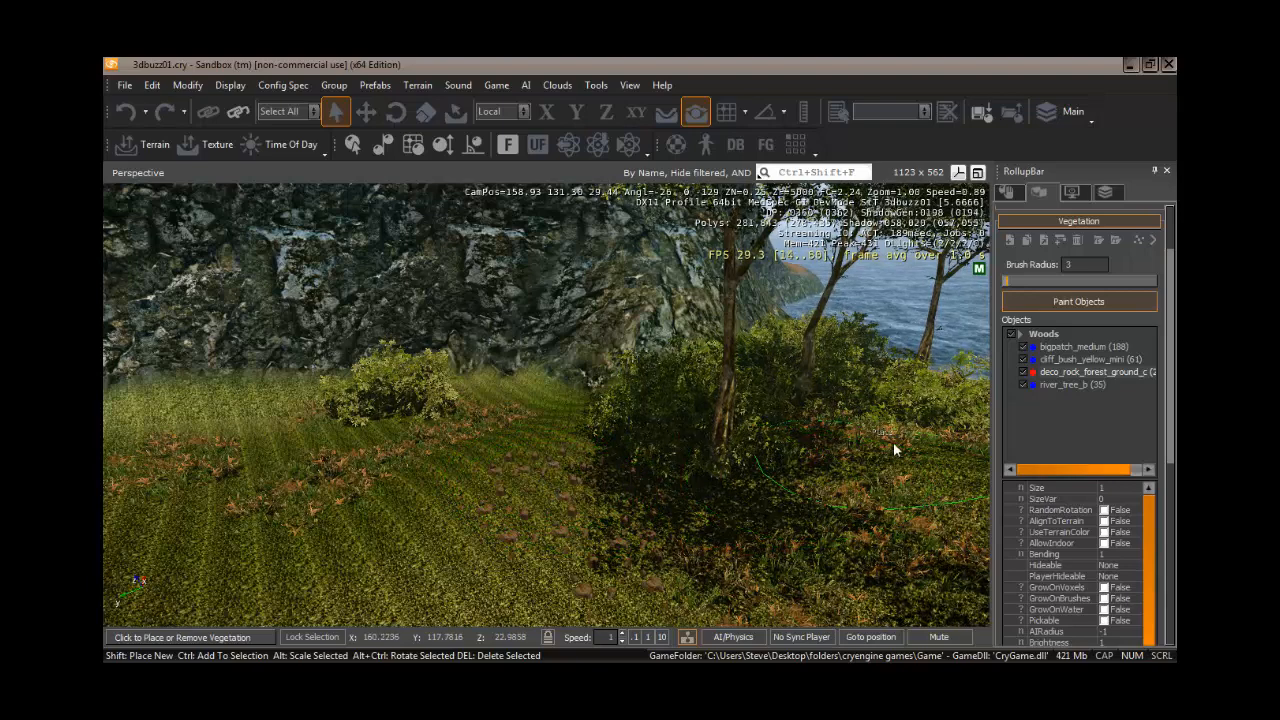
- Add the rock_medium_alt02 model from the forest_rock folder to the Woods category
{"action": "left_click", "coordinate": [1011, 241]}
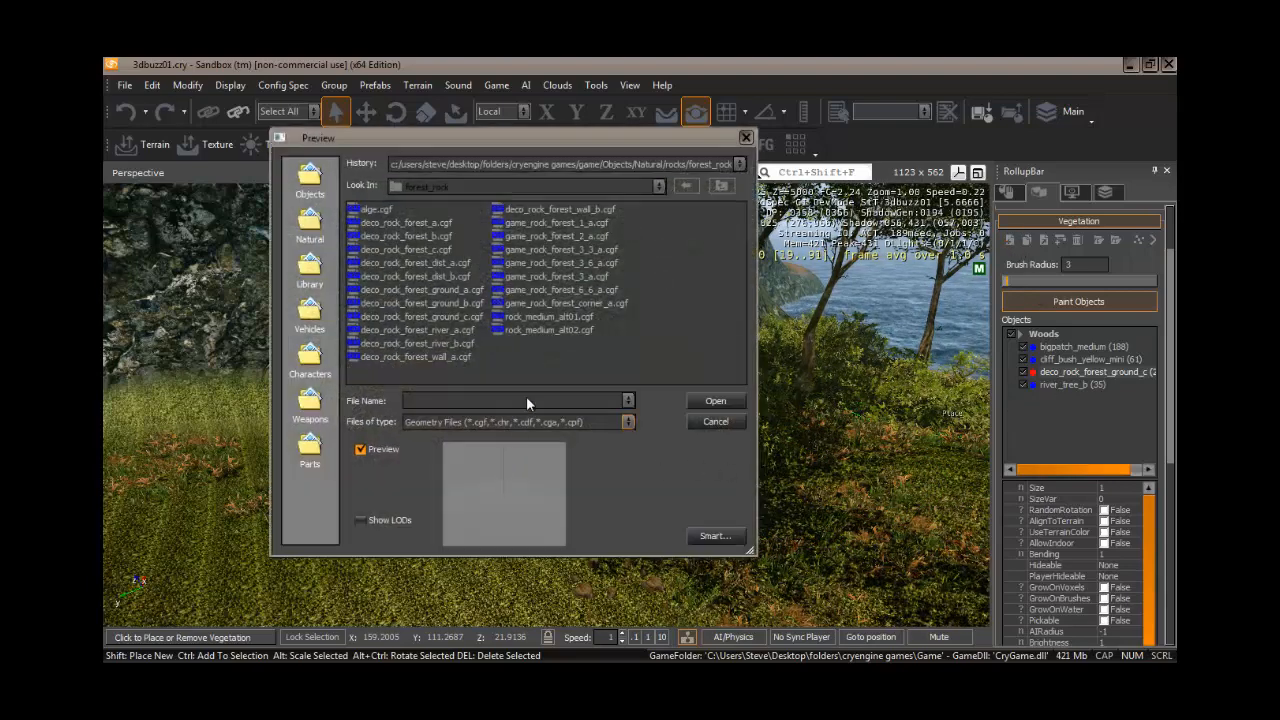
{"action": "left_click", "coordinate": [530, 330]}
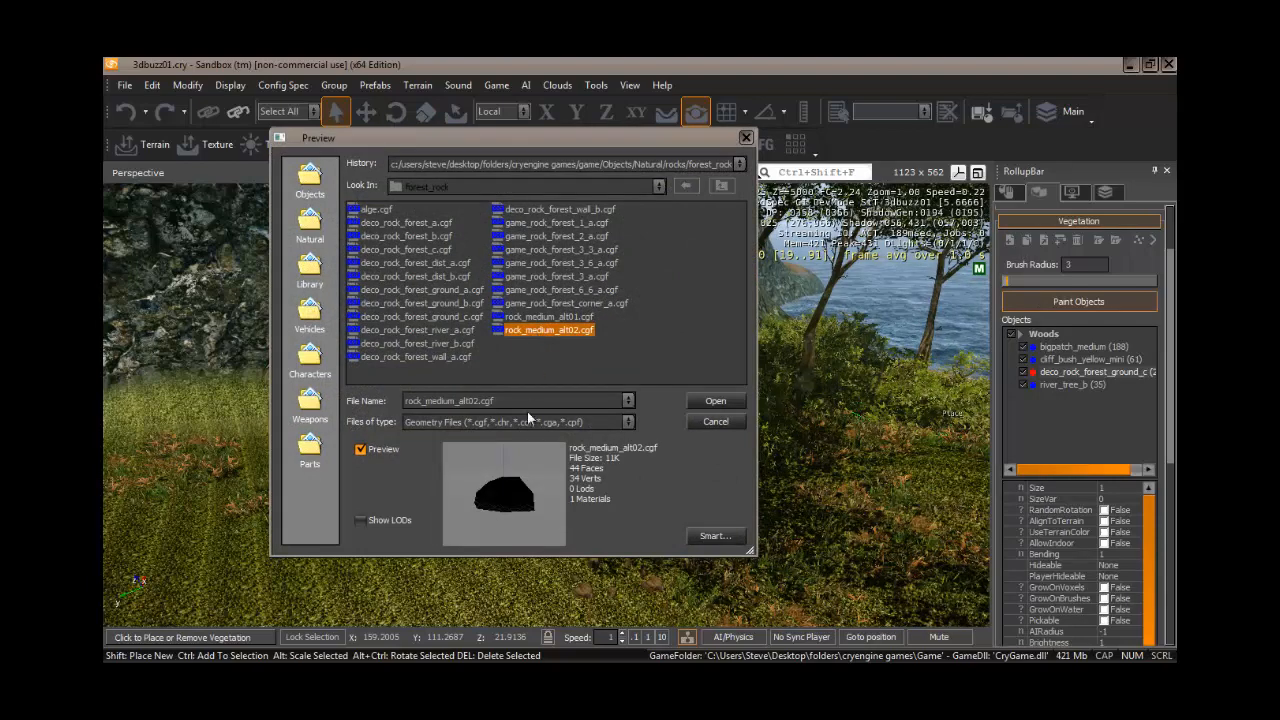
{"action": "left_click", "coordinate": [712, 402]}
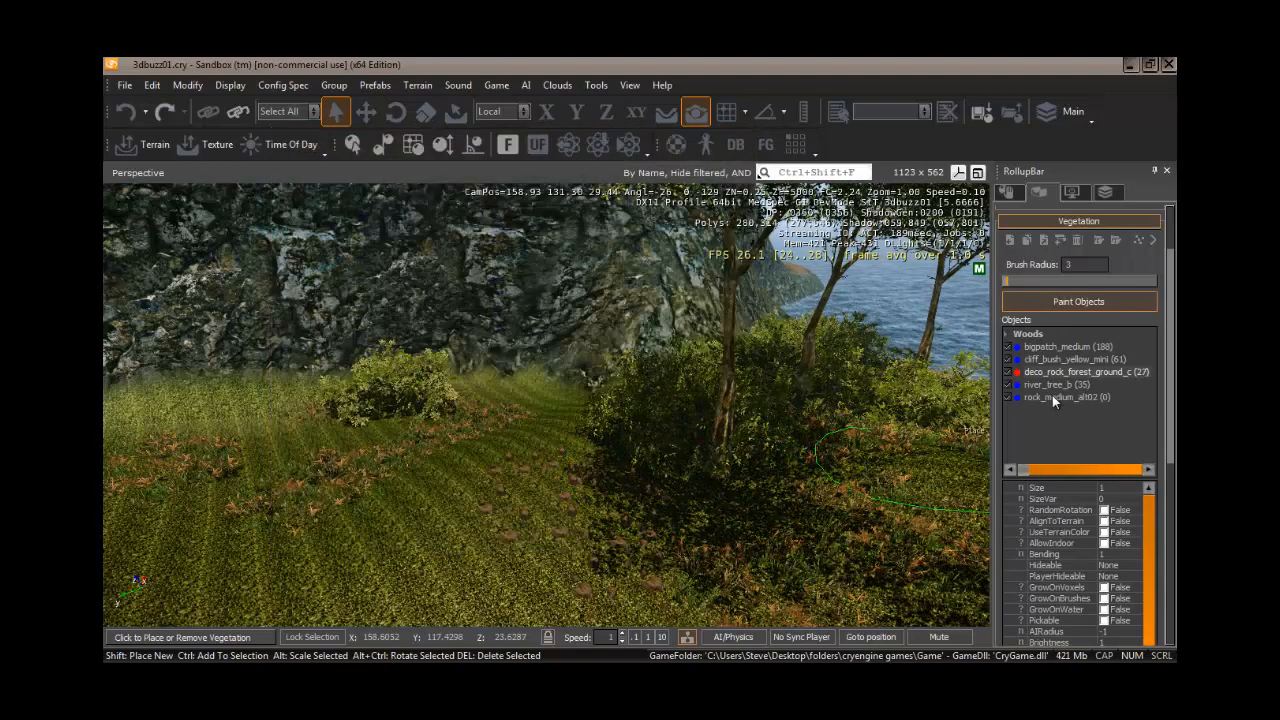
- Set the rock_medium_alt02 object's Size to 0.7 and SizeVar to 0.5
{"action": "left_click", "coordinate": [1056, 395]}
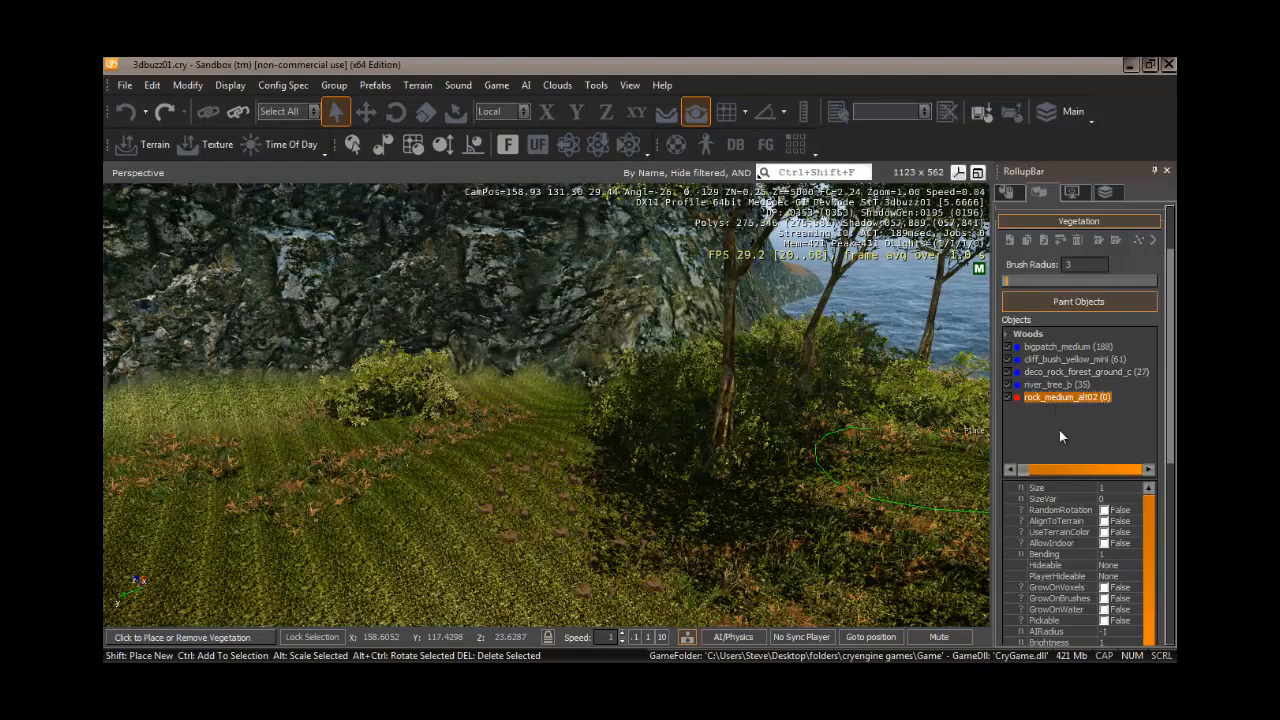
{"action": "left_click", "coordinate": [1108, 487]}
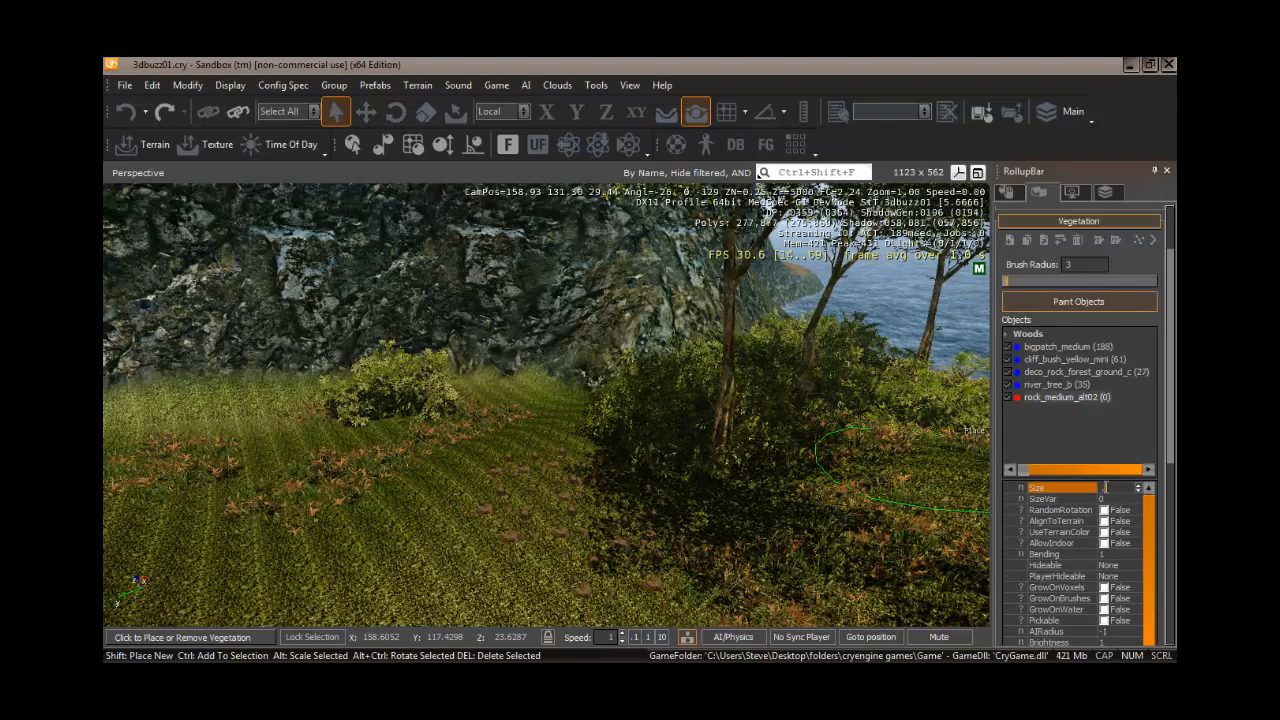
{"action": "type", "text": "0.7"}
{"action": "left_click", "coordinate": [1104, 498]}
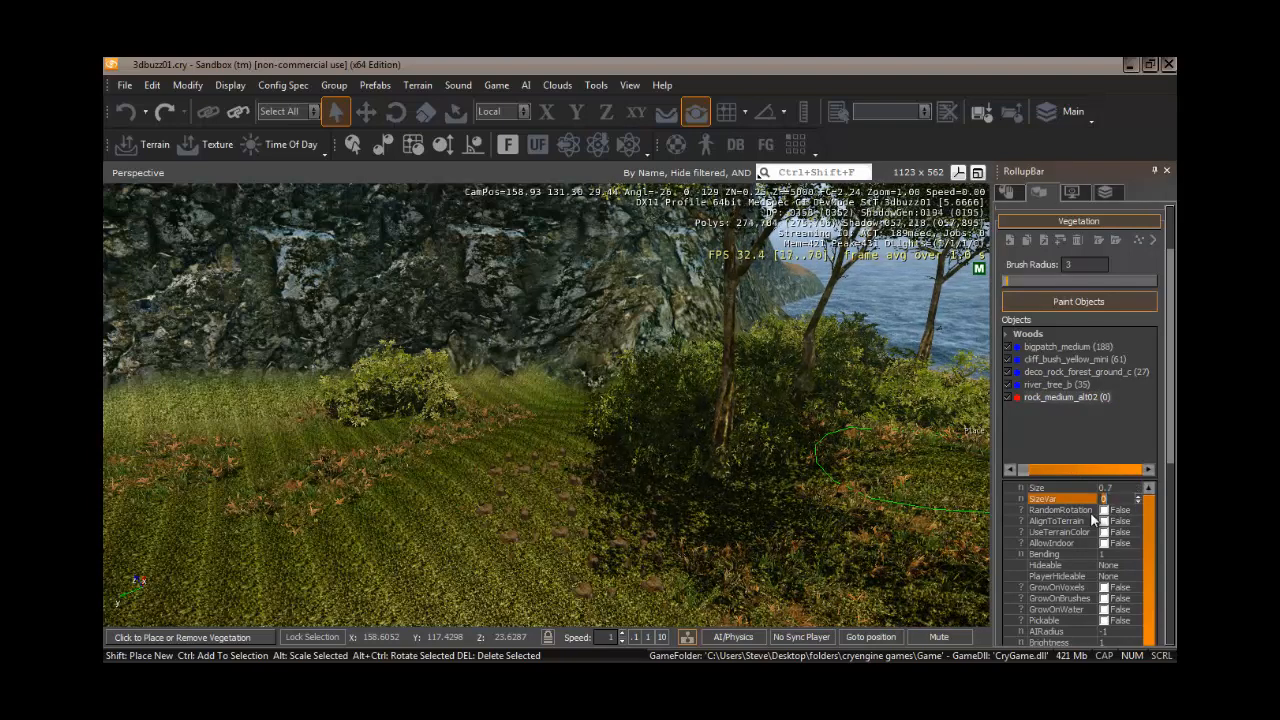
{"action": "type", "text": "0.5"}
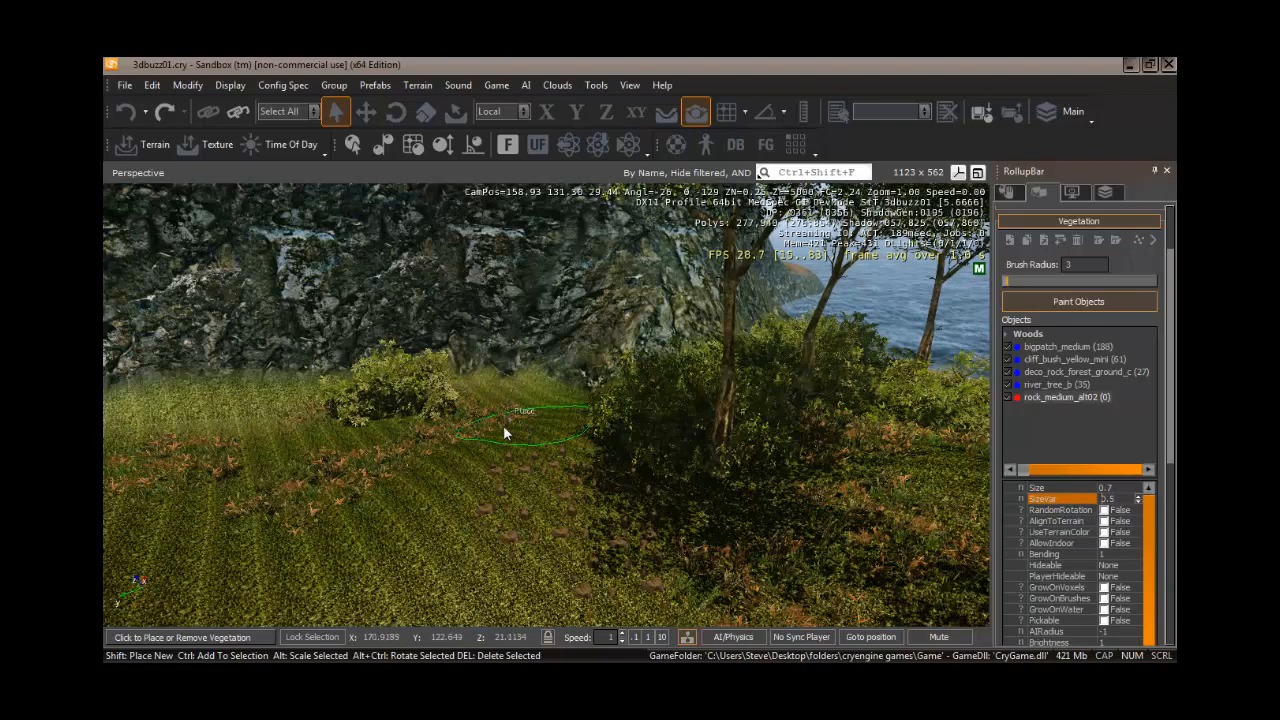
- Paint a patch of rock_medium_alt02 rocks on the grassy slope and undo it
{"action": "left_click", "coordinate": [540, 442]}
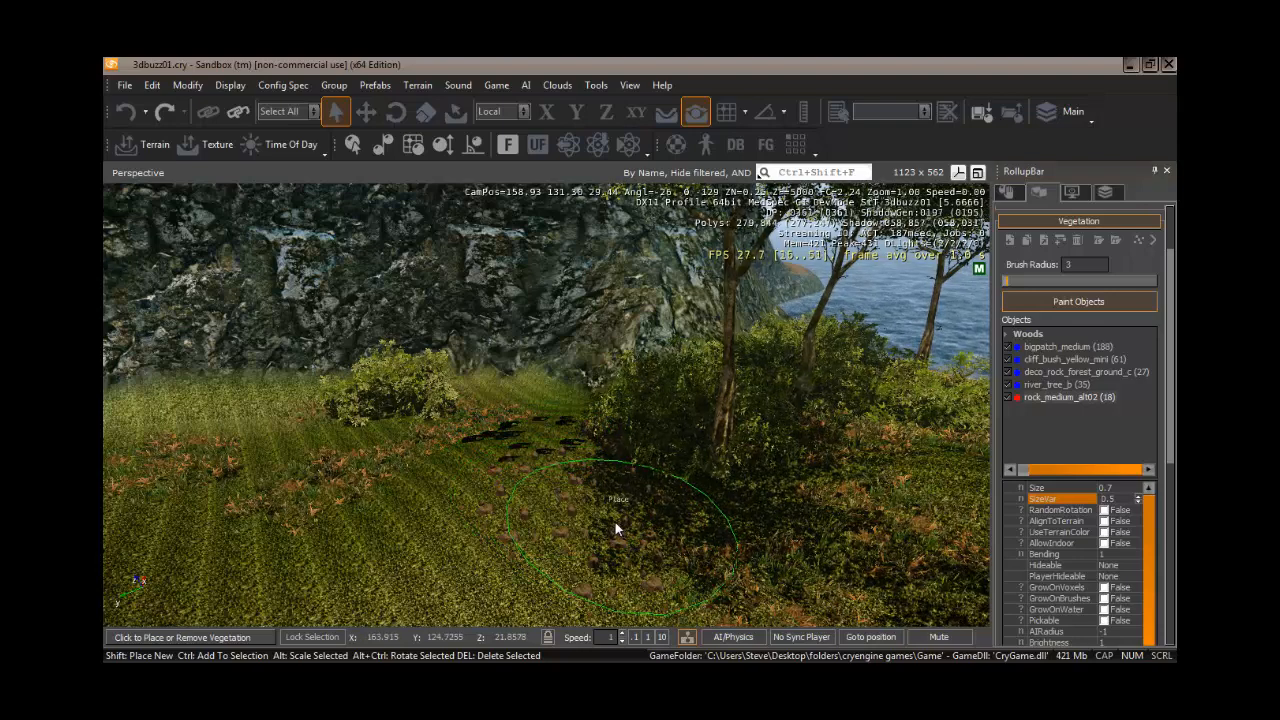
{"action": "key", "text": "ctrl+z"}
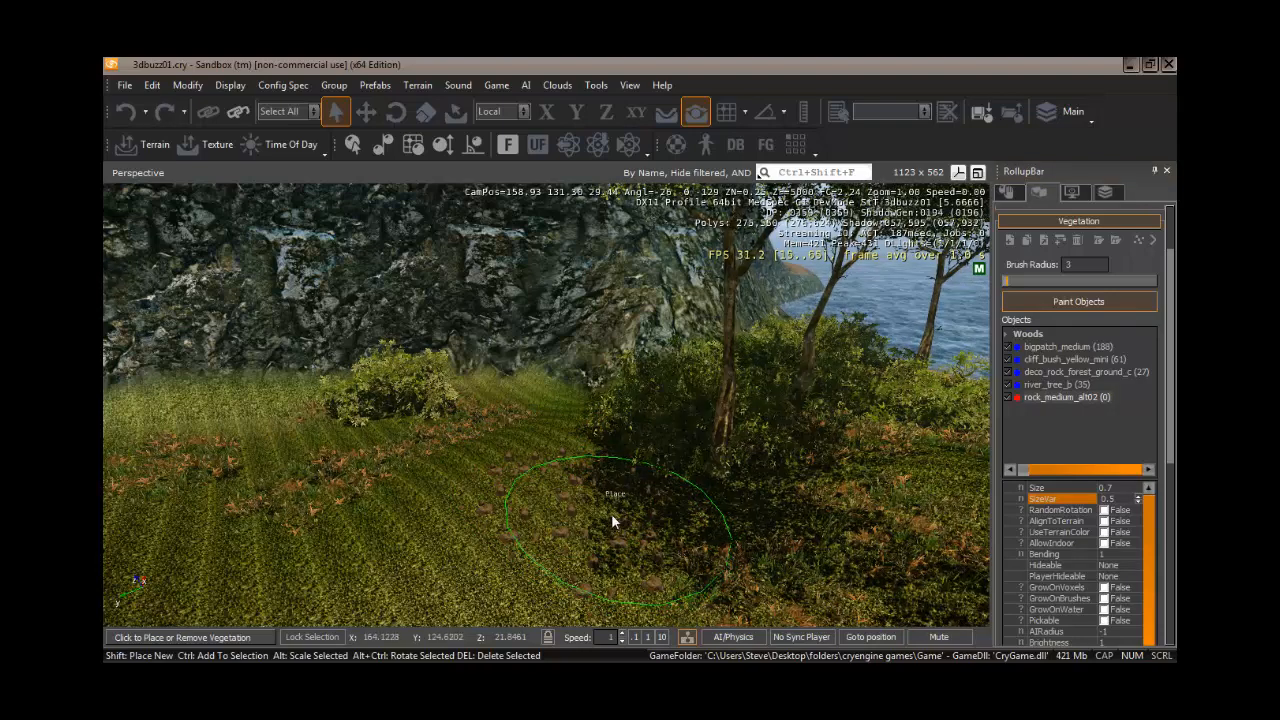
- Replace the rock_medium_alt02 object with the deco_rock_forest_b.cgf model from the forest_rock folder
{"action": "right_click", "coordinate": [1053, 396]}
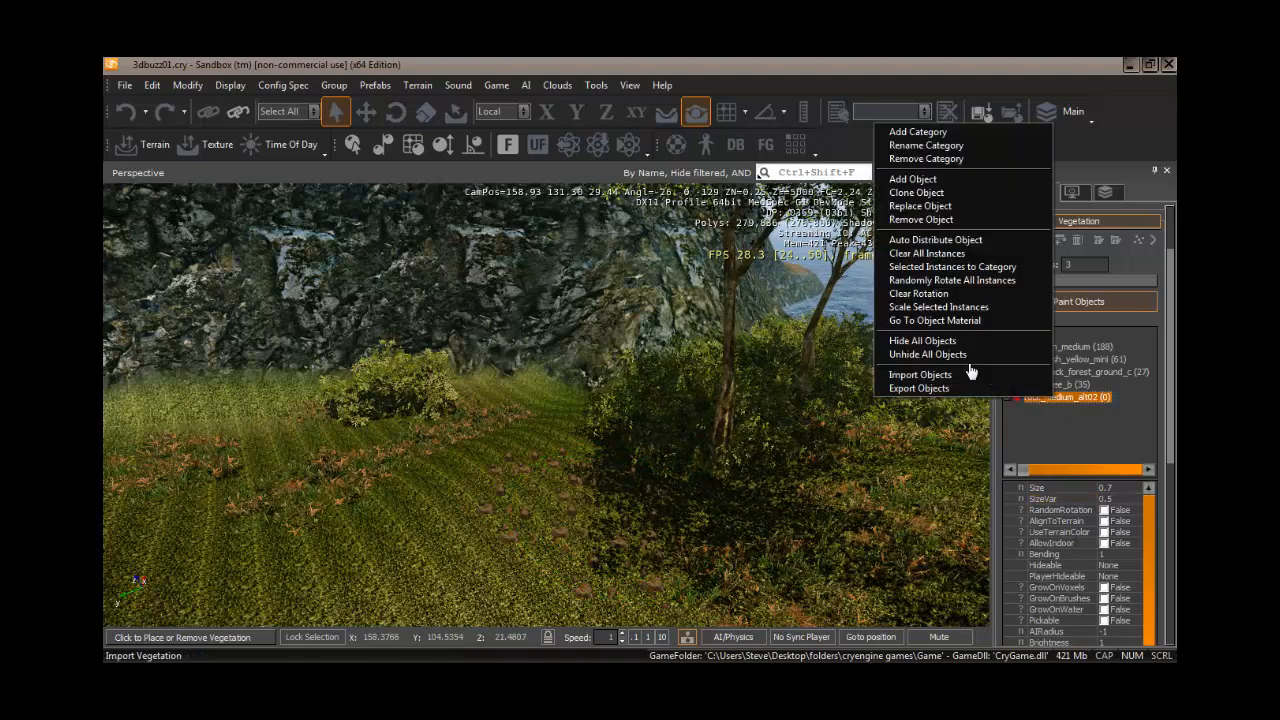
{"action": "left_click", "coordinate": [920, 205]}
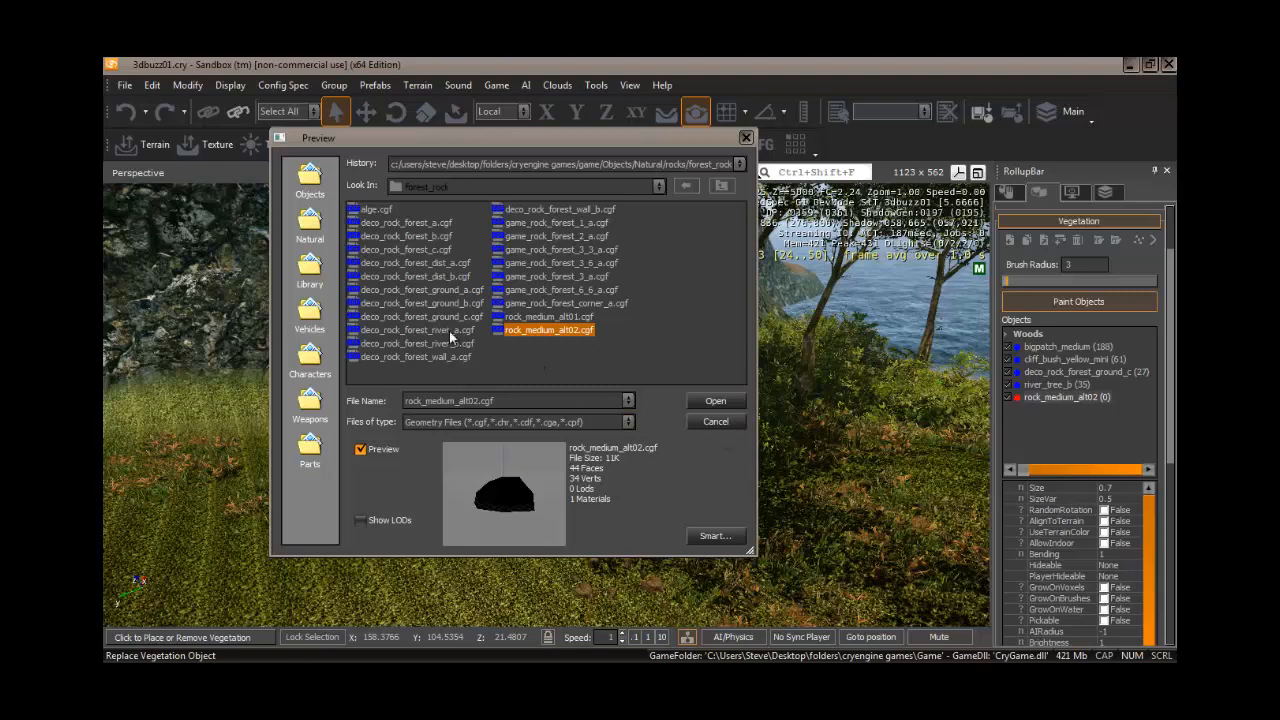
{"action": "left_click", "coordinate": [410, 224]}
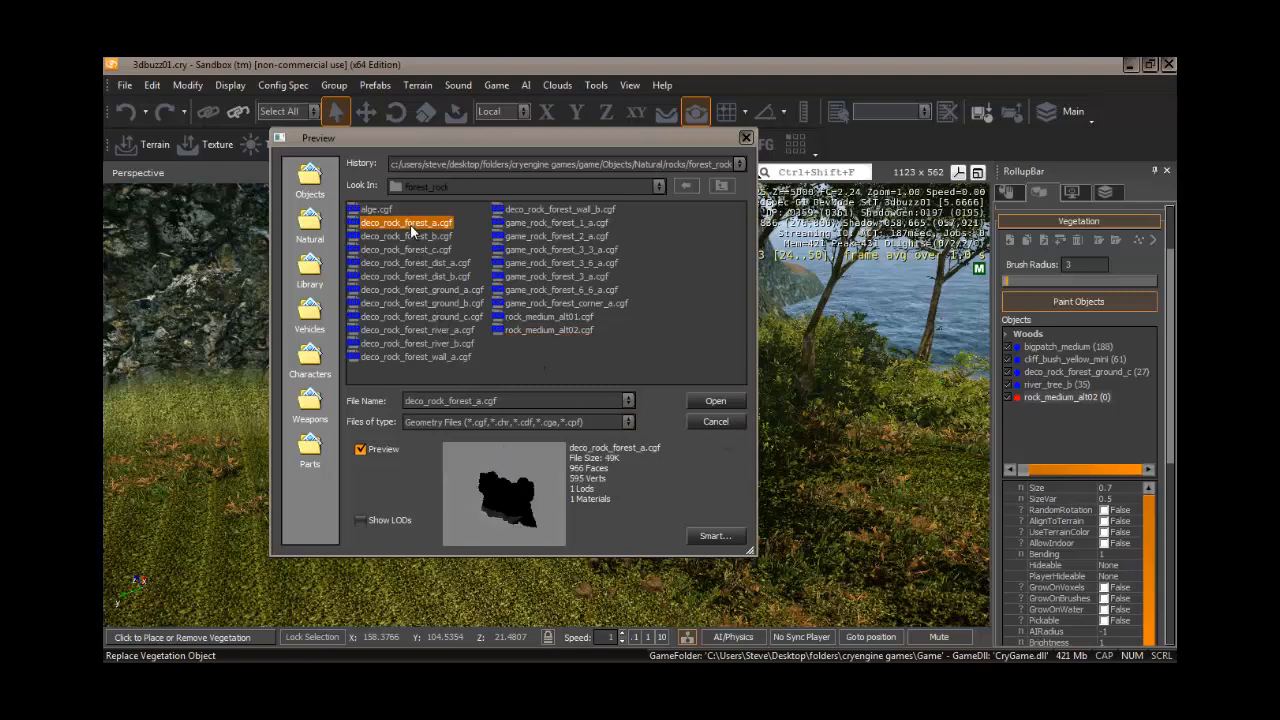
{"action": "left_click", "coordinate": [420, 237]}
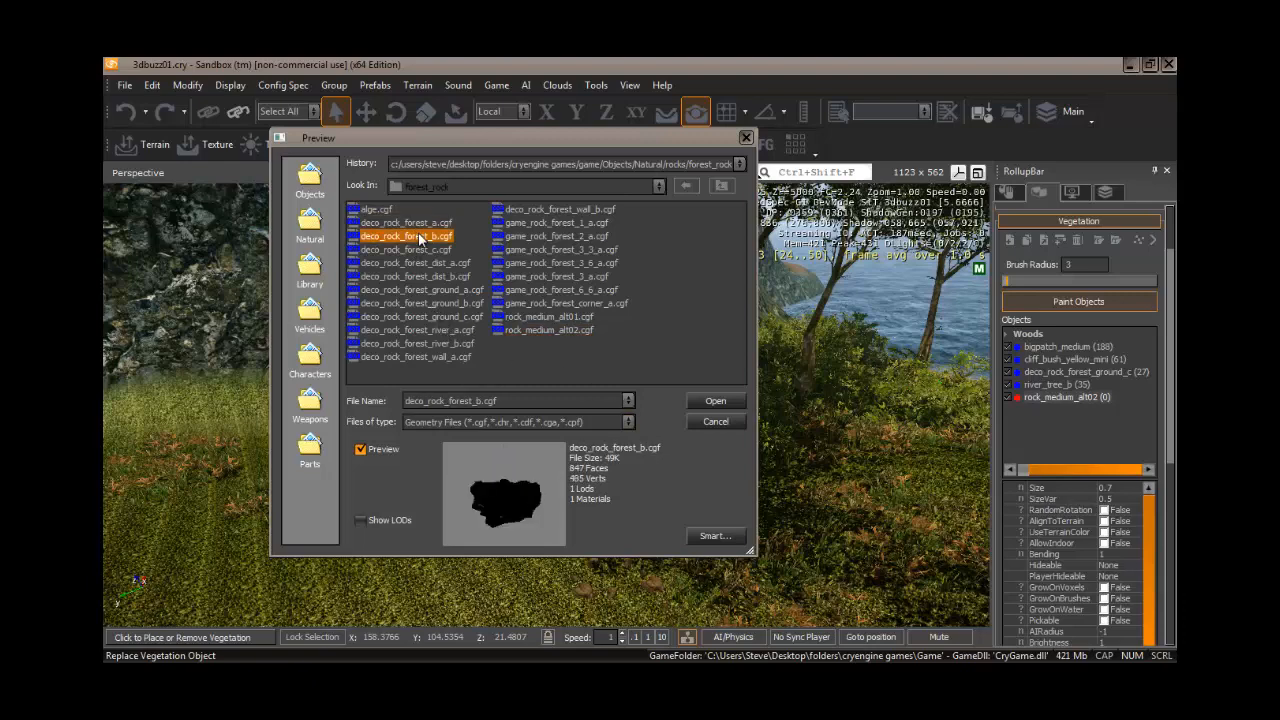
{"action": "left_click", "coordinate": [714, 402]}
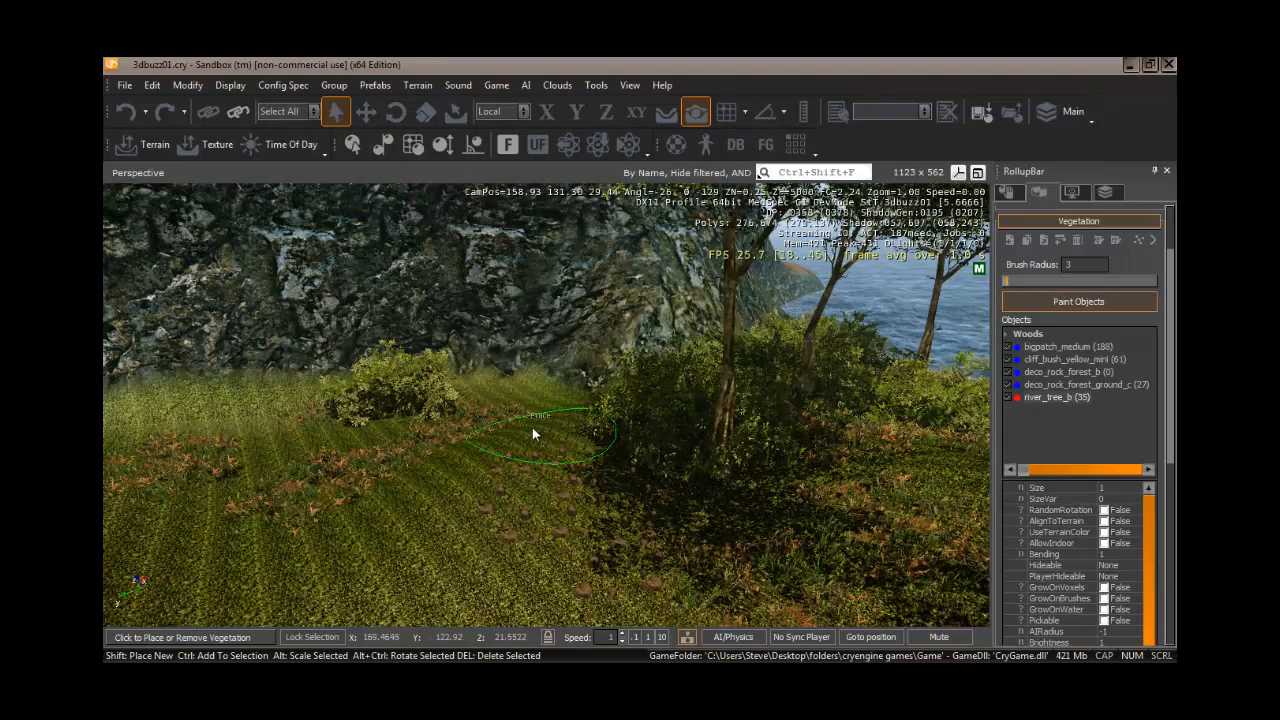
- Select deco_rock_forest_b, place a trial rock on the grassy slope and undo it
{"action": "left_click", "coordinate": [493, 410]}
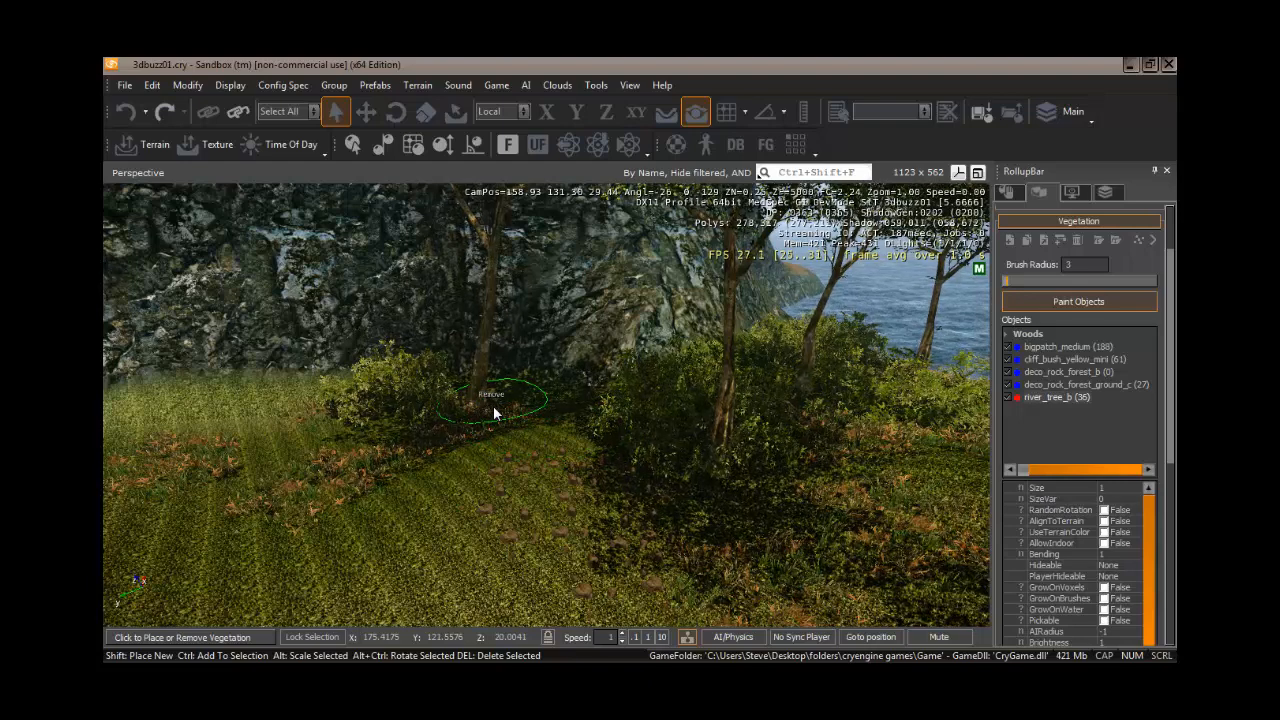
{"action": "left_click", "coordinate": [493, 405]}
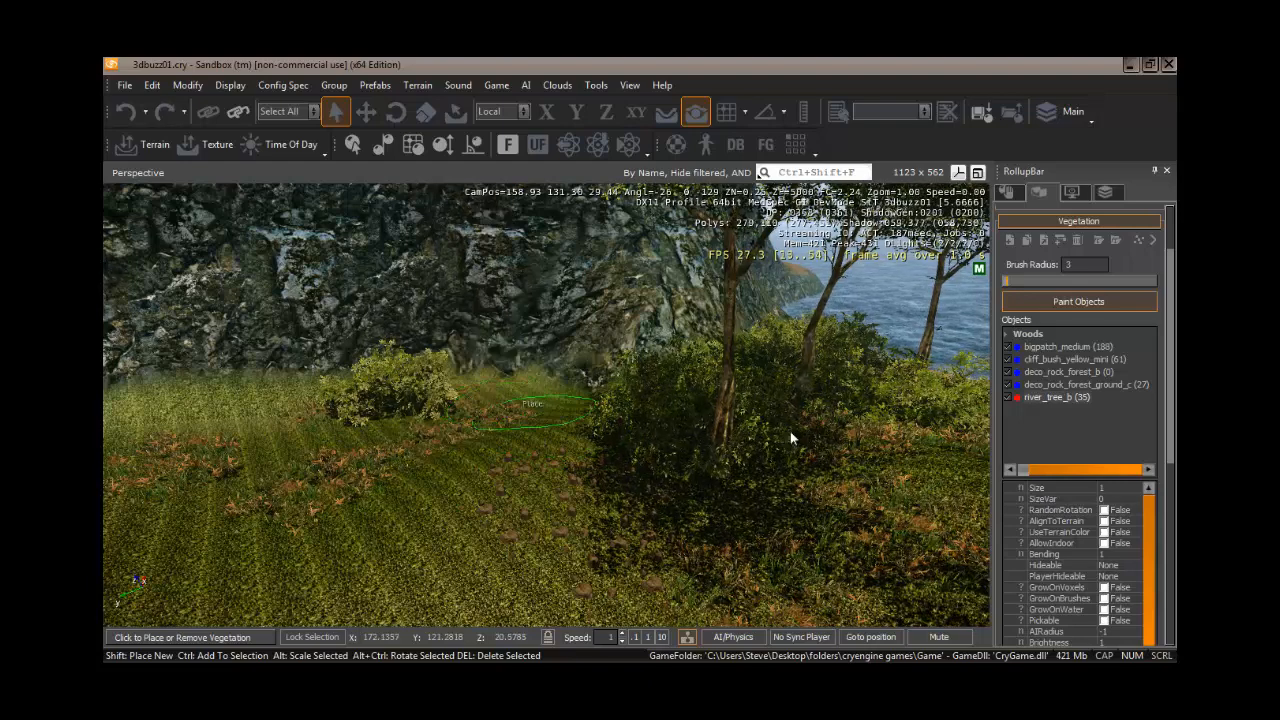
{"action": "left_click", "coordinate": [1067, 371]}
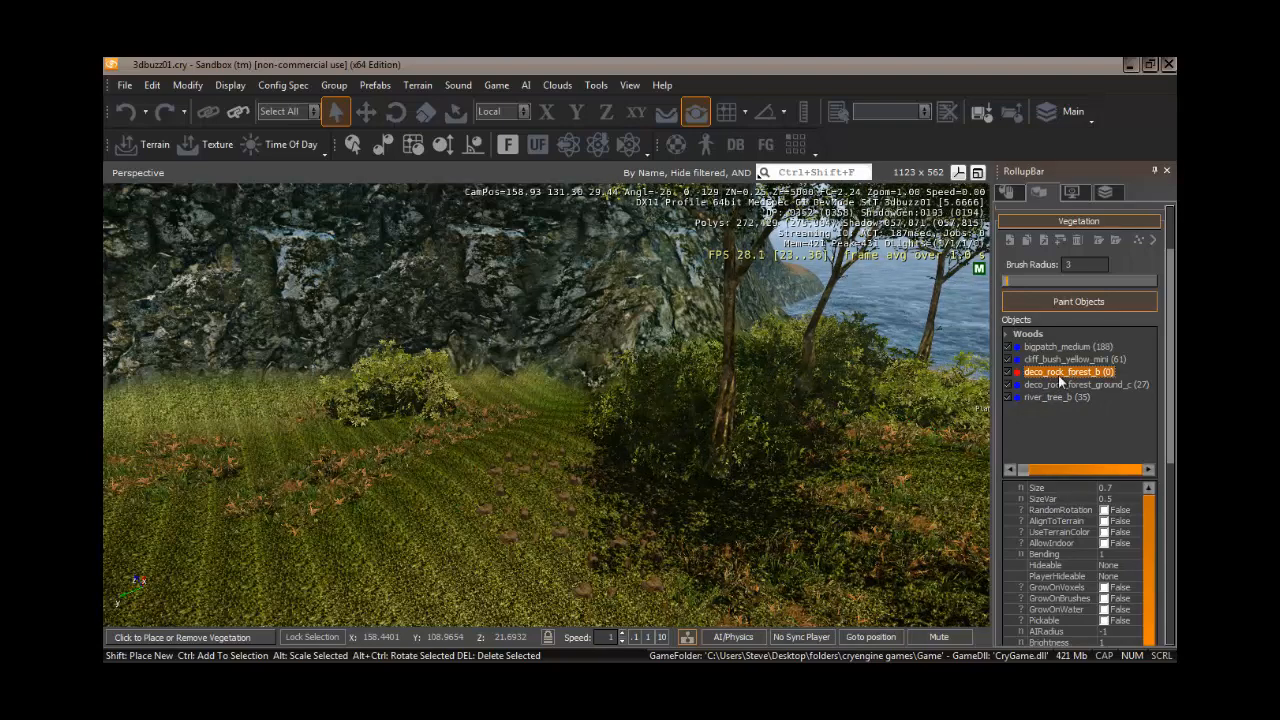
{"action": "left_click", "coordinate": [483, 409]}
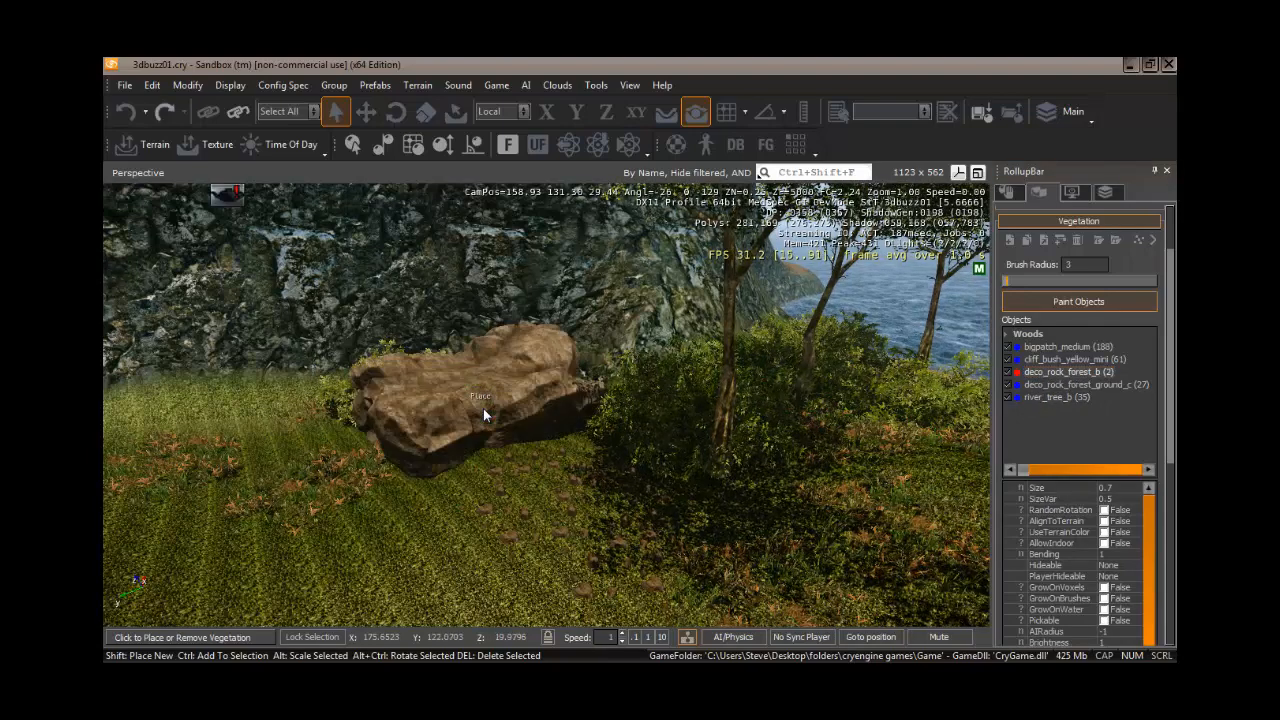
{"action": "key", "text": "ctrl+z"}
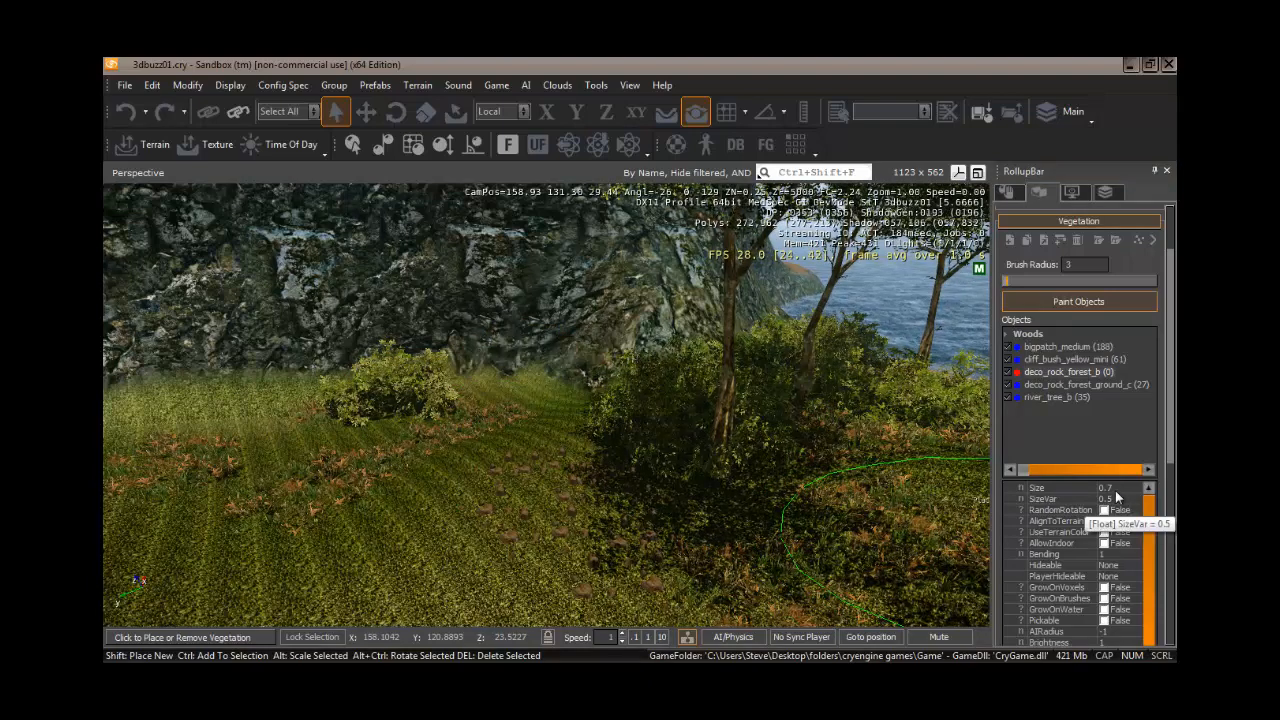
- Set the deco_rock_forest_b Size to 0.3 and paint rocks on the slope beside the bushes
{"action": "left_click", "coordinate": [1117, 487]}
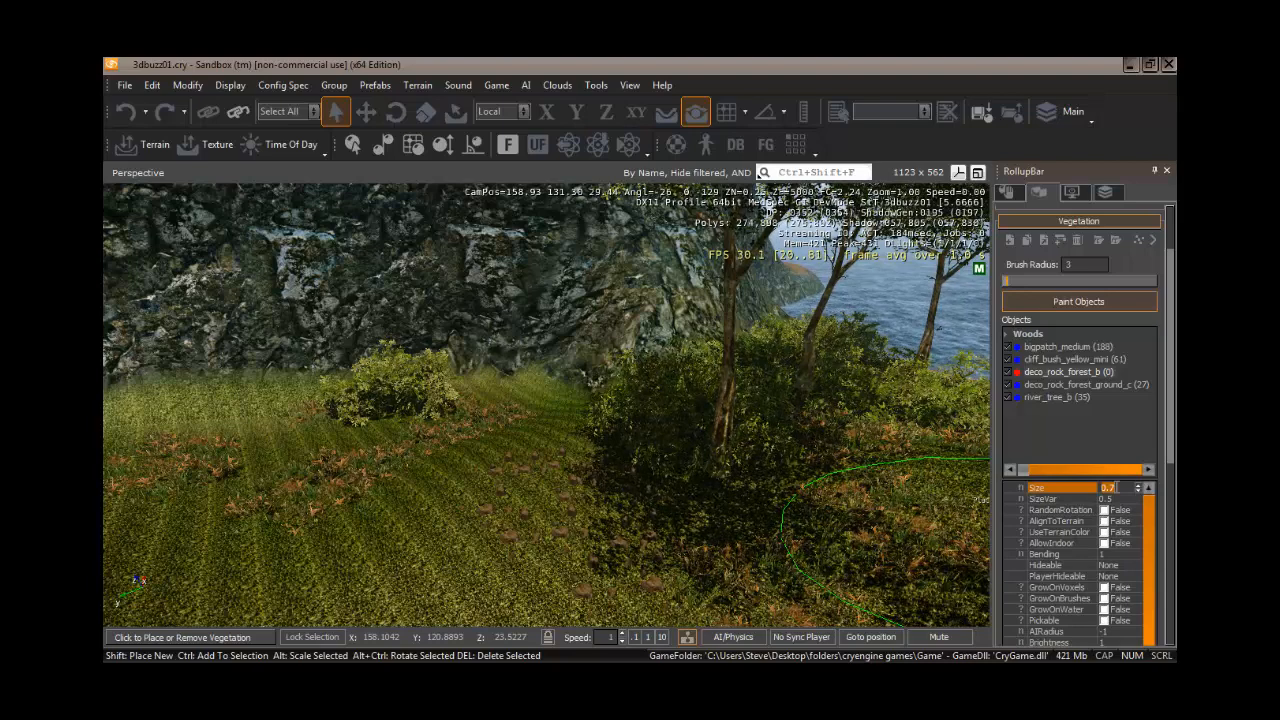
{"action": "type", "text": "."}
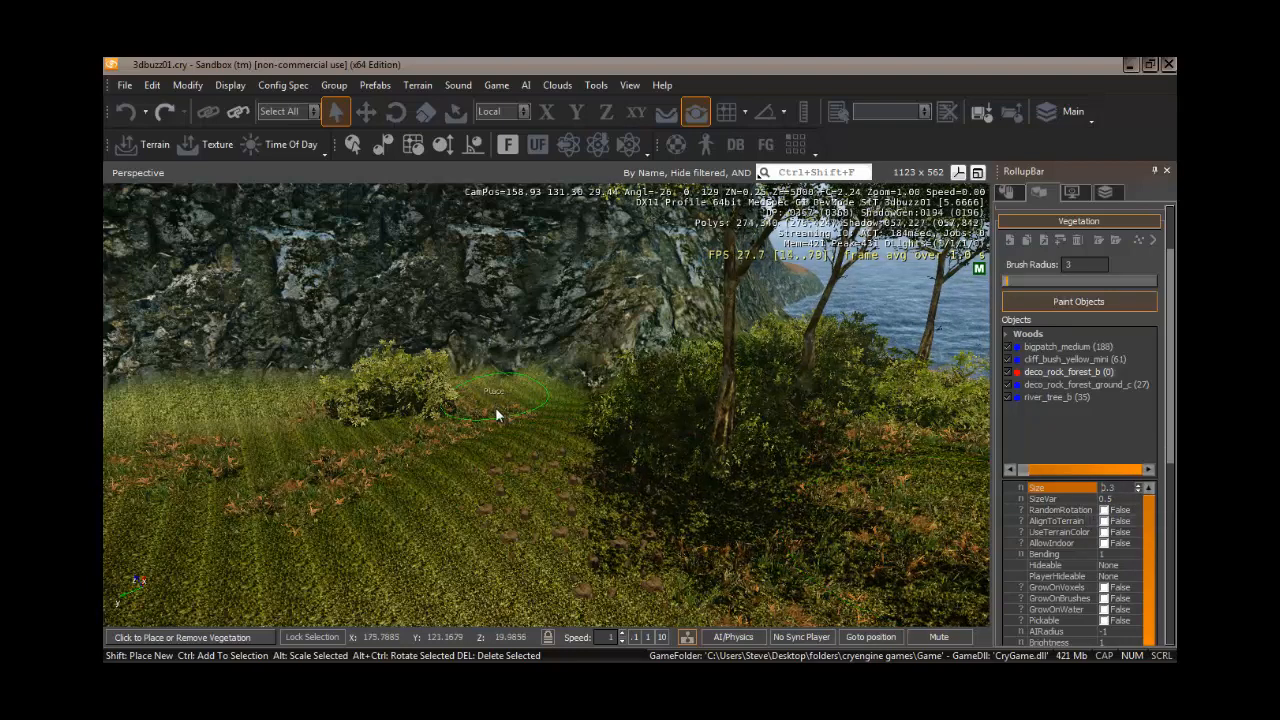
{"action": "left_click", "coordinate": [497, 412]}
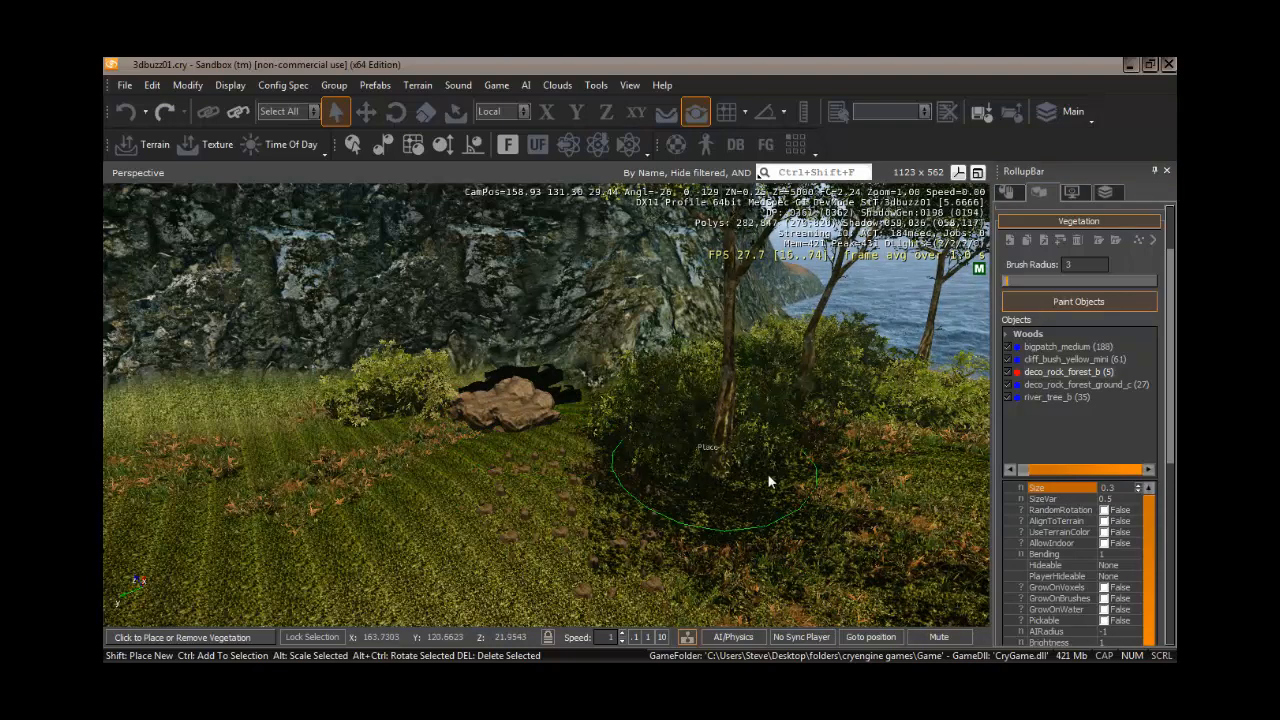
{"action": "left_click", "coordinate": [883, 451]}
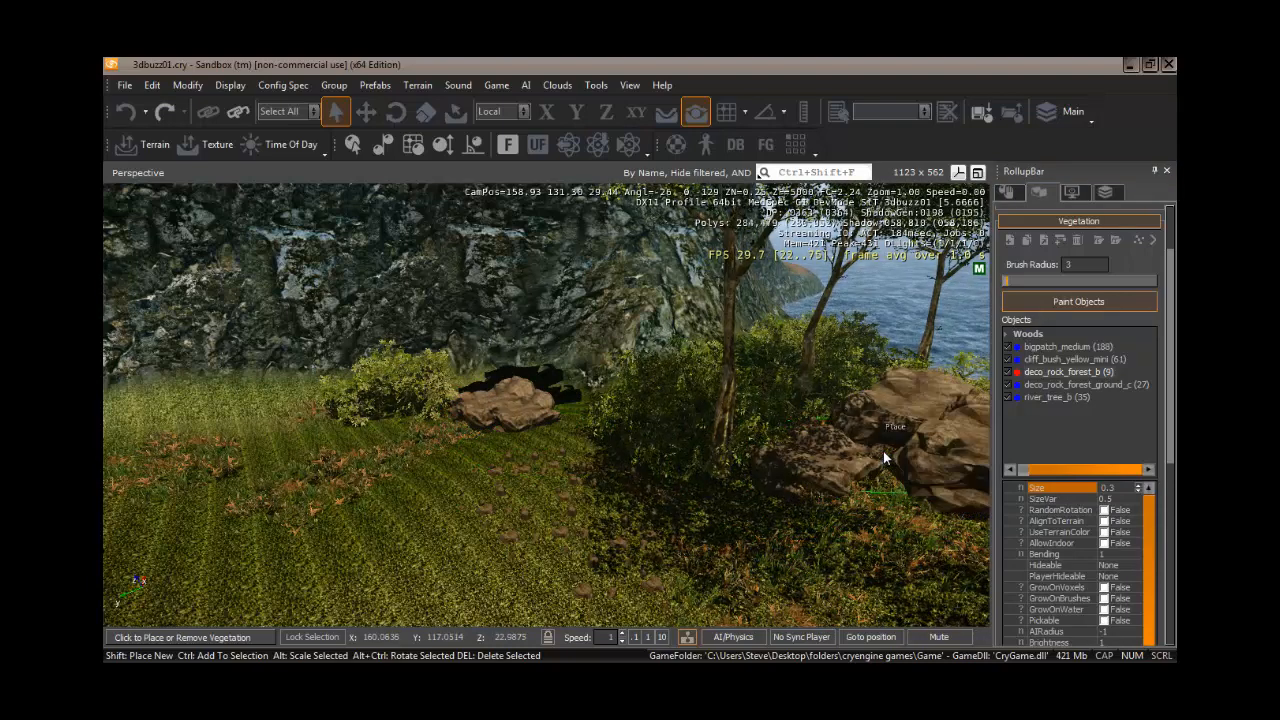
- Paint more deco_rock_forest_b rocks along the gorge path and at the foot of the cliff
{"action": "right_click_drag", "start_coordinate": [869, 506], "coordinate": [866, 504]}
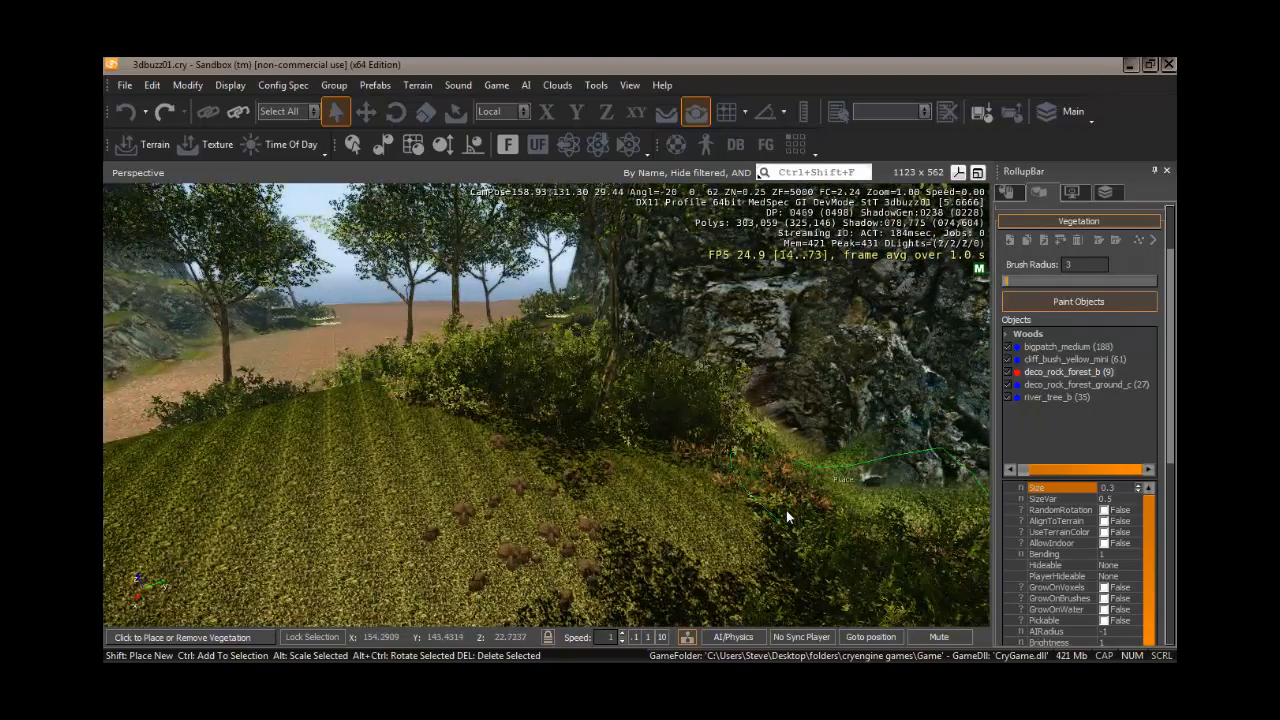
{"action": "left_click", "coordinate": [786, 500]}
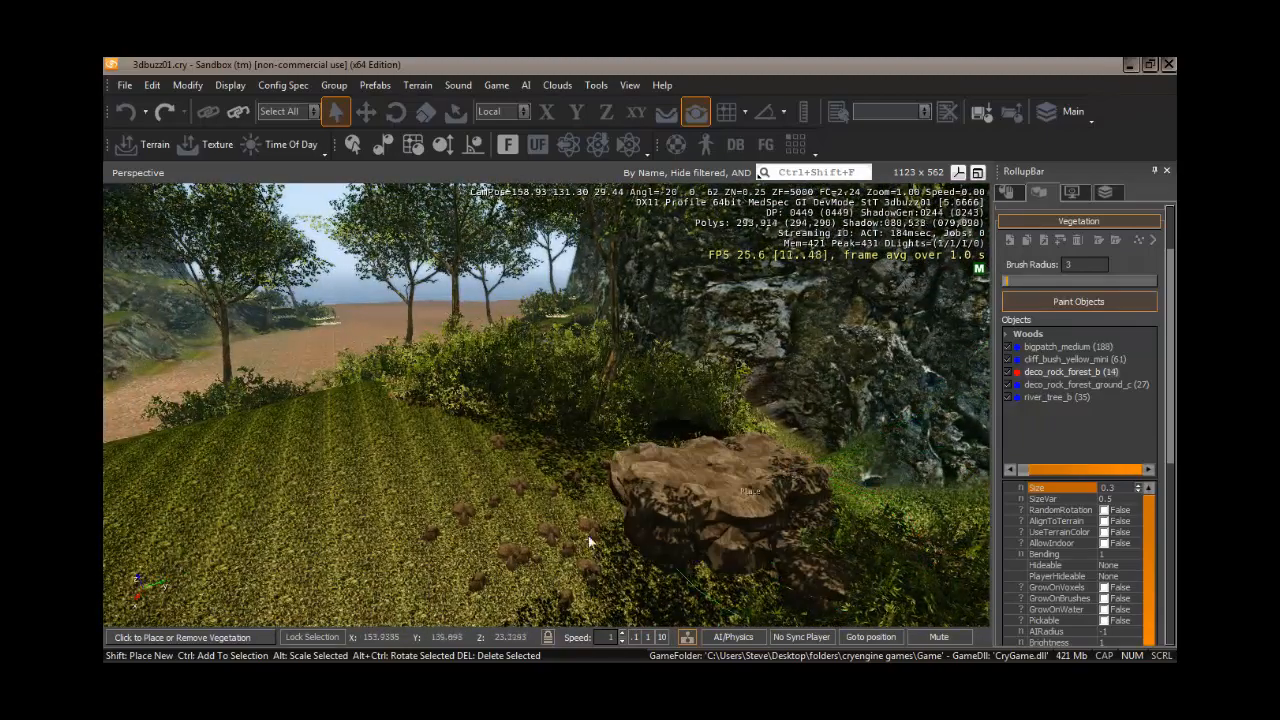
{"action": "mouse_move", "coordinate": [588, 535]}
{"action": "right_mouse_down"}
{"action": "mouse_move", "coordinate": [570, 532]}
{"action": "mouse_move", "coordinate": [604, 537]}
{"action": "mouse_move", "coordinate": [573, 538]}
{"action": "right_mouse_up"}
{"action": "key", "text": "w"}
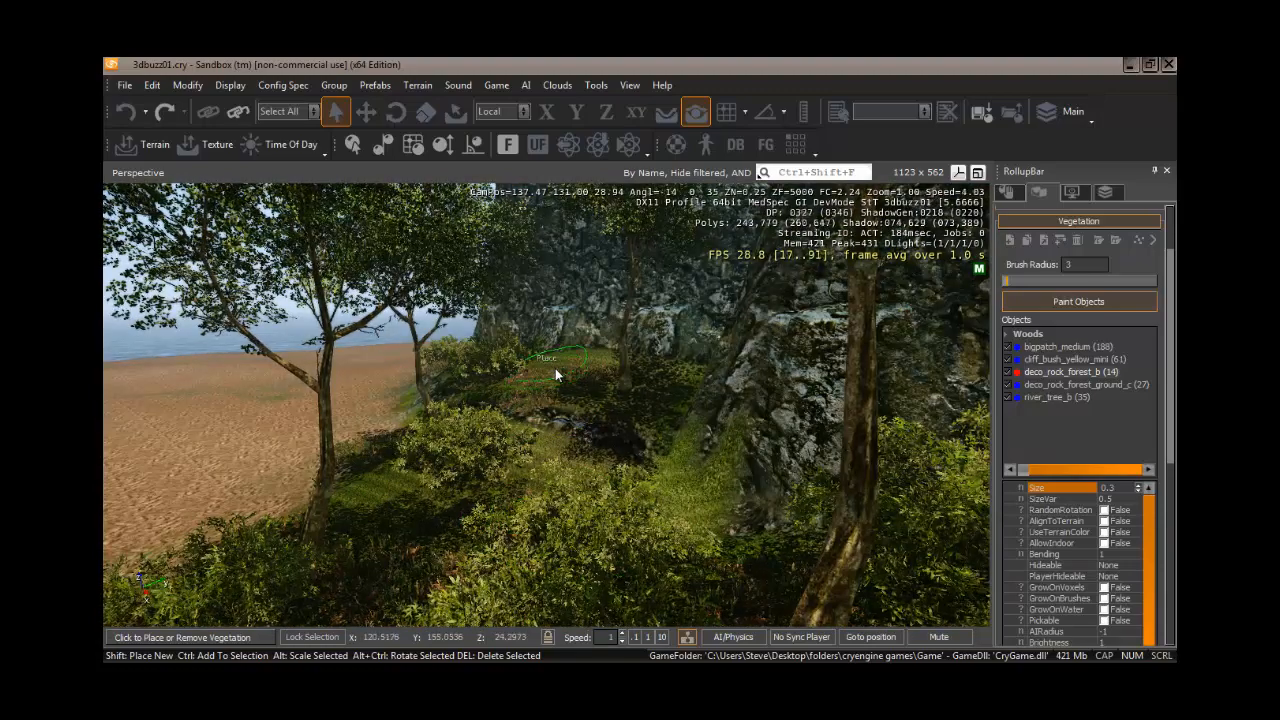
{"action": "left_click", "coordinate": [560, 372]}
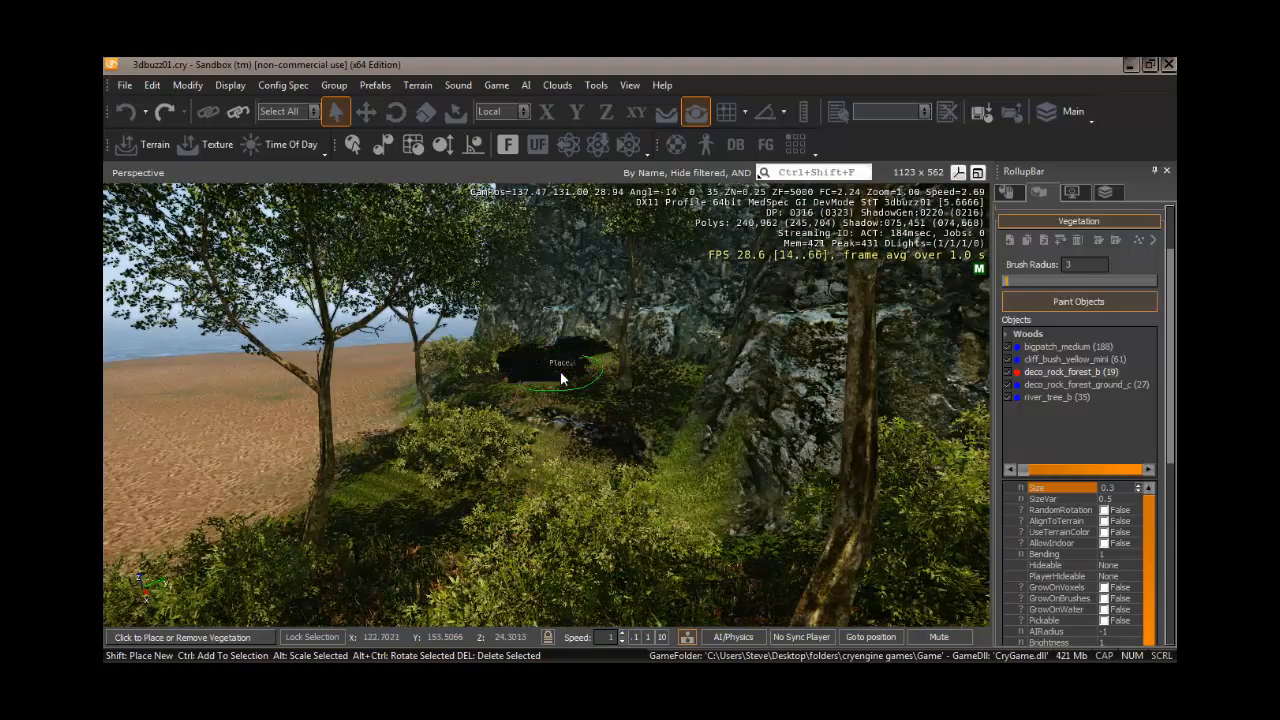
{"action": "left_click", "coordinate": [589, 495]}
{"action": "right_click_drag", "start_coordinate": [576, 533], "coordinate": [564, 551]}
{"action": "key", "text": "w"}
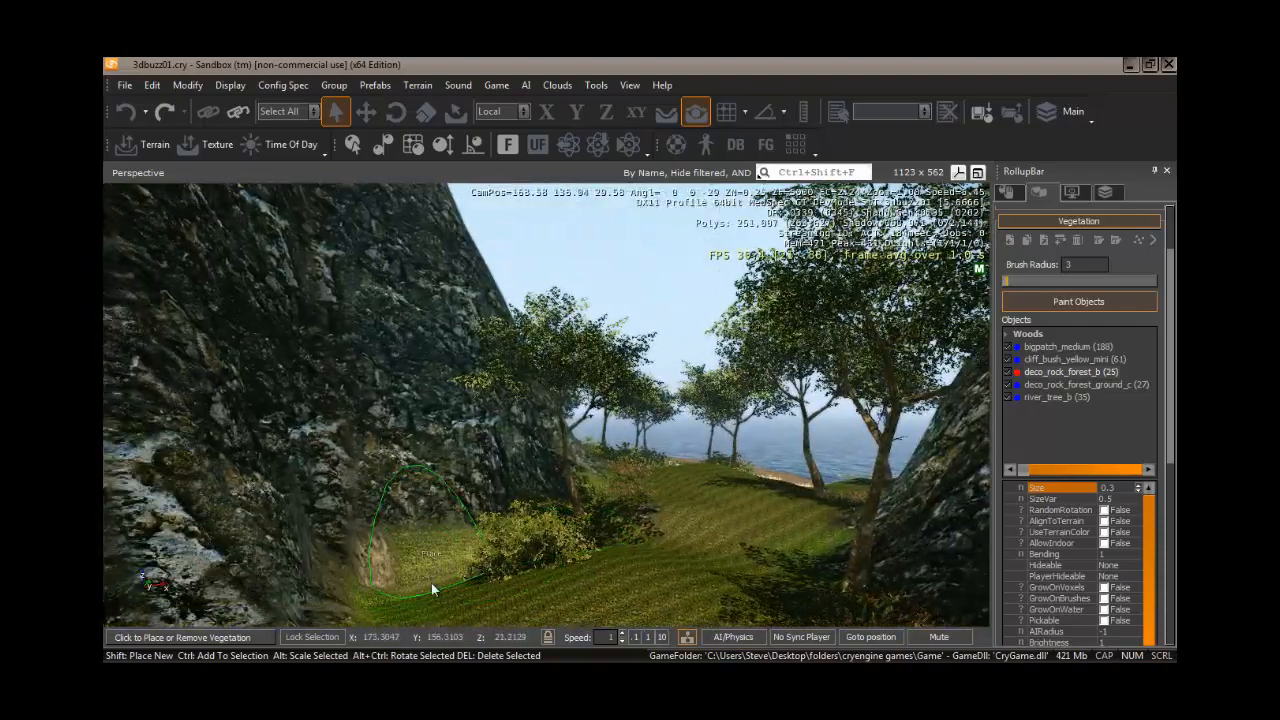
{"action": "left_click", "coordinate": [428, 592]}
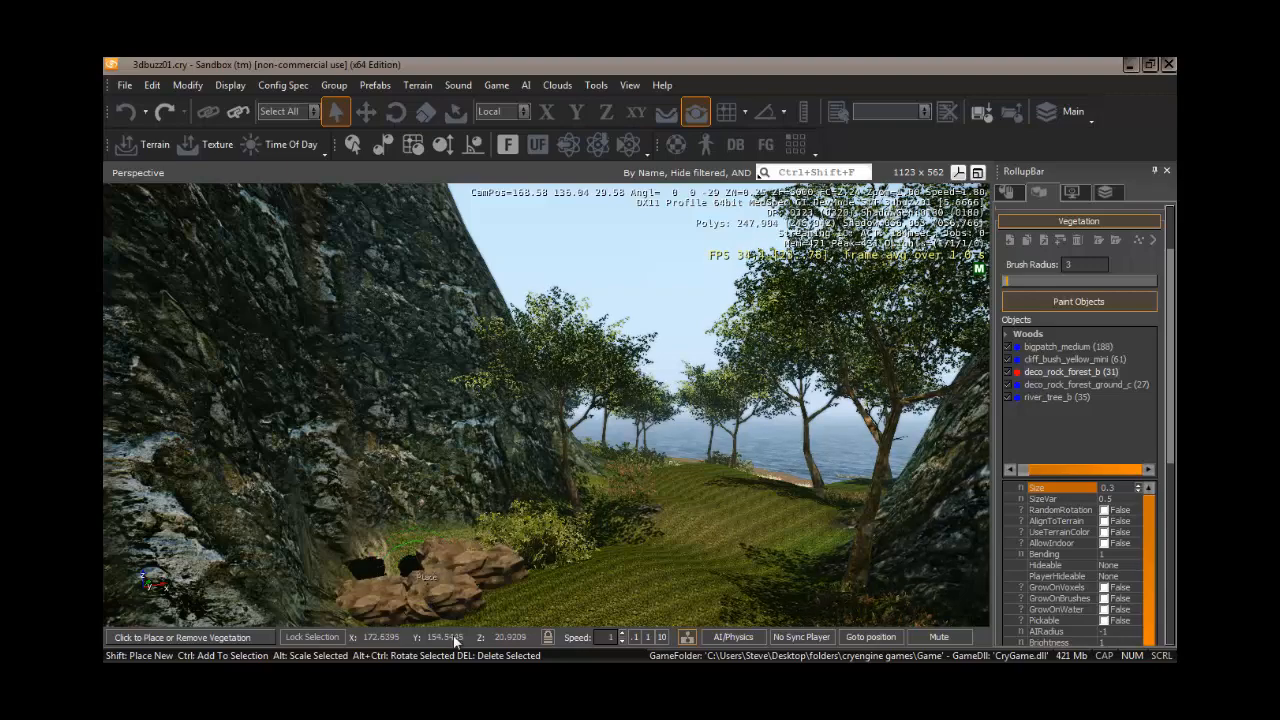
- Paint a cluster of rocks on the grassy ledge below the sea cliff and remove it again
{"action": "key", "text": "s"}
{"action": "mouse_move", "coordinate": [654, 573]}
{"action": "right_mouse_down"}
{"action": "mouse_move", "coordinate": [623, 582]}
{"action": "mouse_move", "coordinate": [663, 575]}
{"action": "mouse_move", "coordinate": [647, 573]}
{"action": "right_mouse_up"}
{"action": "key", "text": "w"}
{"action": "key", "text": "w"}
{"action": "right_click_drag", "start_coordinate": [649, 580], "coordinate": [645, 578]}
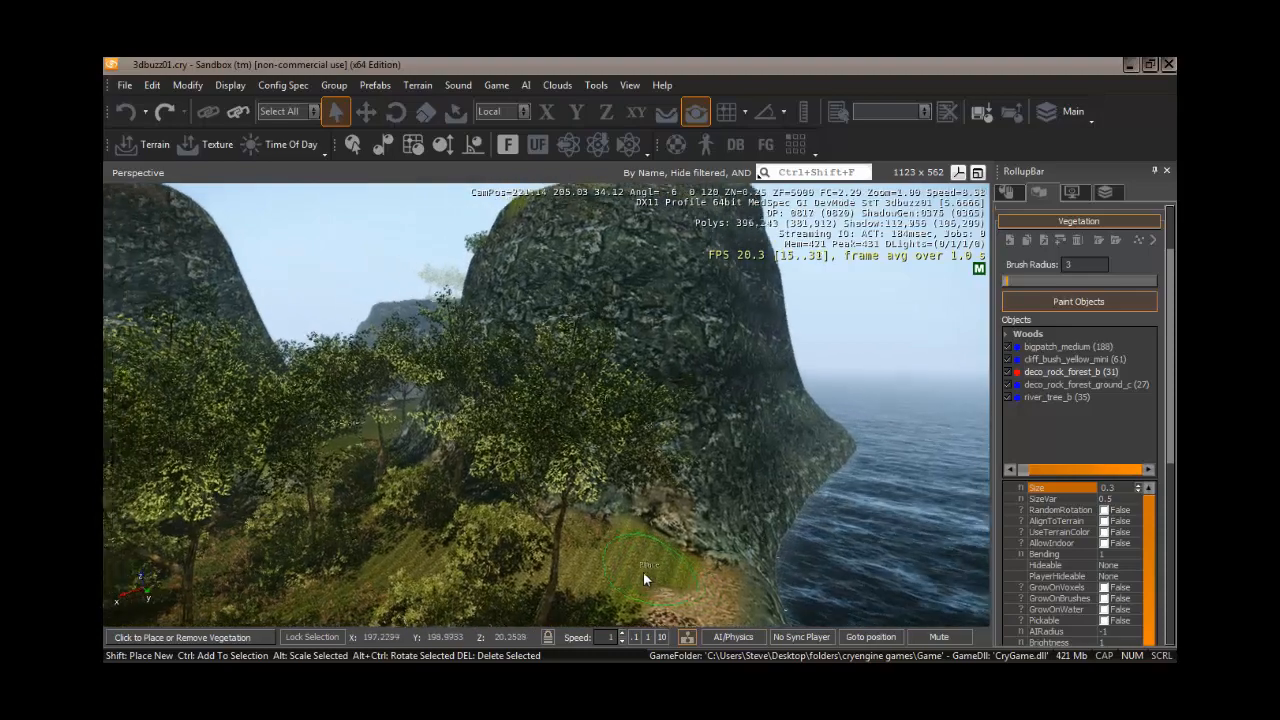
{"action": "left_click", "coordinate": [615, 562]}
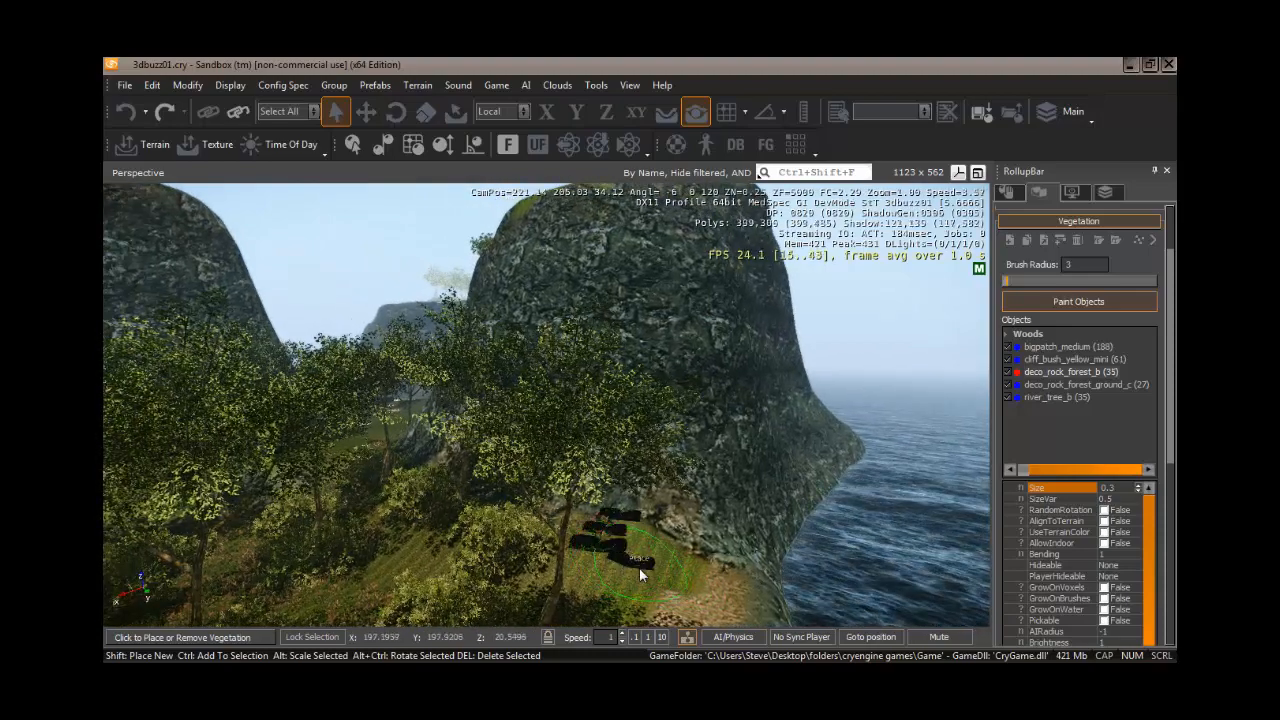
{"action": "left_click", "coordinate": [639, 567]}
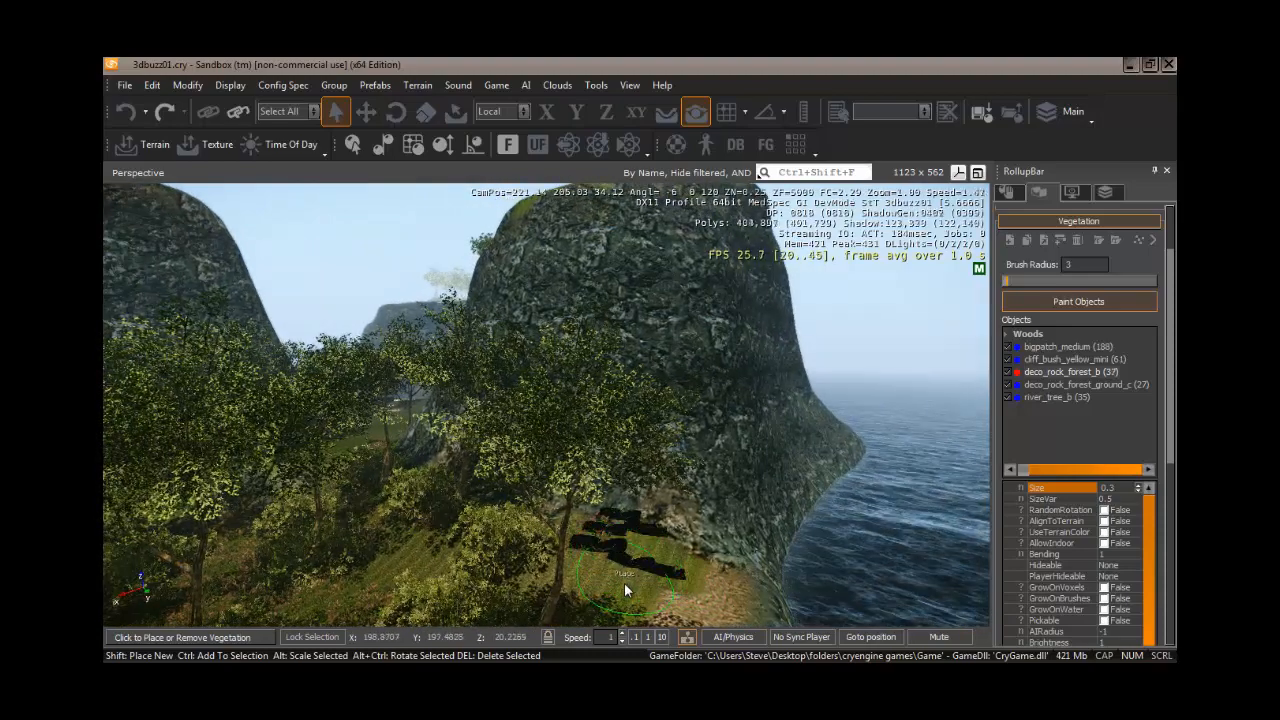
{"action": "mouse_move", "coordinate": [624, 583]}
{"action": "right_mouse_down"}
{"action": "mouse_move", "coordinate": [637, 587]}
{"action": "mouse_move", "coordinate": [623, 583]}
{"action": "right_mouse_up"}
{"action": "key", "text": "w"}
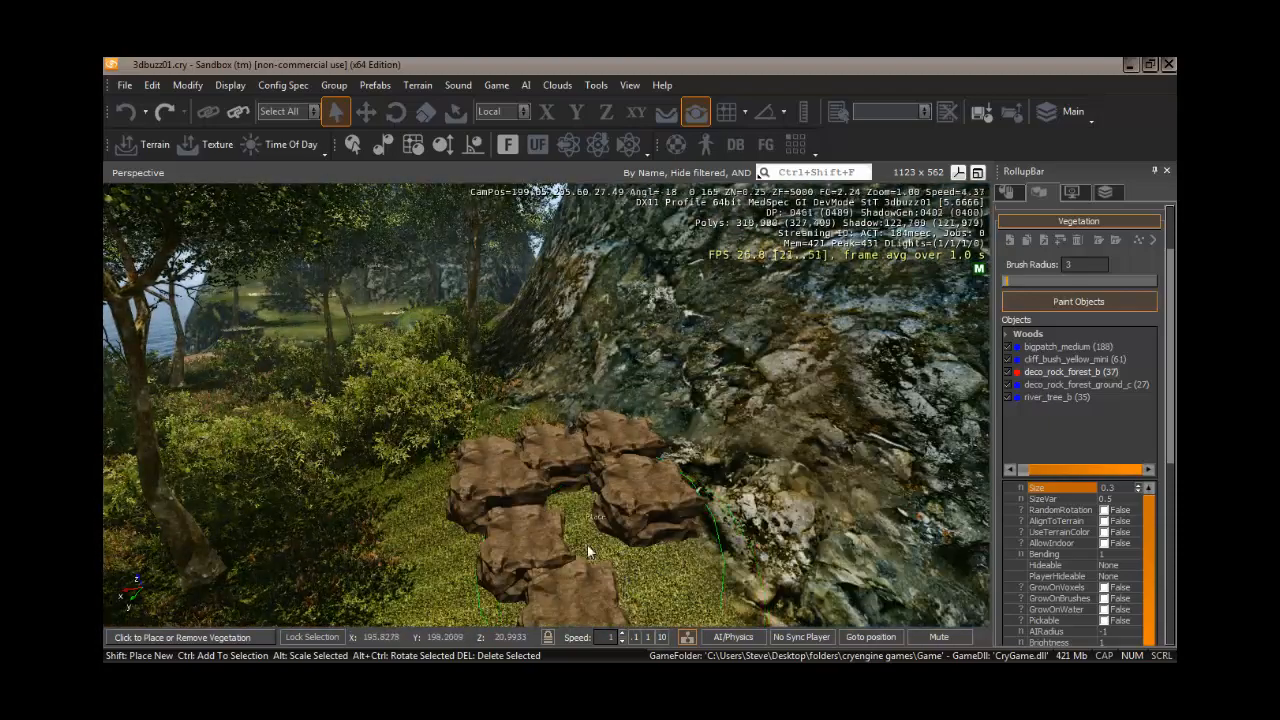
{"action": "left_click", "coordinate": [587, 544], "text": "ctrl"}
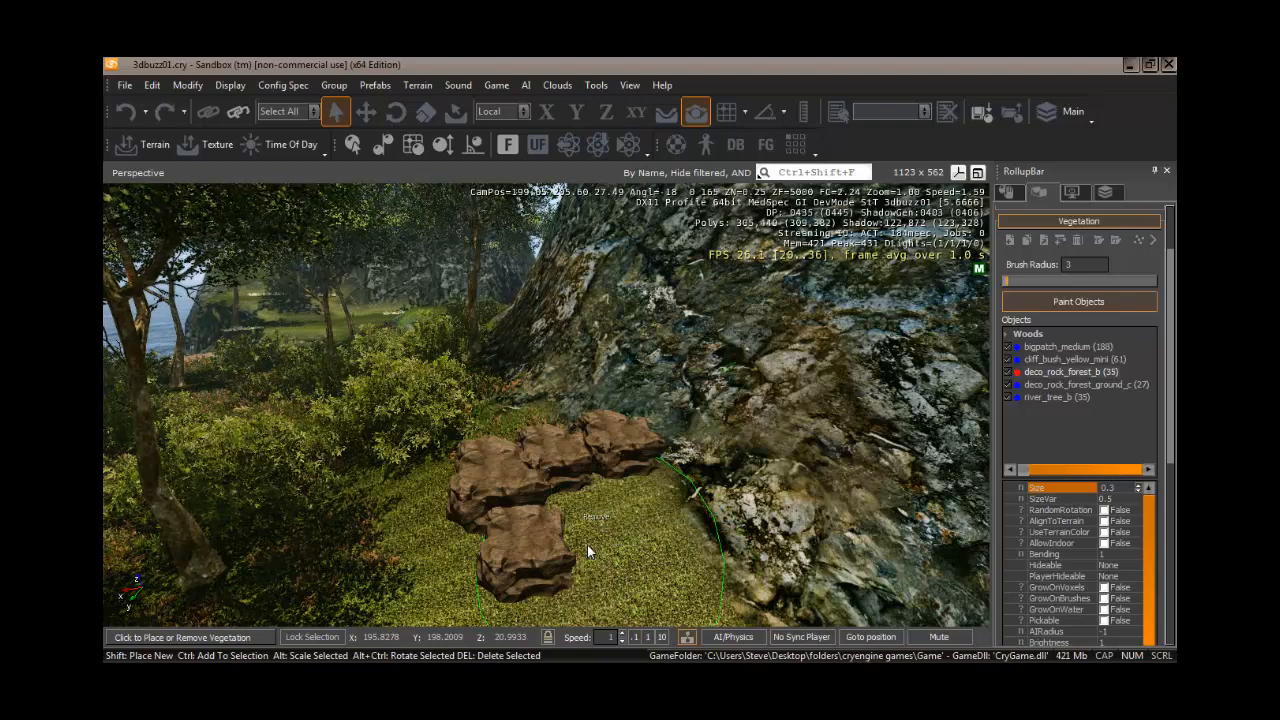
{"action": "left_click", "coordinate": [587, 544], "text": "ctrl"}
{"action": "left_click_drag", "start_coordinate": [621, 527], "coordinate": [616, 519]}
{"action": "left_click", "coordinate": [616, 519], "text": "ctrl"}
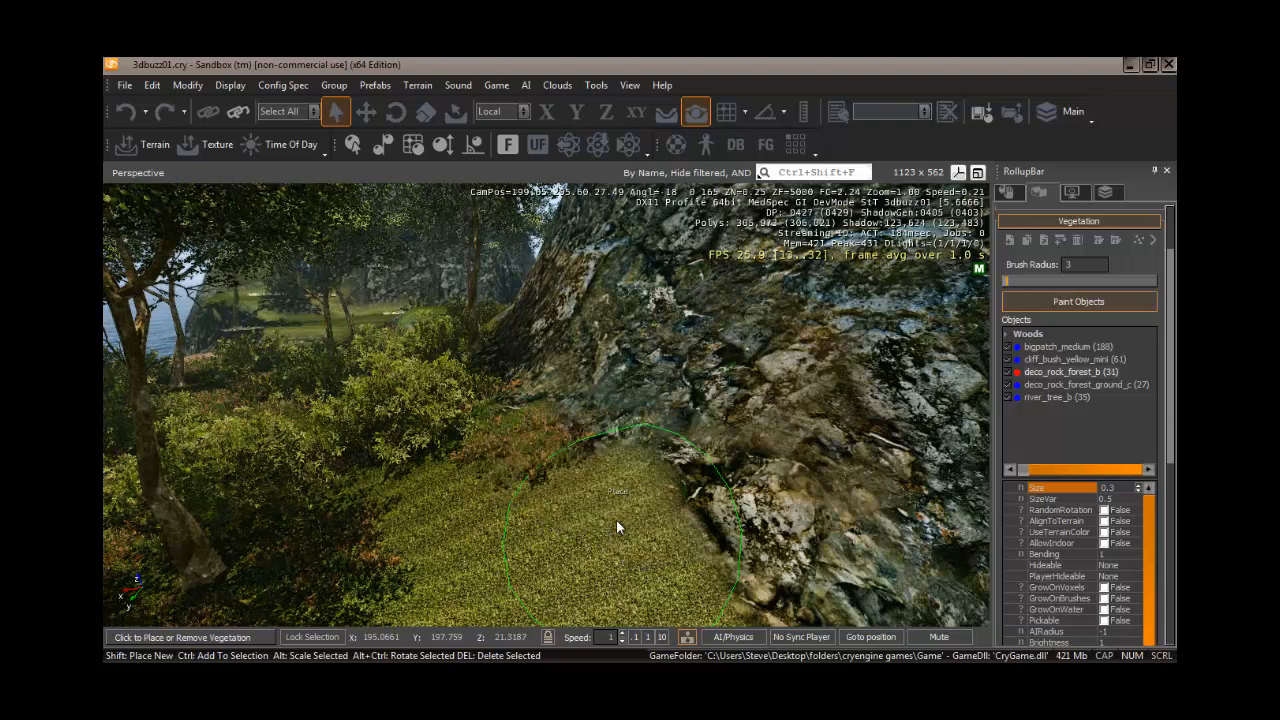
- Set the deco_rock_forest_b SizeVar to 0.9 and Size to 0.2
{"action": "left_click", "coordinate": [1112, 499]}
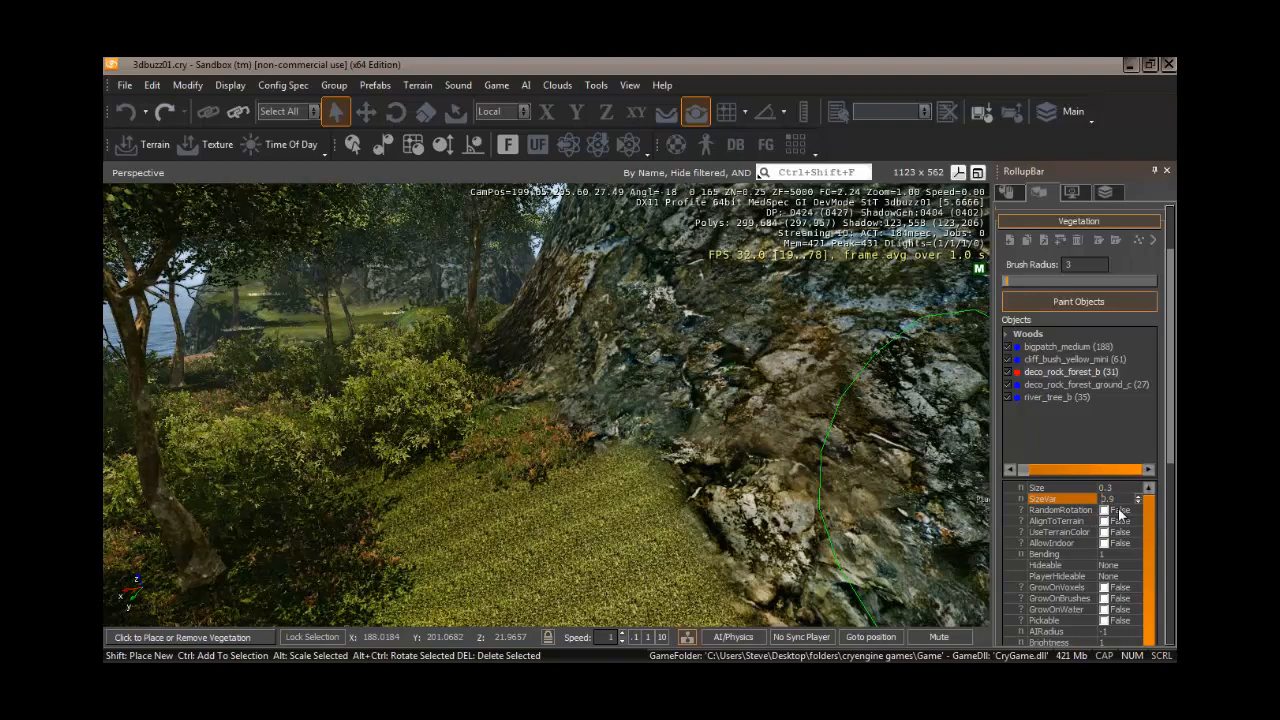
{"action": "left_click", "coordinate": [1112, 488]}
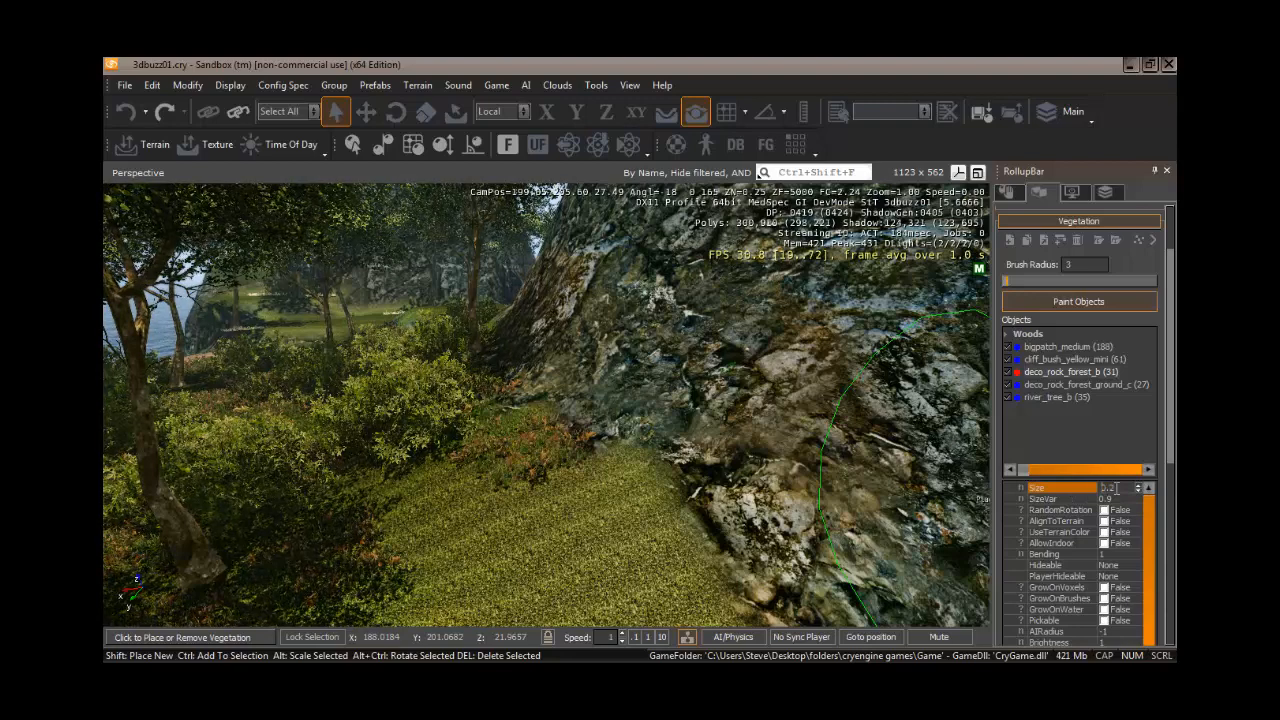
- Paint a patch of smaller rocks on the ledge and remove them again
{"action": "left_click", "coordinate": [578, 492]}
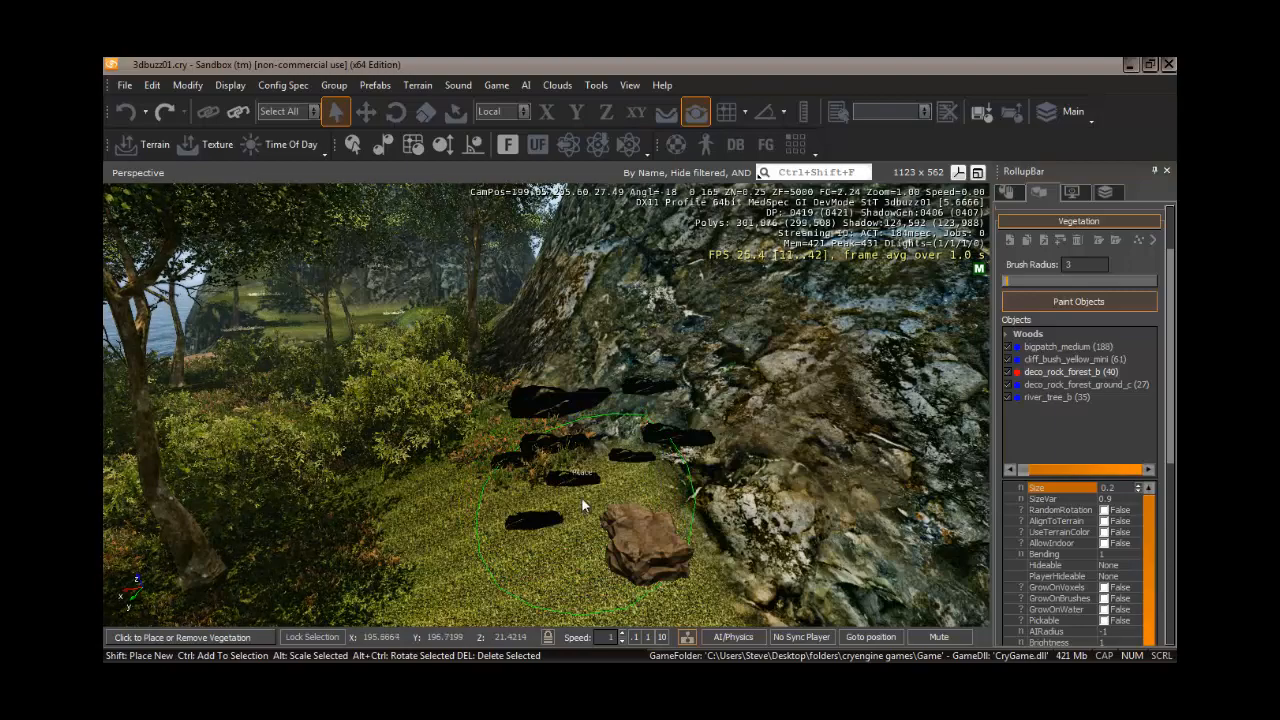
{"action": "key", "text": "ctrl+z"}
{"action": "key", "text": "s"}
{"action": "mouse_move", "coordinate": [594, 498]}
{"action": "right_mouse_down"}
{"action": "mouse_move", "coordinate": [595, 511]}
{"action": "mouse_move", "coordinate": [596, 494]}
{"action": "mouse_move", "coordinate": [506, 474]}
{"action": "right_mouse_up"}
{"action": "key", "text": "w"}
{"action": "left_click", "coordinate": [515, 478]}
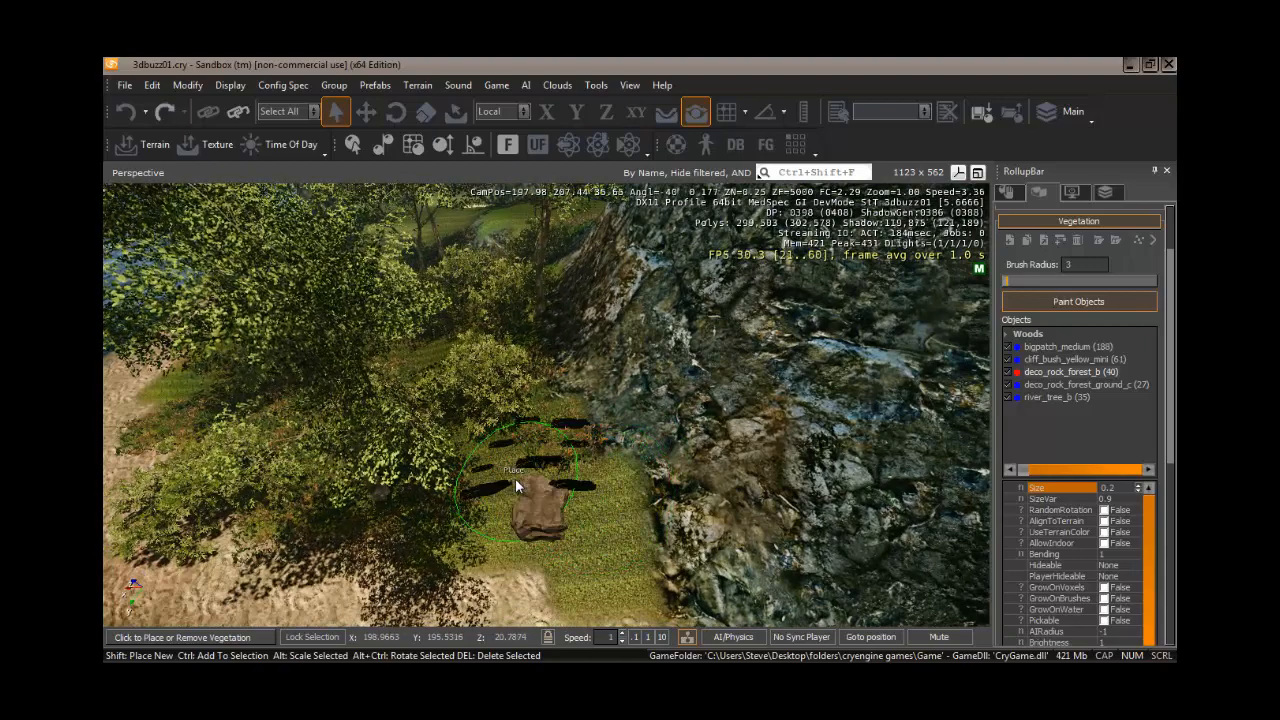
{"action": "key", "text": "ctrl"}
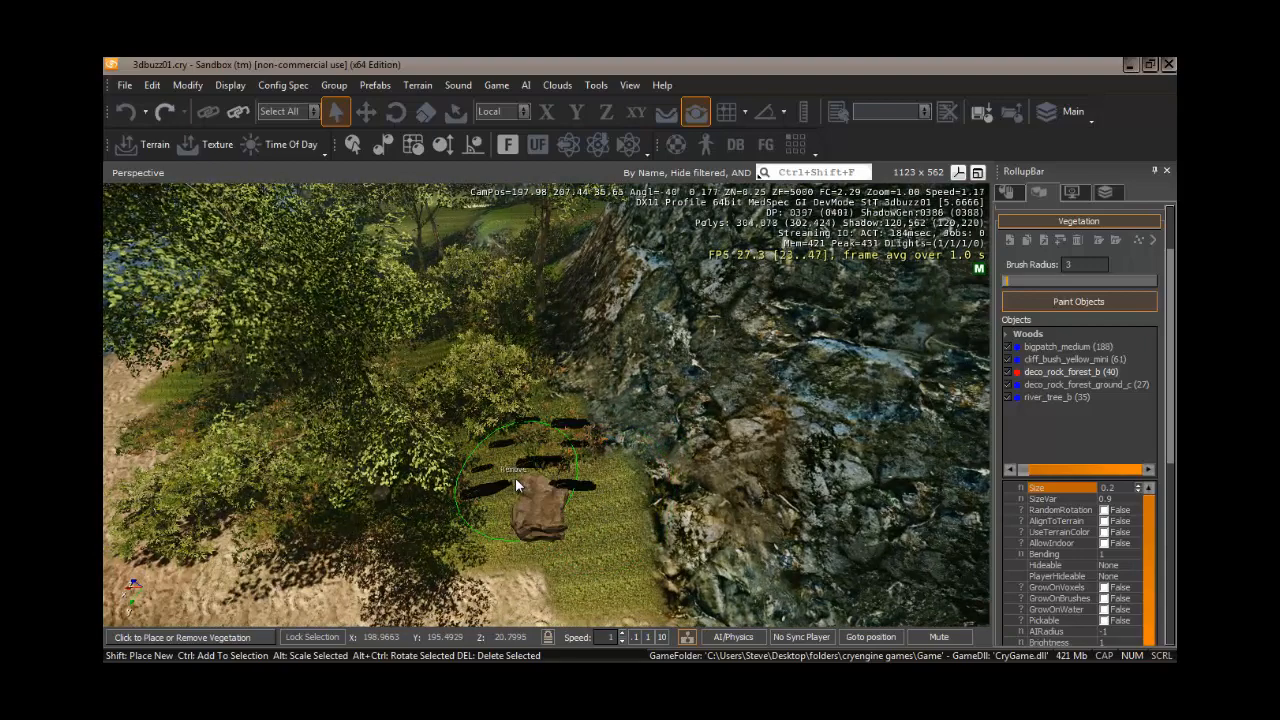
{"action": "left_click", "coordinate": [516, 477], "text": "ctrl"}
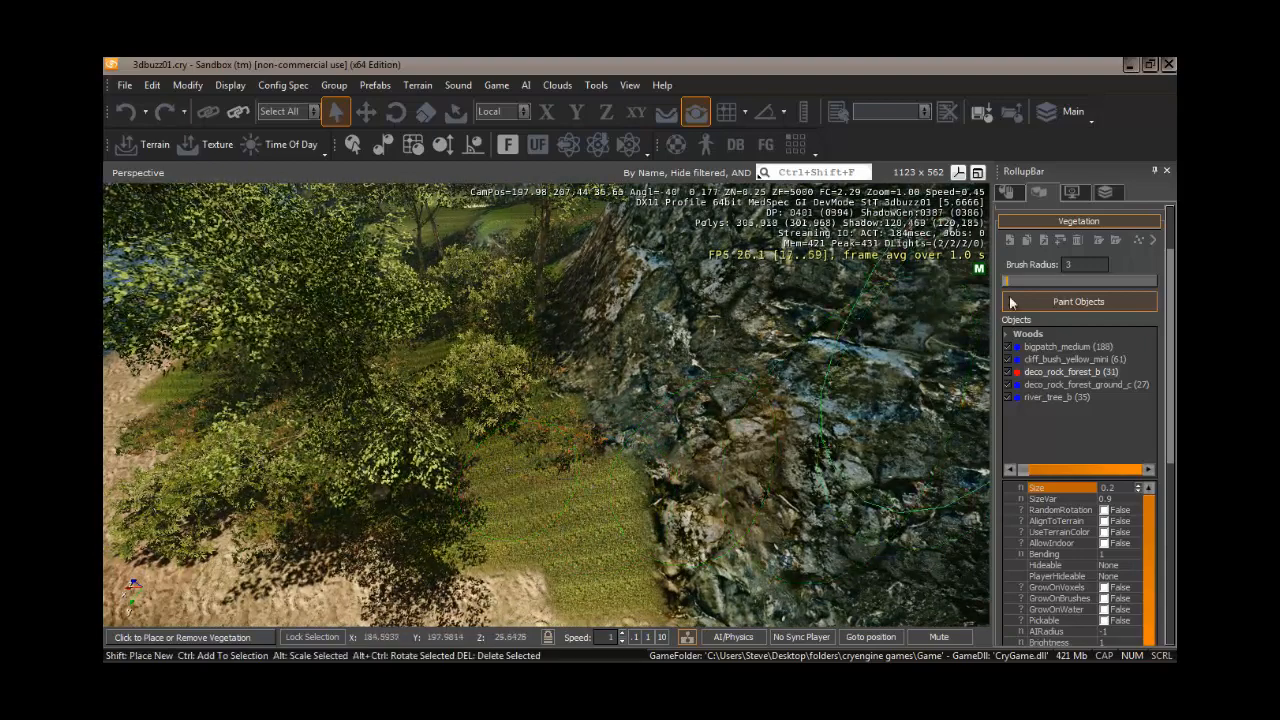
- Set the Brush Radius to 1 and place single small rocks on the grassy ledge
{"action": "left_click_drag", "start_coordinate": [1004, 282], "coordinate": [1002, 282]}
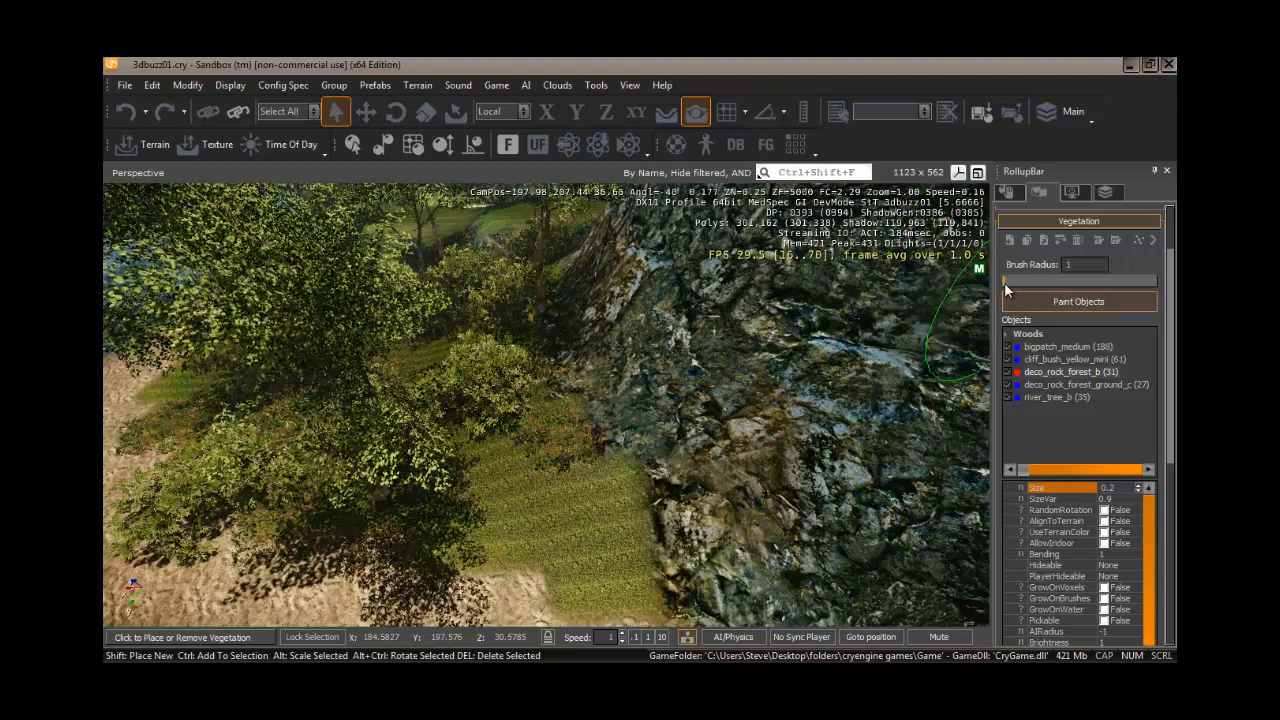
{"action": "left_click", "coordinate": [572, 496]}
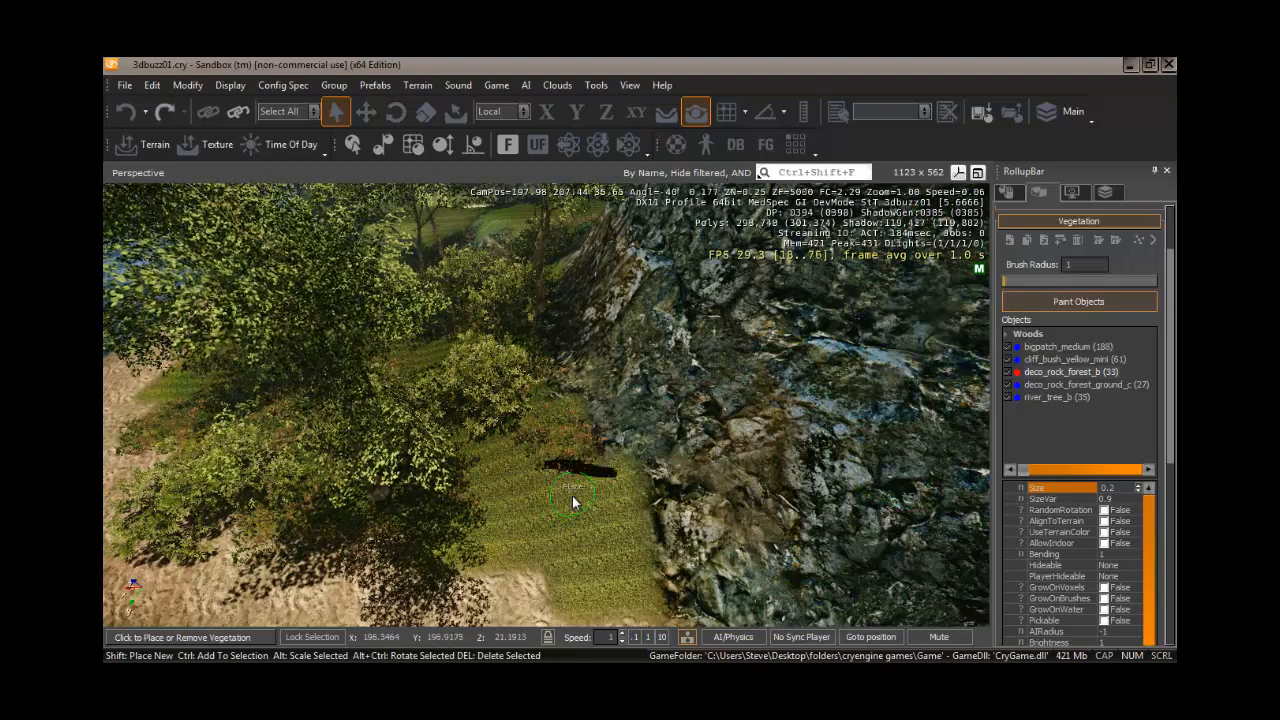
{"action": "left_click", "coordinate": [622, 586]}
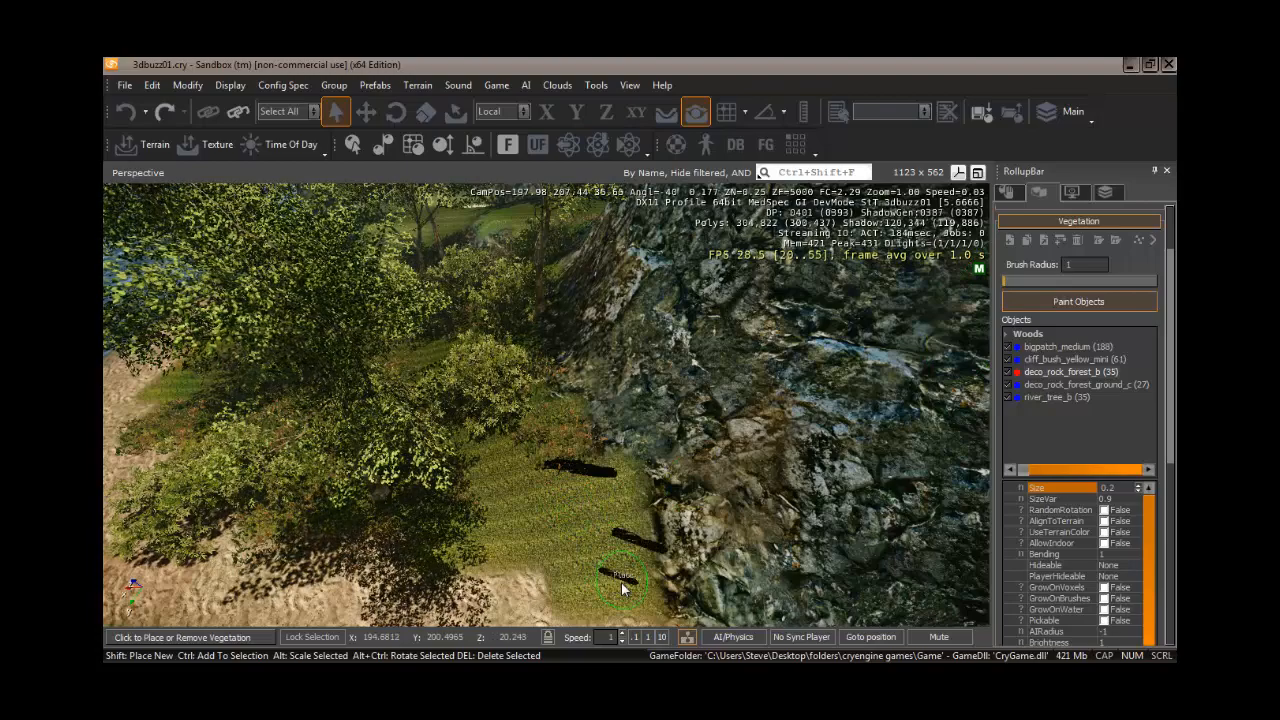
- Move in close to the placed rocks and set the deco_rock_forest_b Size to 0.7
{"action": "right_click_drag", "start_coordinate": [539, 541], "coordinate": [539, 541]}
{"action": "key", "text": "w"}
{"action": "key", "text": "w"}
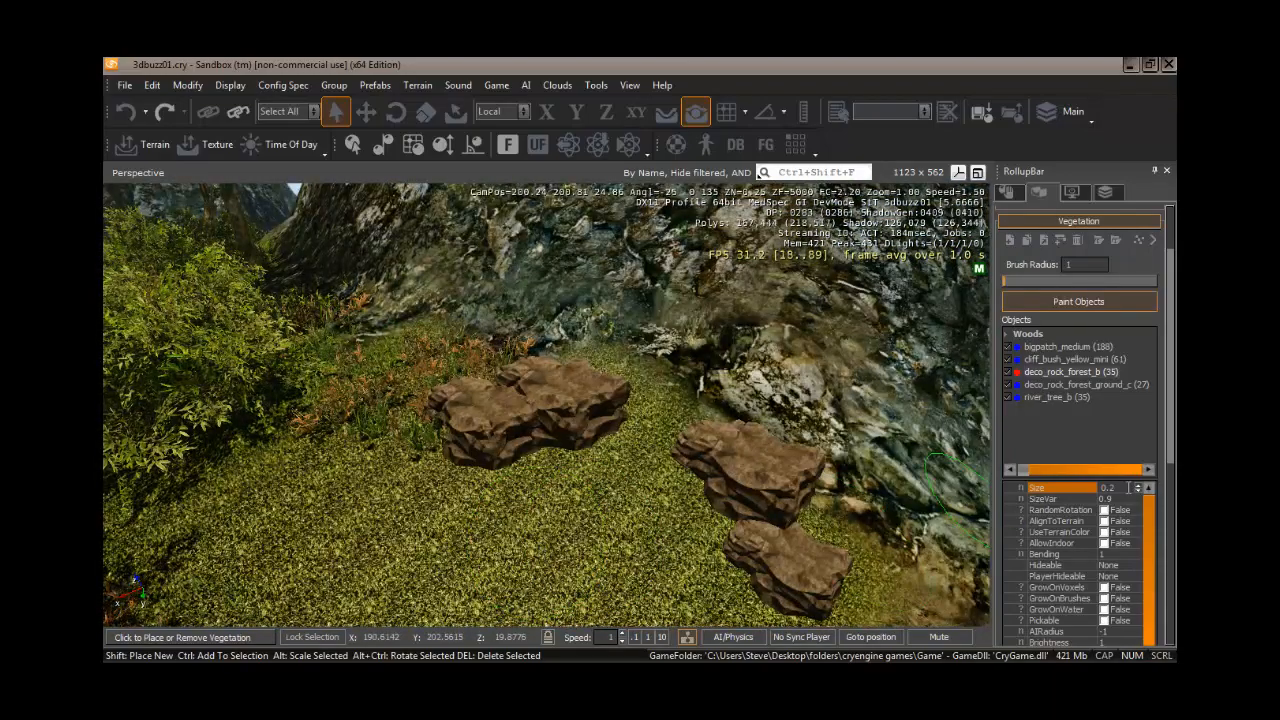
{"action": "key", "text": "BackSpace"}
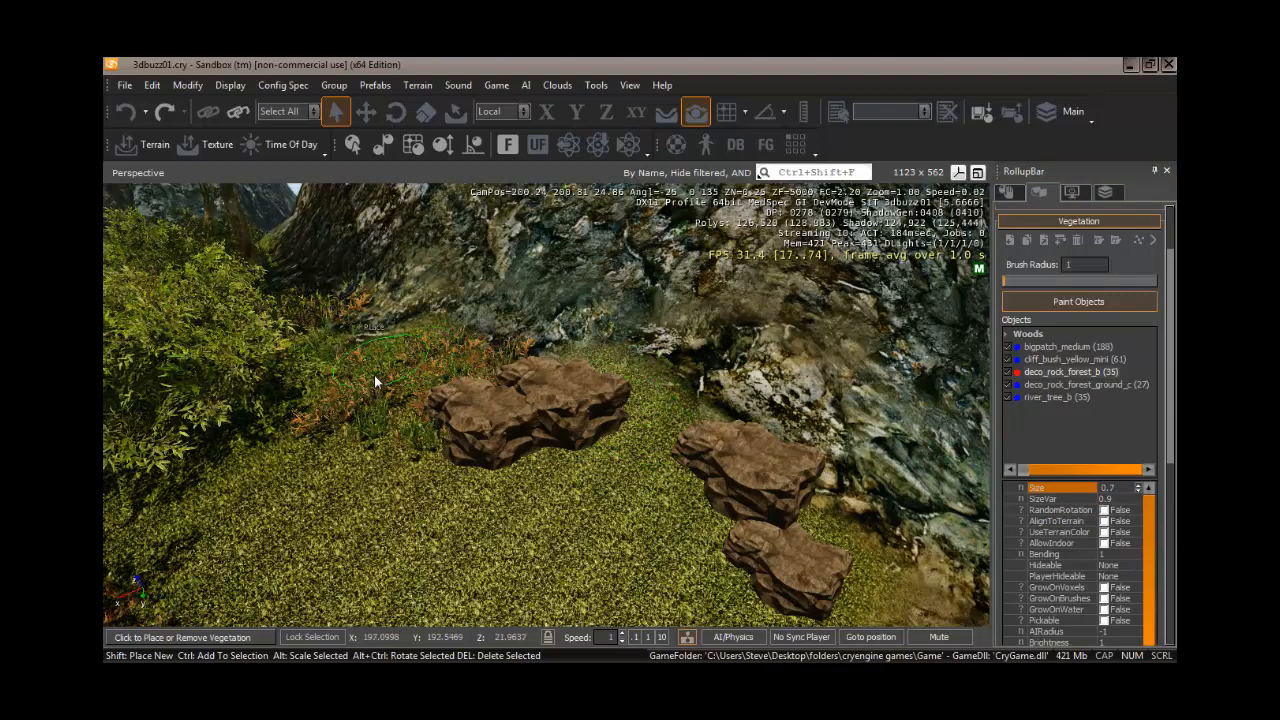
- Set the Brush Radius to 2 and place a single large rock at the back of the grassy ledge
{"action": "left_click", "coordinate": [1007, 280]}
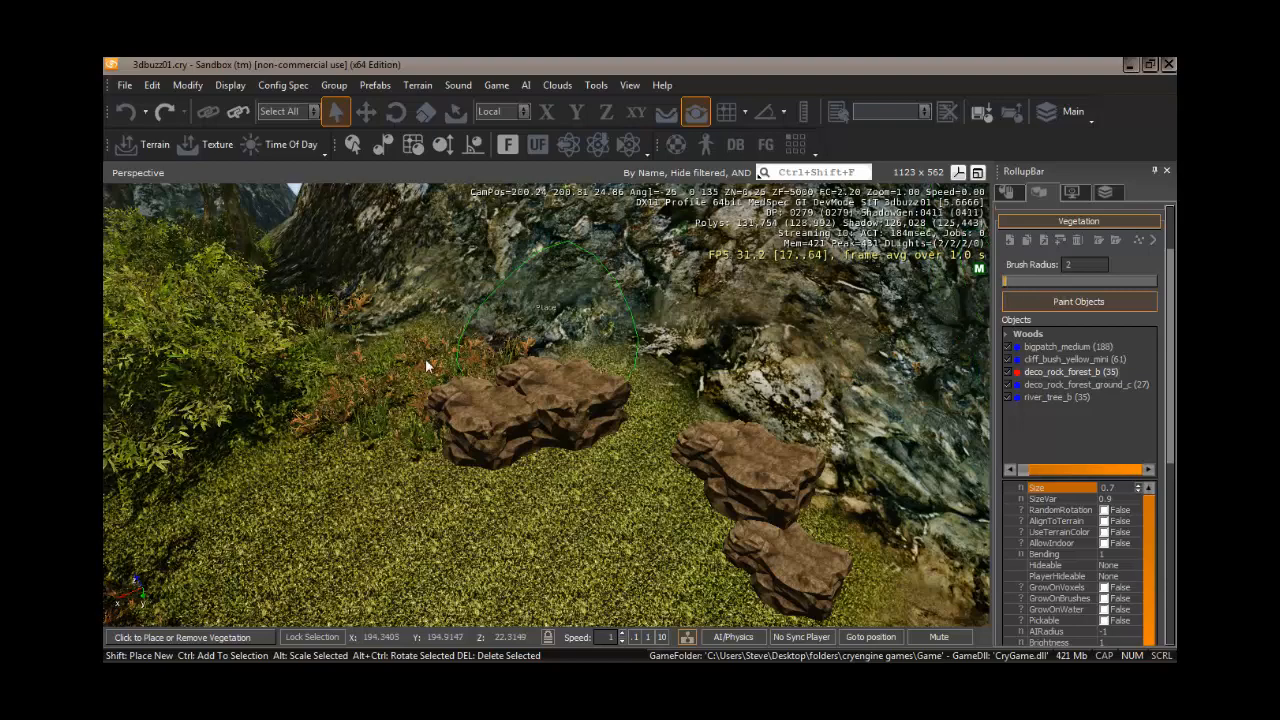
{"action": "left_click", "coordinate": [383, 378]}
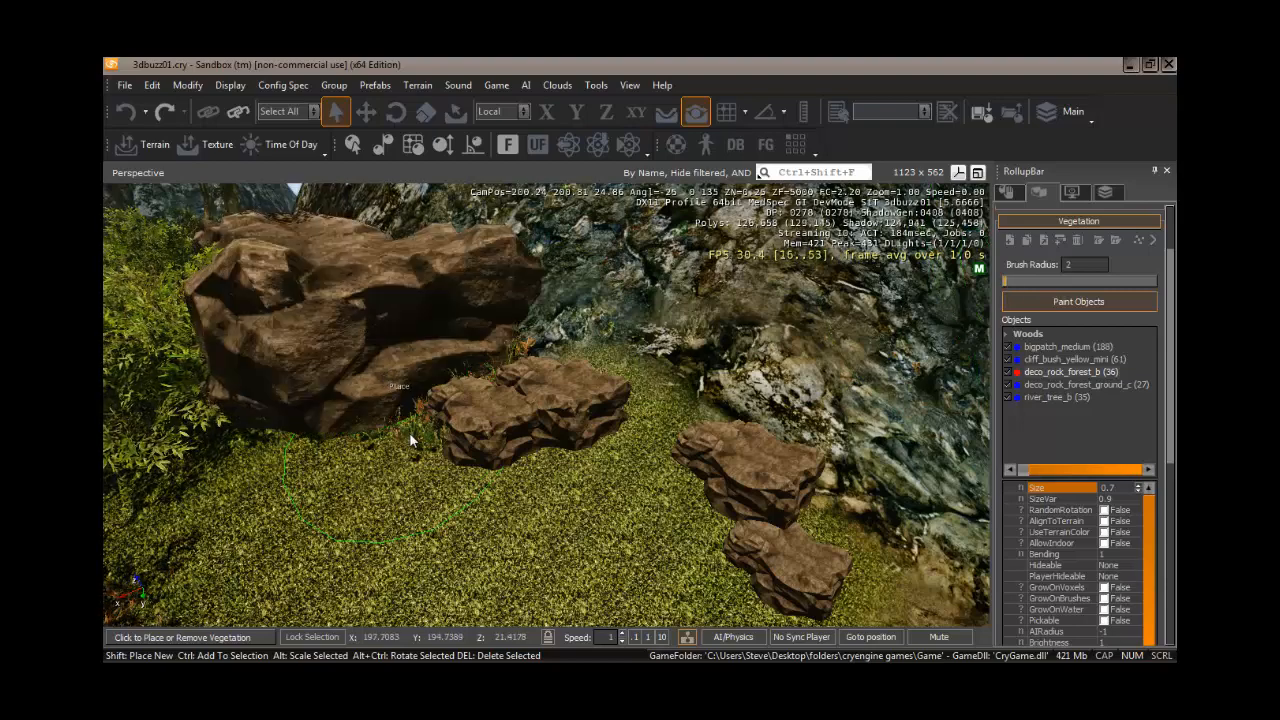
- Fly the camera around the island to survey the painted vegetation and review the rock's remaining properties
{"action": "right_click_drag", "start_coordinate": [402, 482], "coordinate": [408, 487]}
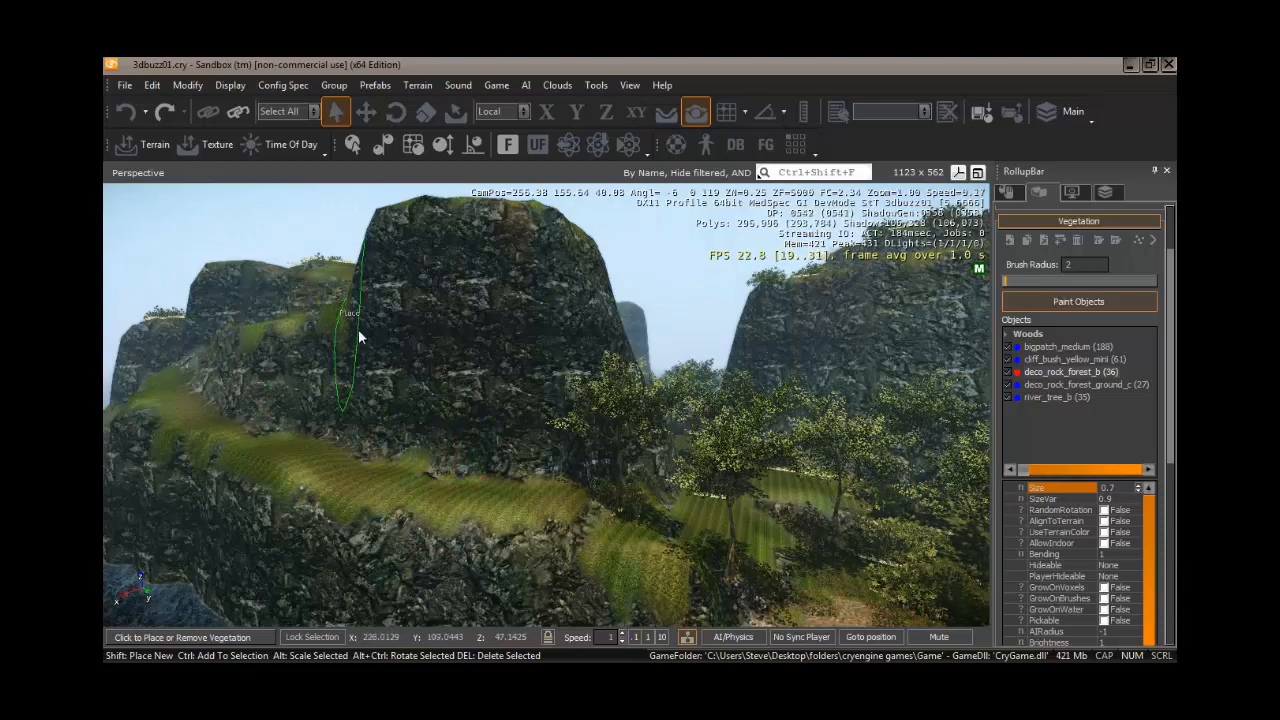
{"action": "mouse_move", "coordinate": [449, 477]}
{"action": "right_mouse_down"}
{"action": "mouse_move", "coordinate": [437, 475]}
{"action": "mouse_move", "coordinate": [466, 476]}
{"action": "mouse_move", "coordinate": [447, 475]}
{"action": "right_mouse_up"}
{"action": "key", "text": "w"}
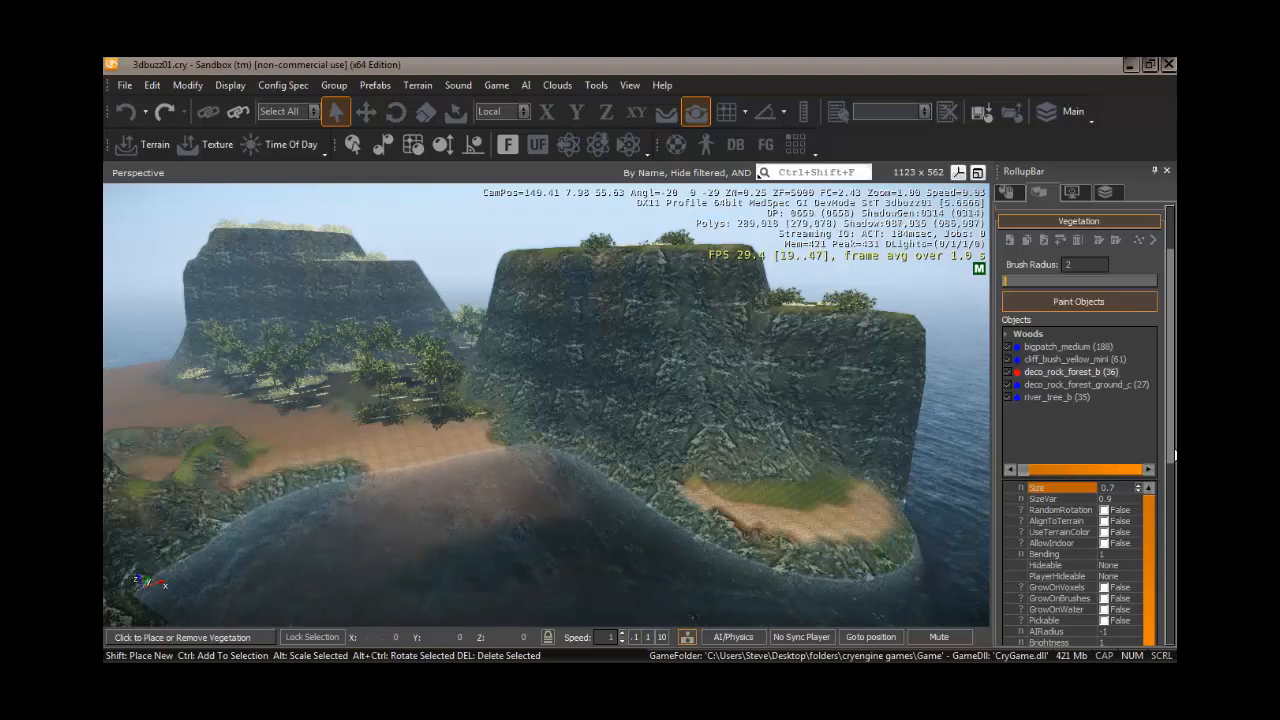
{"action": "scroll", "coordinate": [1172, 440], "scroll_direction": "down", "scroll_amount": 5}
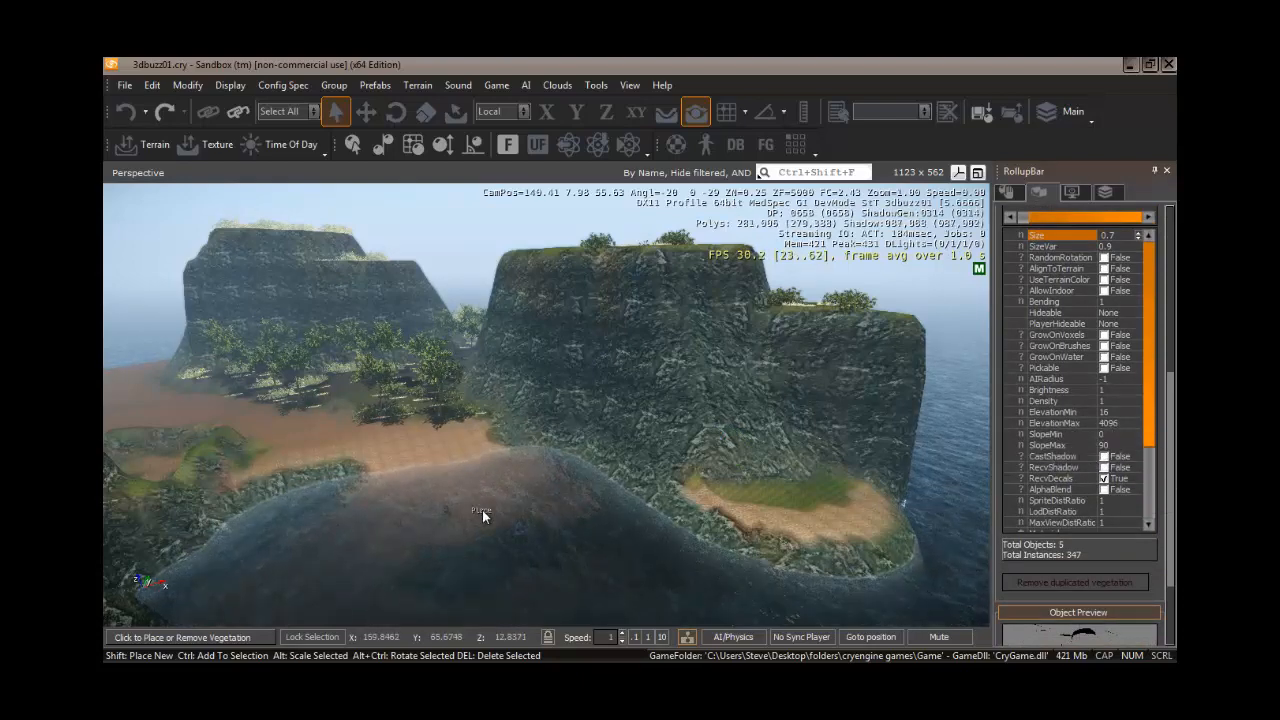
{"action": "right_click_drag", "start_coordinate": [482, 510], "coordinate": [482, 509]}
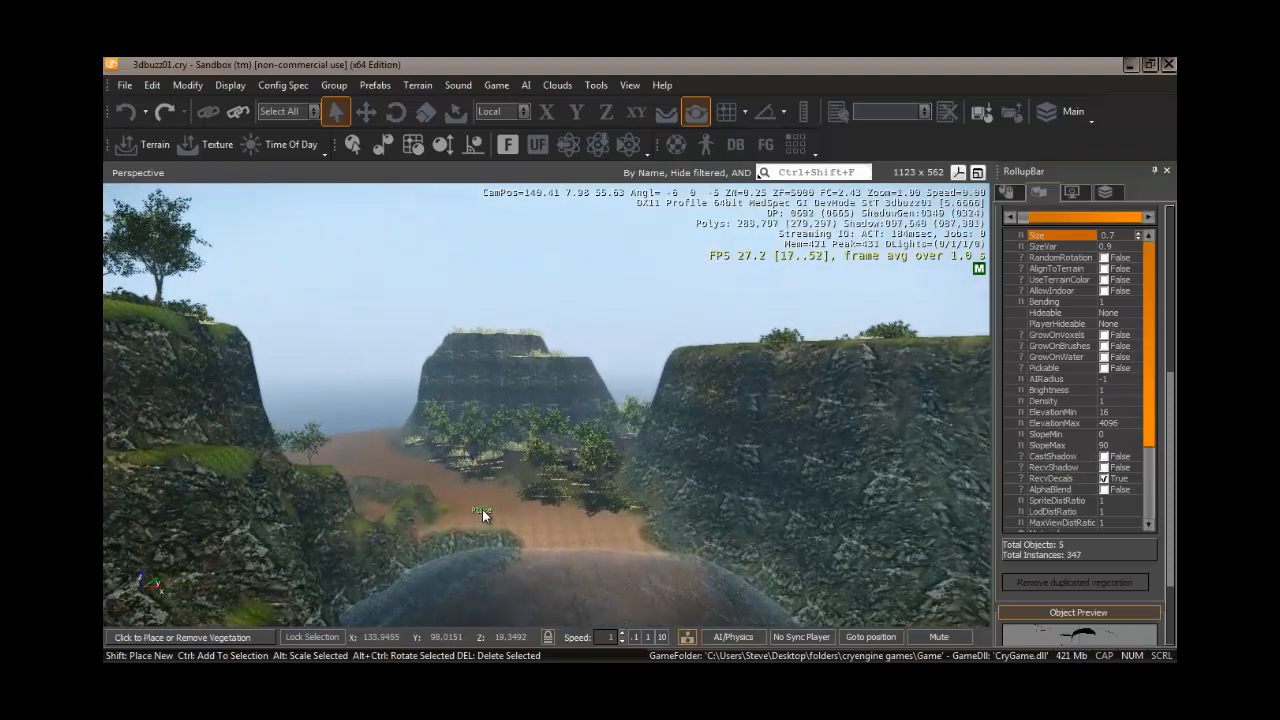